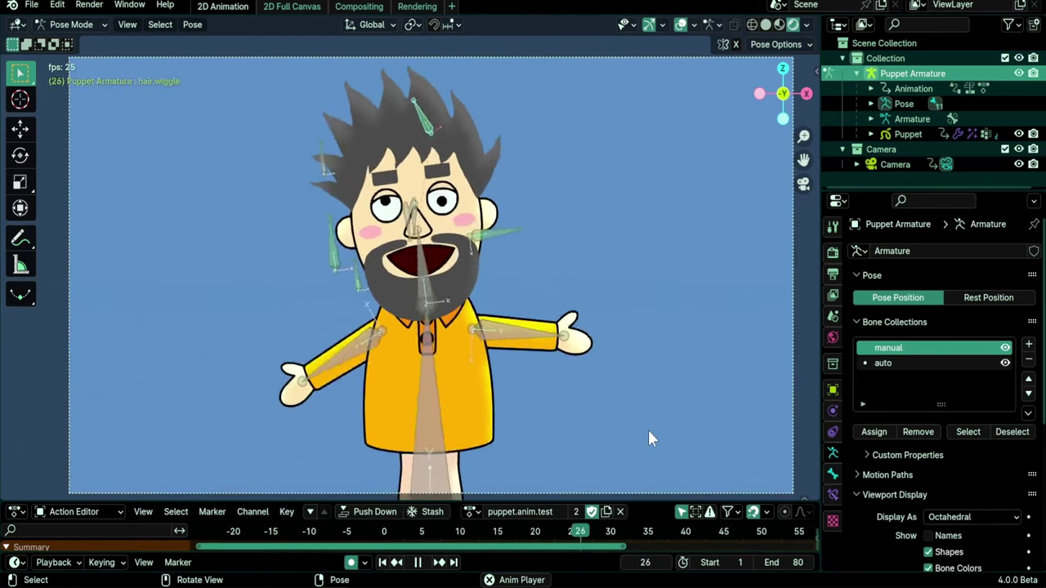
Zoom in on the face and toggle the hair and beard layers, ending with the beard hidden.
middle_click_drag(648, 438, 525, 351, "ctrl")
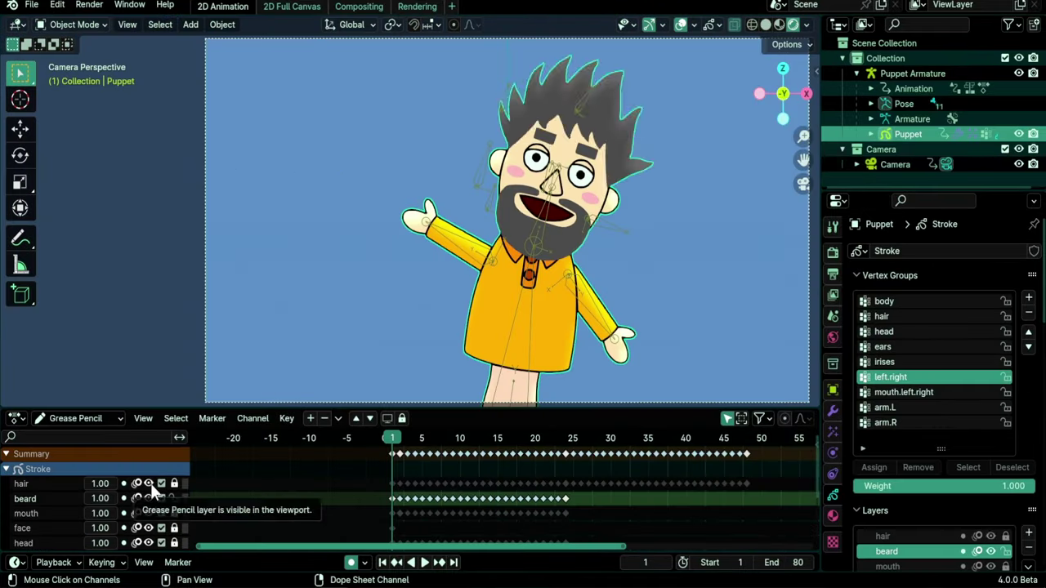
left_click(148, 484)
left_click(148, 484)
left_click(148, 499)
left_click(148, 499)
left_click(148, 499)
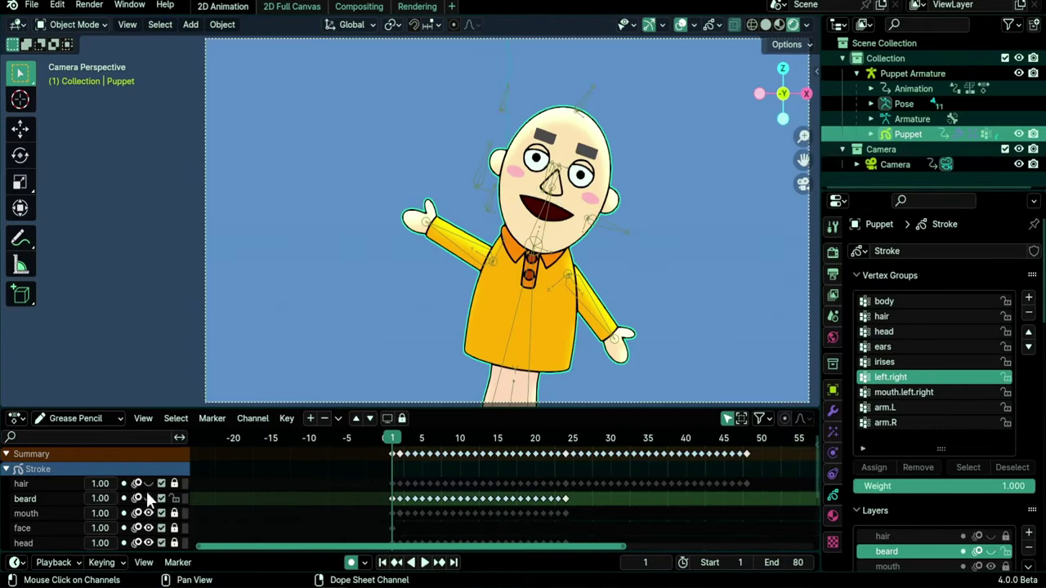
scroll(151, 523, "down", 3)
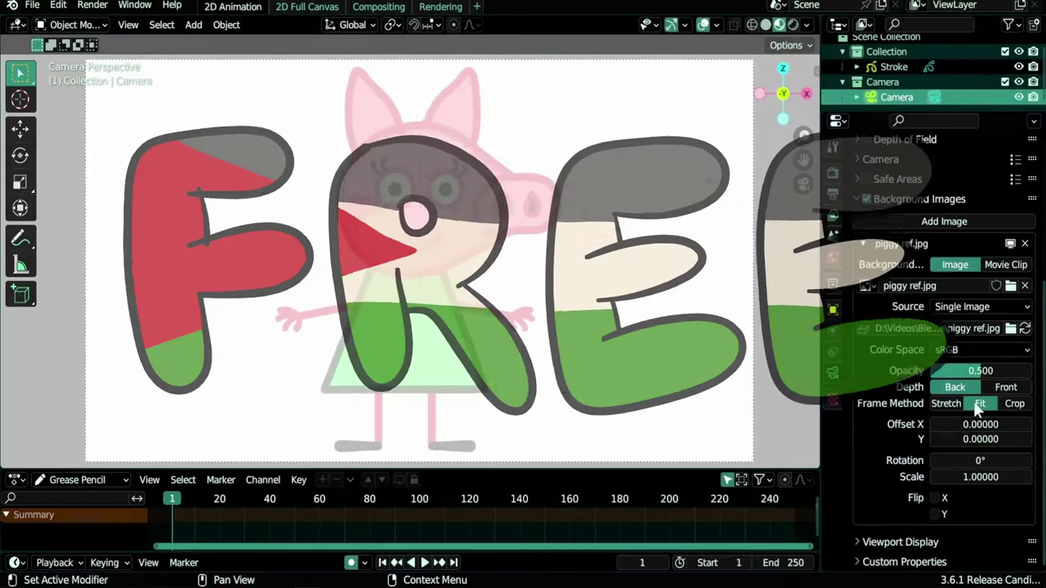
Set the piggy reference image's Frame Method to Fit, then move and rotate the head bone.
left_click(978, 404)
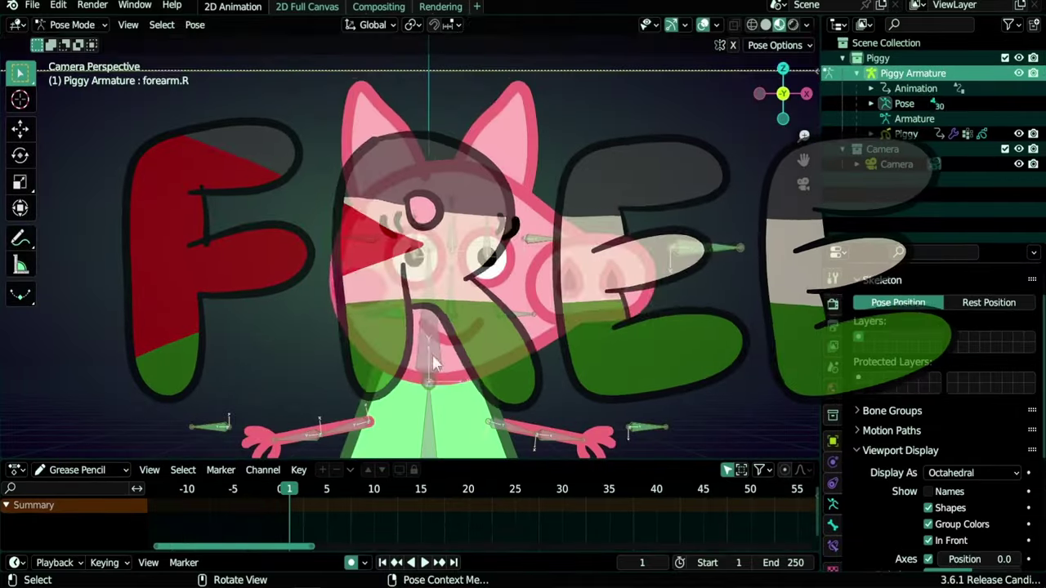
key("g")
key("r")
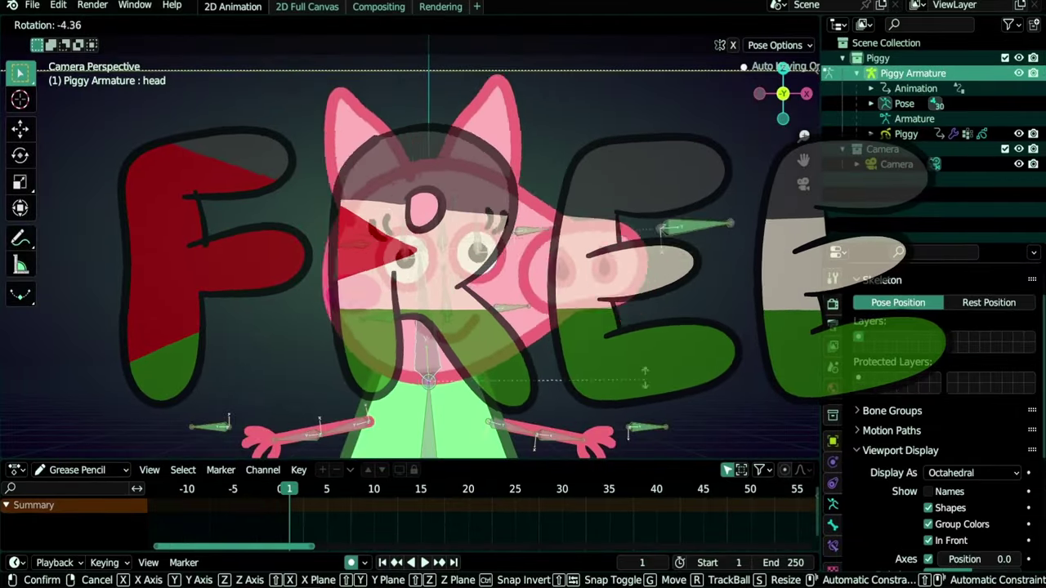
left_click(417, 255)
Move the eye.L bone to a new position and select the right iris bone.
key("g")
left_click(416, 255)
left_click(417, 255)
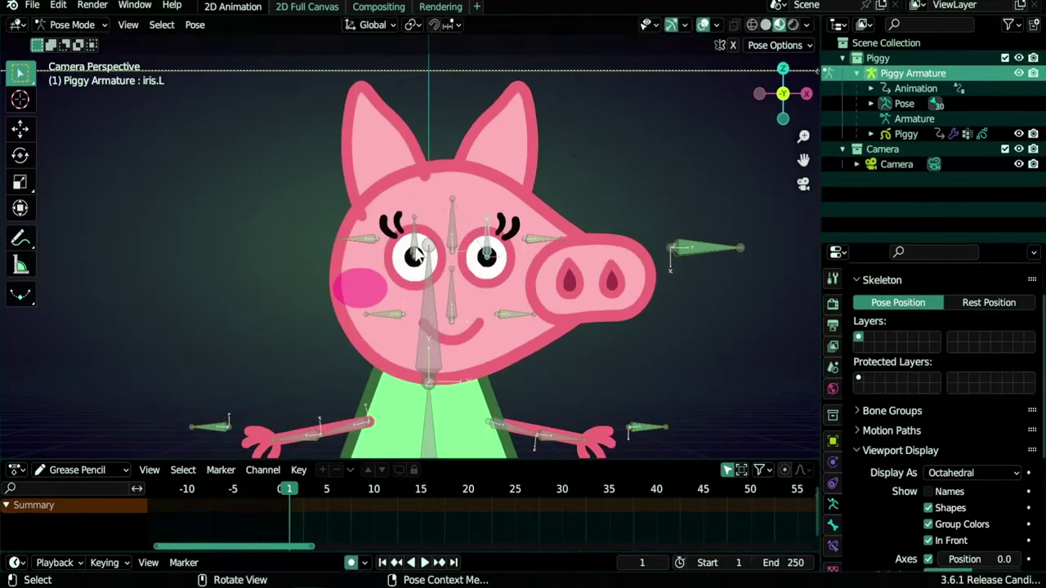
left_click(487, 256)
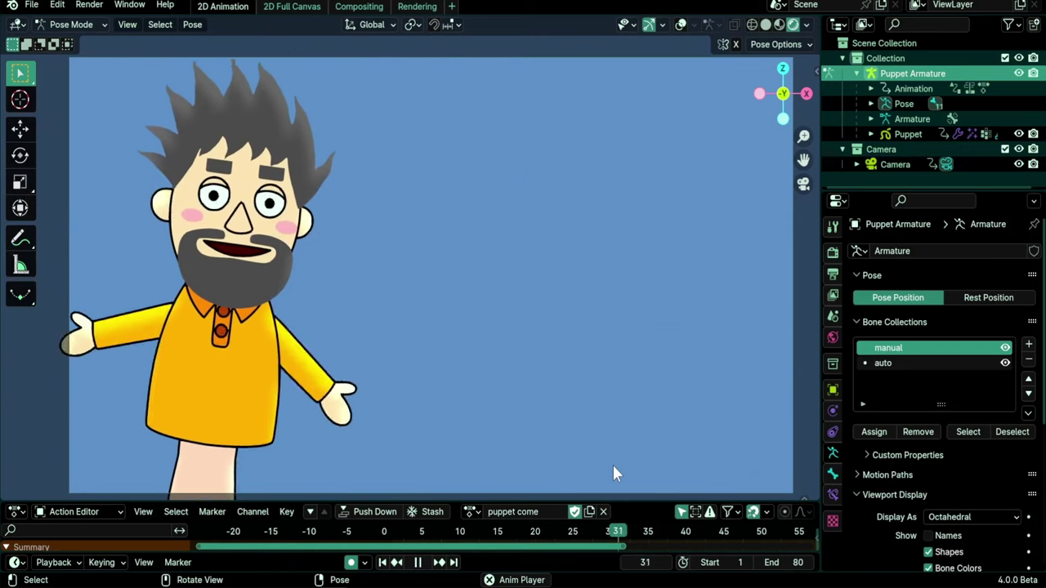
Assign the 'puppet base' action and switch to Object Mode on the Puppet drawing.
left_click(472, 512)
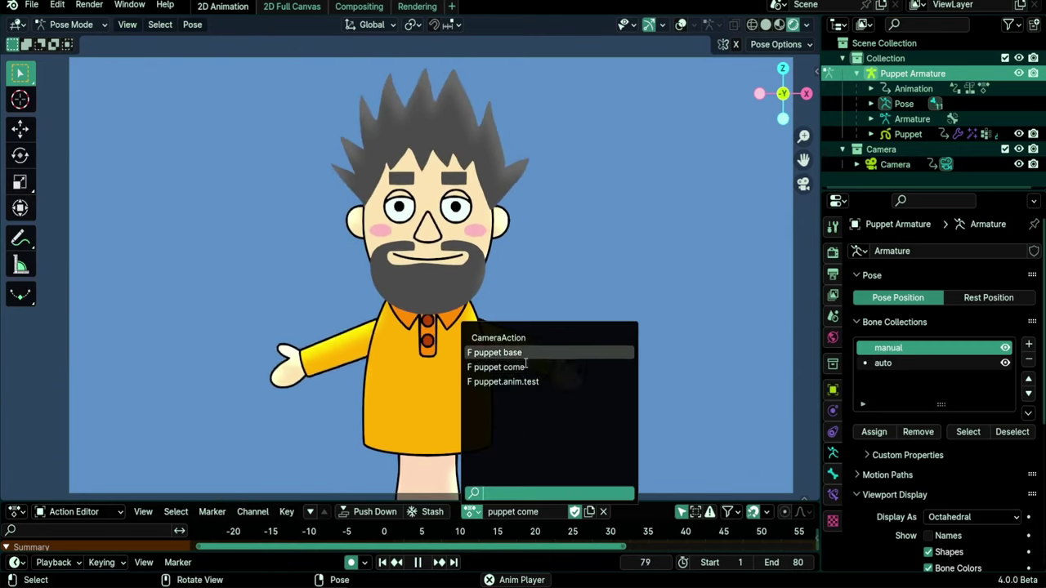
left_click(507, 382)
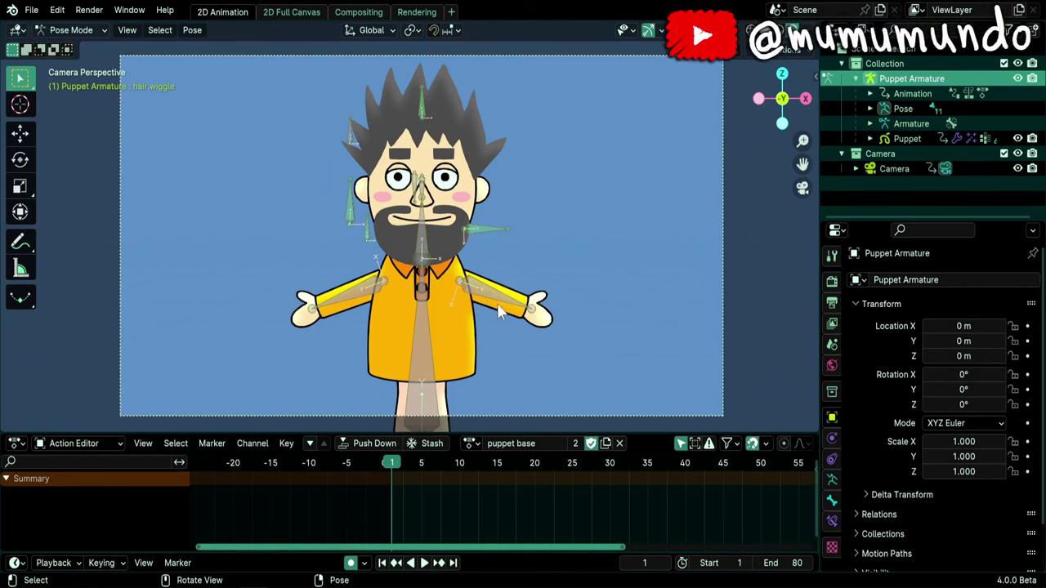
left_click(462, 317)
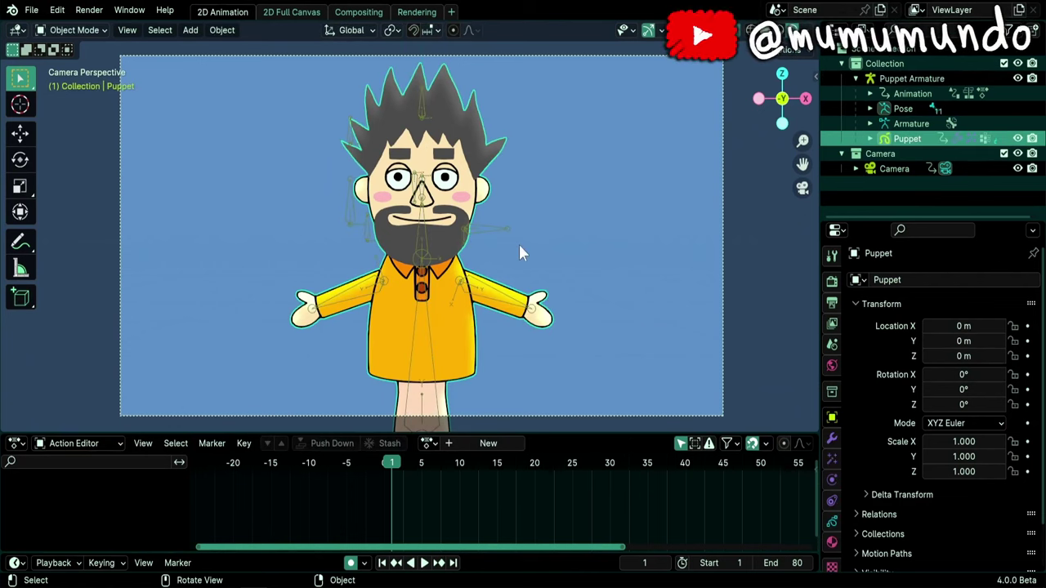
Hide the viewport overlays and make the animation editor taller to change its mode.
key("shift+alt+z")
left_click_drag(298, 432, 298, 362)
left_click(60, 372)
Show Grease Pencil layer keyframes and isolate the sketch layer.
left_click(72, 458)
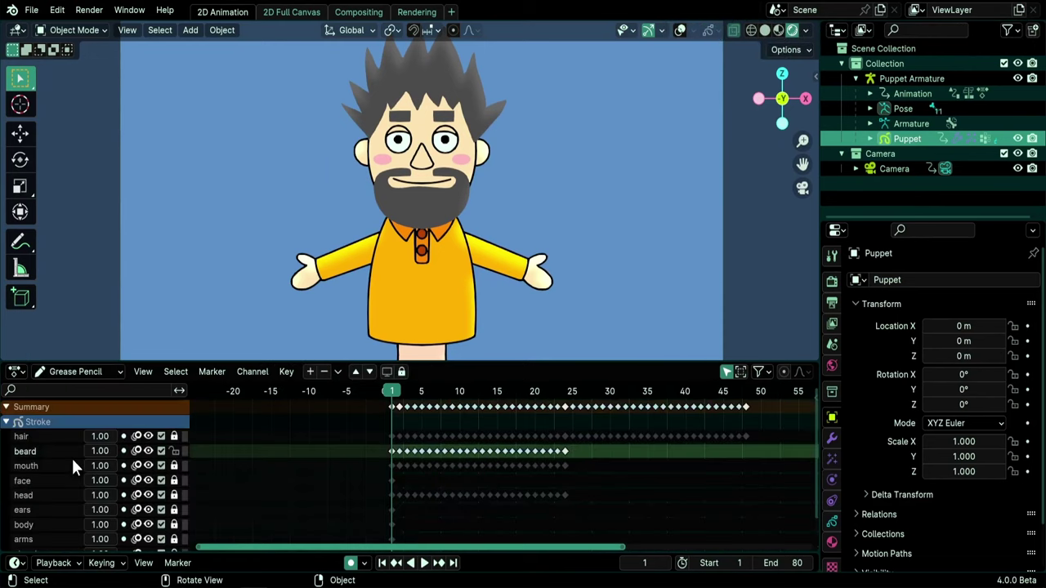
scroll(70, 474, "down", 1)
left_click(33, 531)
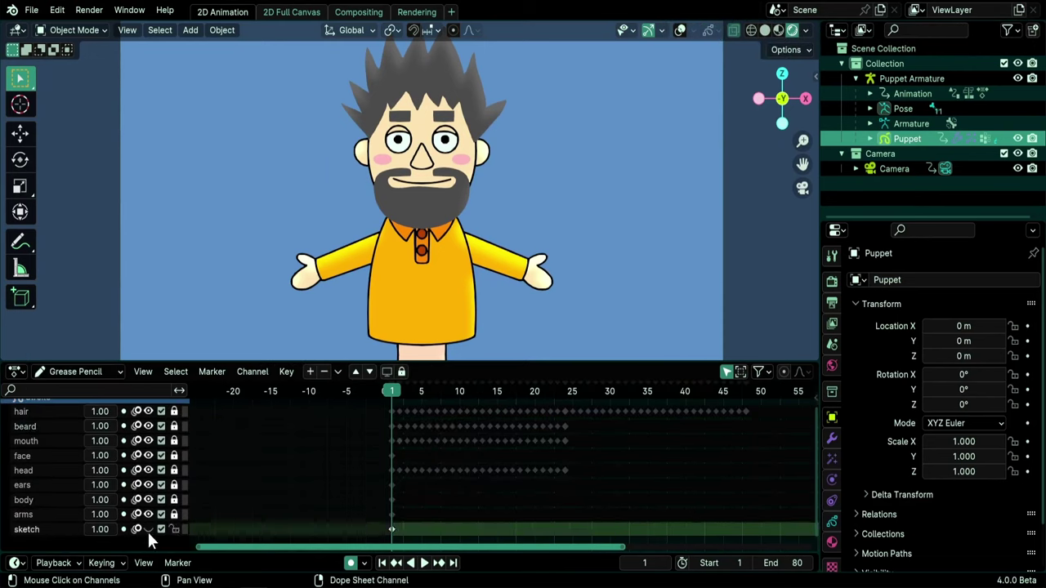
left_click(387, 373)
left_click(387, 373)
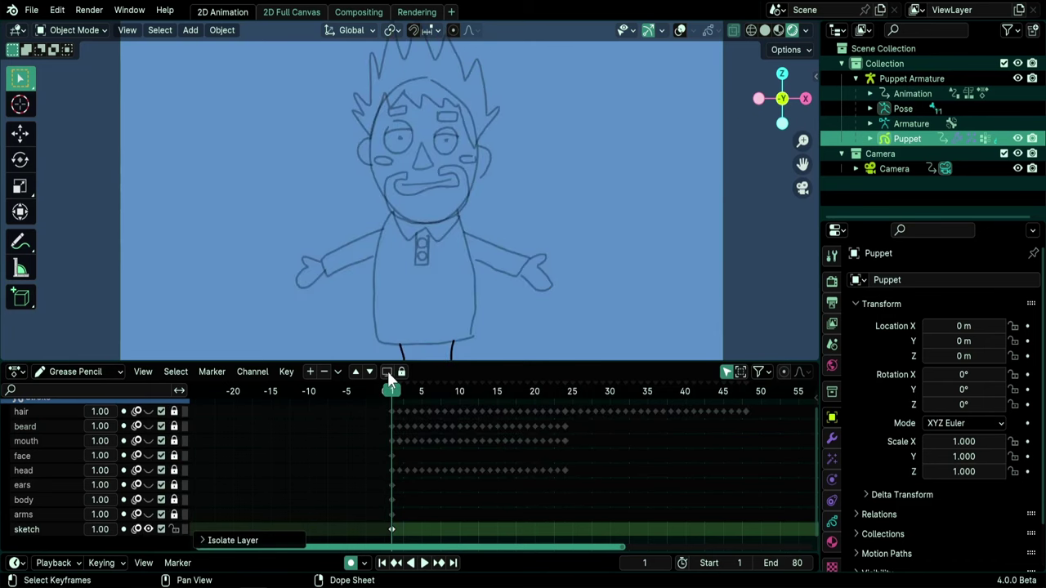
scroll(520, 219, "down", 1)
scroll(475, 190, "up", 1)
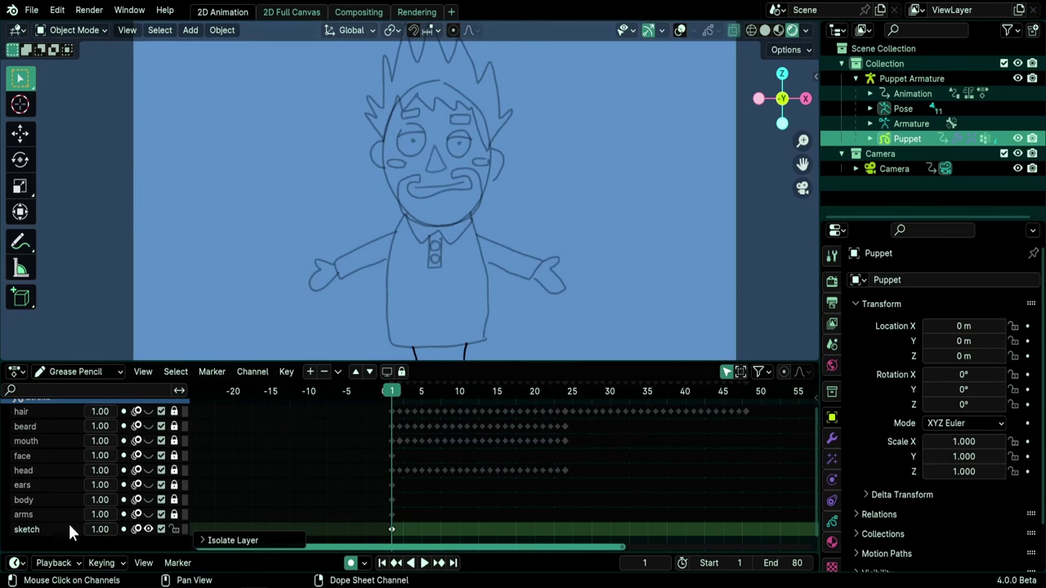
Hide the sketch layer and show the arms layer alone.
left_click(148, 528)
left_click(148, 516)
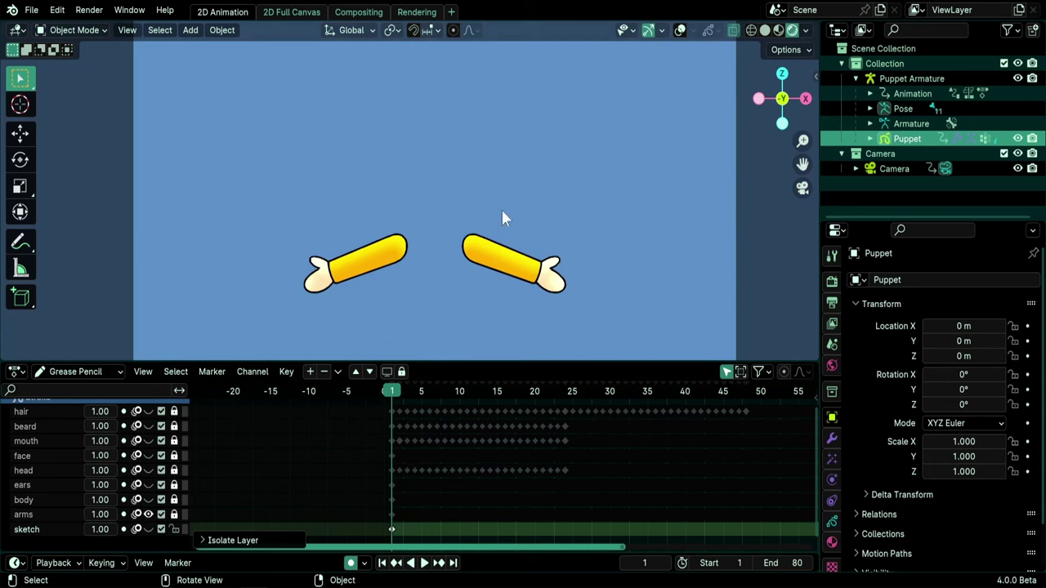
left_click_drag(428, 170, 626, 335)
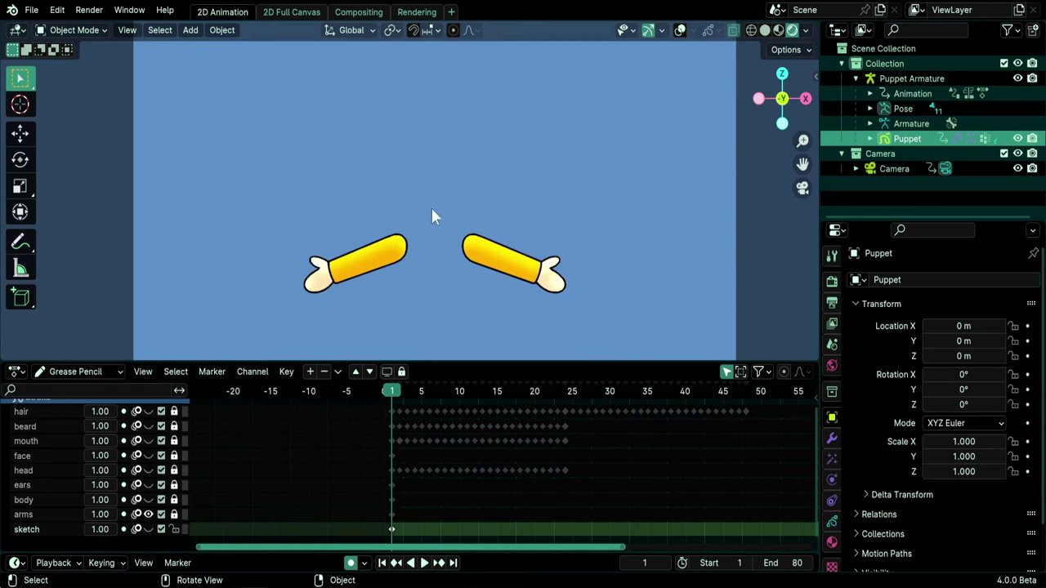
left_click_drag(433, 168, 242, 341)
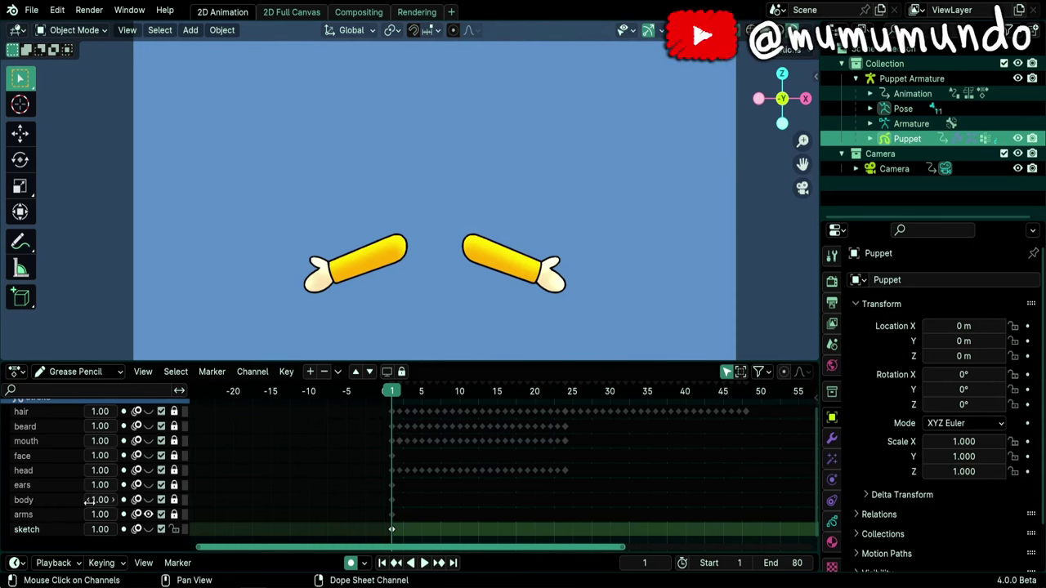
Swap from arms to body, then to the ears layer alone, framing the camera view.
left_click(148, 514)
left_click(148, 500)
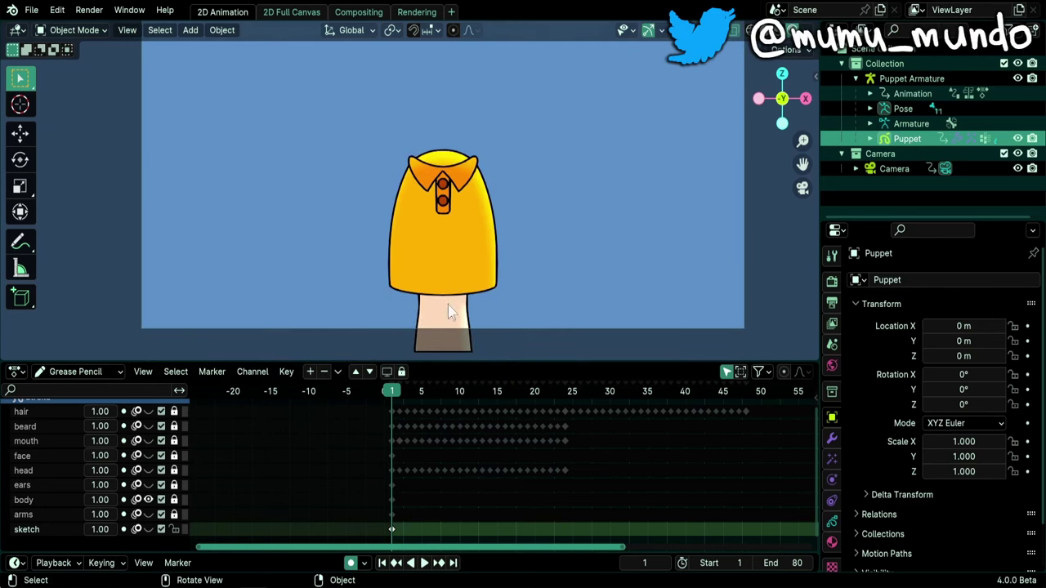
left_click(148, 500)
left_click(148, 485)
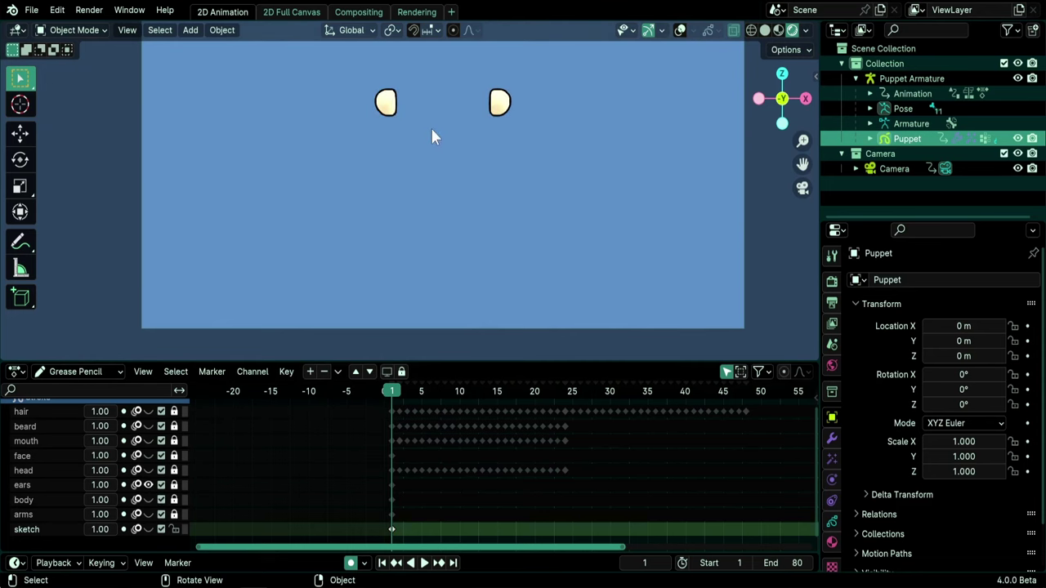
middle_click_drag(431, 129, 443, 198, "shift")
scroll(443, 198, "up", 1)
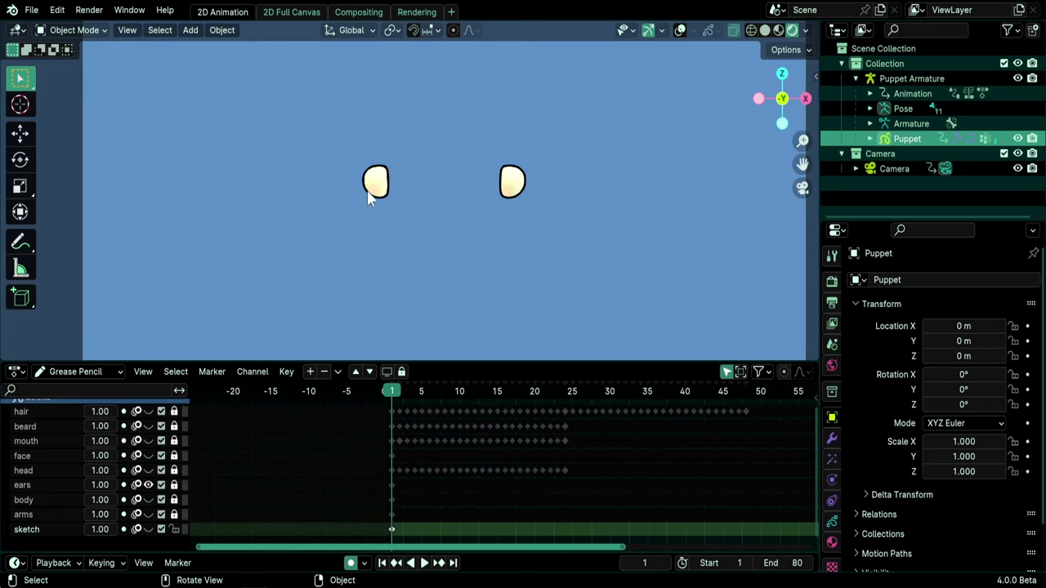
Show only the head layer, make it active, view the Puppet's modifiers and scrub early frames.
left_click(145, 482)
left_click(147, 470)
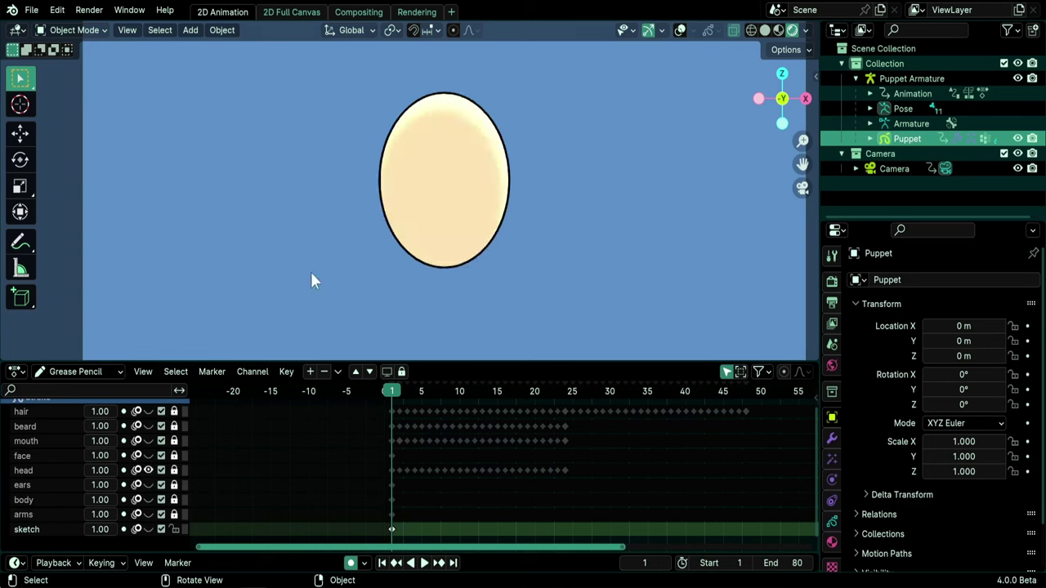
left_click(28, 471)
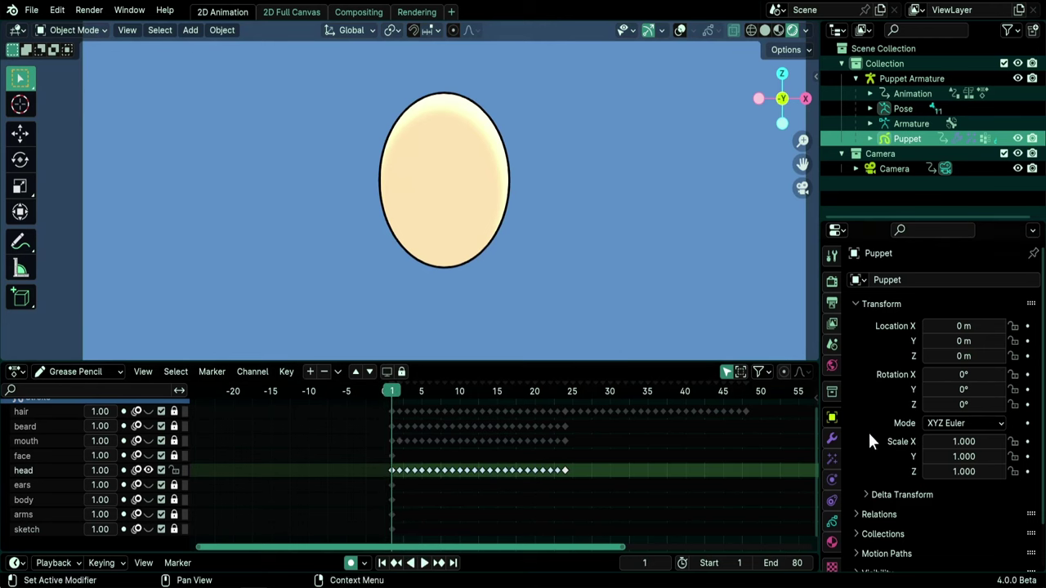
left_click(832, 439)
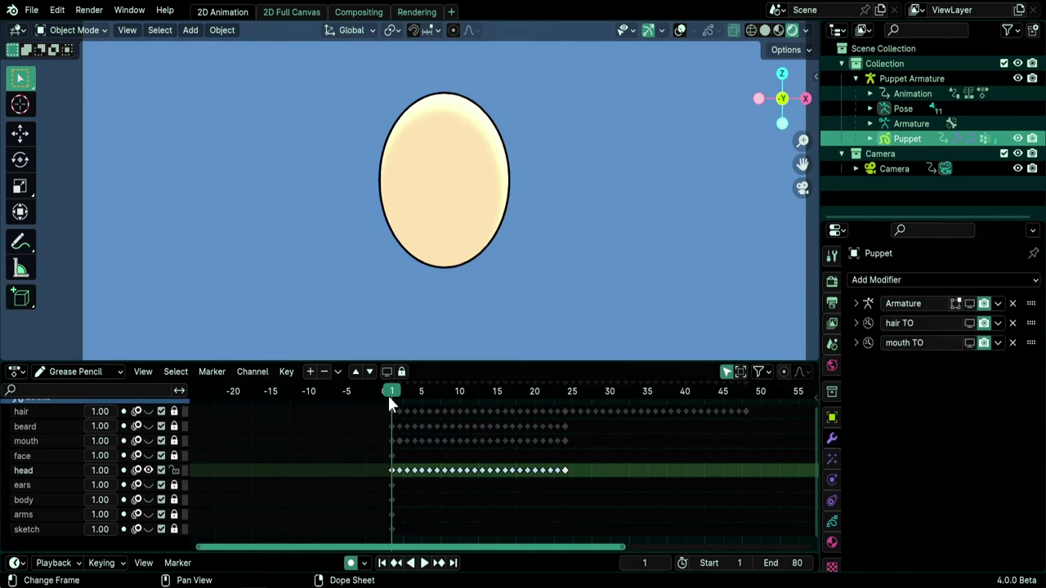
left_click_drag(388, 395, 313, 389)
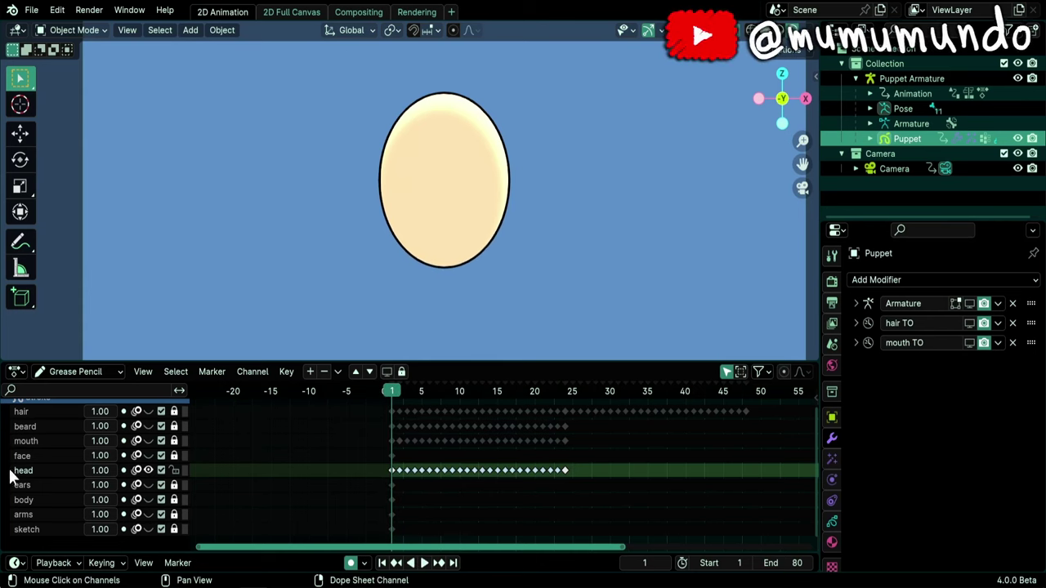
Show only the mouth layer and preview its shapes at frames 2 and 24, playing backwards.
left_click(148, 470)
left_click(148, 455)
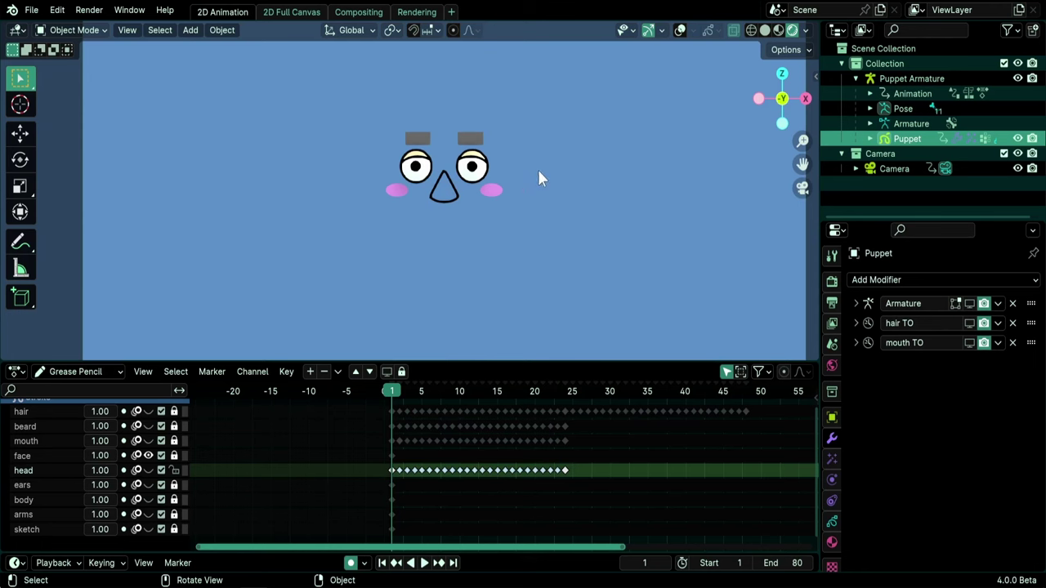
left_click(148, 455)
left_click(148, 441)
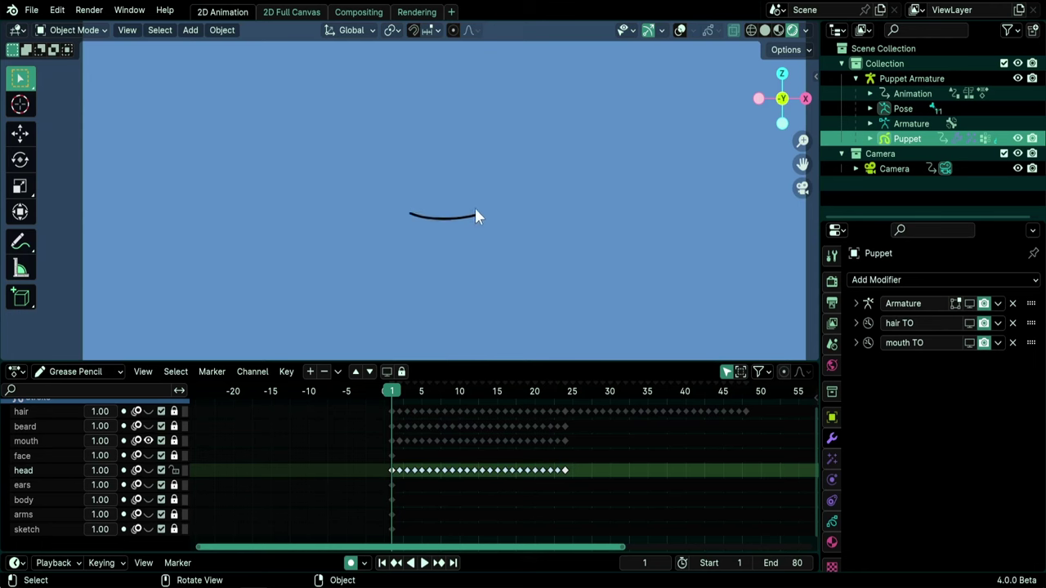
left_click(398, 390)
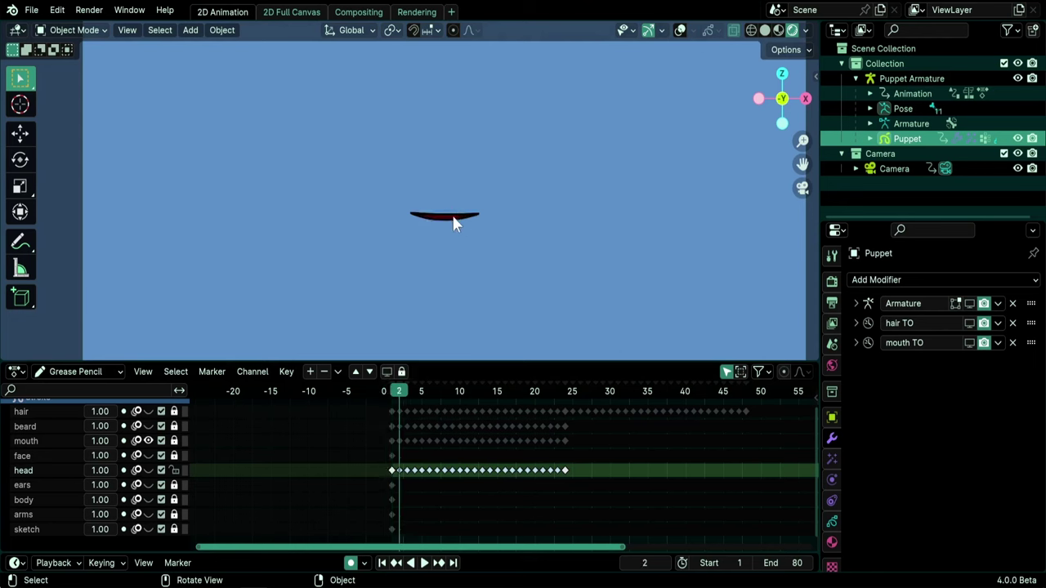
left_click(566, 392)
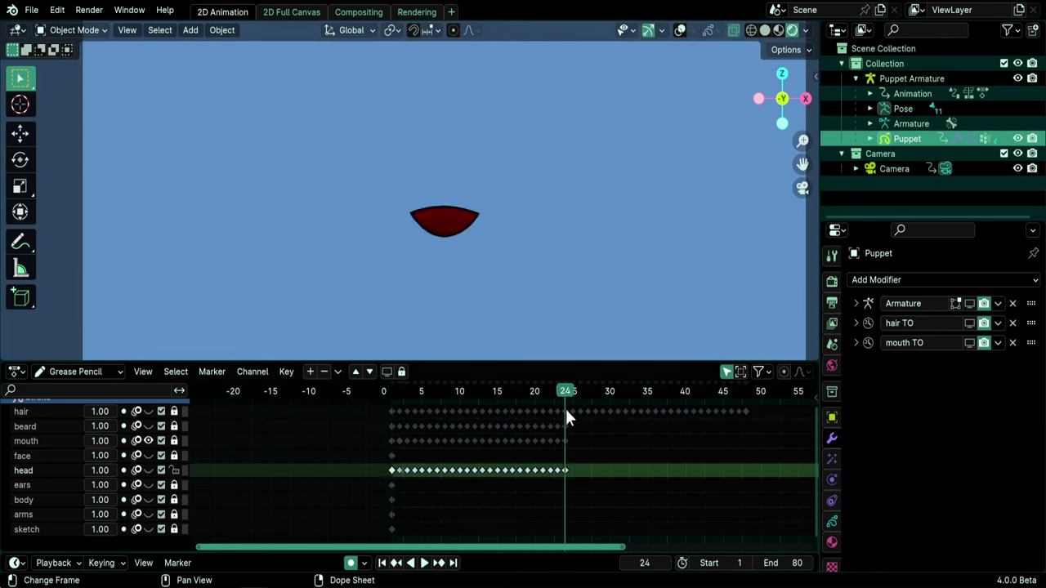
key("shift+ctrl+space")
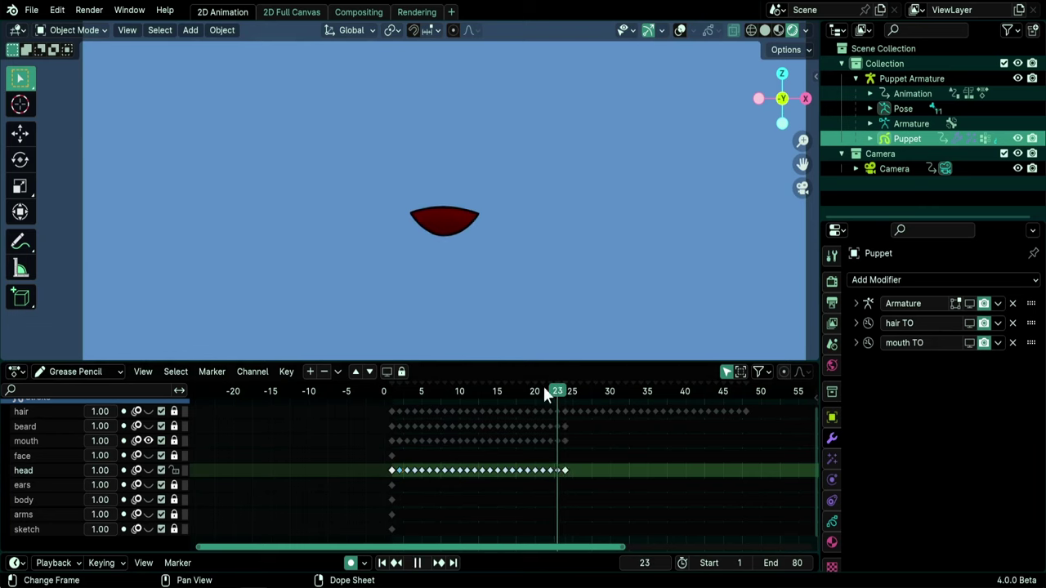
left_click_drag(523, 391, 398, 389)
Show the beard and mouth layers and play and scrub the mouth animation.
key("space")
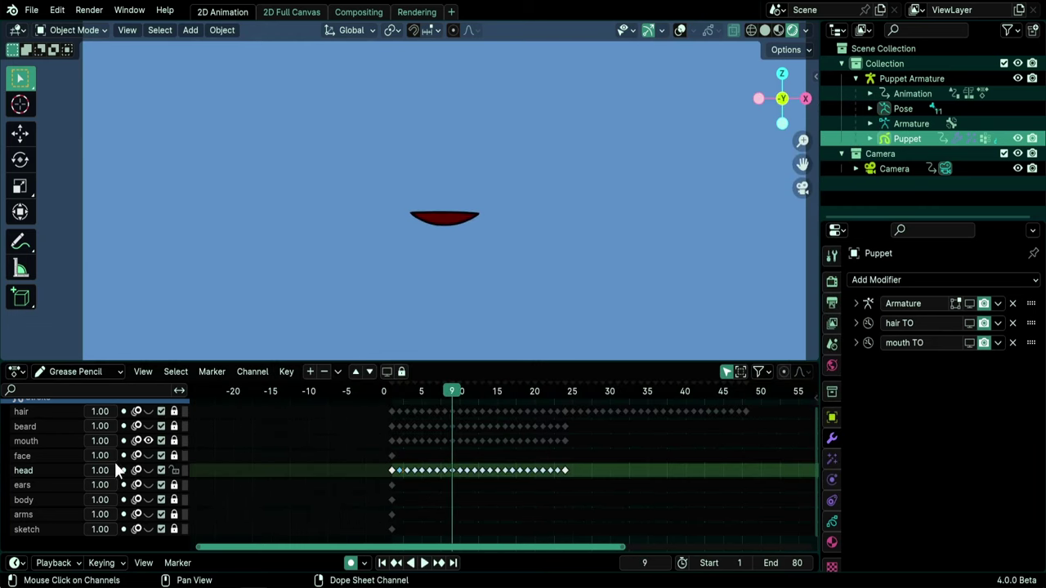
scroll(145, 474, "up", 2)
left_click(148, 451)
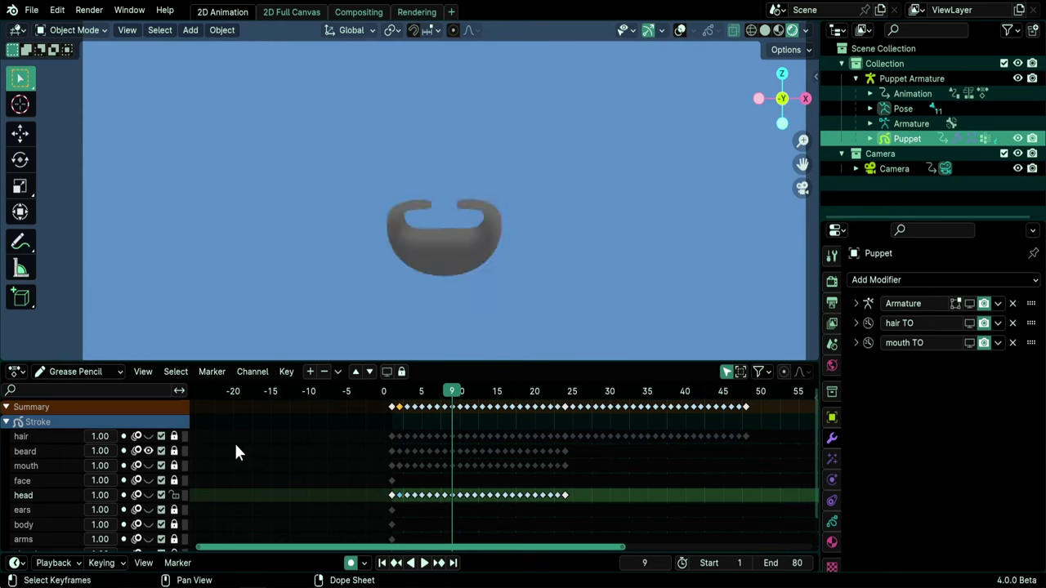
left_click(148, 466)
key("space")
key("space")
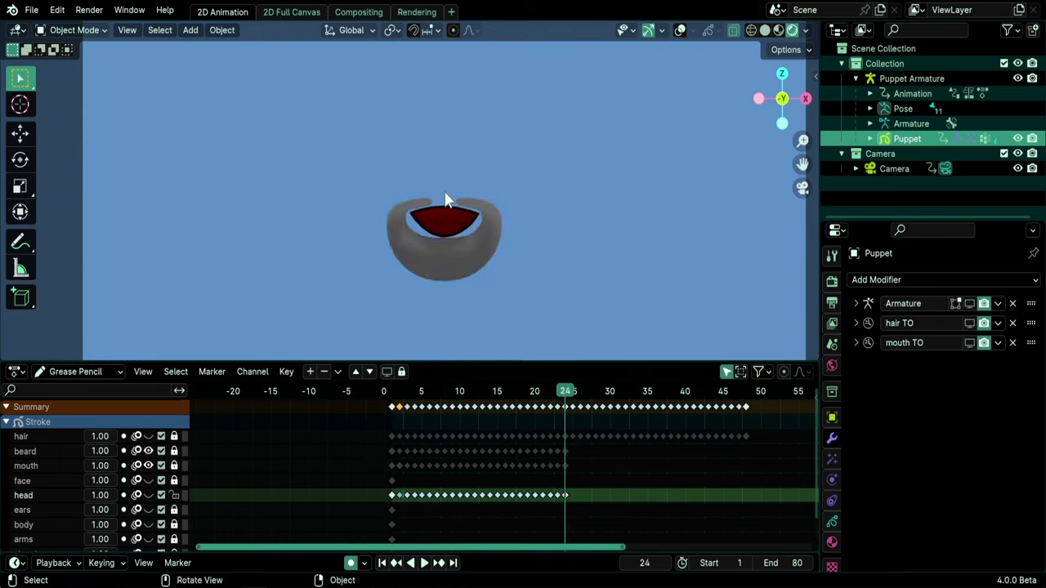
left_click_drag(563, 394, 452, 407)
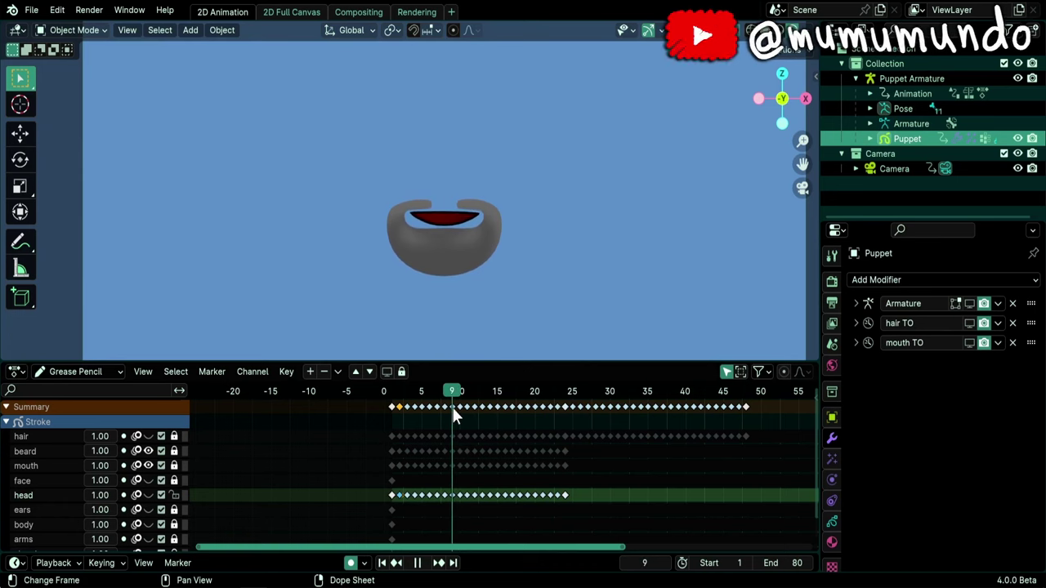
Hide mouth and beard, show the hair layer, and scrub its animation back to frame 1.
left_click(148, 465)
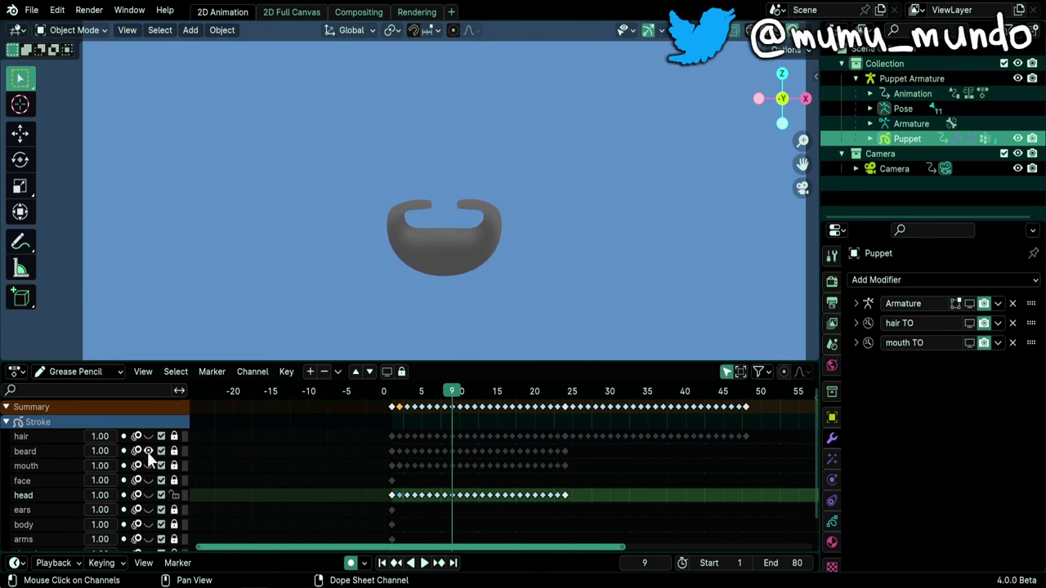
left_click(148, 452)
left_click(148, 436)
middle_click_drag(467, 175, 470, 215, "shift")
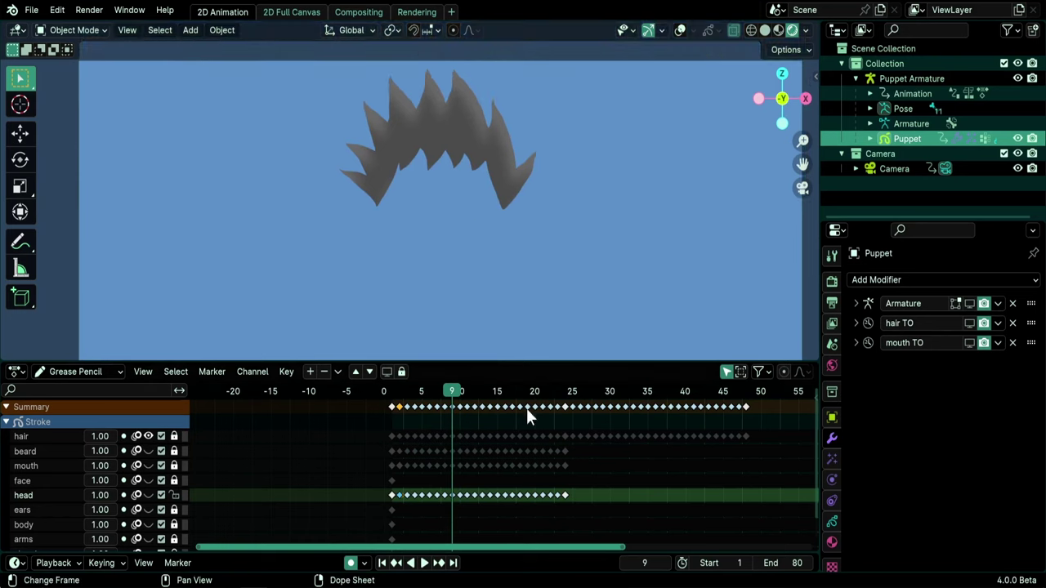
left_click(47, 438)
mouse_move(408, 398)
left_mouse_down()
mouse_move(400, 394)
mouse_move(575, 384)
mouse_move(746, 398)
mouse_move(570, 398)
left_mouse_up()
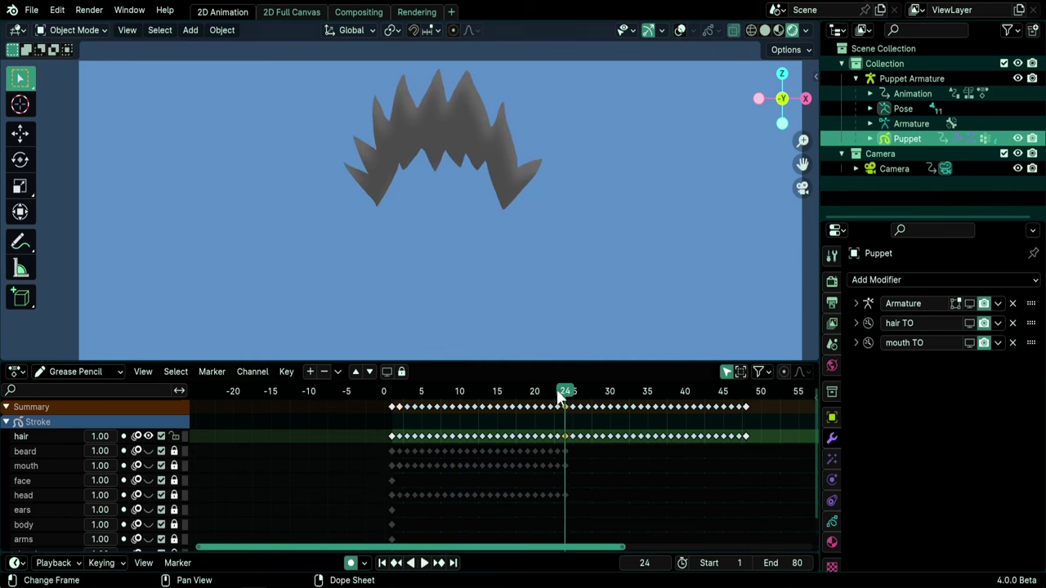
mouse_move(568, 396)
left_mouse_down()
mouse_move(394, 393)
mouse_move(572, 403)
left_mouse_up()
Play the hair animation, scrub between frames 33 and 47, and return to frame 1.
key("space")
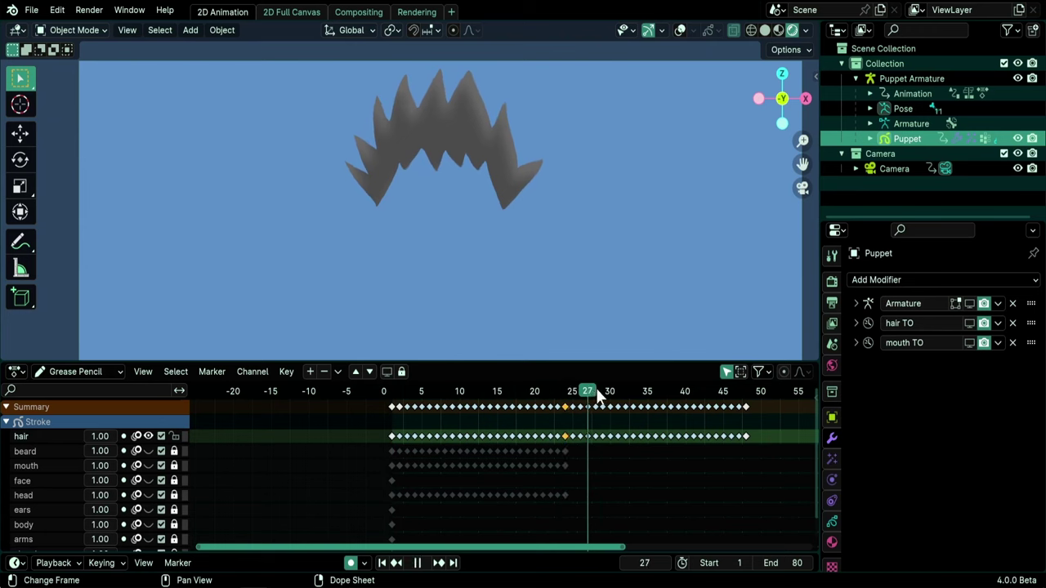
left_click(632, 395)
mouse_move(632, 396)
left_mouse_down()
mouse_move(742, 396)
mouse_move(662, 406)
left_mouse_up()
left_click(396, 393)
key("space")
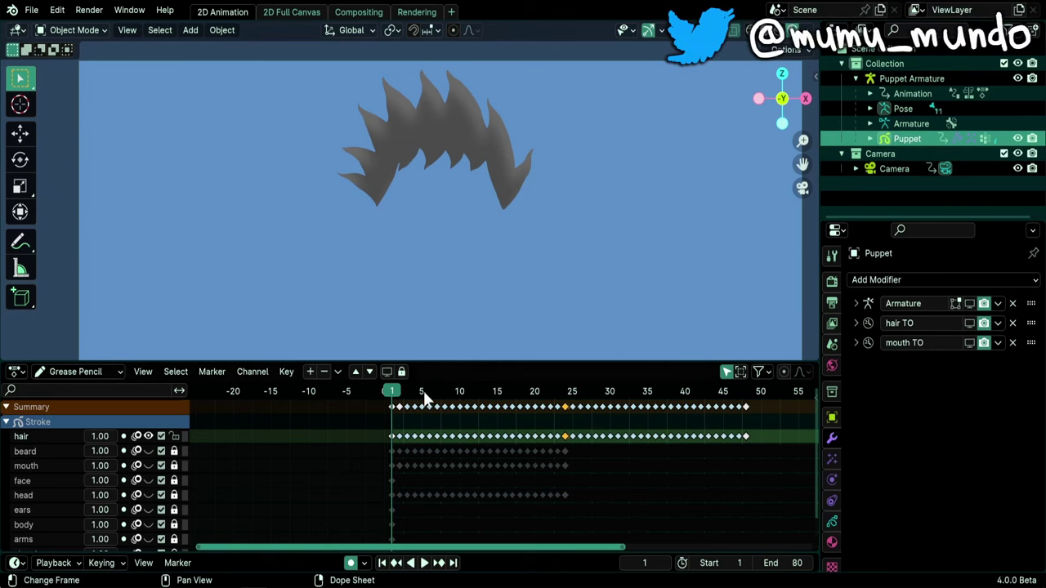
key("space")
left_click_drag(424, 392, 391, 392)
Isolate the hair layer, then restore all layers in the viewport.
left_click(387, 372)
left_click(389, 374)
scroll(77, 472, "down", 1)
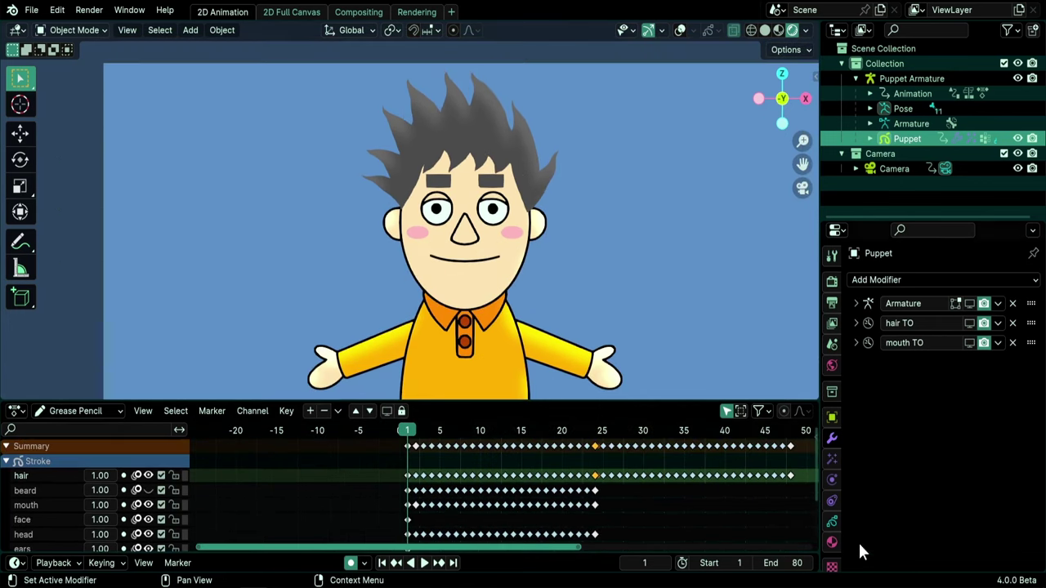
Show the Puppet's materials and select the Stroke, Fill and S&F slots in turn.
left_click(832, 542)
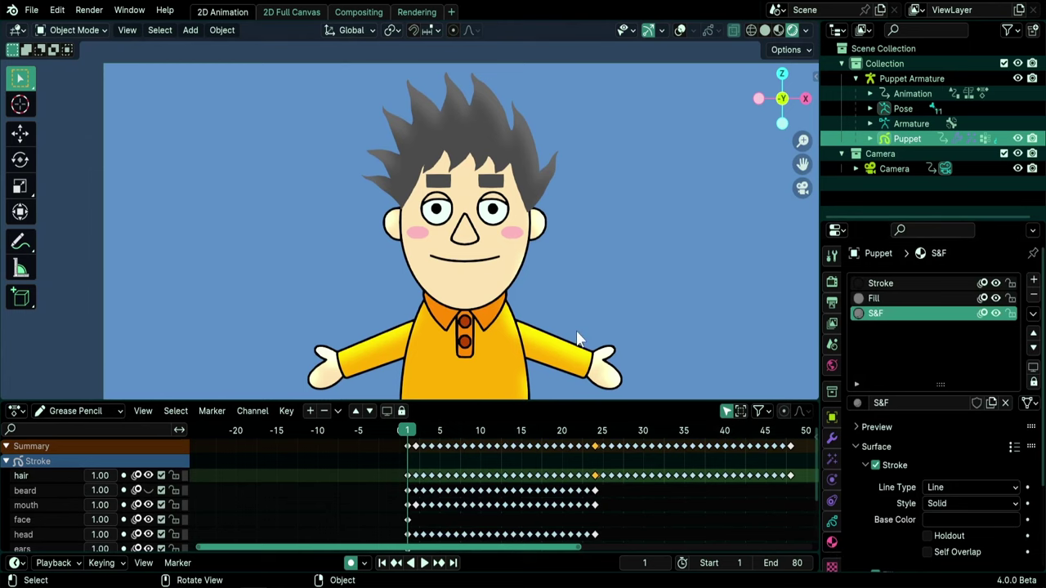
scroll(583, 342, "down", 1)
middle_click_drag(584, 341, 568, 288, "shift")
left_click(865, 283)
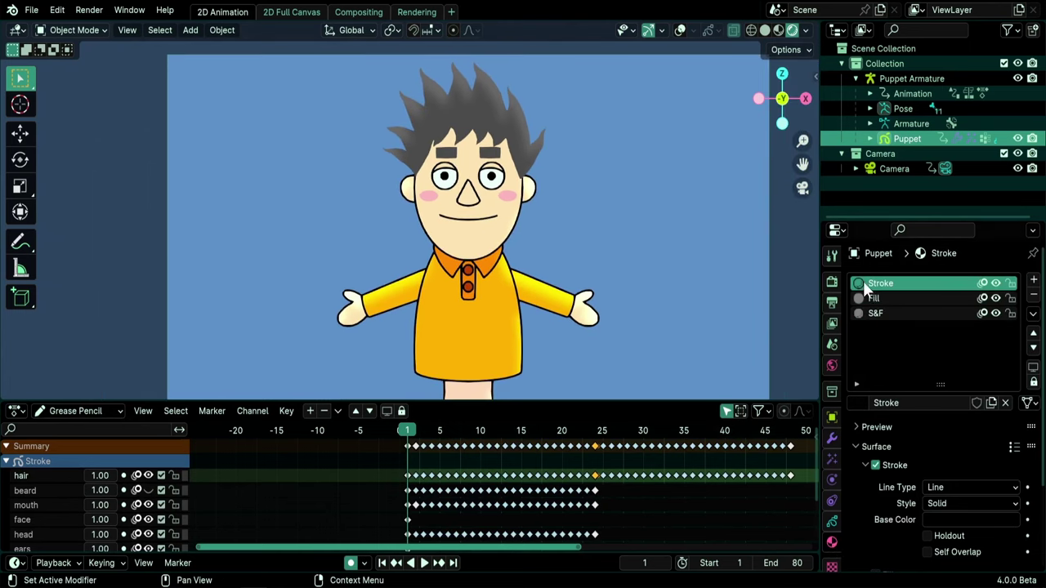
left_click(879, 299)
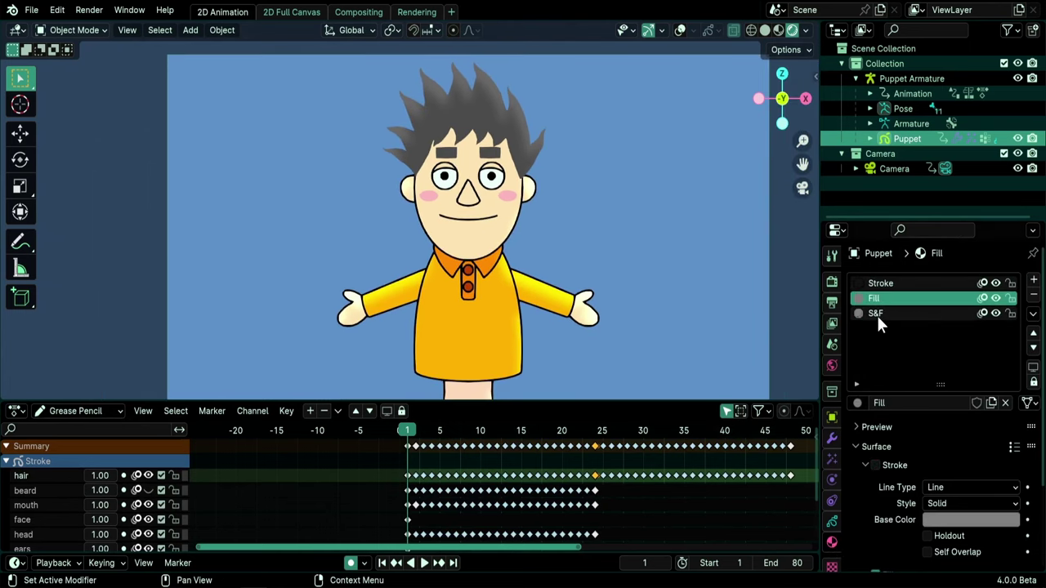
left_click(876, 316)
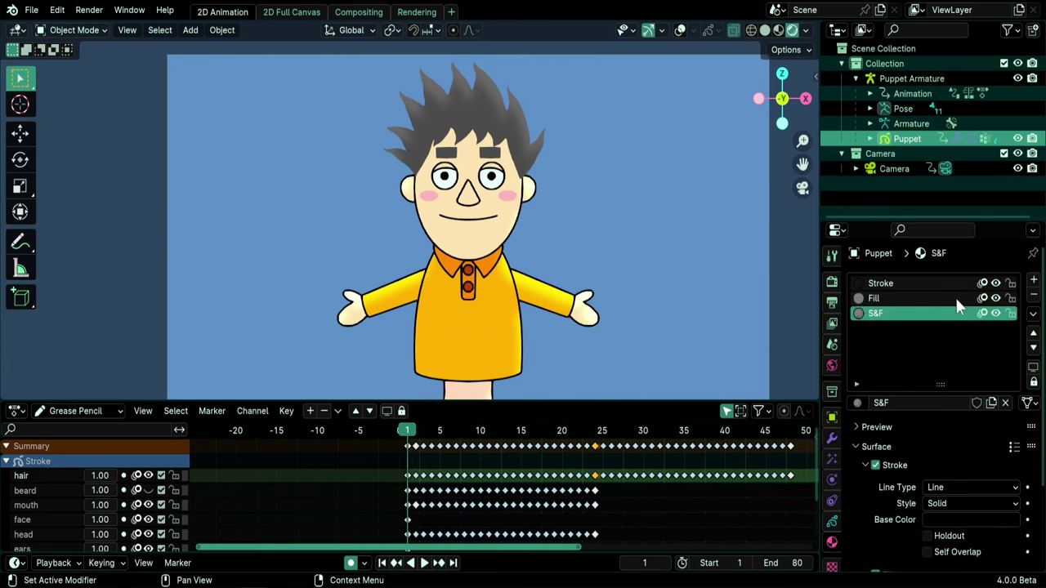
Toggle Stroke, Fill and S&F visibility to compare them, ending with S&F active.
left_click(995, 283)
left_click(995, 298)
left_click(995, 298)
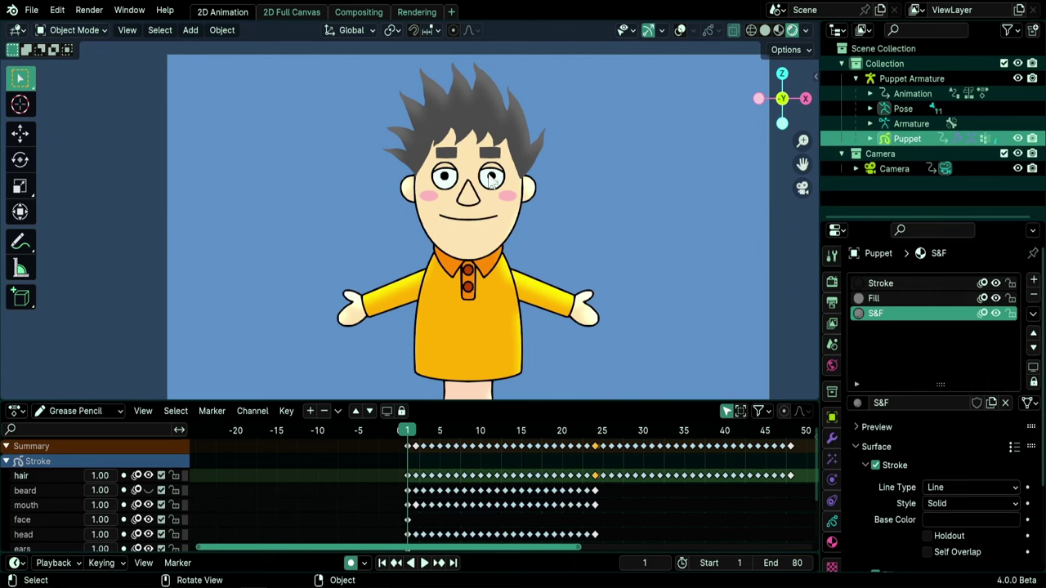
left_click(996, 314)
left_click(995, 314)
left_click(995, 314)
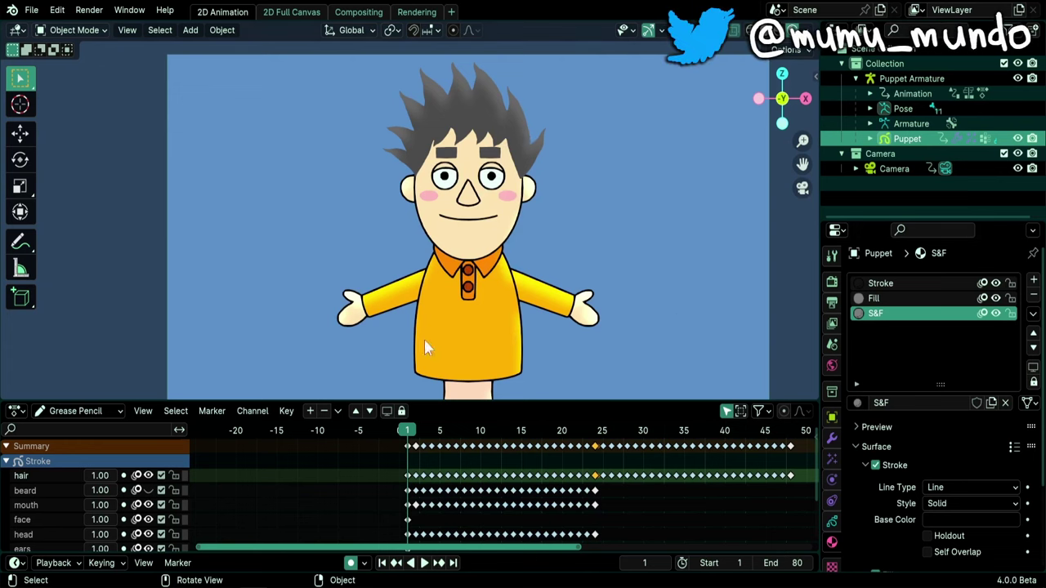
left_click(873, 283)
left_click(932, 315)
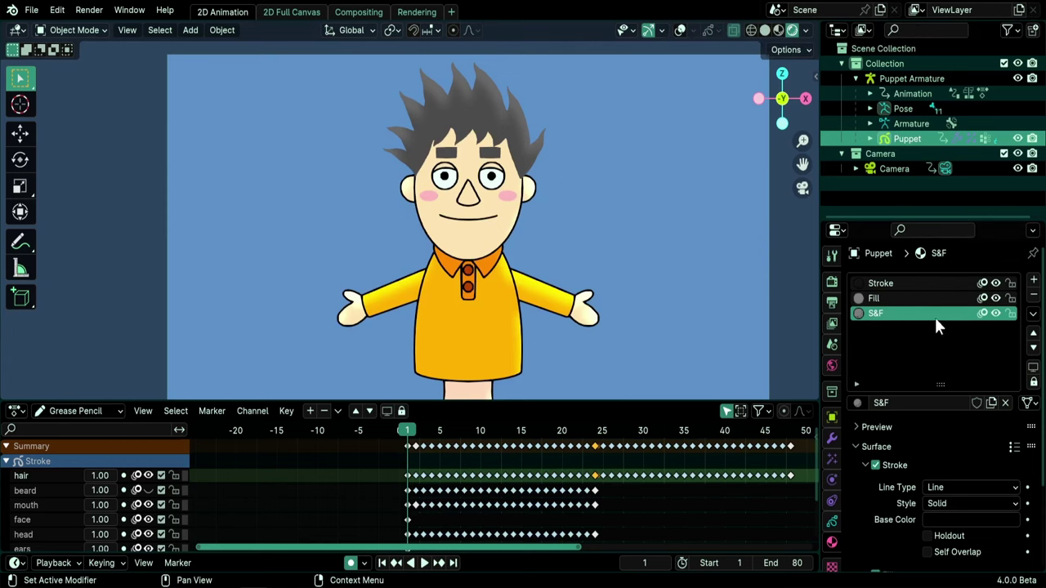
scroll(490, 329, "up", 3)
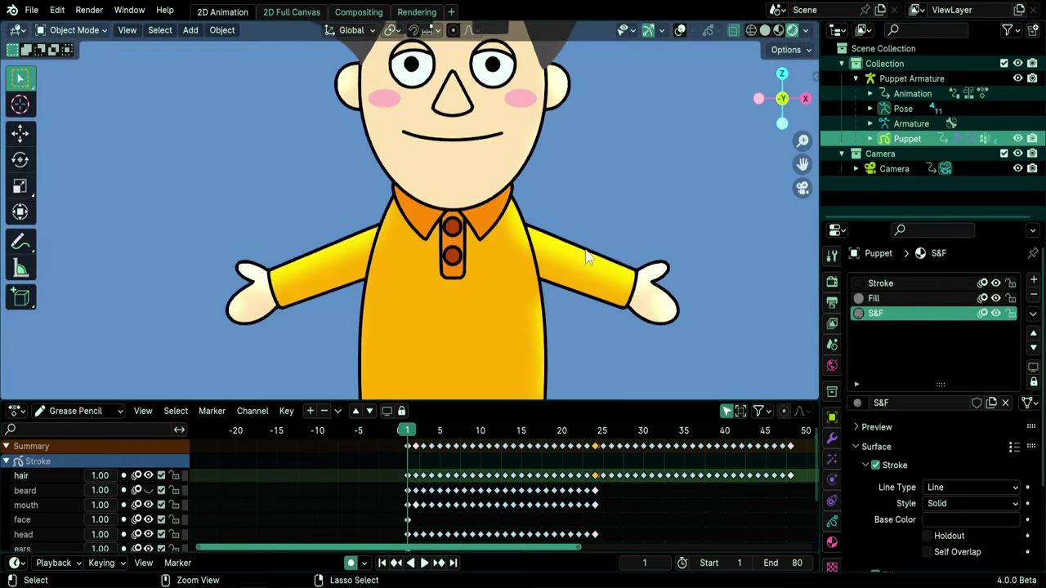
key("ctrl+Tab")
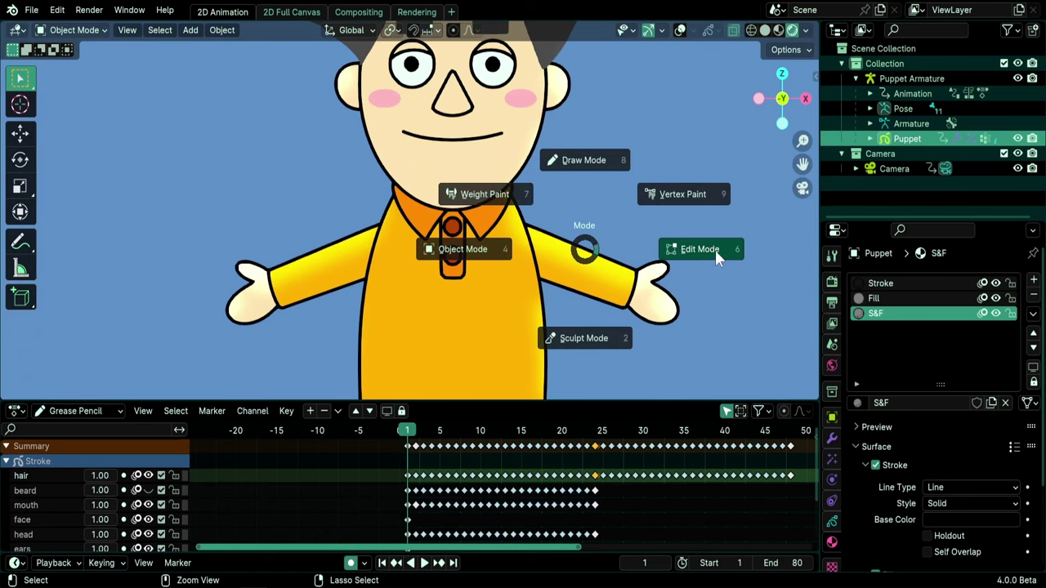
Enter Edit Mode with overlays on and select the head outline stroke.
left_click(716, 250)
left_click(766, 29)
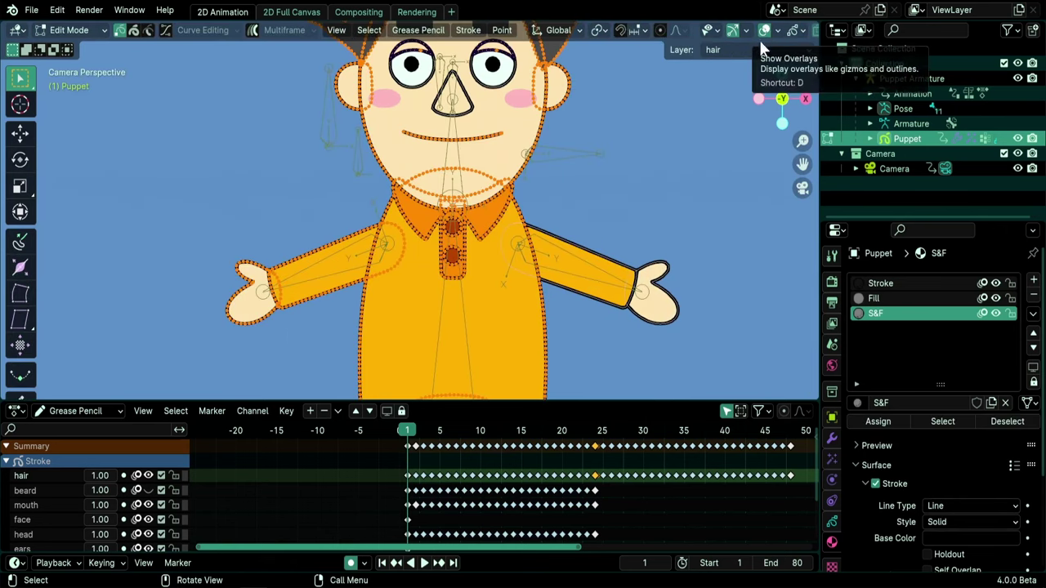
left_click(528, 154)
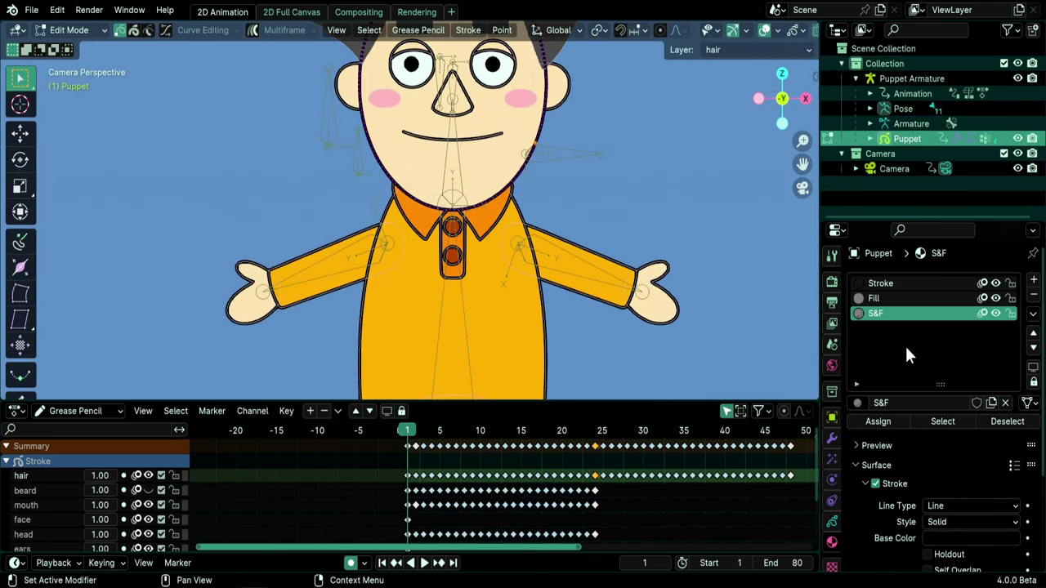
Assign the Stroke material to the head outline, then reassign S&F.
left_click(888, 285)
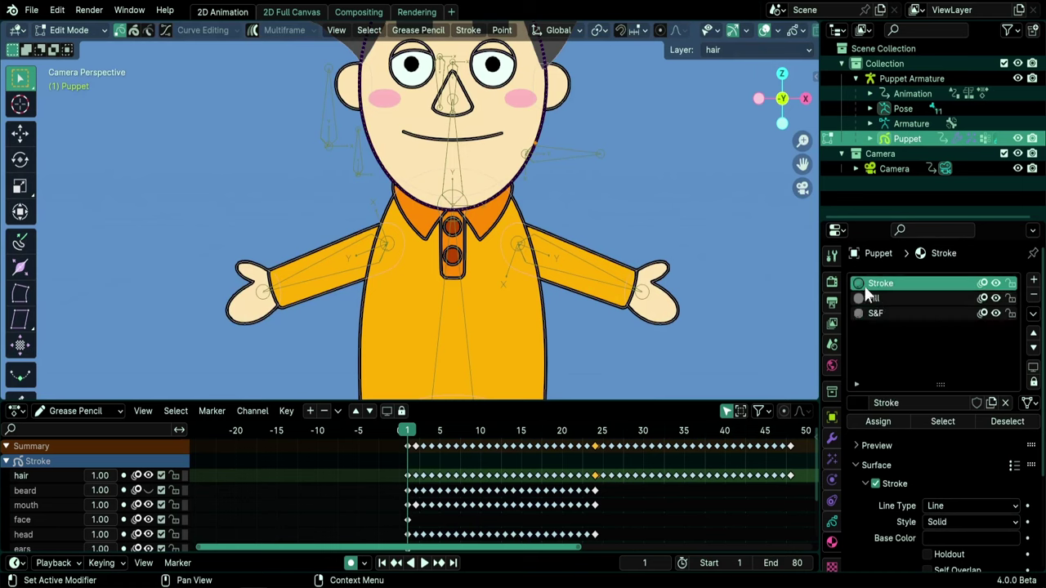
left_click(875, 422)
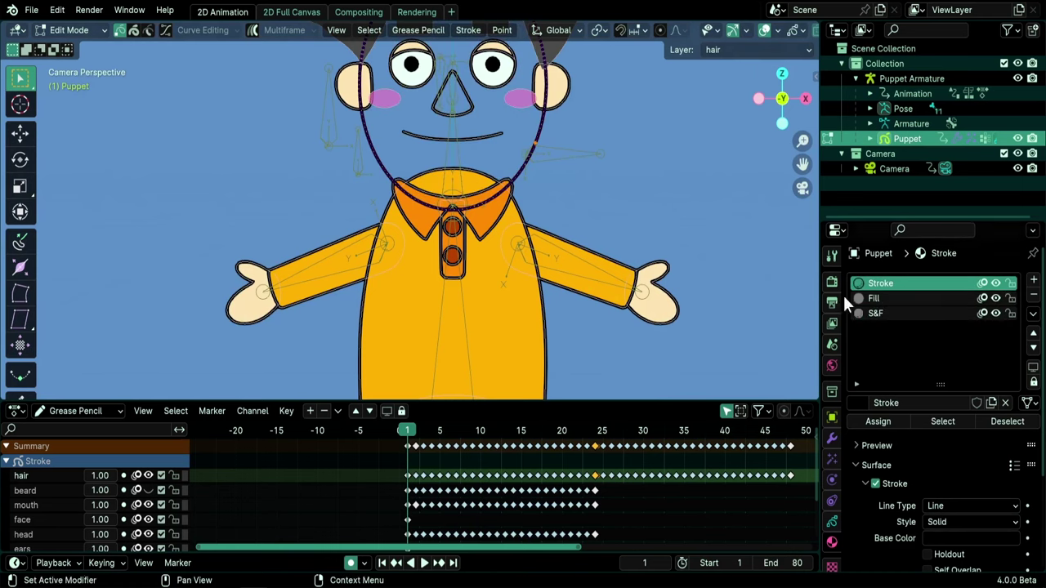
left_click(887, 316)
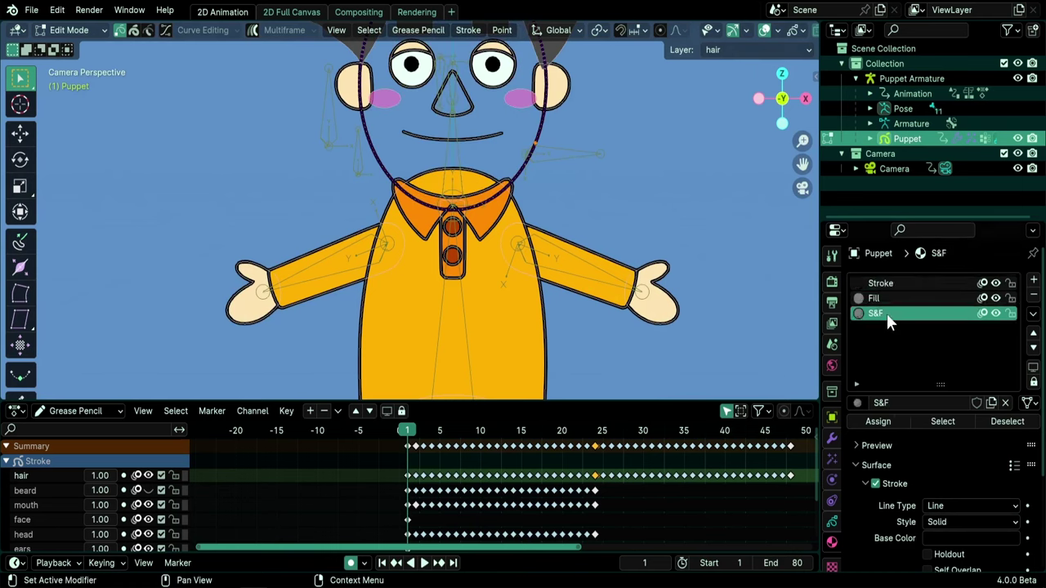
left_click(872, 421)
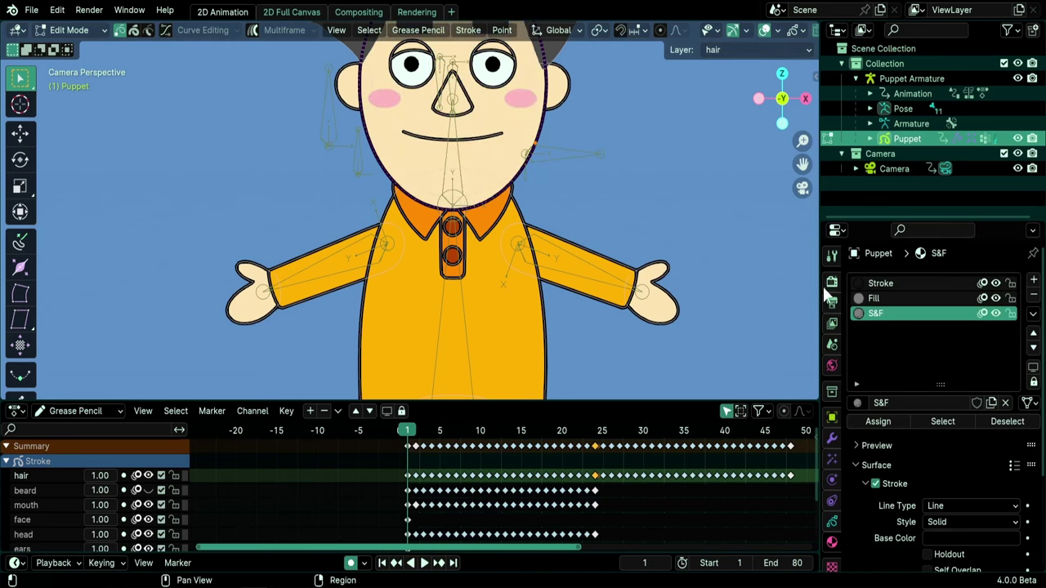
Enter Draw Mode with a purple brush colour applied to fills only.
key("ctrl+Tab")
left_click(440, 144)
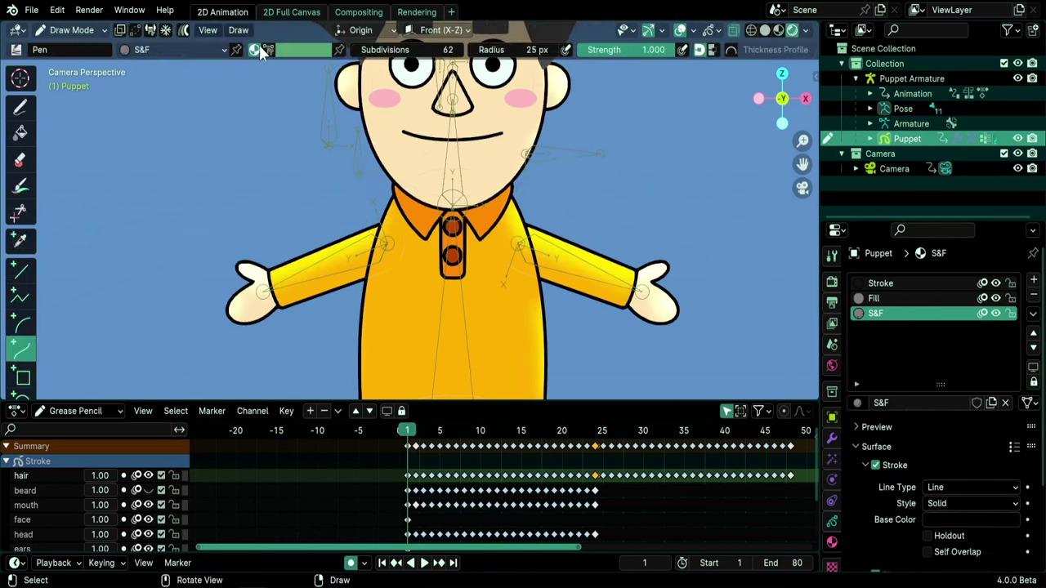
left_click(284, 50)
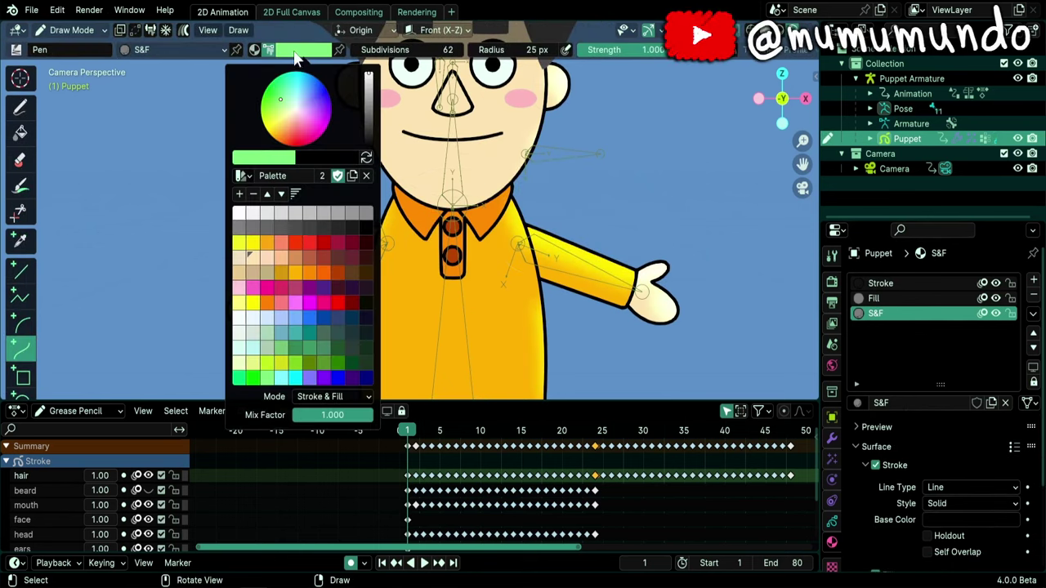
left_click(307, 286)
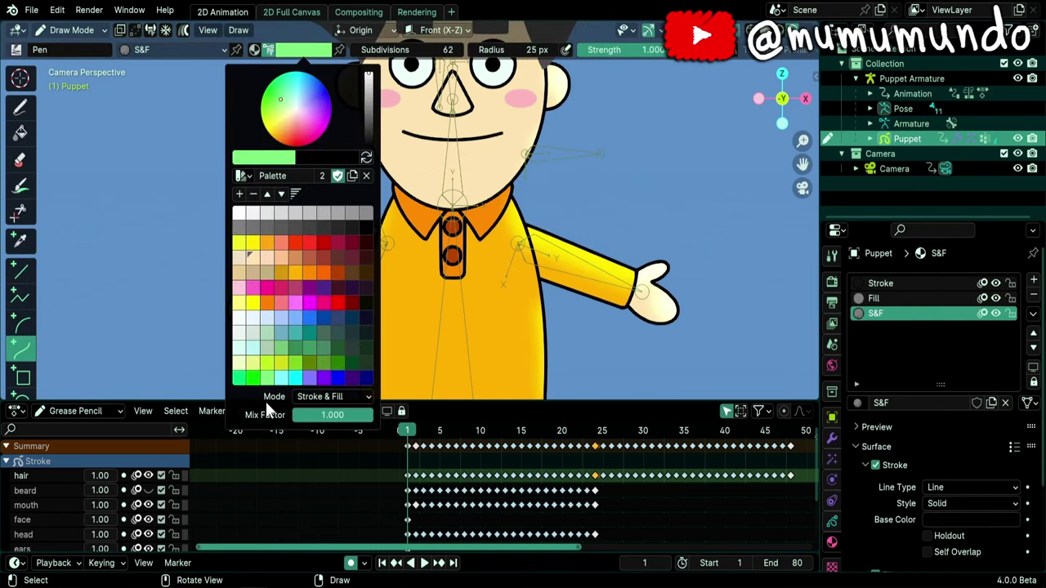
left_click(331, 396)
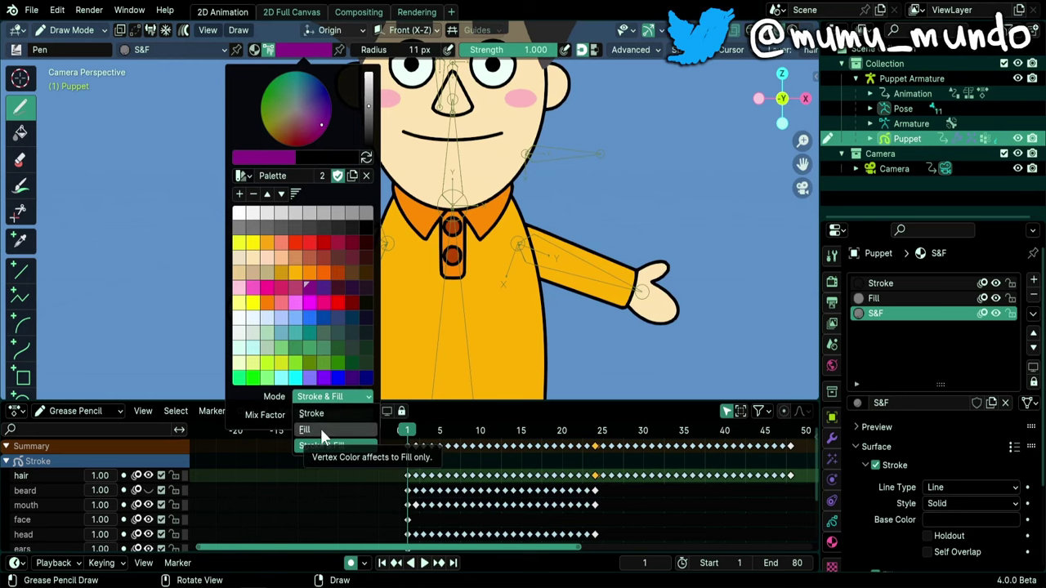
left_click(321, 428)
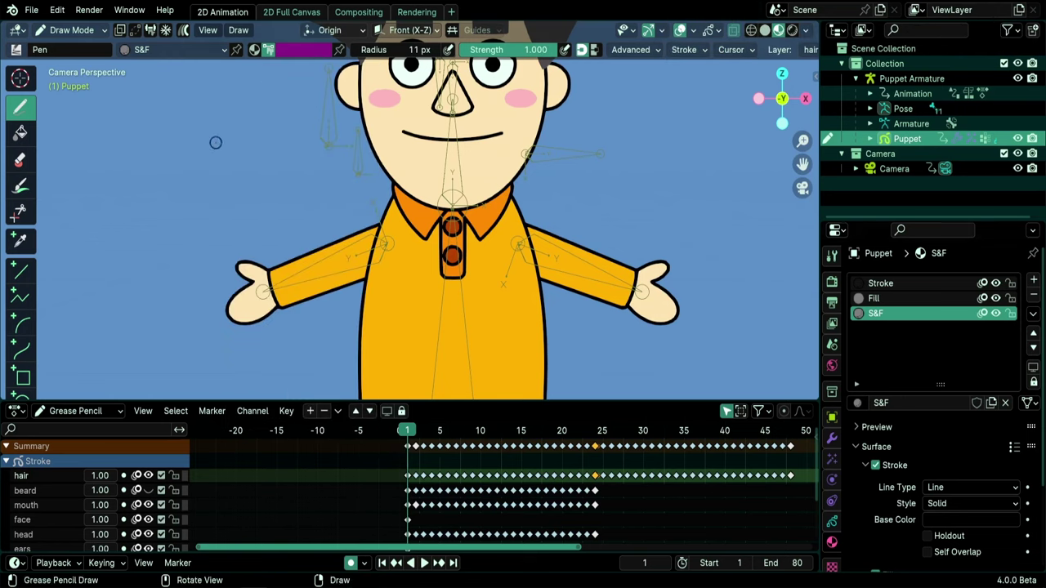
Draw a purple-filled shape at the upper left, then switch to Vertex Paint mode.
mouse_move(216, 137)
left_mouse_down()
mouse_move(82, 219)
mouse_move(227, 229)
left_mouse_up()
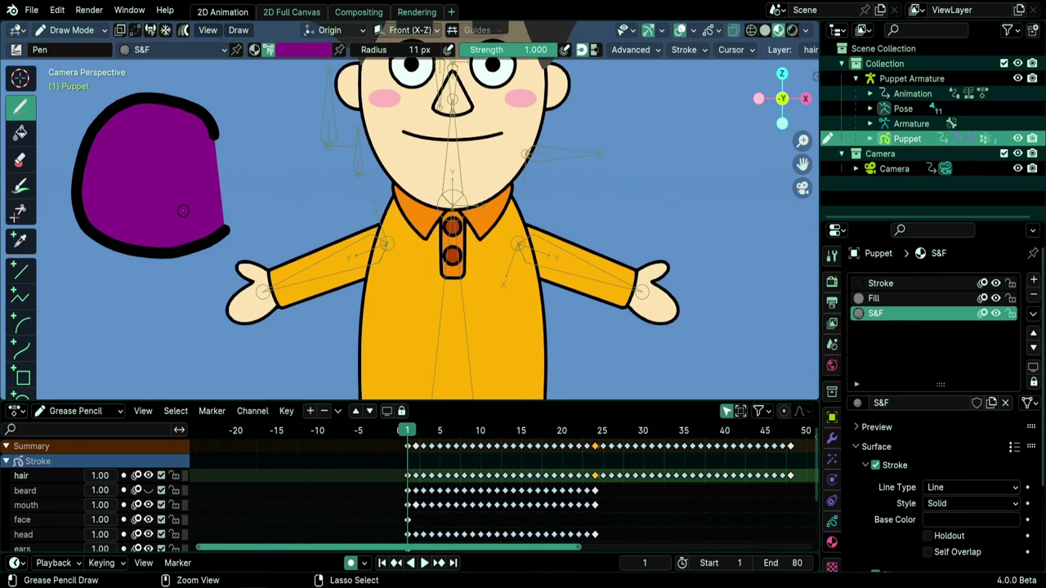
key("ctrl+Tab")
left_click(270, 157)
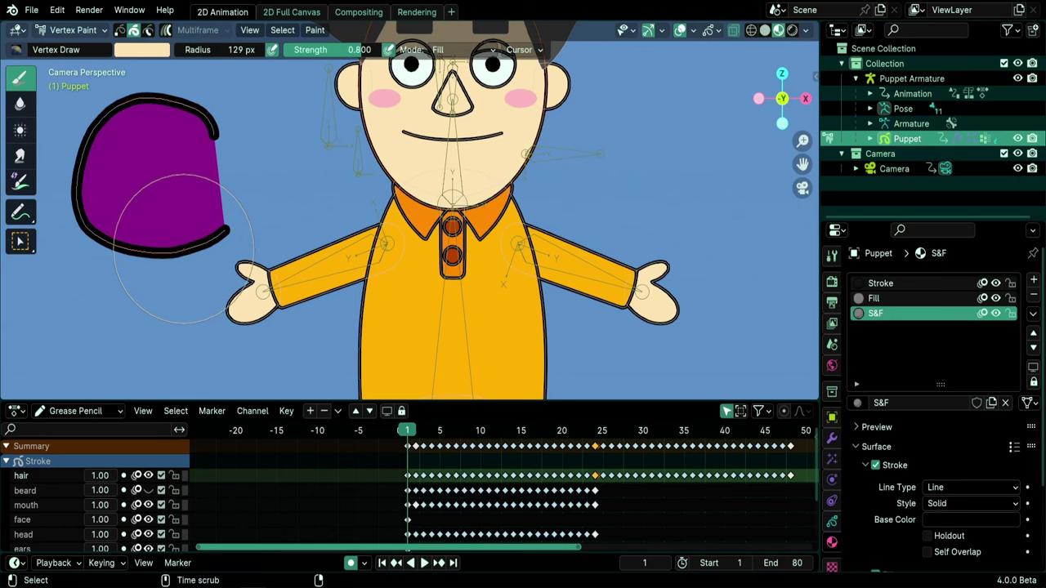
Recolour the test shape's fill orange with Set Color Attribute, keeping the black outline.
left_click(141, 50)
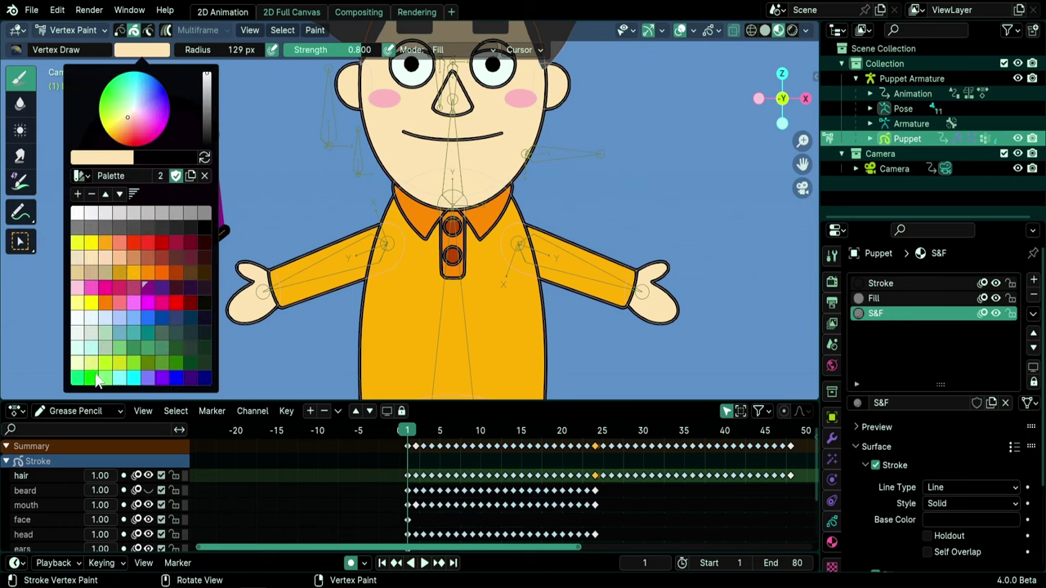
left_click(152, 273)
left_click(316, 30)
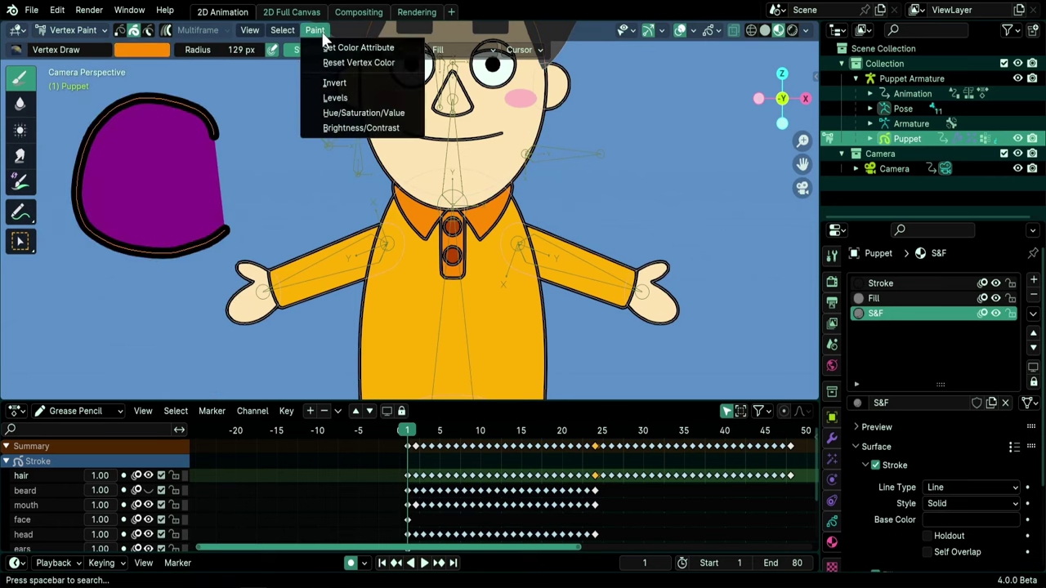
left_click(360, 48)
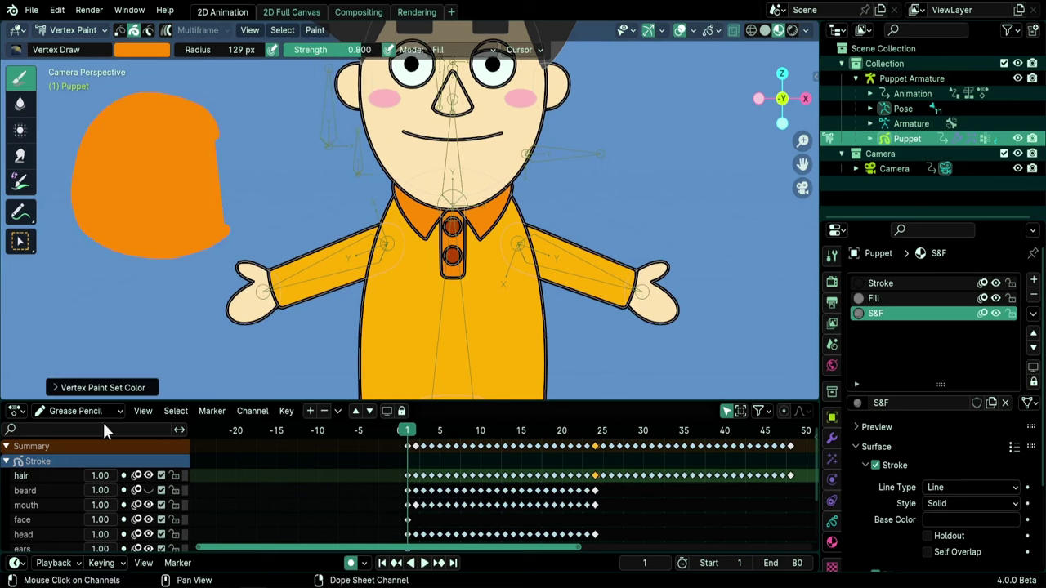
left_click(54, 388)
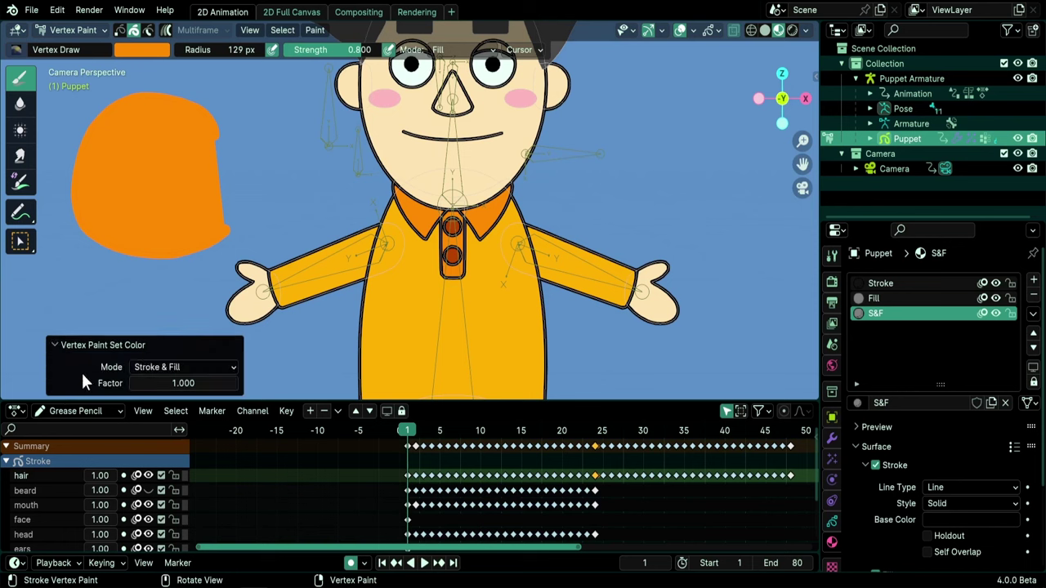
left_click(180, 369)
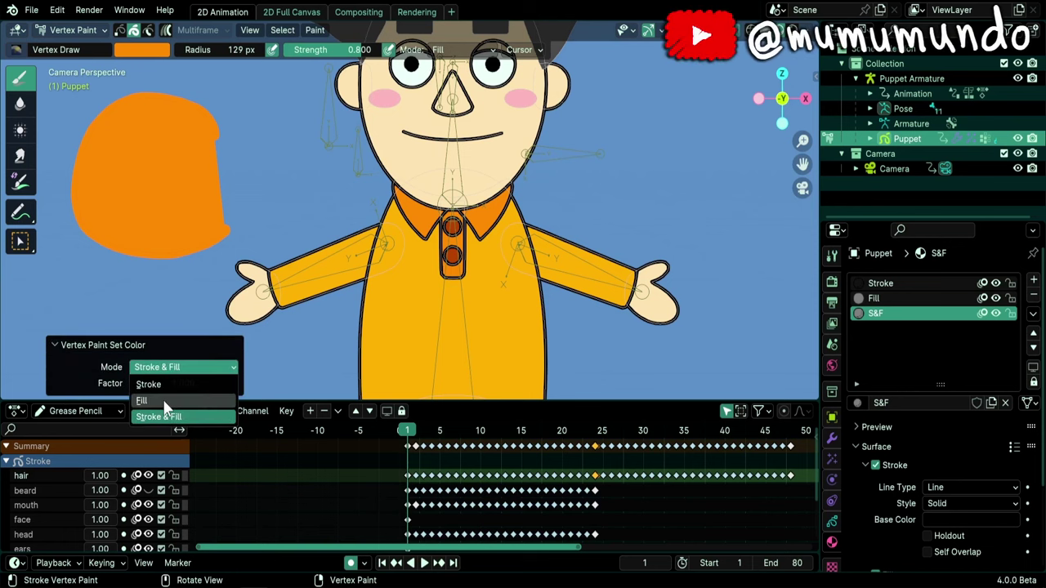
left_click(139, 400)
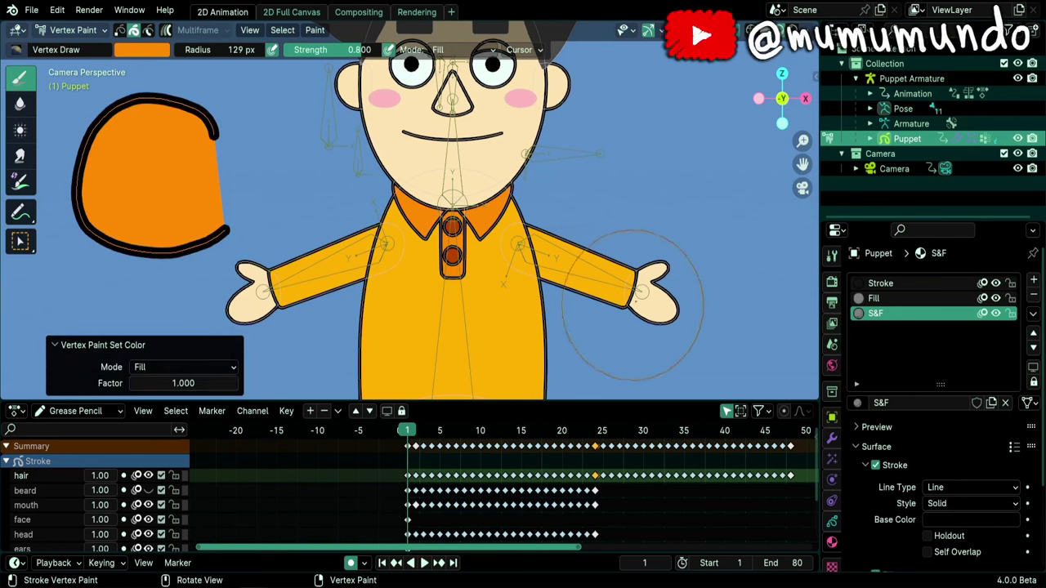
Undo back to Draw Mode without the test shape and move to frame 13.
key("ctrl+z")
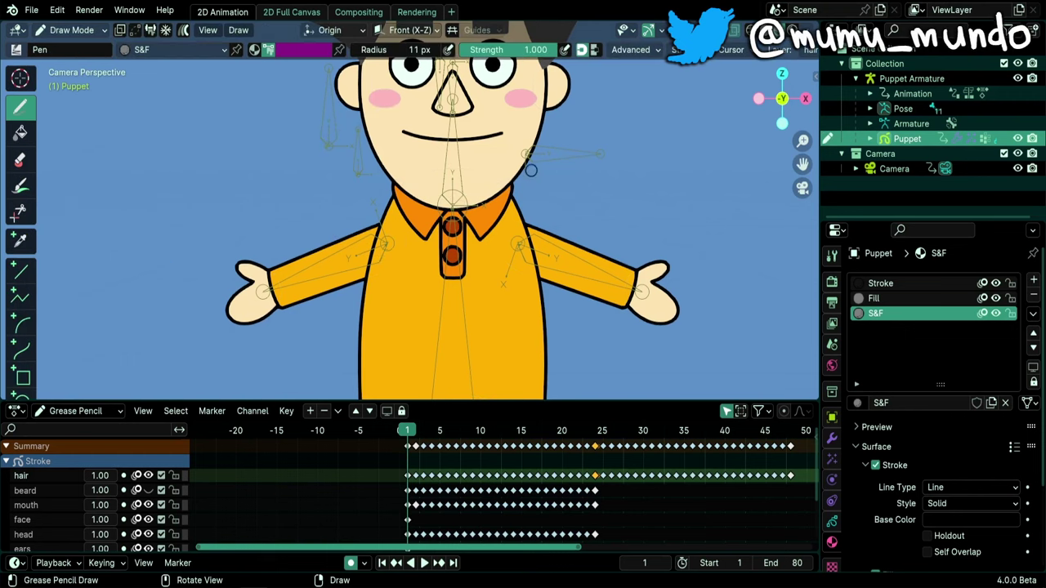
left_click_drag(411, 436, 505, 433)
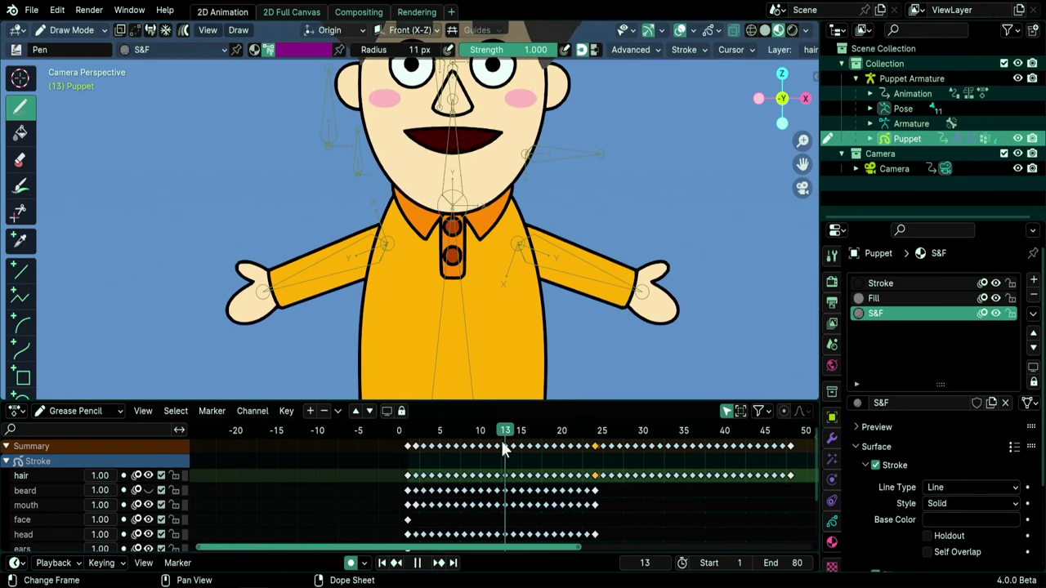
scroll(457, 164, "up", 4)
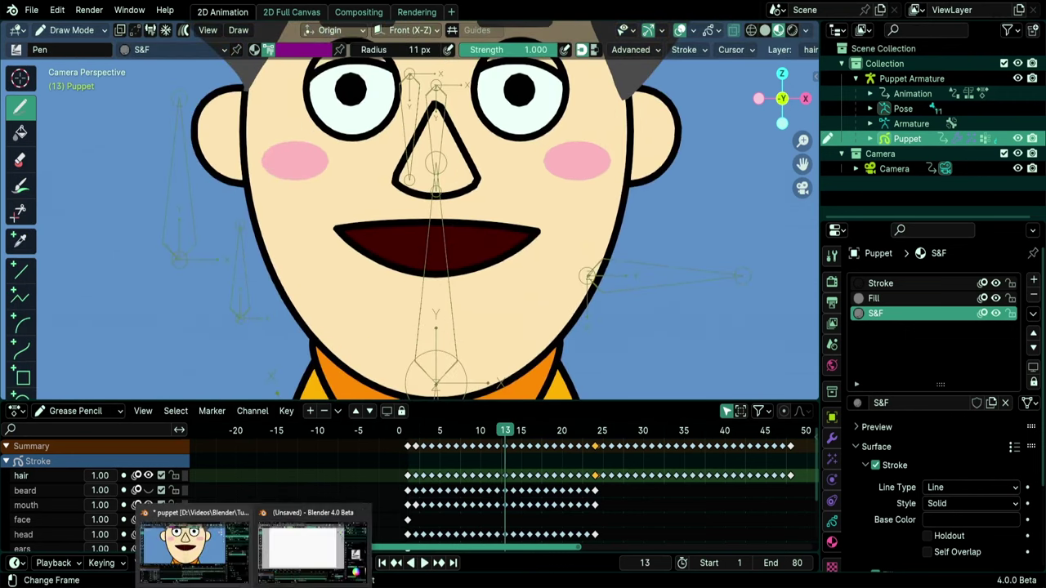
In the untitled file, draw a wide flat arc stroke with the Arc tool and enter Edit Mode.
left_click(310, 543)
left_click(21, 326)
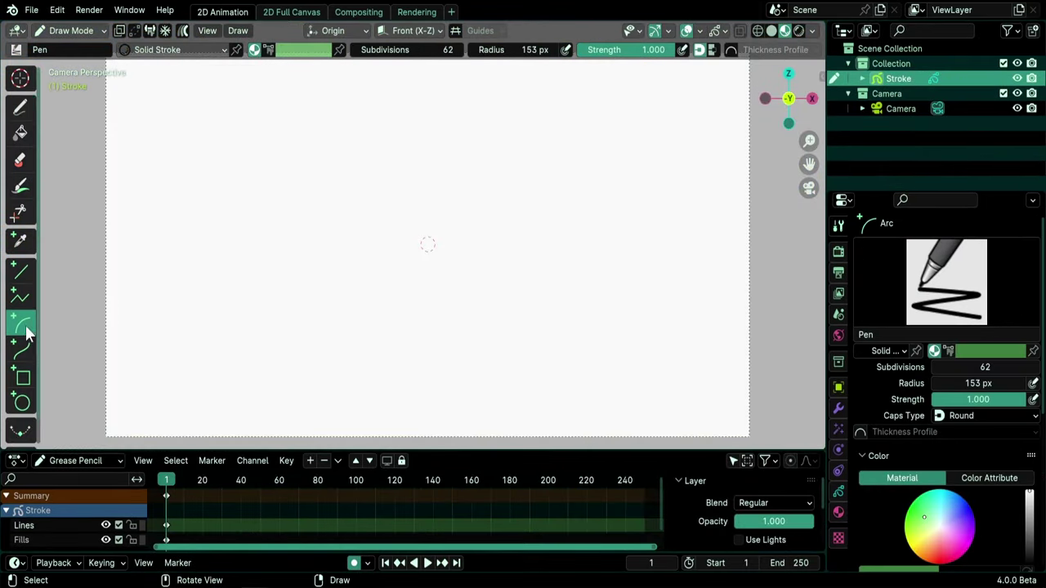
mouse_move(272, 213)
left_mouse_down()
mouse_move(597, 222)
mouse_move(595, 213)
mouse_move(287, 241)
mouse_move(275, 221)
mouse_move(443, 284)
left_mouse_up()
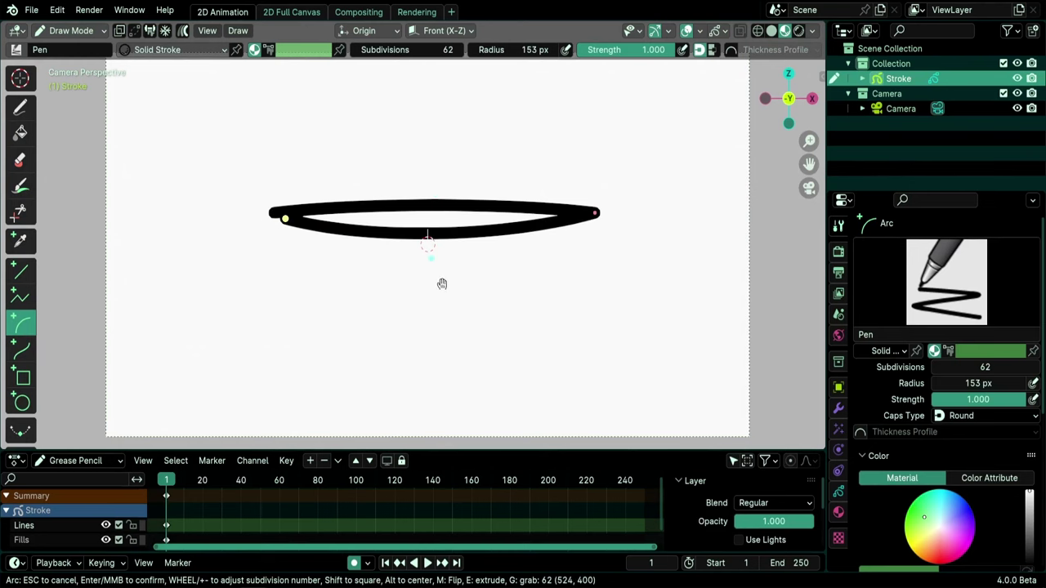
key("Return")
key("ctrl+Tab")
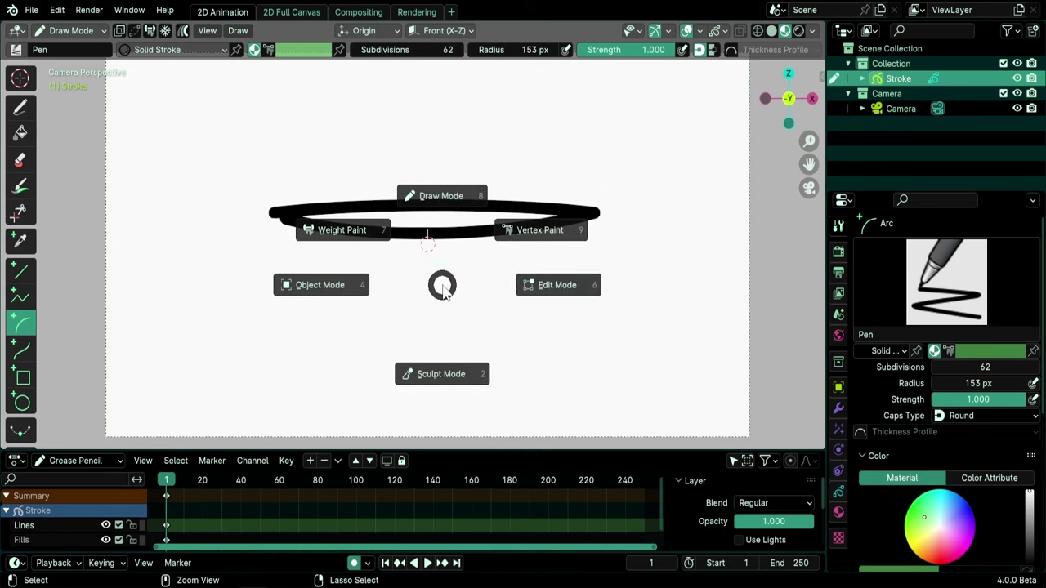
left_click(518, 291)
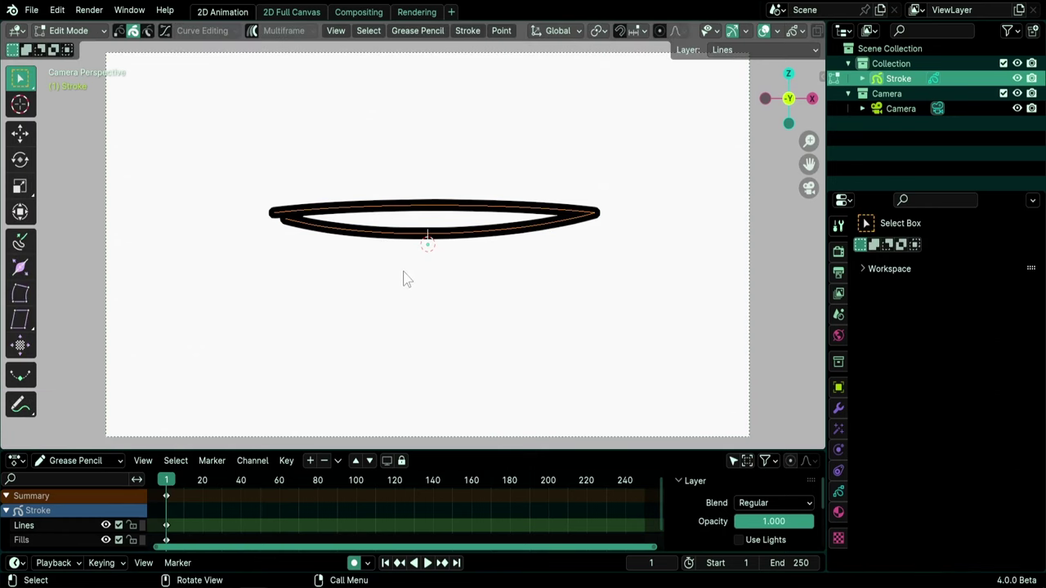
Make the arc stroke cyclic so it closes into a loop, and enlarge the timeline.
key("f")
scroll(357, 259, "up", 3)
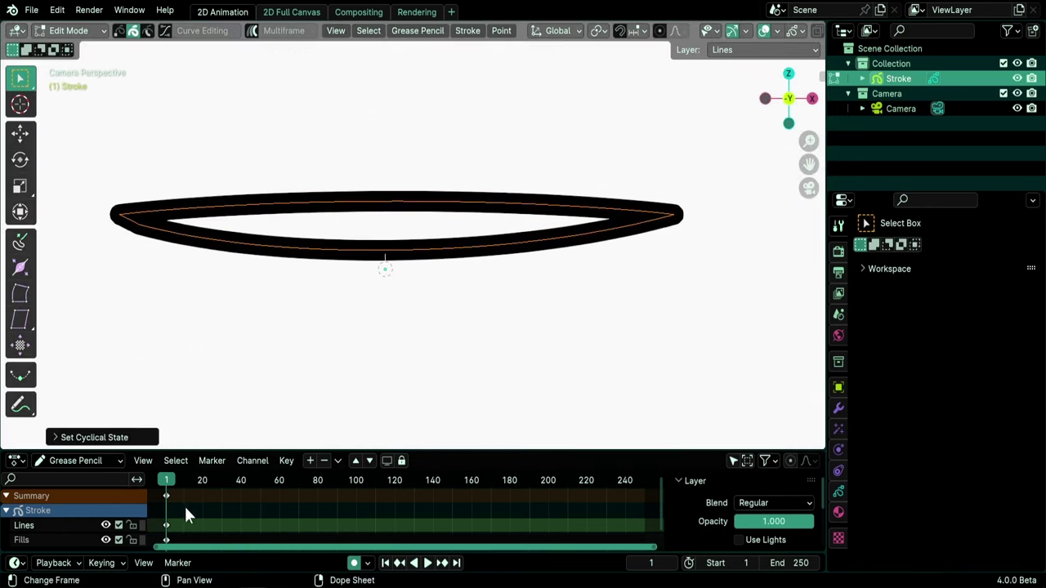
left_click_drag(289, 450, 295, 380)
left_click(105, 457)
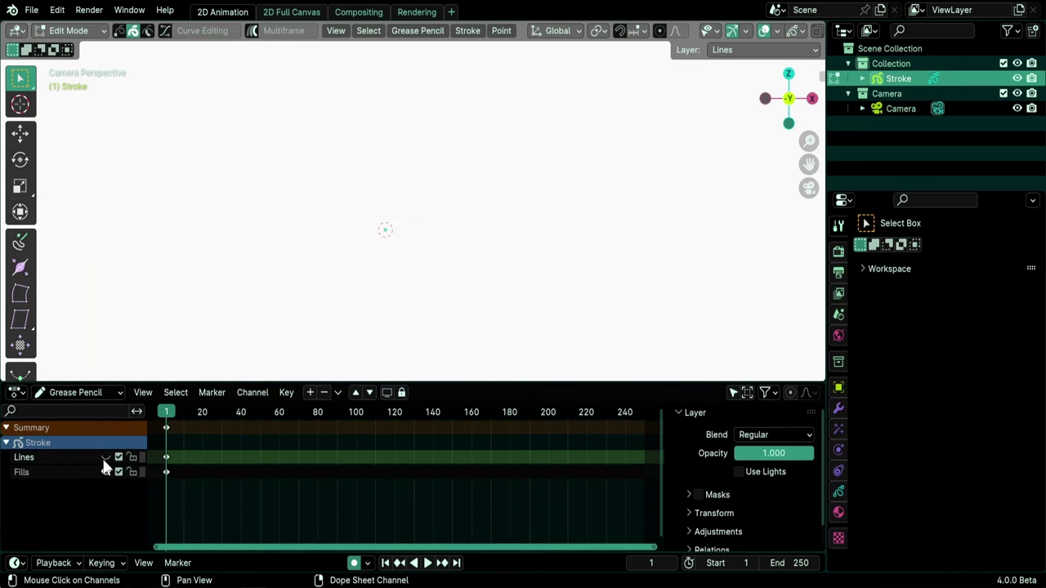
left_click(106, 457)
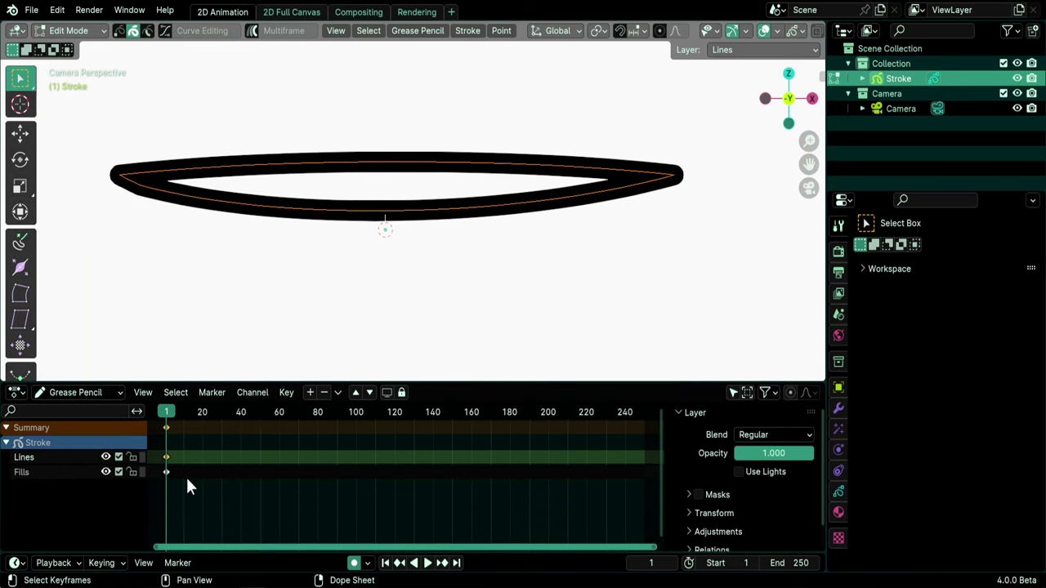
Duplicate the frame-1 keyframes to frame 94 and move the playhead there.
key("shift+d")
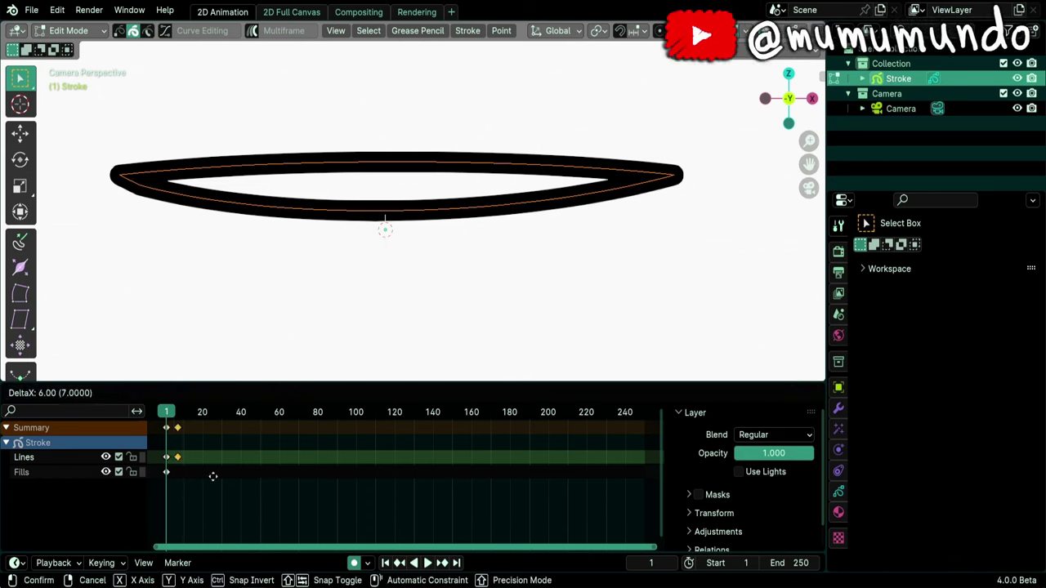
left_click(367, 490)
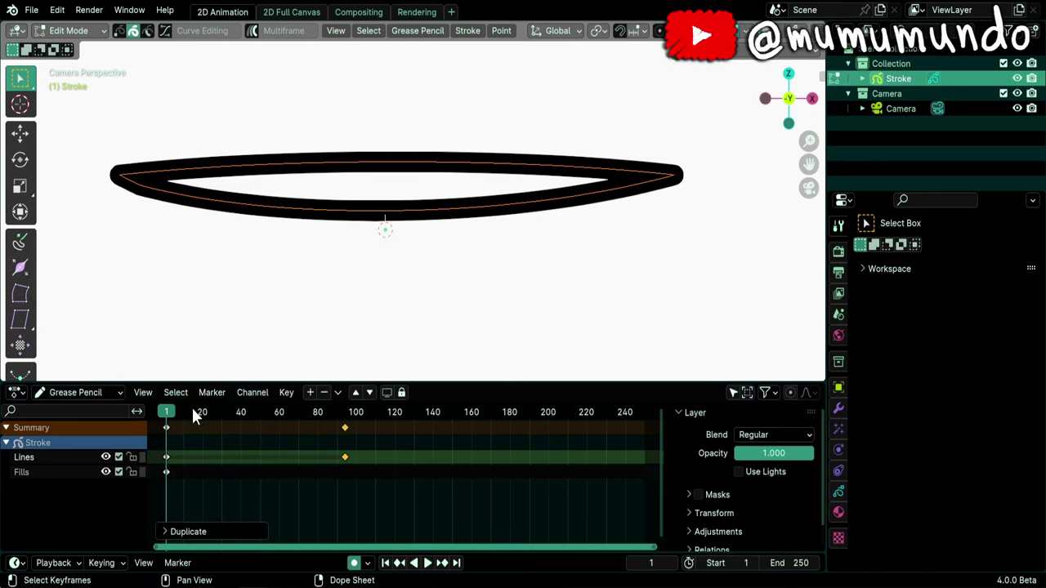
left_click(345, 410)
key("ctrl+Tab")
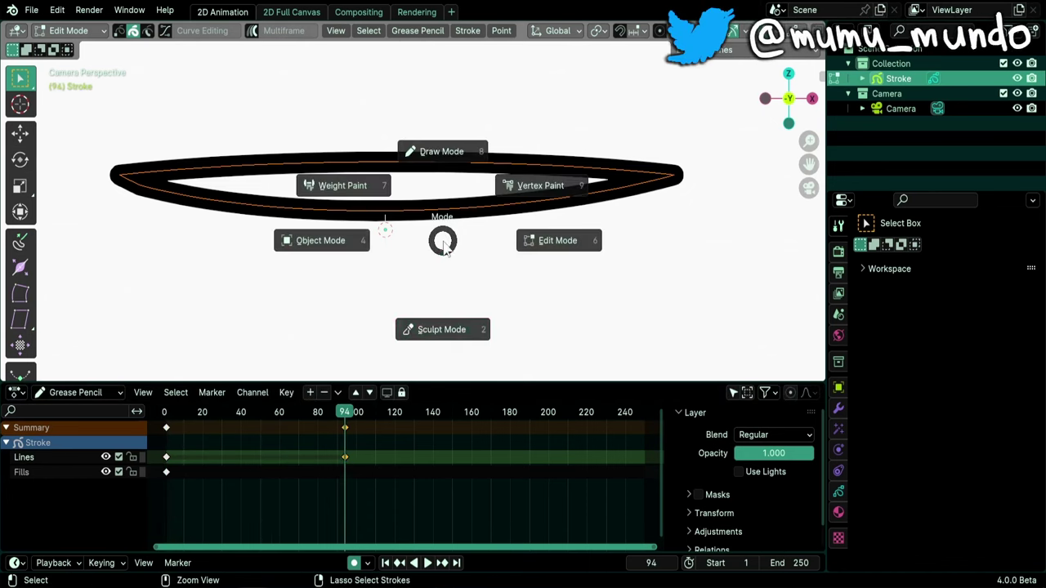
Switch to Sculpt Mode and set the Push brush radius to 119 px.
left_click(442, 326)
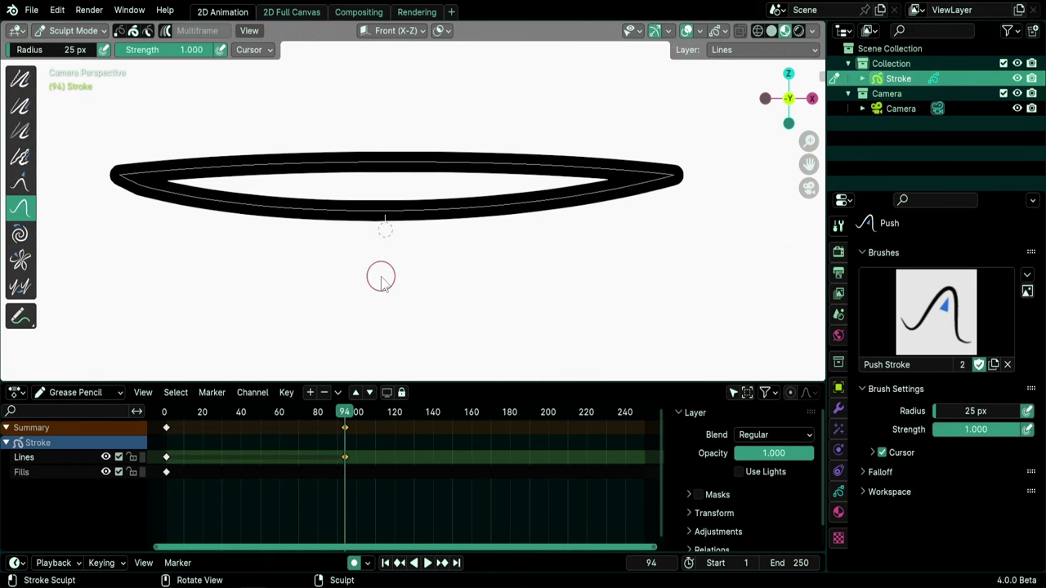
key("f")
left_click(330, 275)
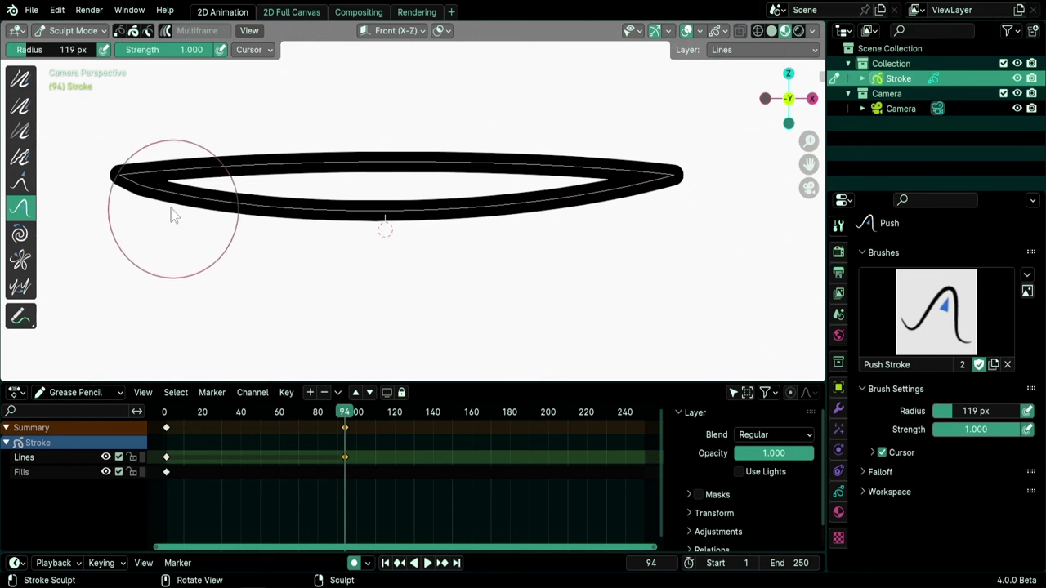
Push the stroke's left end and bend its lower edge downward.
left_click_drag(171, 215, 140, 217)
mouse_move(204, 233)
left_mouse_down()
mouse_move(321, 227)
mouse_move(542, 230)
mouse_move(626, 196)
left_mouse_up()
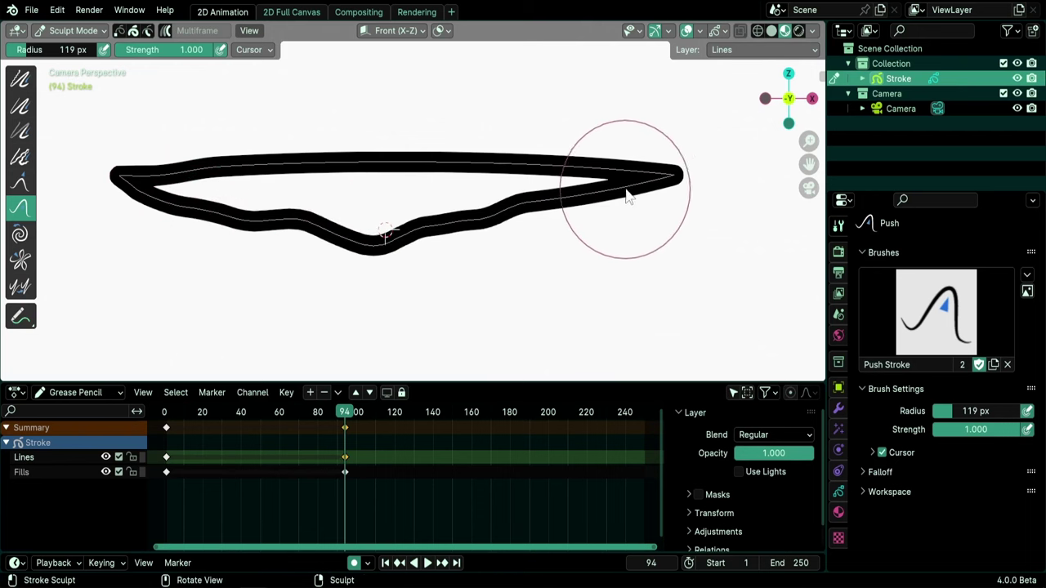
scroll(646, 211, "up", 5)
mouse_move(682, 222)
left_mouse_down()
mouse_move(607, 159)
mouse_move(556, 147)
mouse_move(546, 167)
mouse_move(512, 155)
mouse_move(316, 159)
mouse_move(219, 195)
left_mouse_up()
scroll(488, 294, "down", 5)
scroll(485, 291, "up", 2)
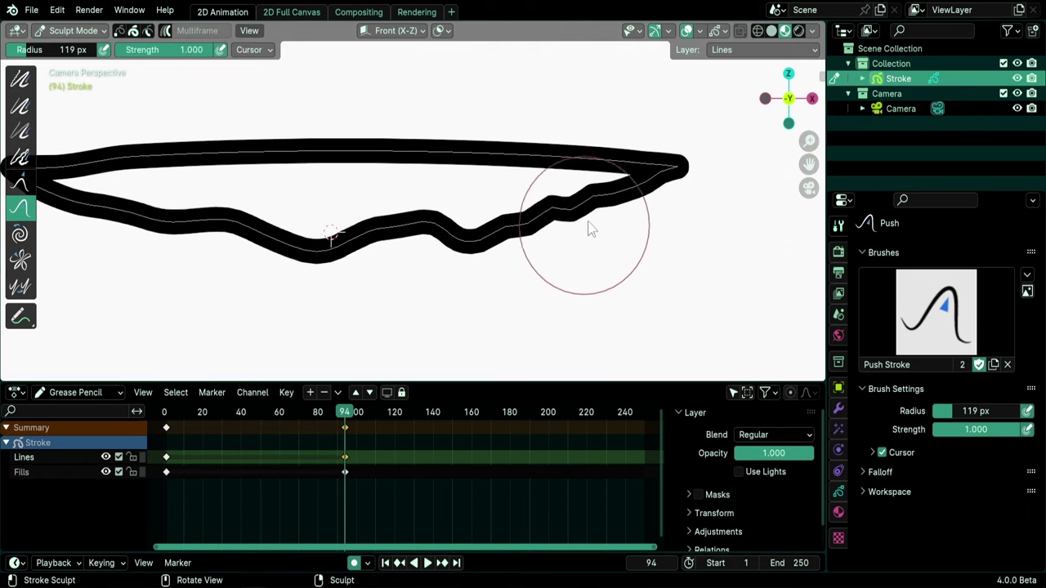
Smooth the zigzag lower edge into an even curve and return to Edit Mode.
mouse_move(587, 220)
left_mouse_down()
mouse_move(596, 190)
mouse_move(461, 237)
mouse_move(362, 245)
left_mouse_up()
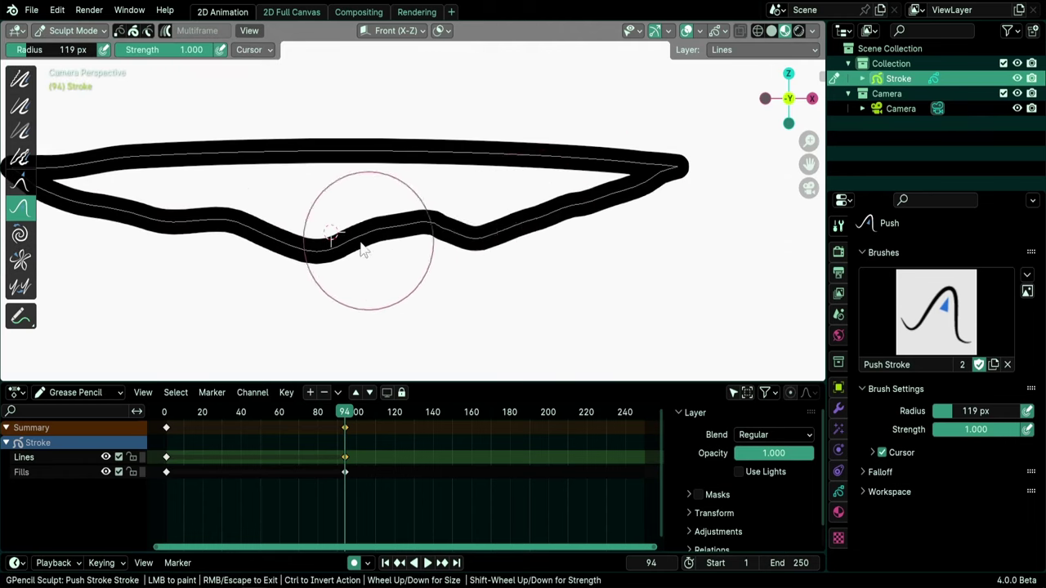
middle_click_drag(494, 260, 654, 278, "shift")
mouse_move(653, 273)
left_mouse_down()
mouse_move(558, 268)
mouse_move(635, 280)
left_mouse_up()
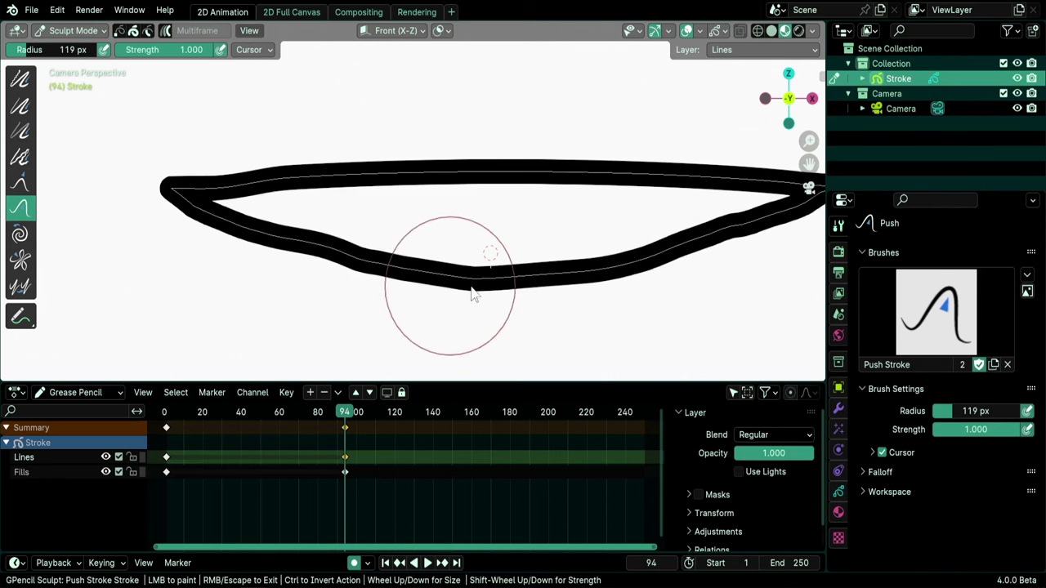
middle_click_drag(434, 250, 479, 264, "shift")
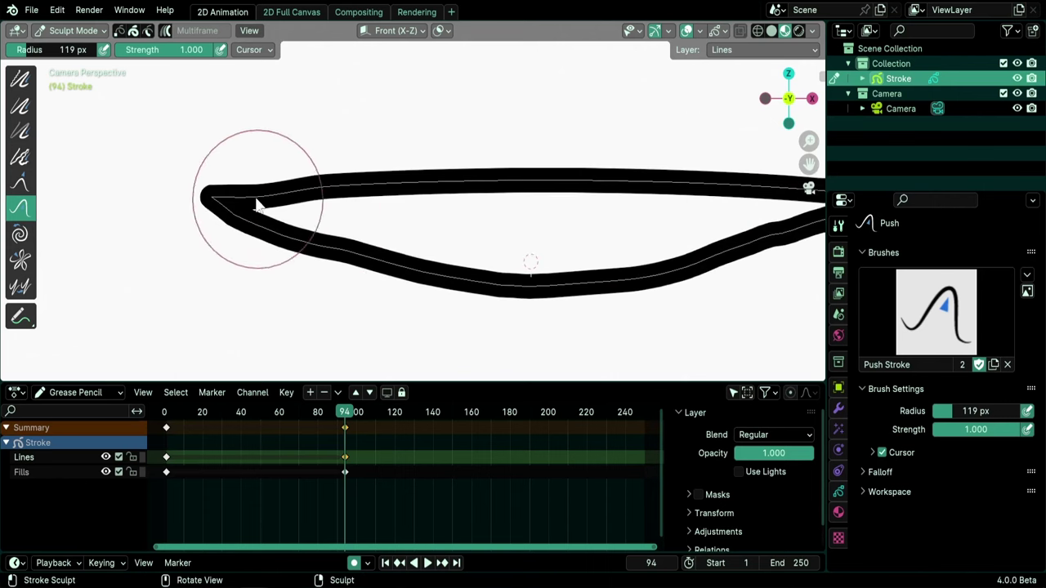
scroll(297, 218, "up", 2)
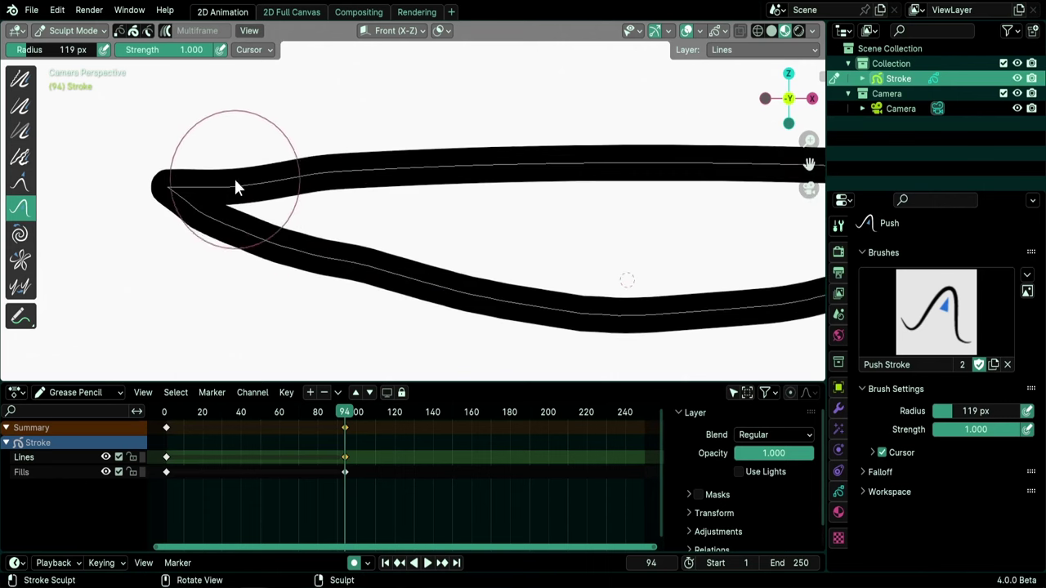
scroll(367, 212, "down", 4)
middle_click_drag(466, 187, 408, 187, "shift")
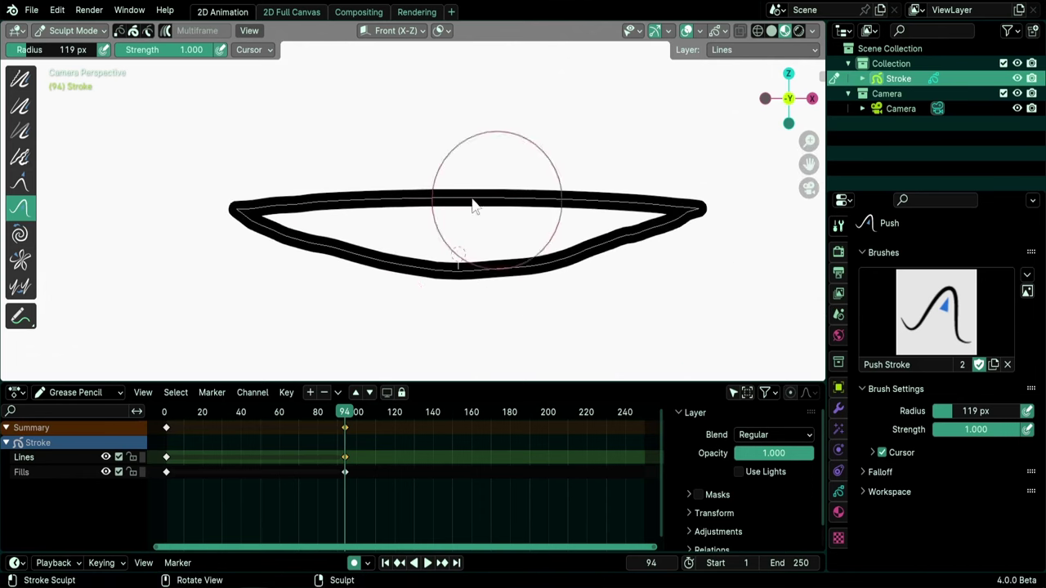
key("ctrl+Tab")
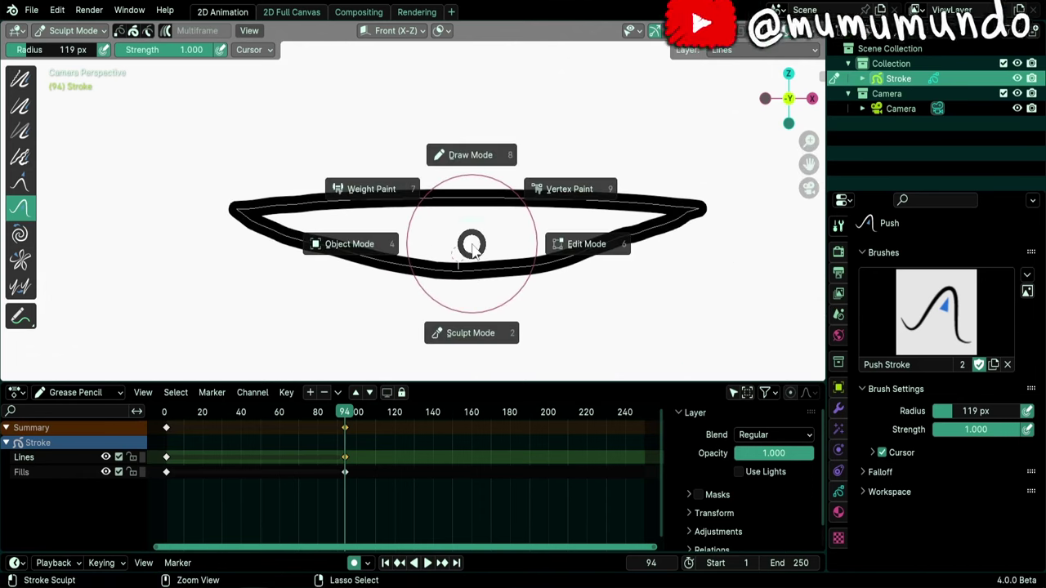
left_click(572, 248)
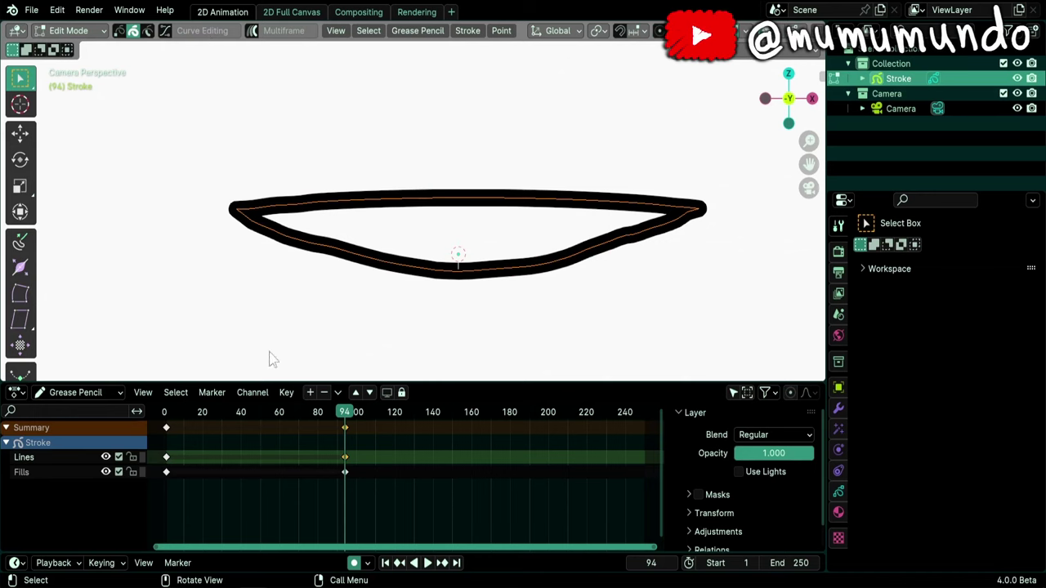
Box-select and delete the sagging frame-94 keyframes in the Dope Sheet.
key("b")
left_click_drag(344, 472, 376, 482)
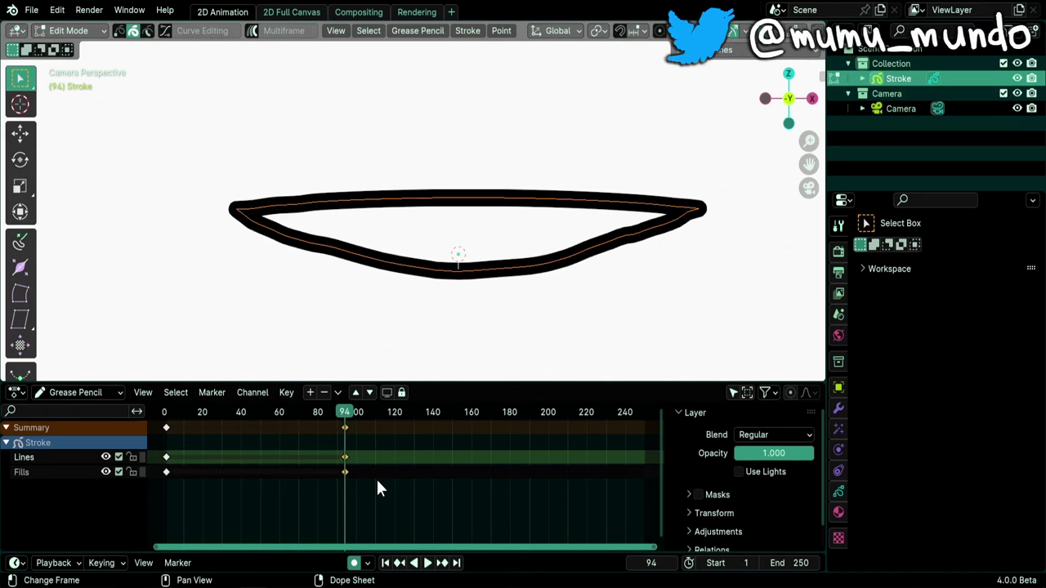
key("x")
left_click(376, 483)
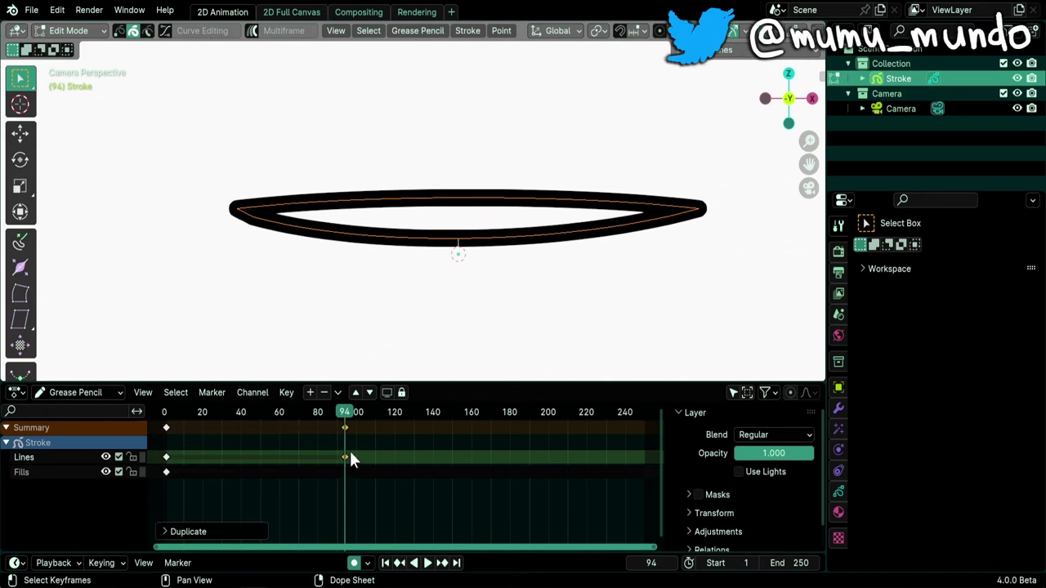
Turn on curve editing with Adaptive Resolution off and Curve Resolution 16.
left_click(165, 32)
left_click(195, 32)
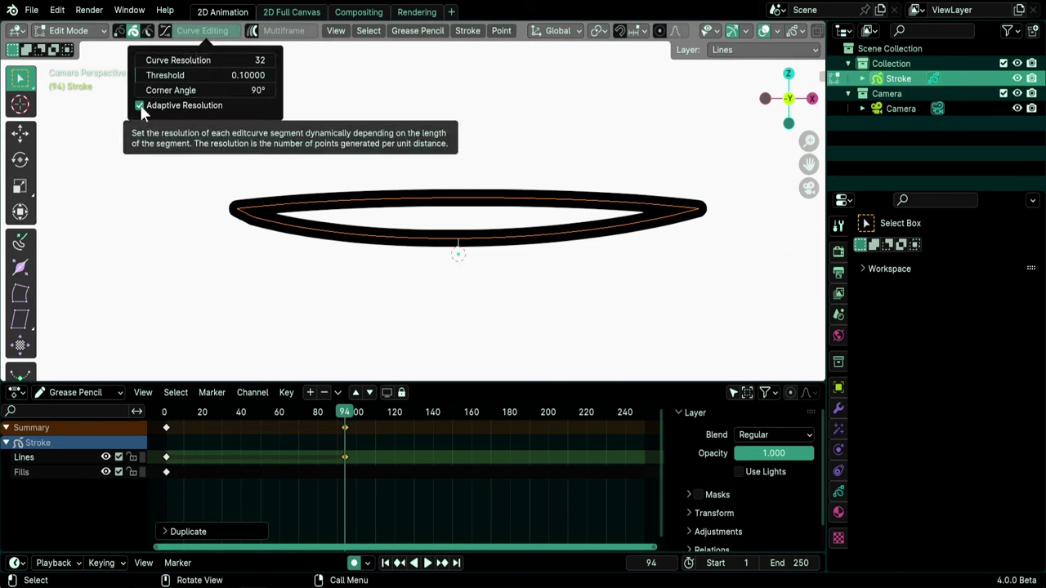
left_click(140, 104)
double_click(186, 62)
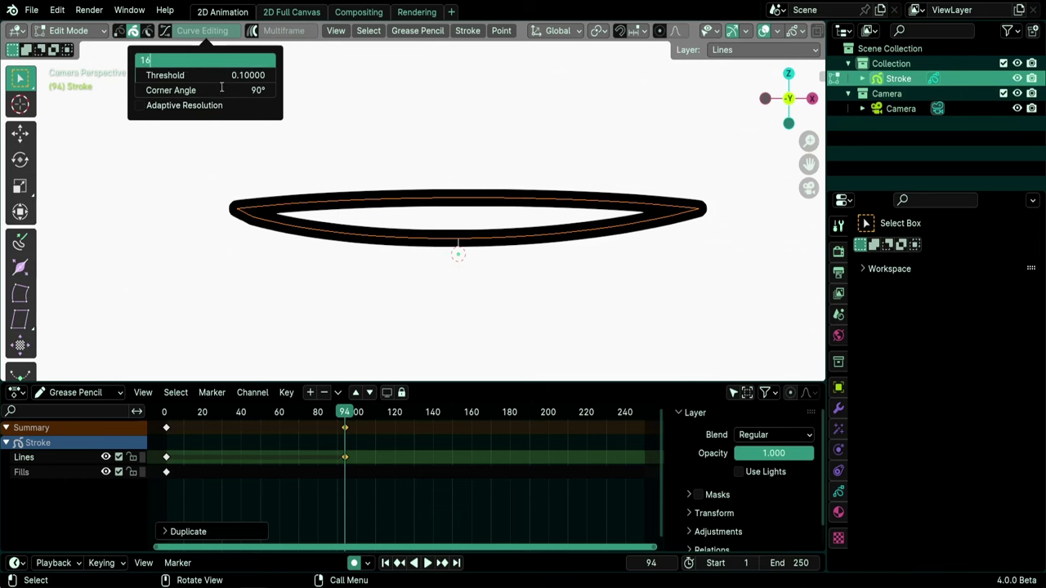
type("16")
key("Return")
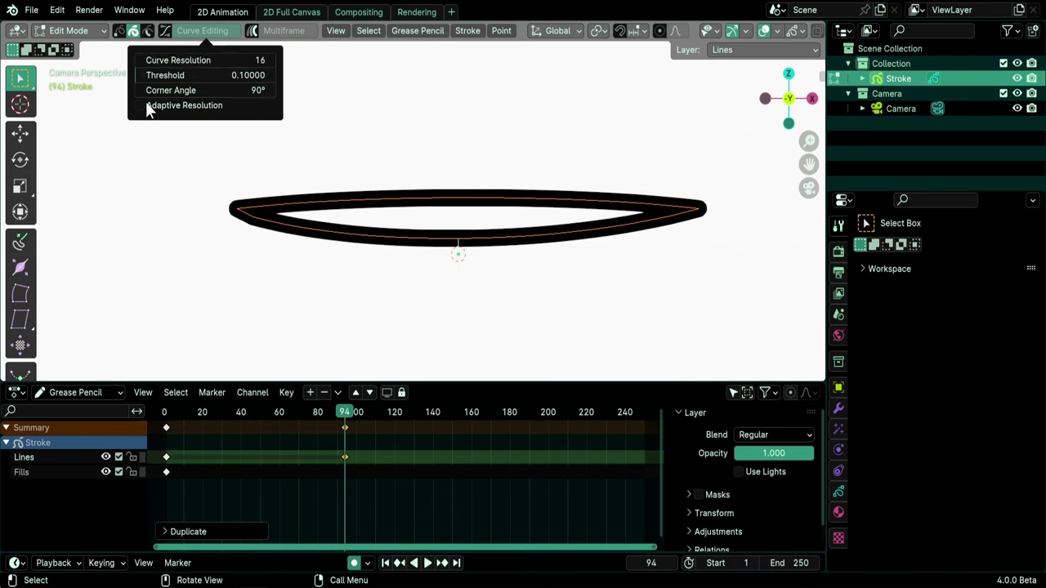
At frame 1, enable curve editing and move the right end's lower handle.
key("shift+Left")
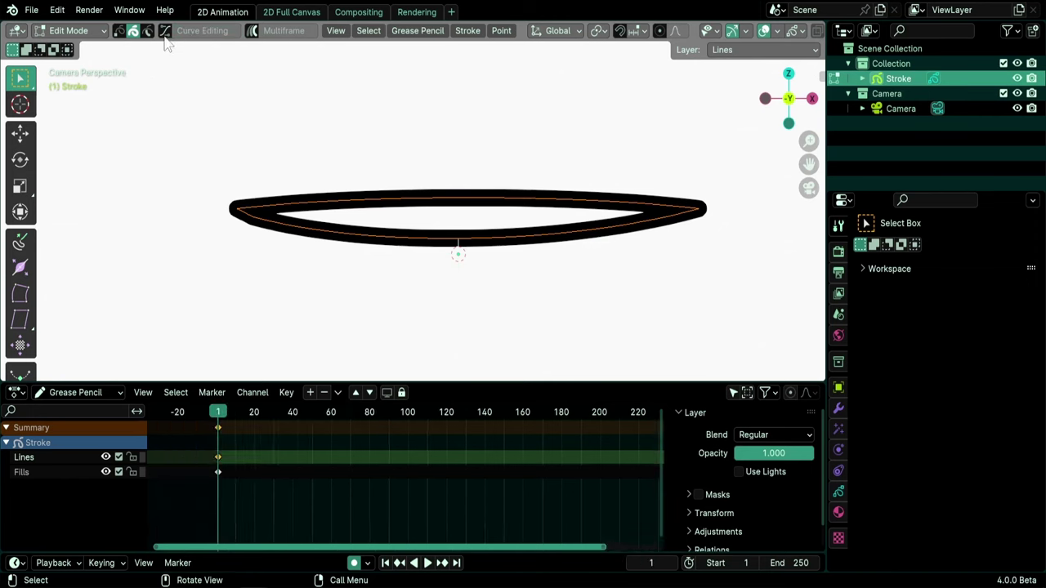
left_click(164, 32)
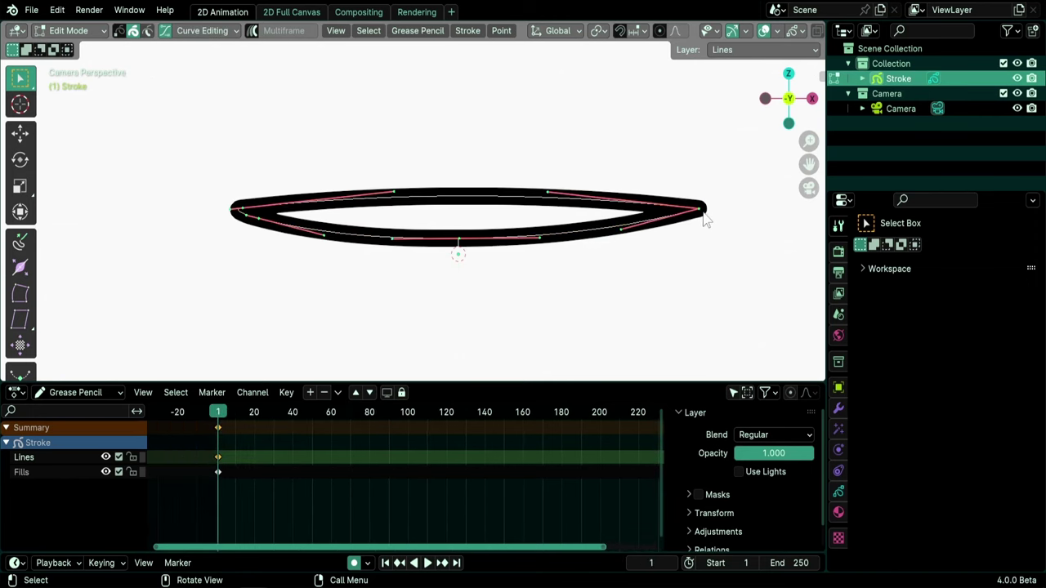
left_click_drag(714, 221, 669, 245)
left_click(292, 205)
left_click(699, 211)
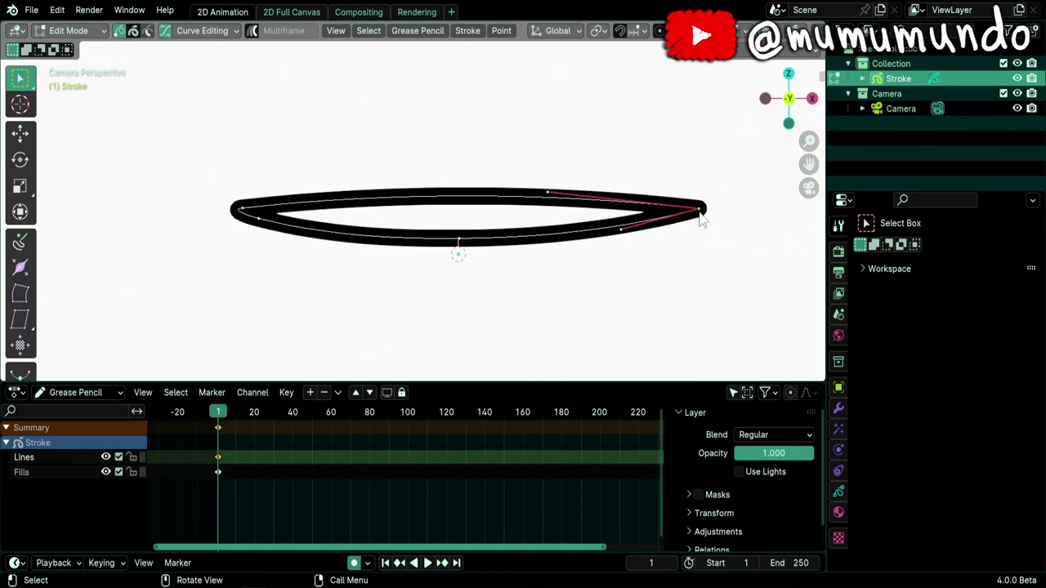
left_click(621, 231)
key("g")
left_click(618, 240)
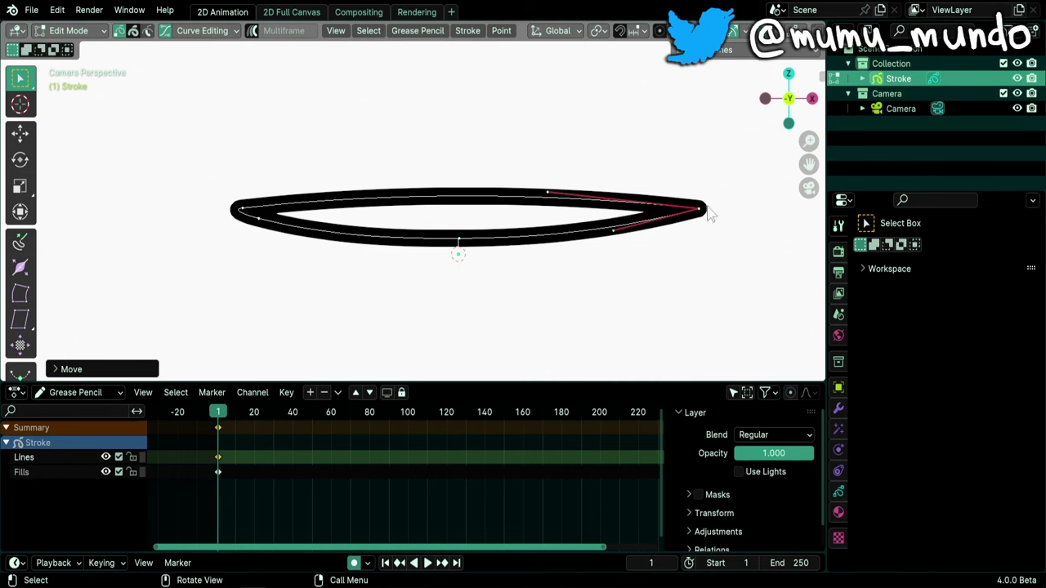
Reshape the left end's handle and point, then select the nearby lower point for deletion.
left_click(242, 211)
left_click_drag(396, 202, 363, 200)
mouse_move(230, 212)
left_mouse_down()
mouse_move(191, 217)
mouse_move(225, 211)
left_mouse_up()
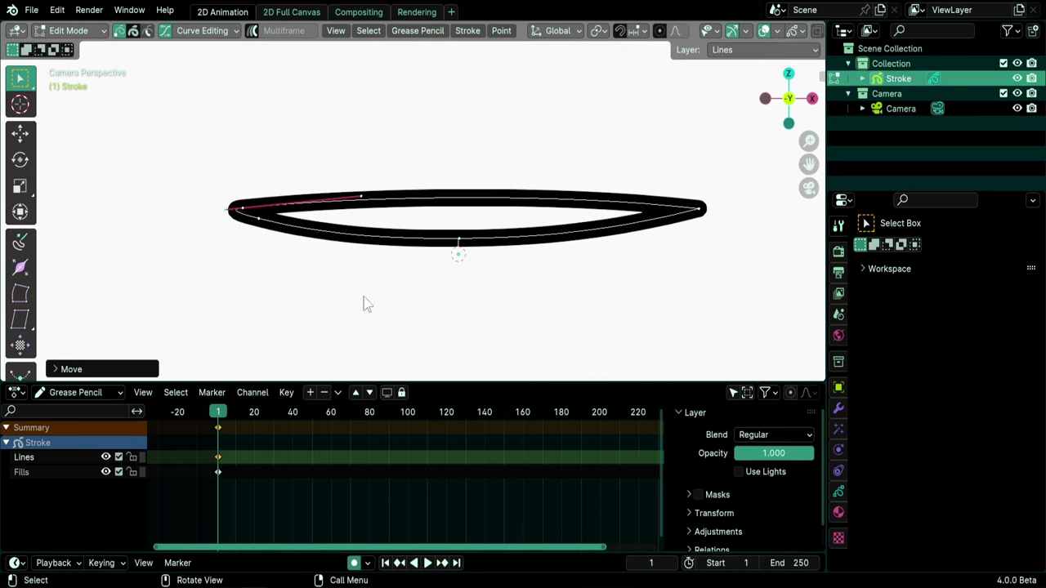
left_click(258, 224)
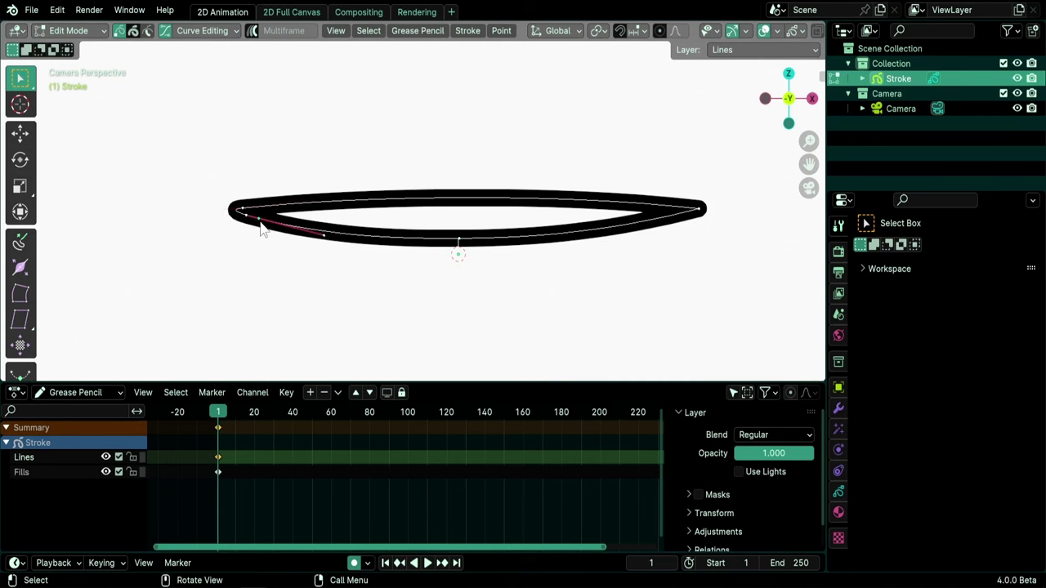
key("x")
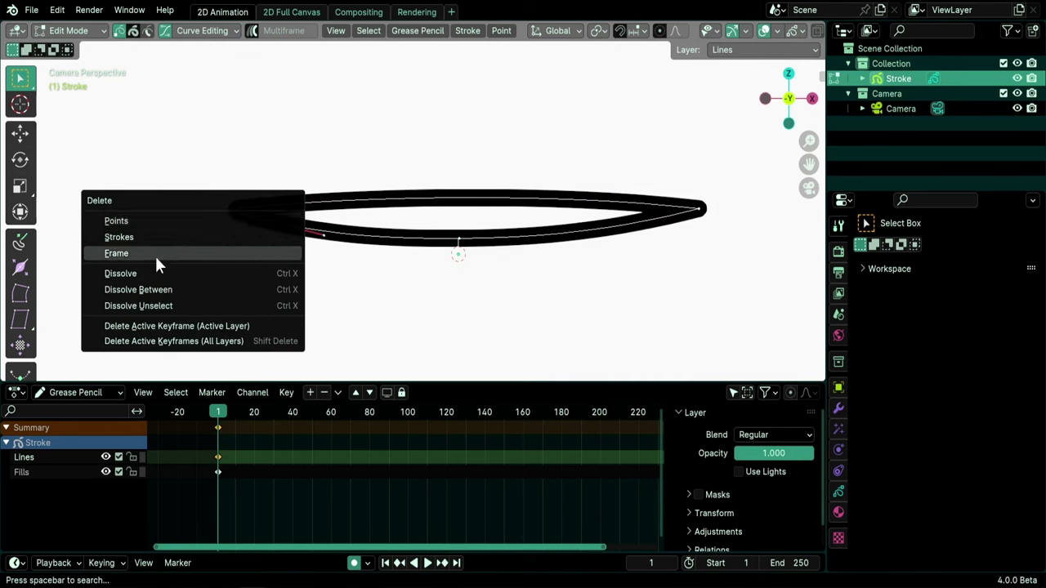
Dissolve the extra point near the left end and give the left tip Vector handles.
left_click(164, 275)
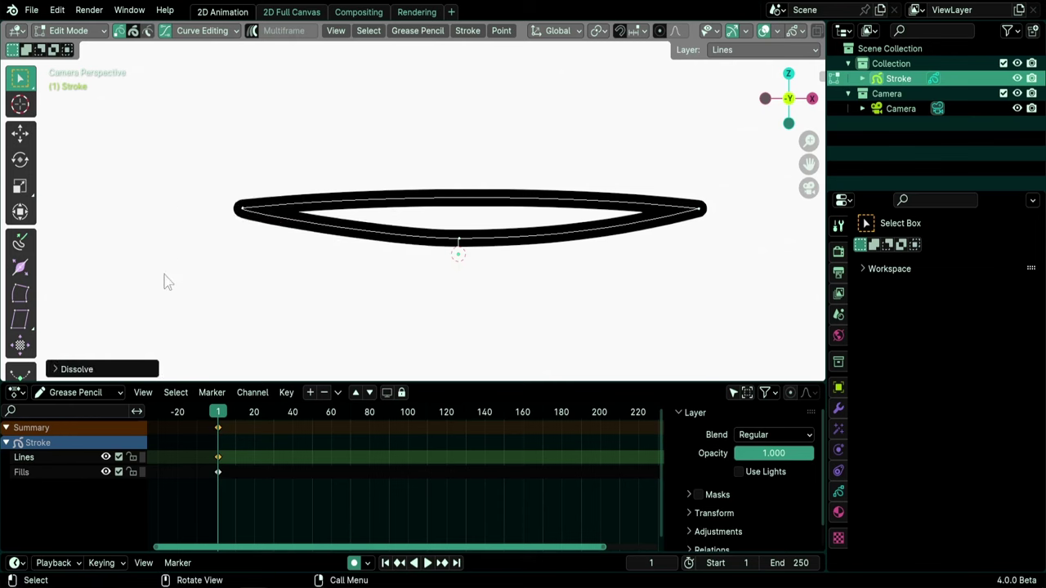
left_click(254, 236)
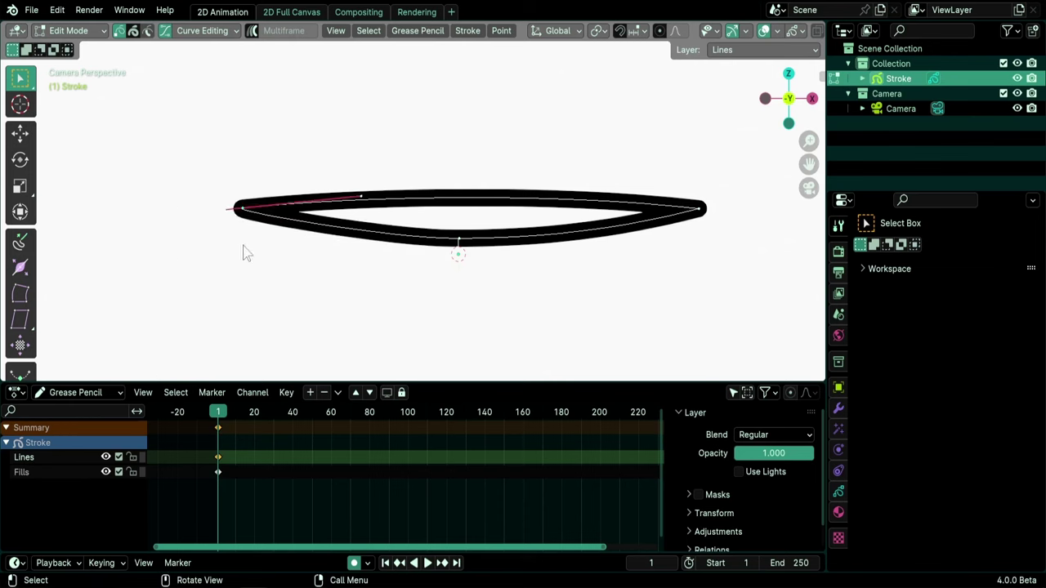
key("v")
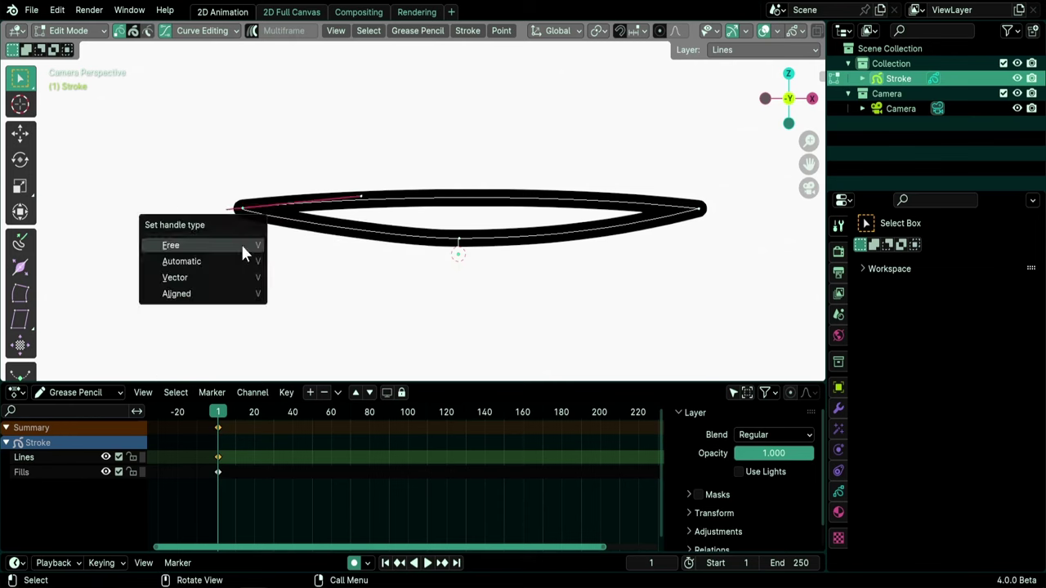
left_click(189, 279)
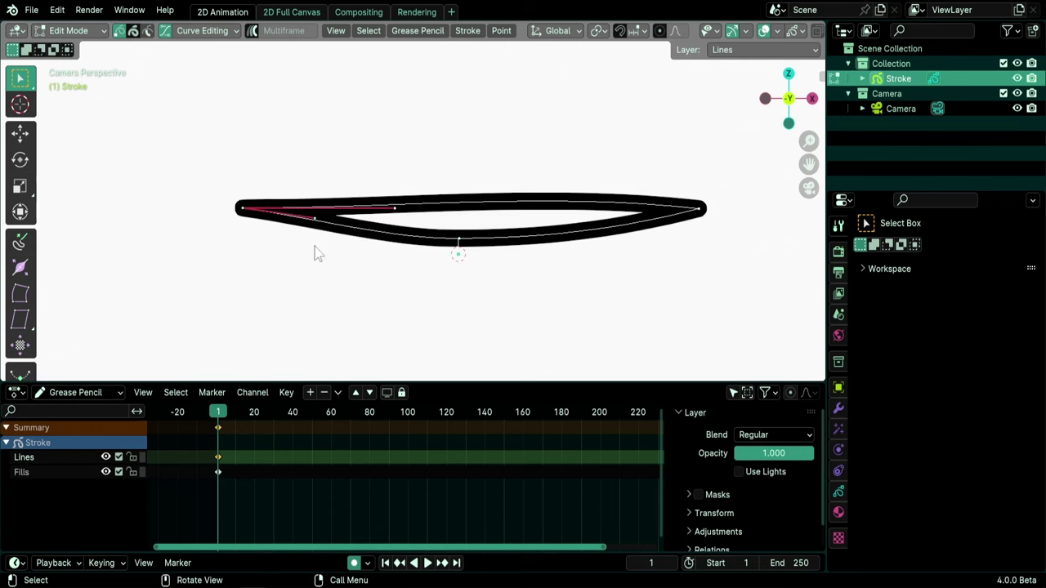
Flatten the bottom-middle point, then select both end points.
left_click(455, 243)
key("g")
left_click(451, 281)
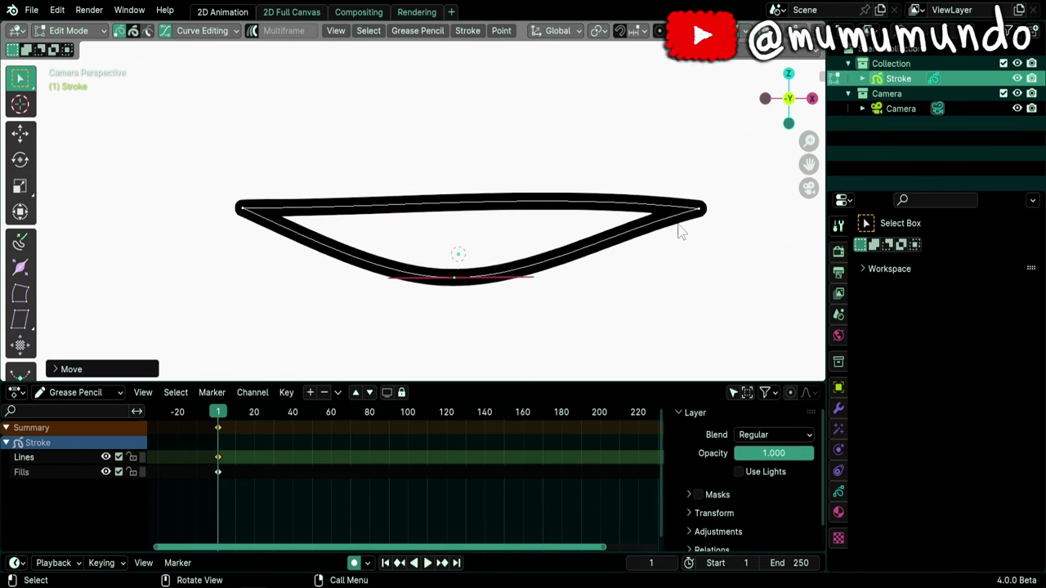
key("g")
left_click(463, 246)
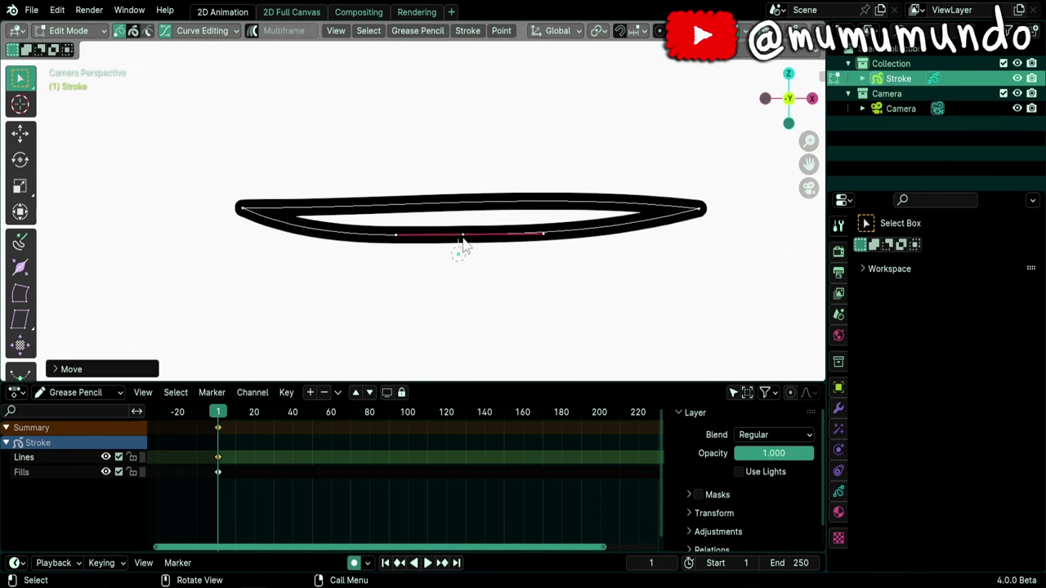
left_click(460, 236)
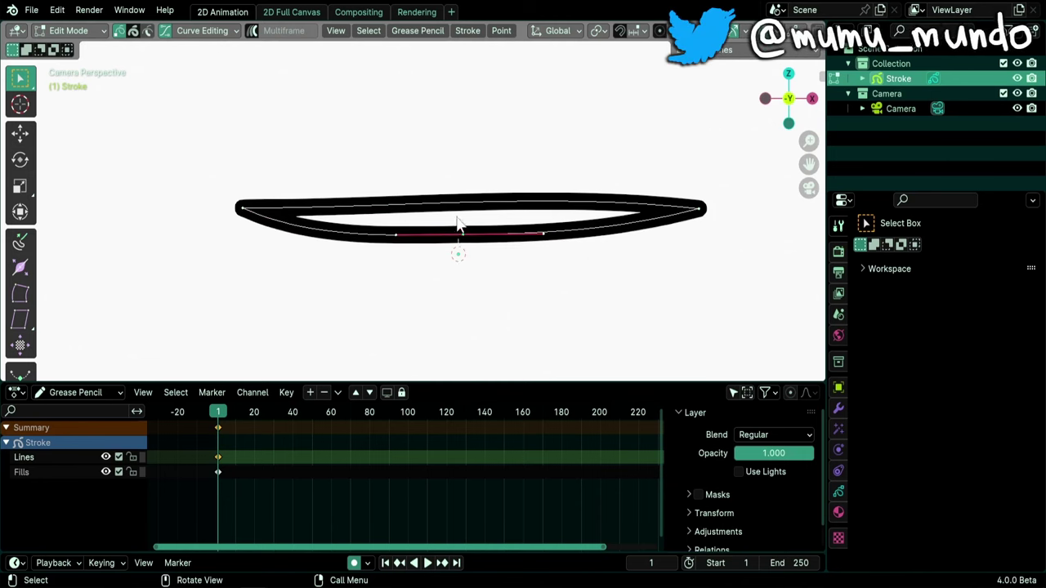
left_click(244, 210)
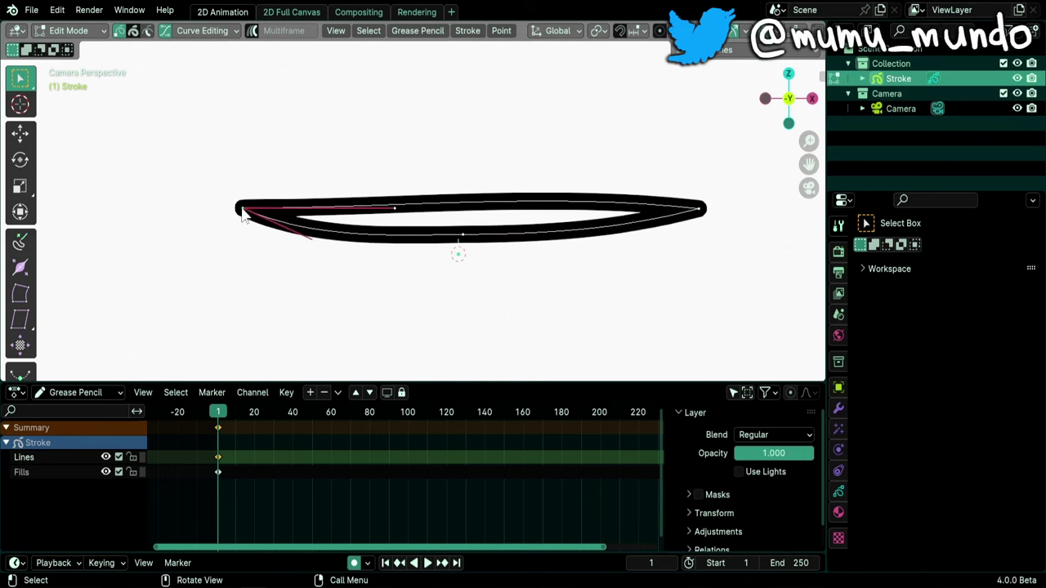
left_click(702, 210, "shift")
Subdivide the stroke between its end points to add top and bottom middle points.
right_click(523, 154)
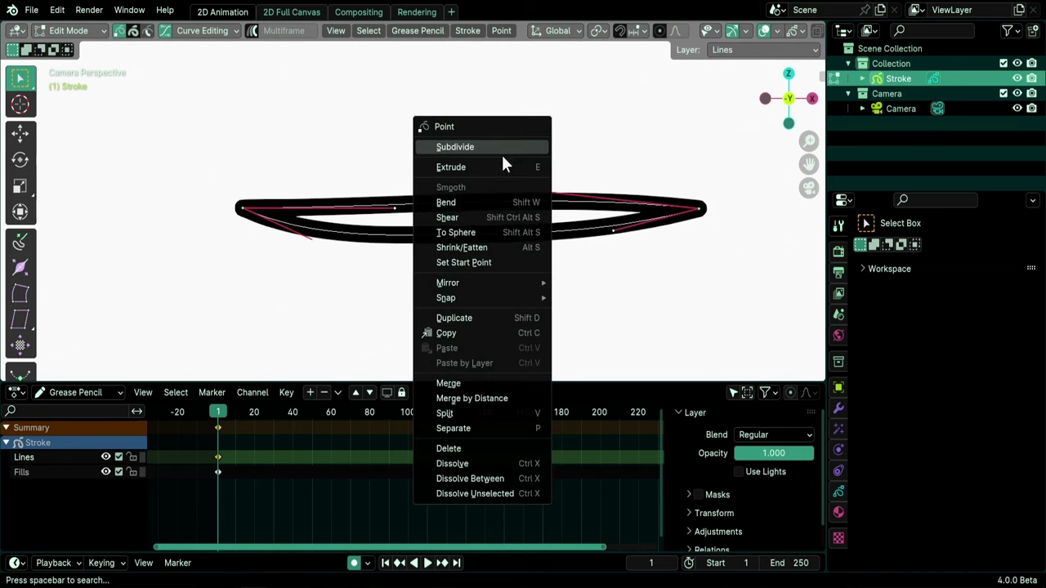
left_click(456, 147)
left_click(472, 205)
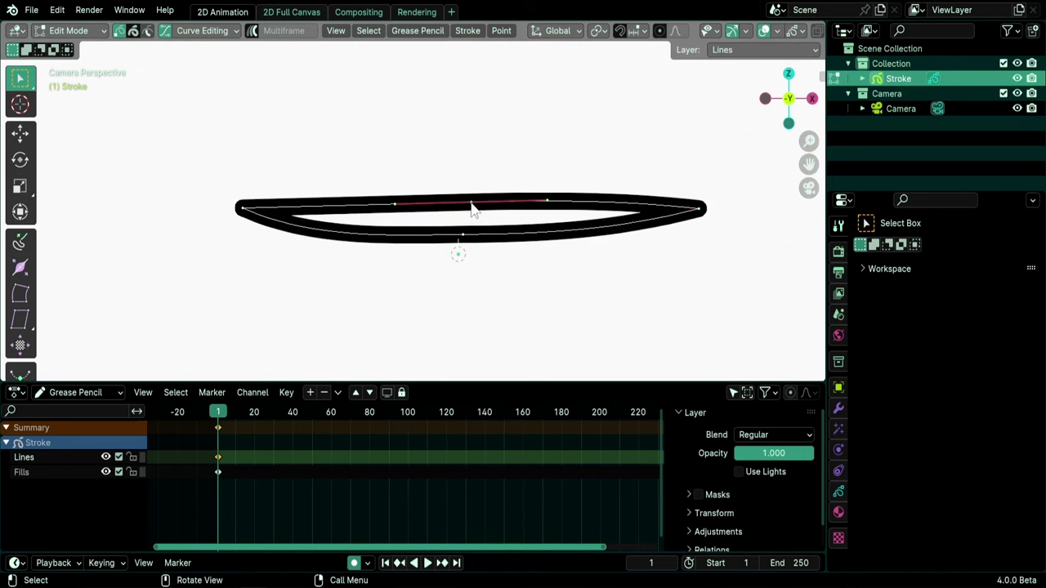
left_click(463, 236)
left_click(246, 210)
left_click(463, 238)
left_click(463, 257)
left_click(629, 214)
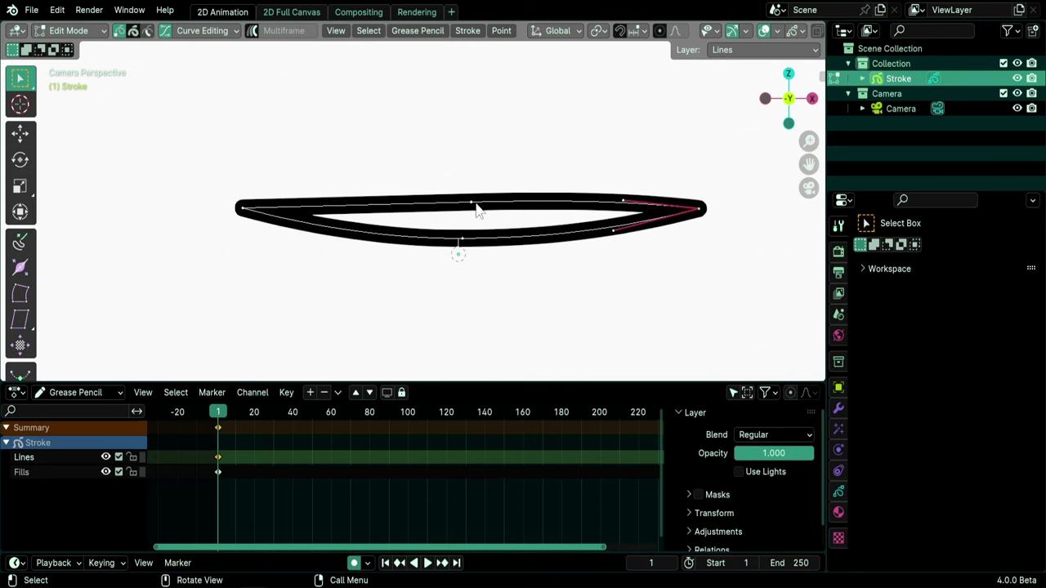
Tweak the top point and reposition the bottom point.
left_click_drag(477, 210, 472, 206)
left_click(459, 249)
key("g")
left_click(474, 267)
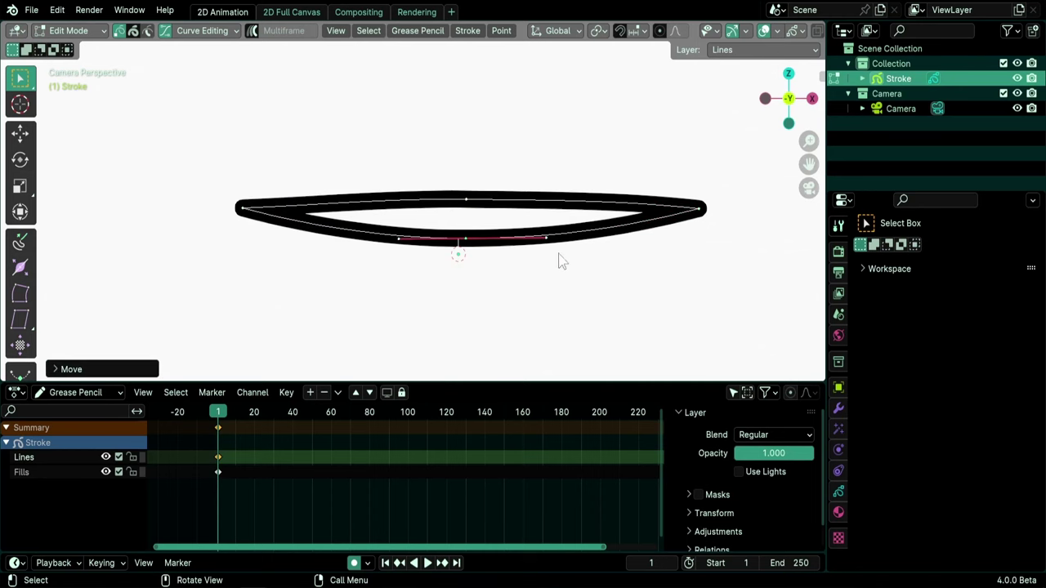
key("g")
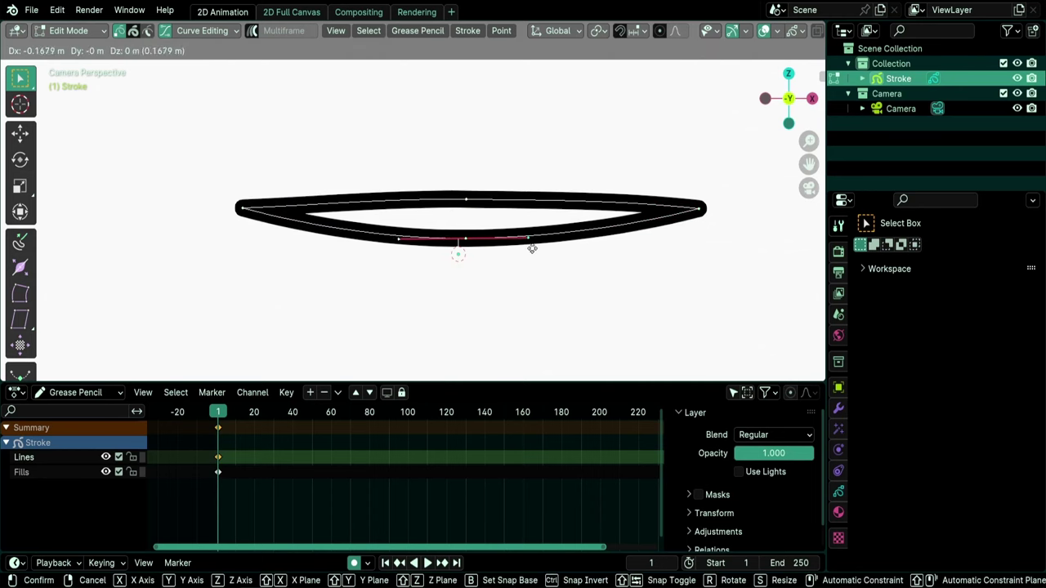
left_click(530, 244)
Adjust the right end point, then move the playhead to frame 24.
left_click(687, 236)
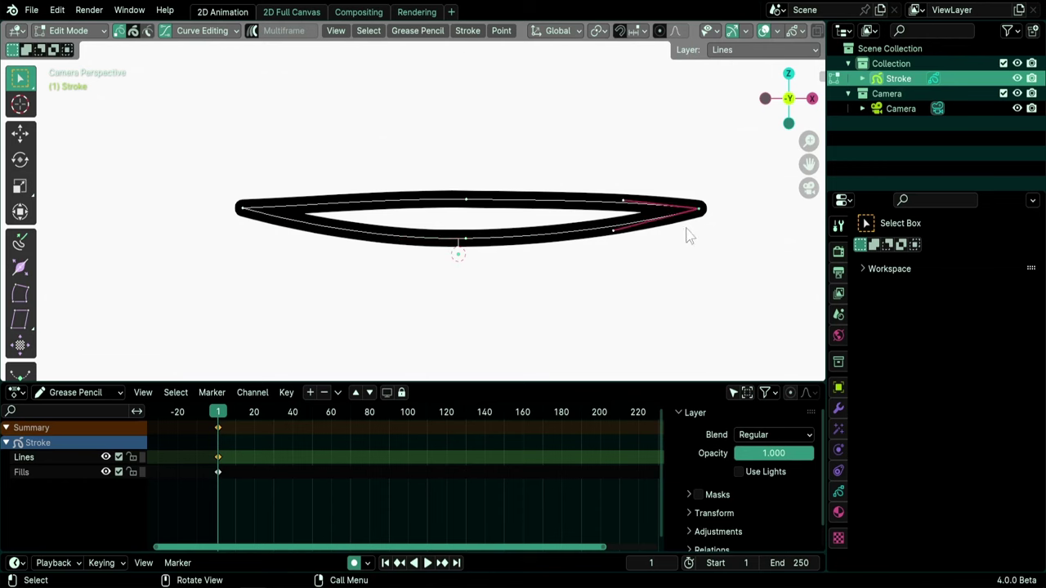
key("g")
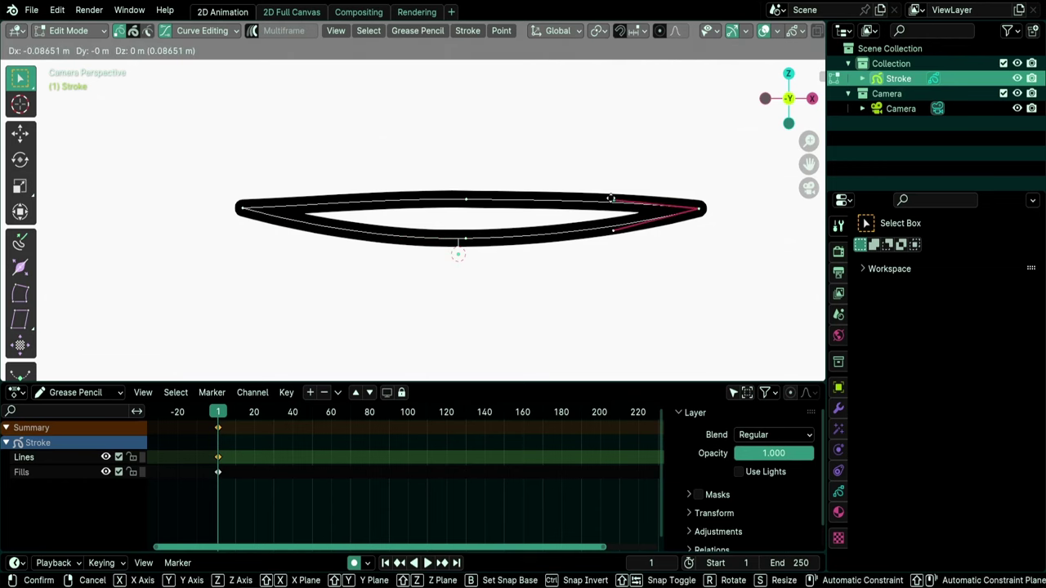
left_click(693, 228)
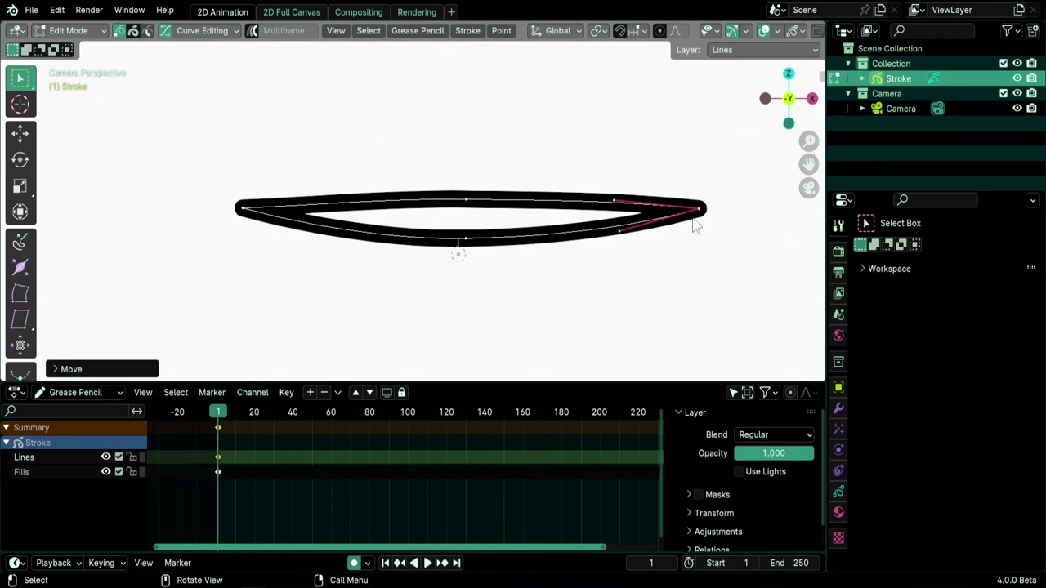
left_click(241, 211)
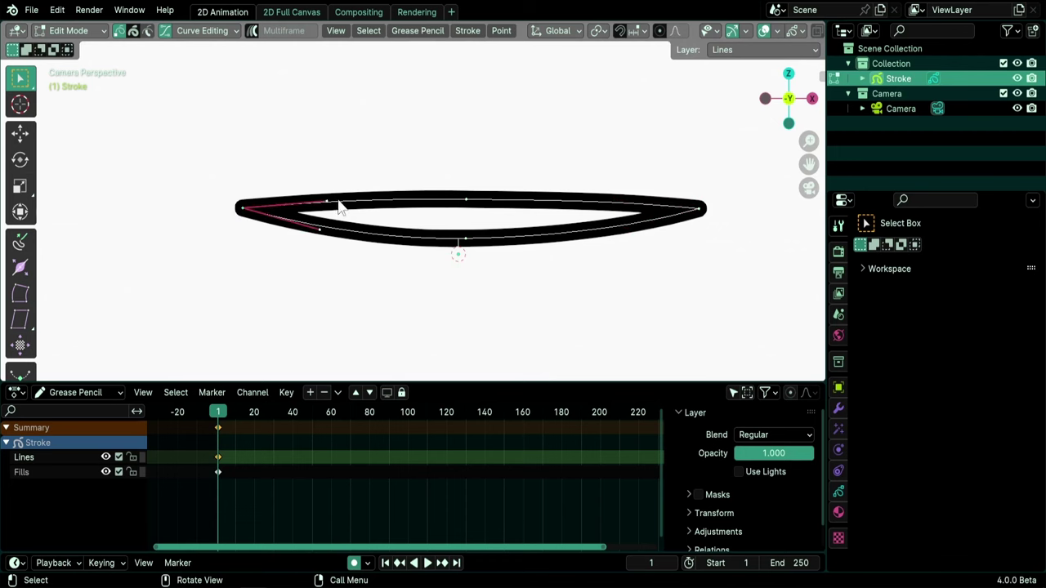
left_click(465, 240)
mouse_move(287, 412)
left_mouse_down()
mouse_move(346, 415)
mouse_move(262, 421)
left_mouse_up()
scroll(330, 446, "up", 10)
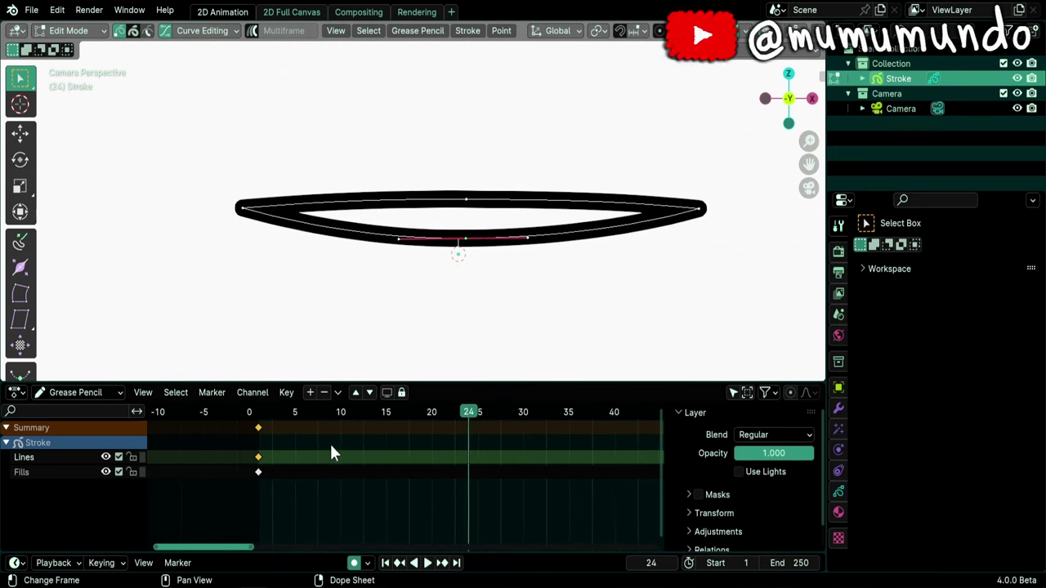
Copy the frame-1 keyframe to frame 24 and drop the bottom-middle point into a V.
key("shift+d")
left_click(520, 445)
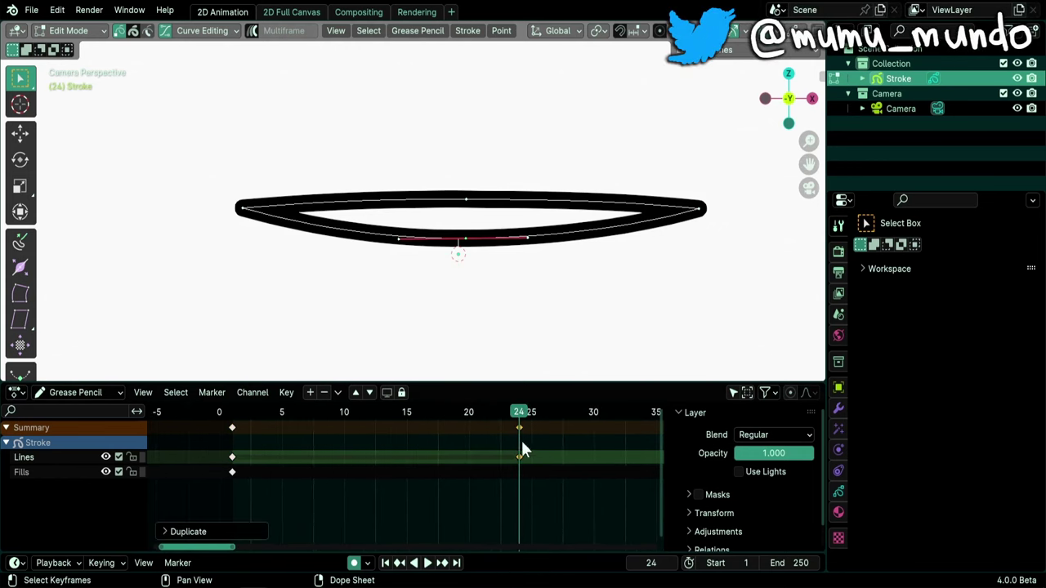
left_click(464, 242)
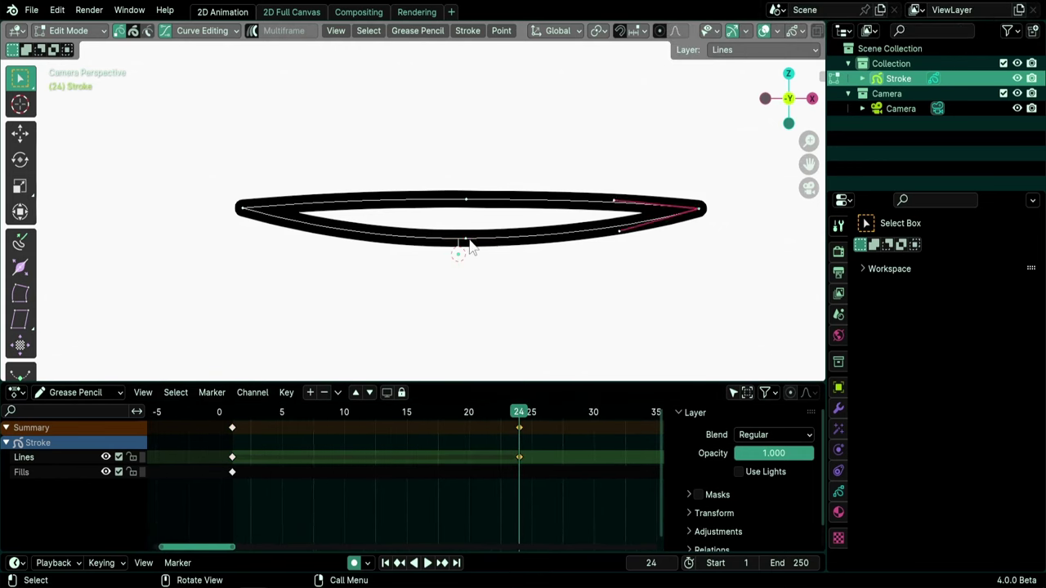
key("g")
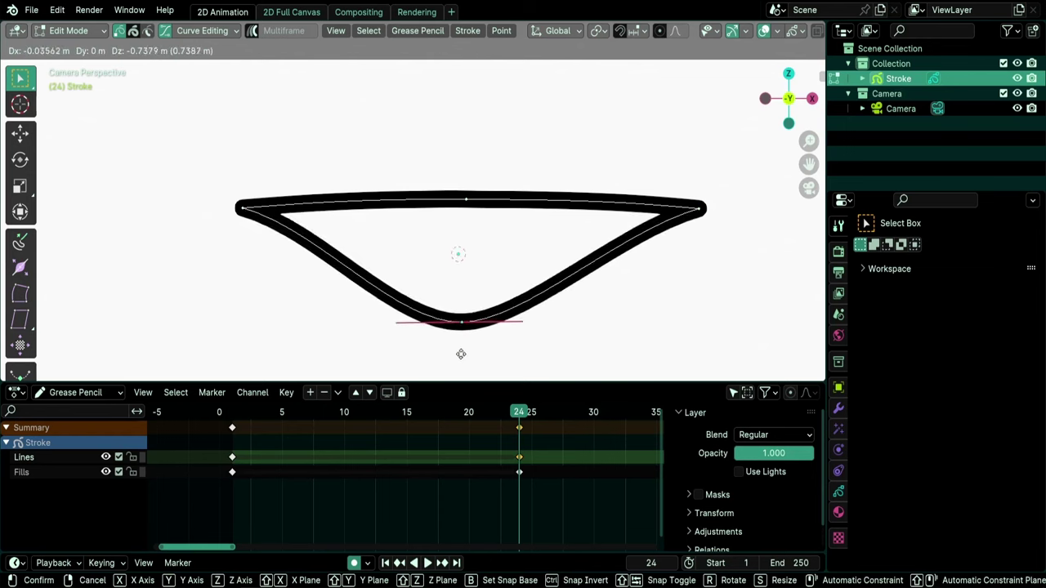
left_click(463, 367)
left_click(234, 204)
left_click(700, 206)
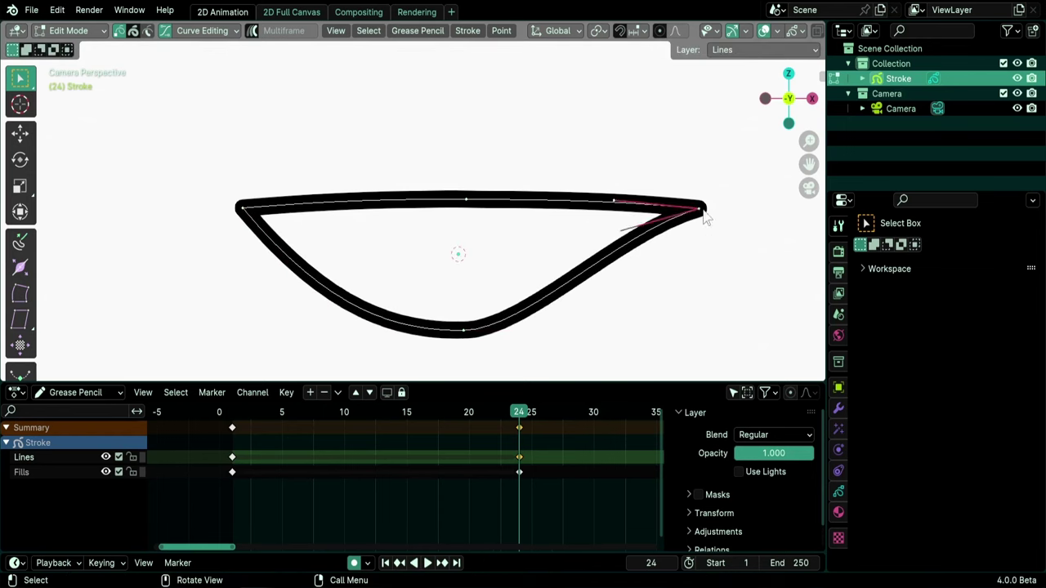
Raise the top-middle point, move the left endpoint and reshape the right handle.
left_click(474, 233)
key("g")
left_click(474, 216)
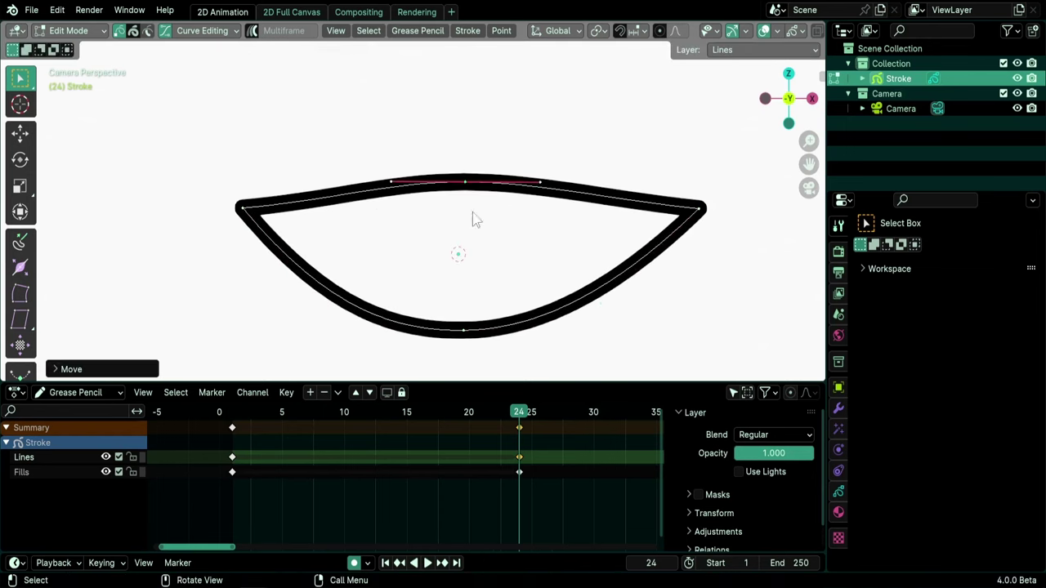
left_click(245, 209)
key("g")
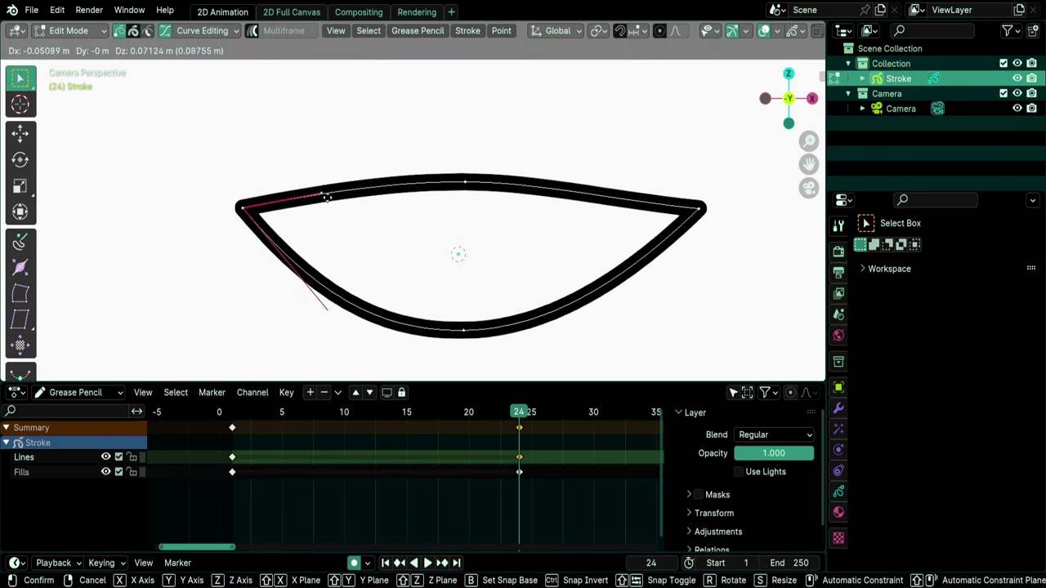
left_click(343, 214)
left_click(617, 211)
key("g")
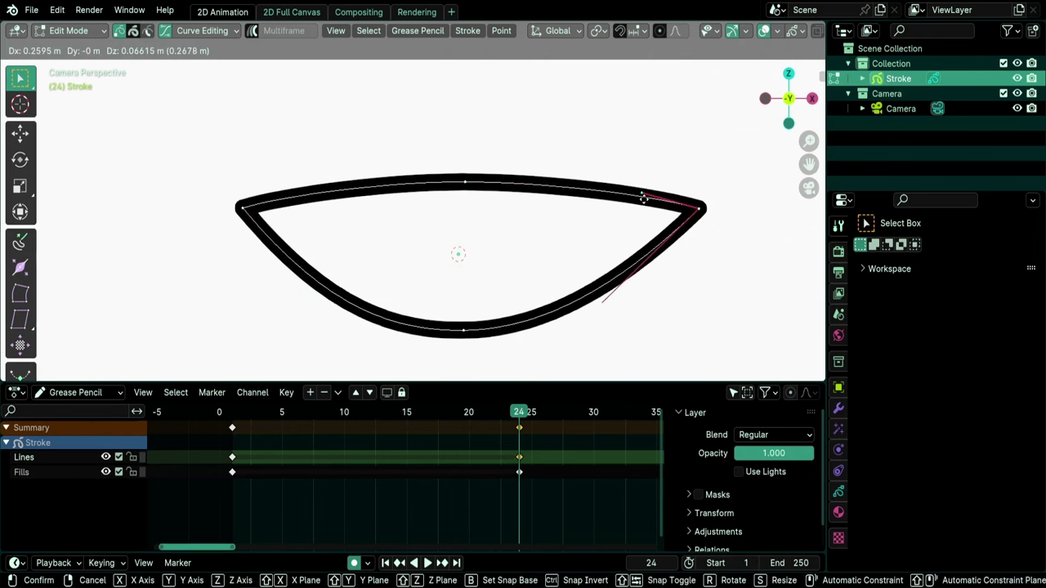
left_click(643, 198)
Lower the bottom point into a deep bowl and turn curve editing off.
left_click(465, 182)
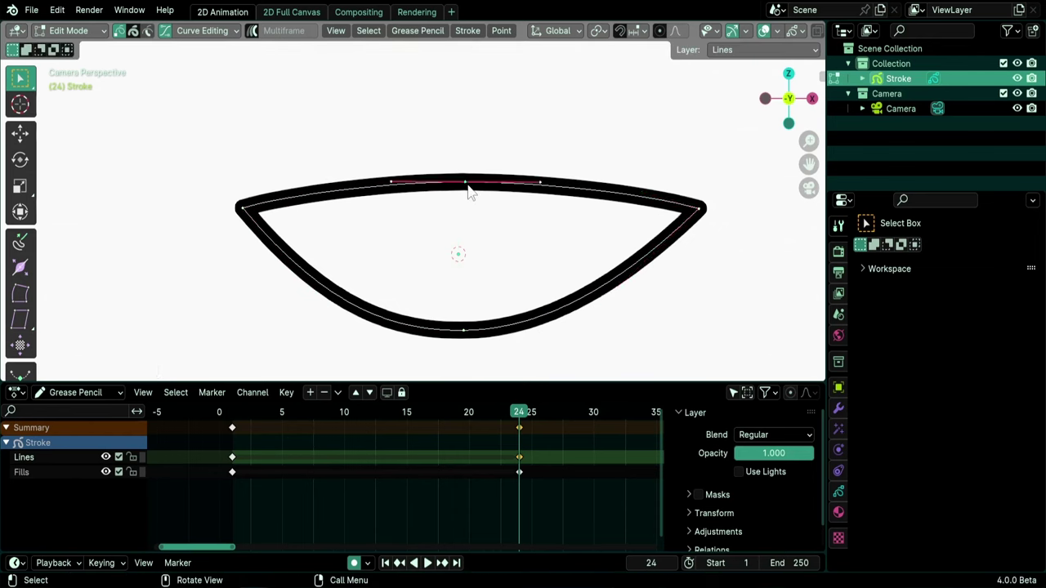
key("g")
key("Escape")
left_click(464, 333)
middle_click_drag(479, 286, 466, 208, "shift")
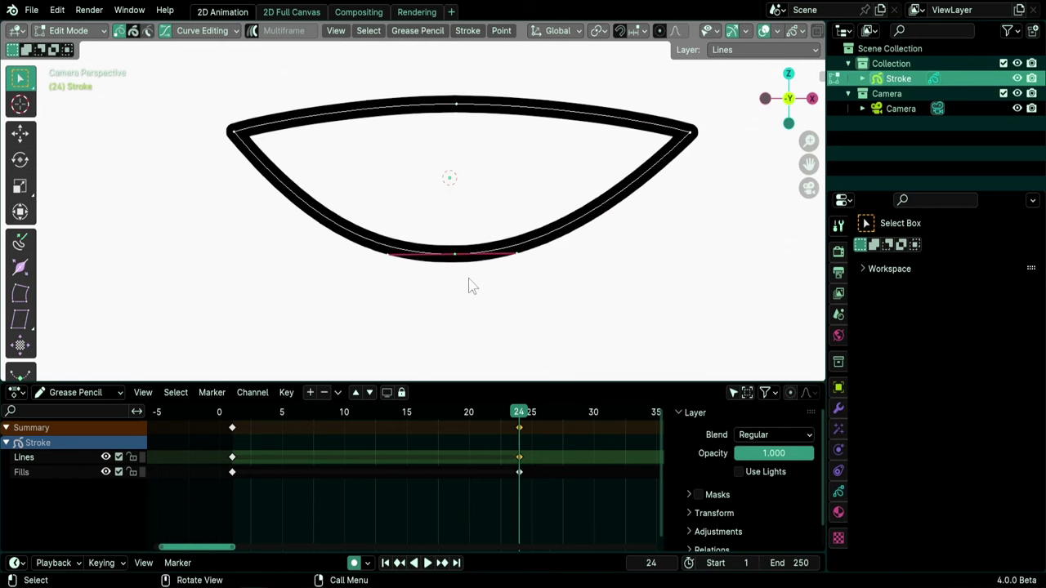
key("g")
left_click(460, 353)
left_click(664, 231)
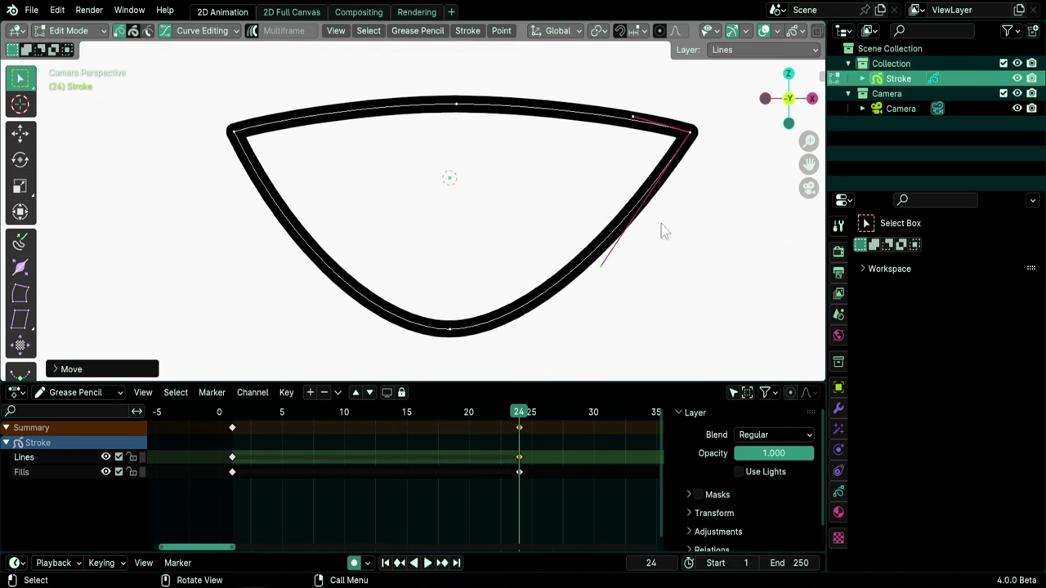
left_click(166, 33)
left_click(478, 325)
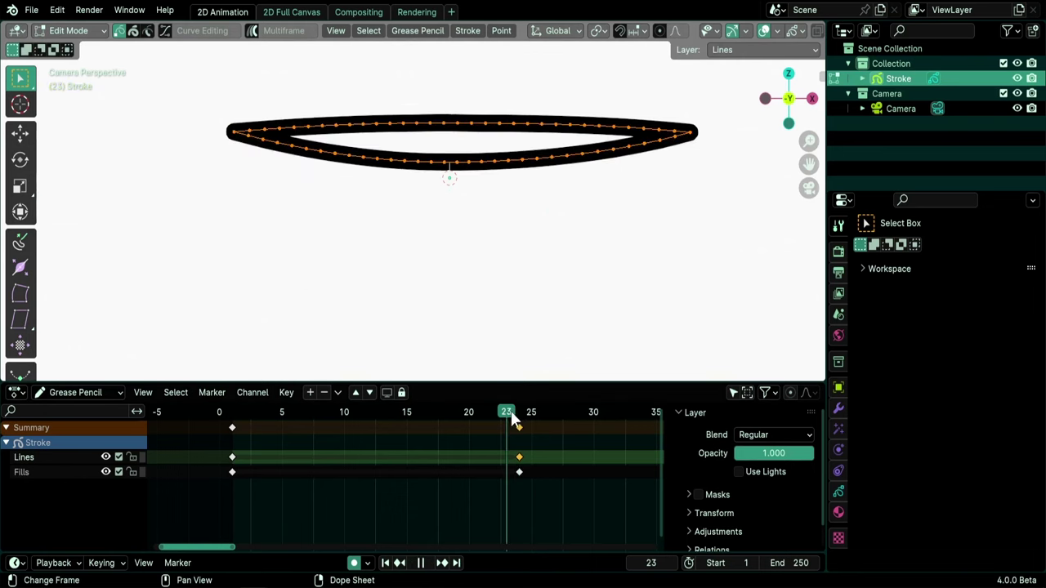
Interpolate a sequence of in-between shapes between the two keys and play it back.
key("space")
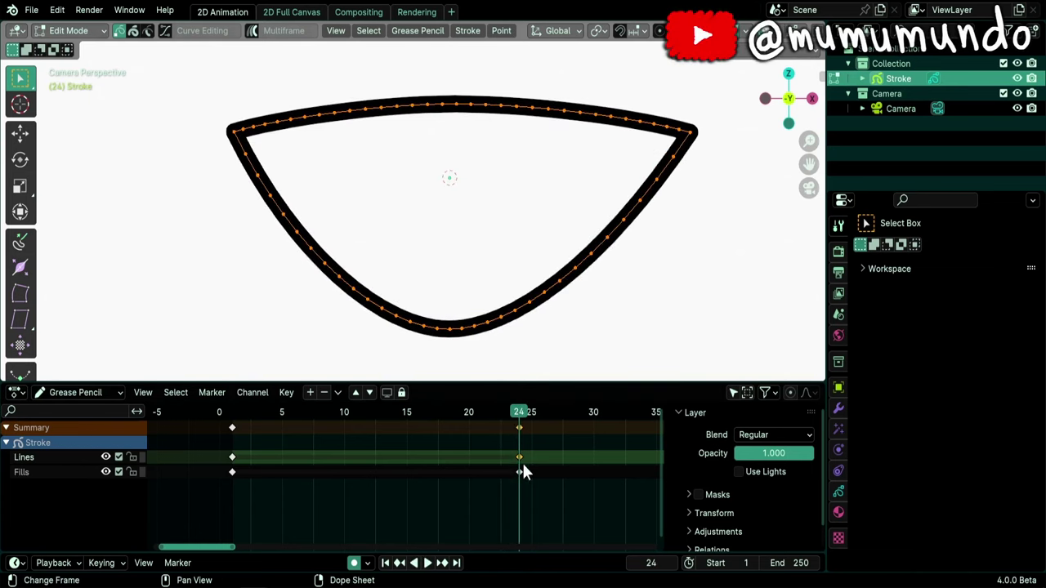
scroll(444, 219, "up", 11, "alt")
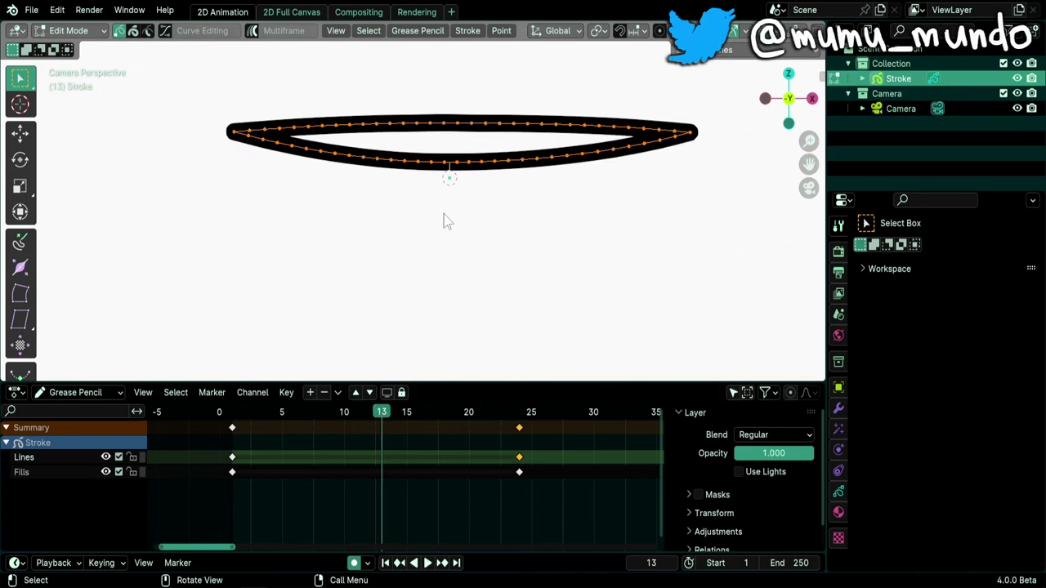
key("ctrl+shift+e")
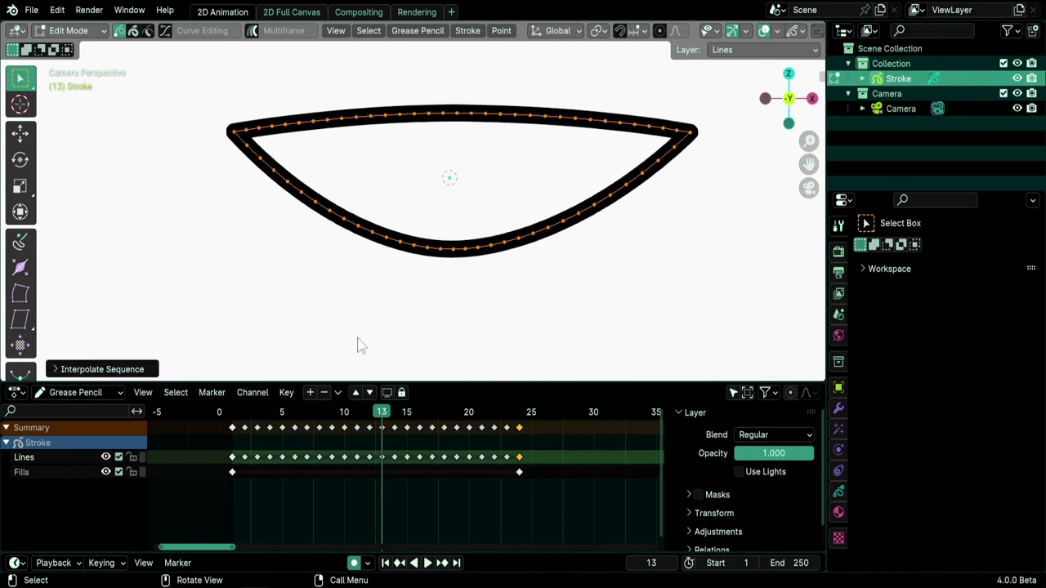
left_click(233, 412)
key("space")
mouse_move(235, 415)
left_mouse_down()
mouse_move(518, 413)
mouse_move(305, 412)
left_mouse_up()
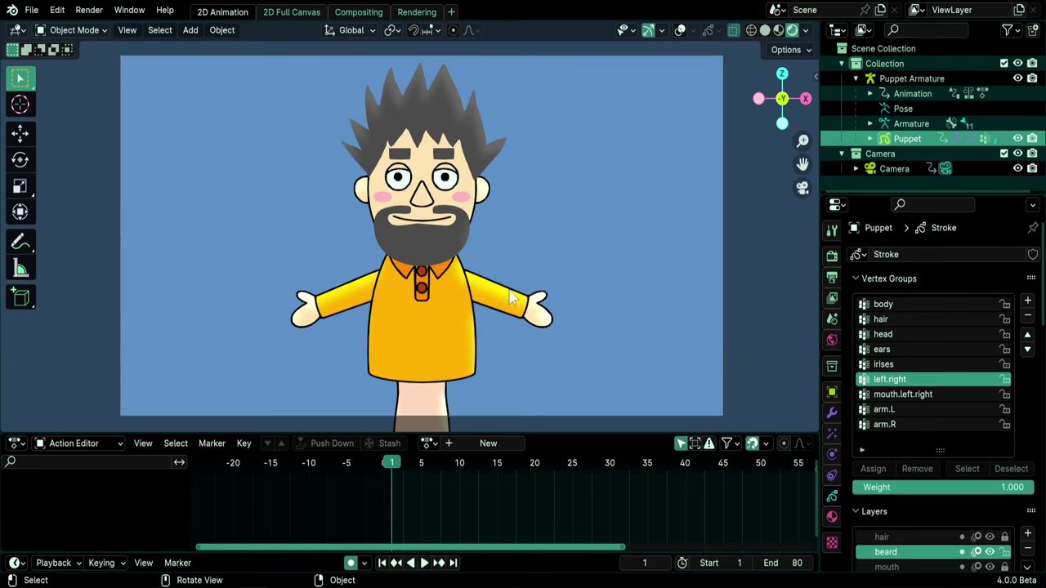
Show the Puppet's Visual Effects tab with its Rim effect settings.
left_click(831, 433)
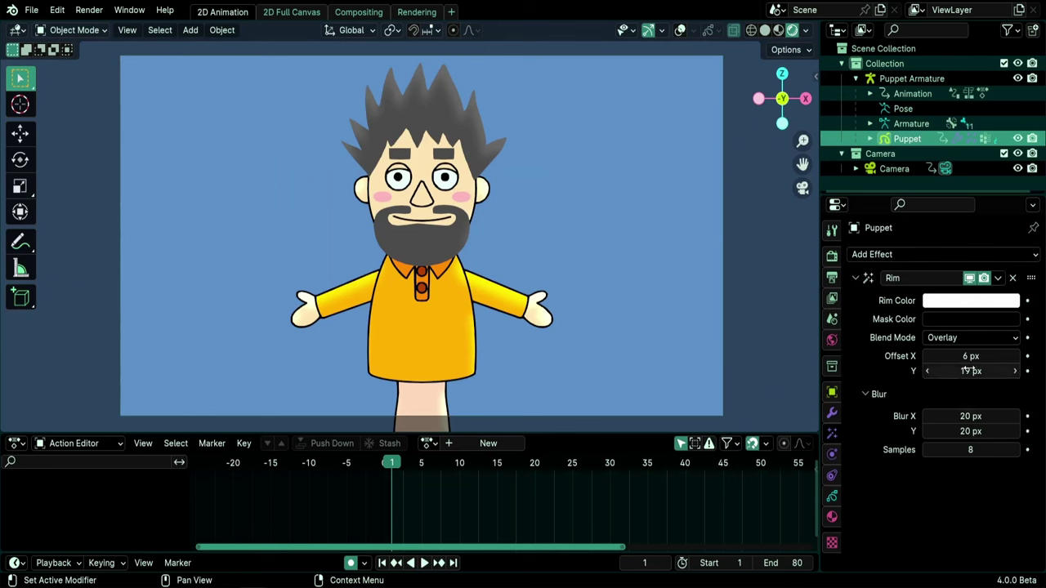
Switch to Material Preview shading and uncheck Edit > Lock Object Modes.
left_click(779, 30)
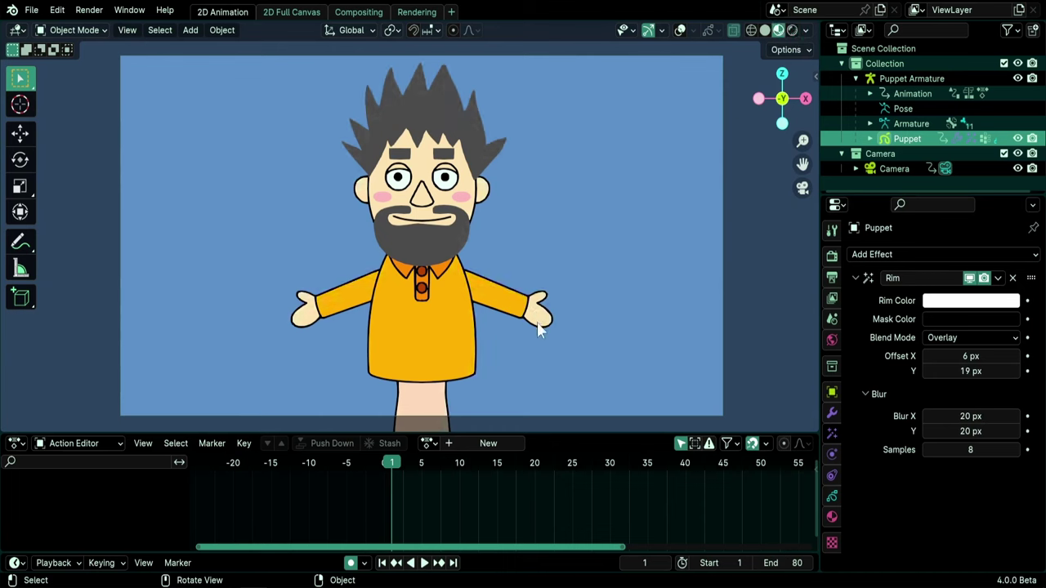
left_click(832, 497)
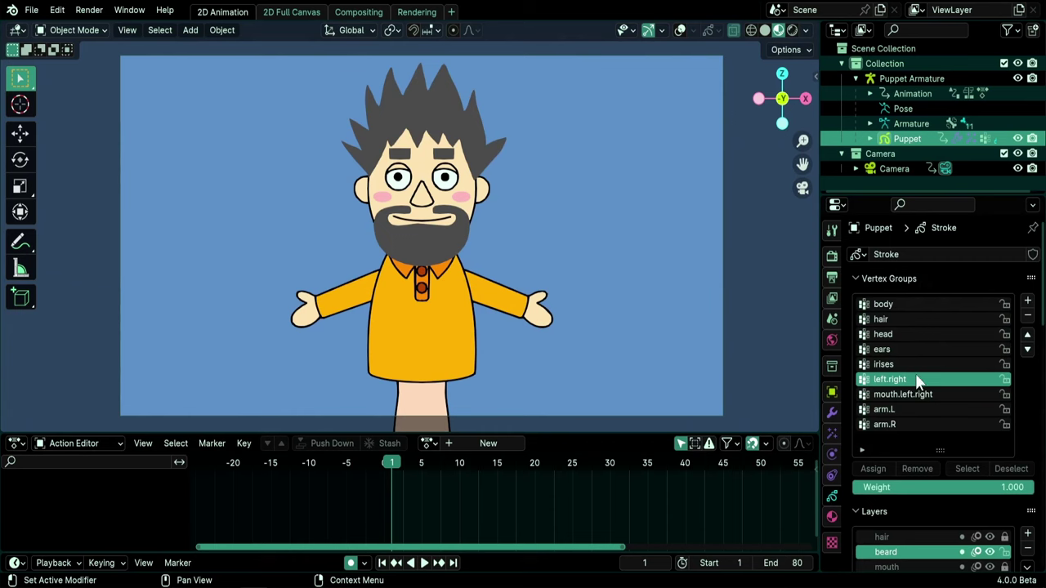
left_click(57, 10)
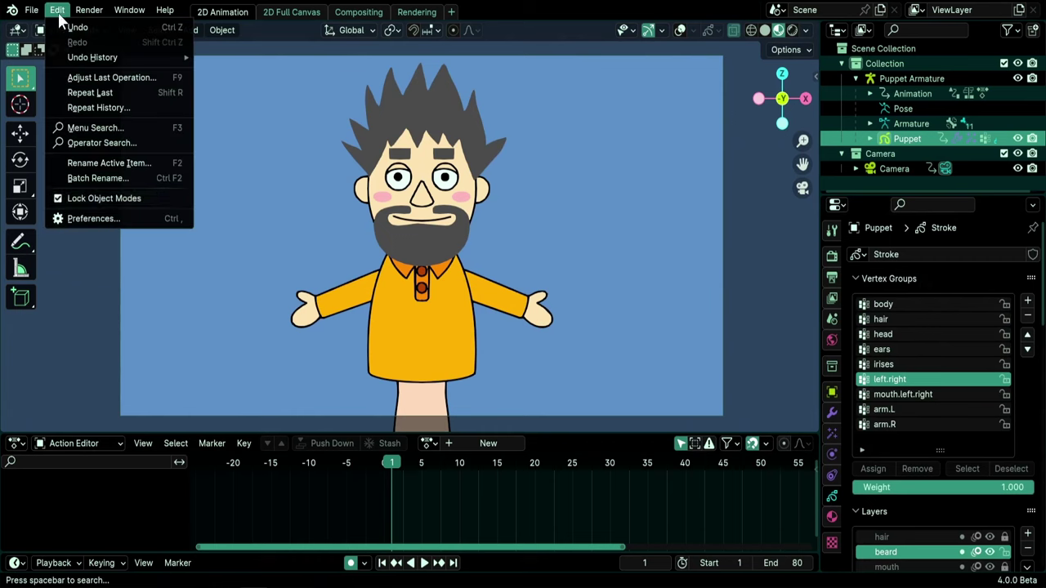
left_click(83, 200)
Put the Puppet Armature in Pose Mode with overlays showing, then select the Puppet drawing.
left_click(931, 77)
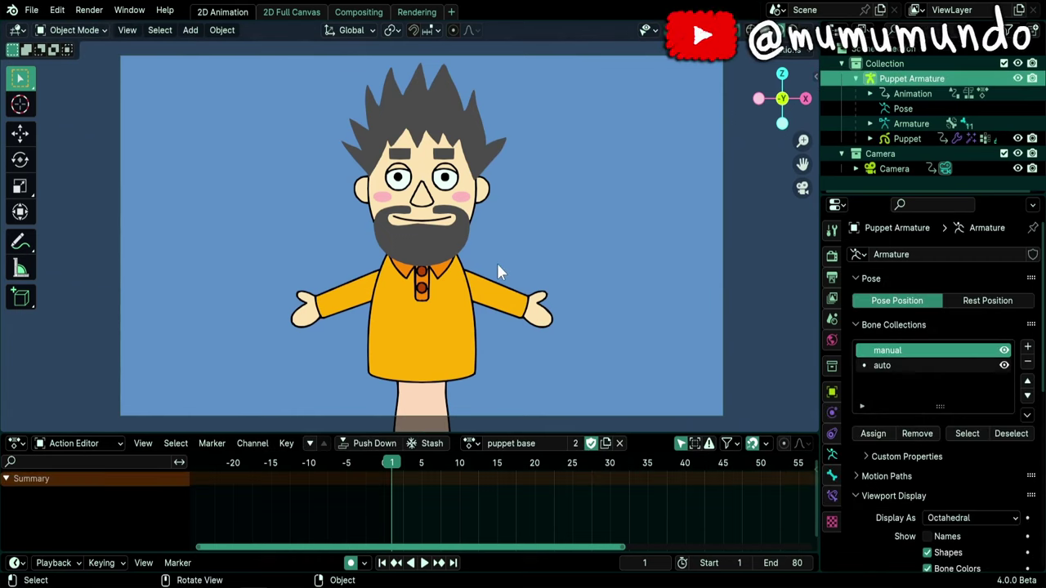
key("ctrl+Tab")
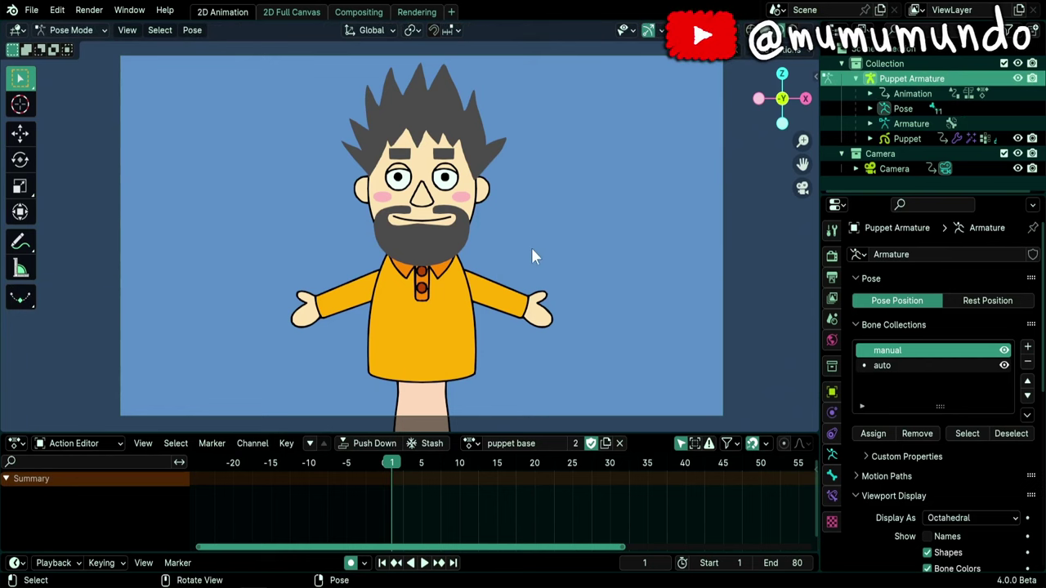
key("shift+alt+z")
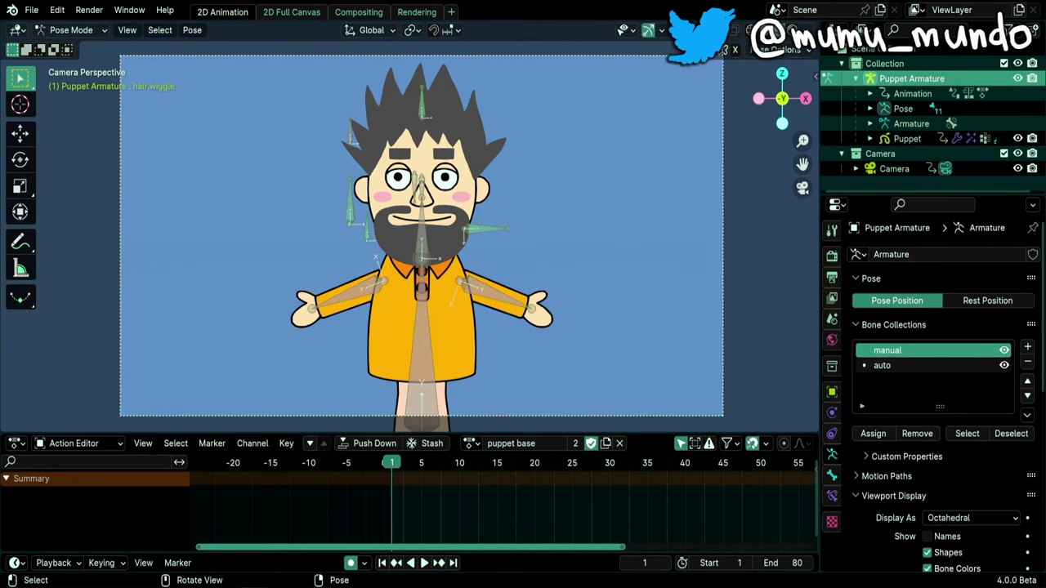
left_click(489, 341)
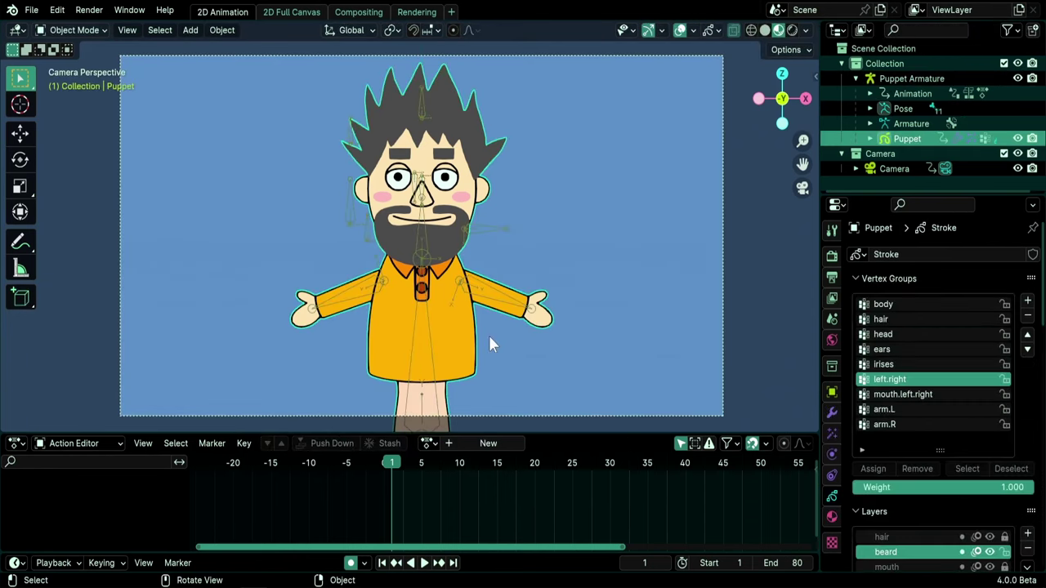
key("ctrl+Tab")
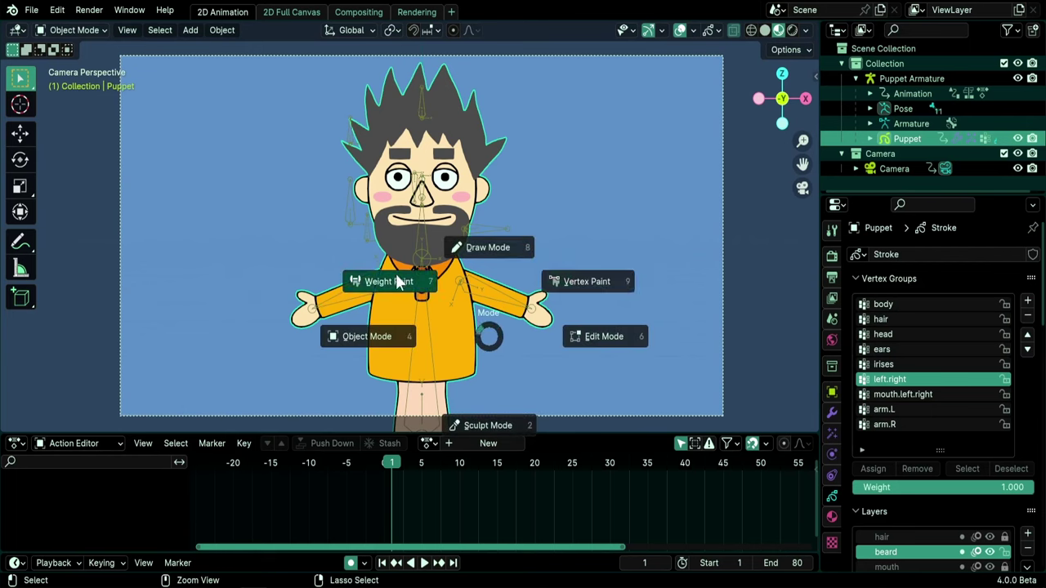
Switch the Puppet to Weight Paint mode and display the body bone's weights.
left_click(398, 281)
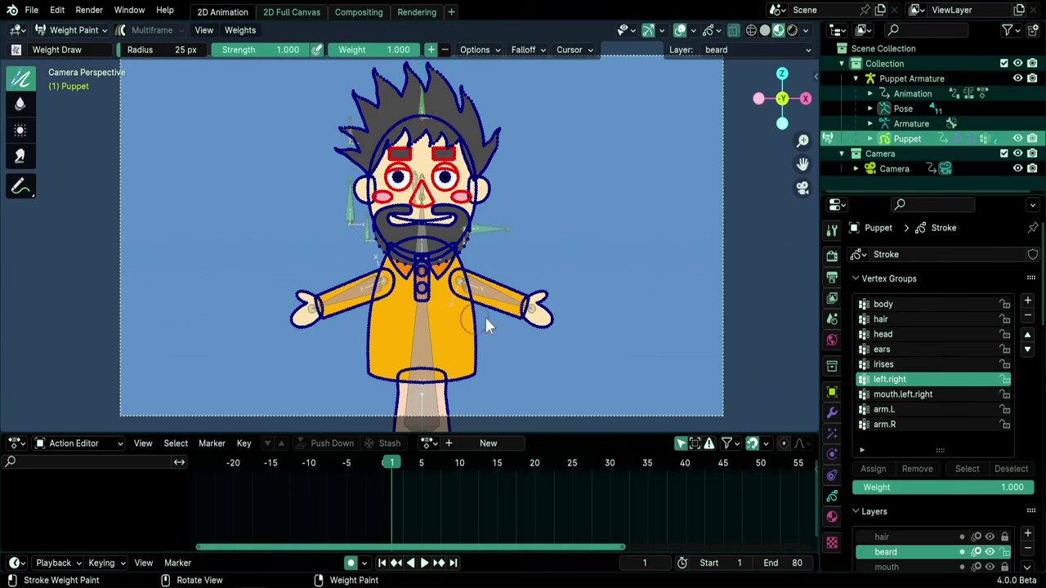
key("ctrl")
left_click(425, 357, "ctrl")
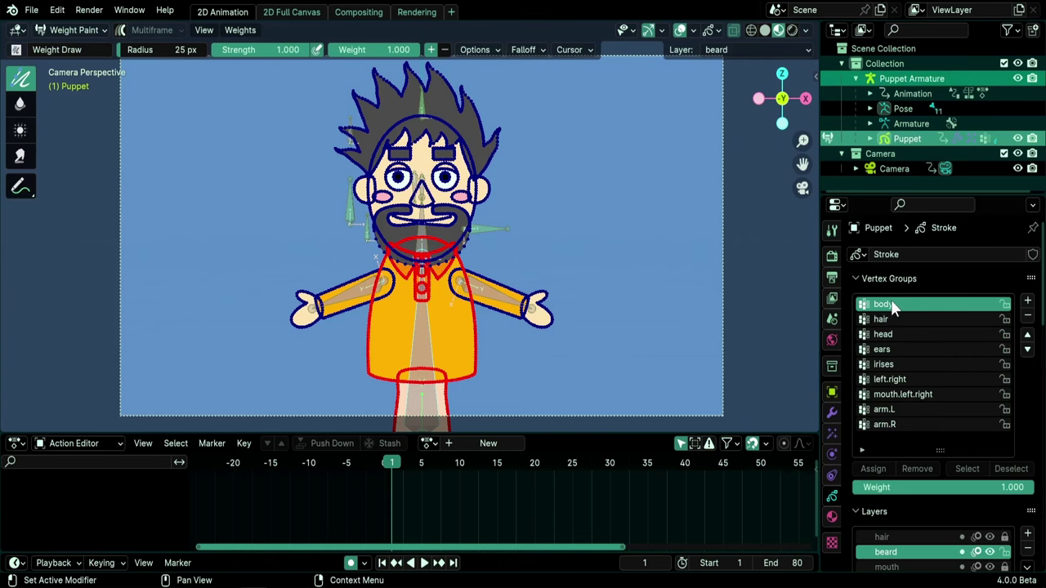
middle_click_drag(497, 385, 529, 364, "shift")
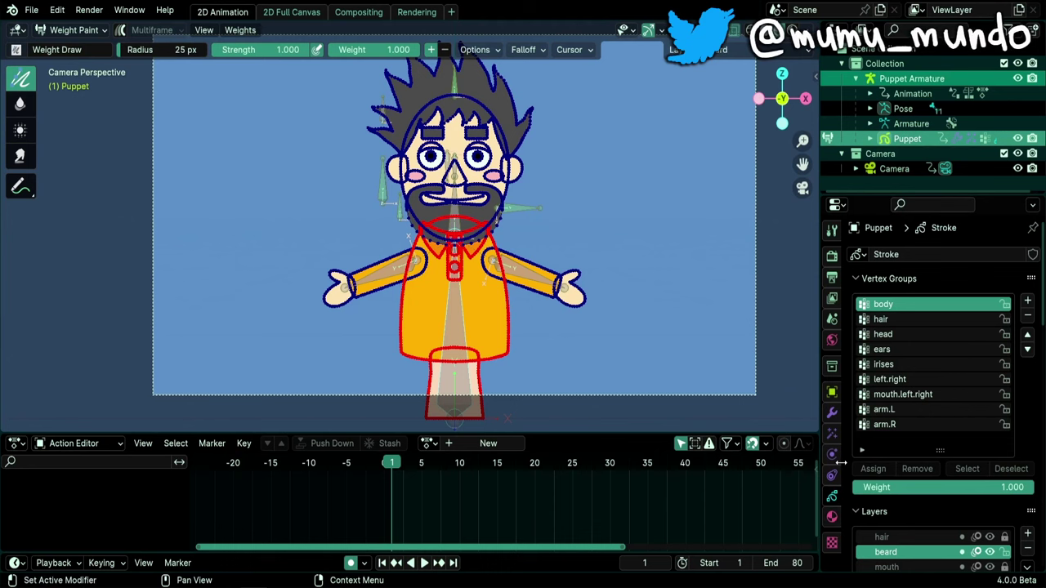
Enable bone Names in the armature's Viewport Display, then make the Puppet active again.
left_click(900, 82)
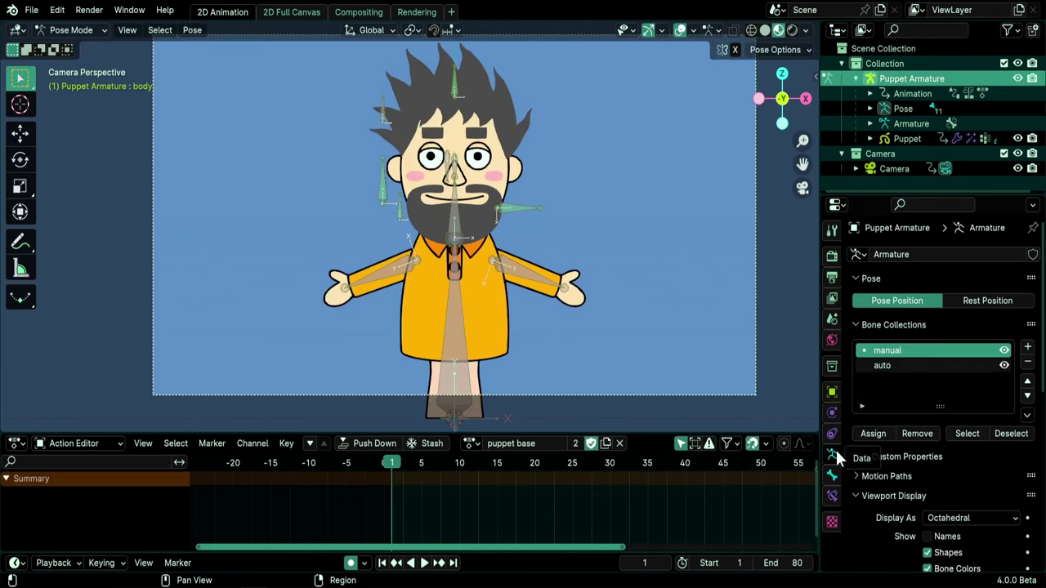
scroll(973, 457, "down", 5)
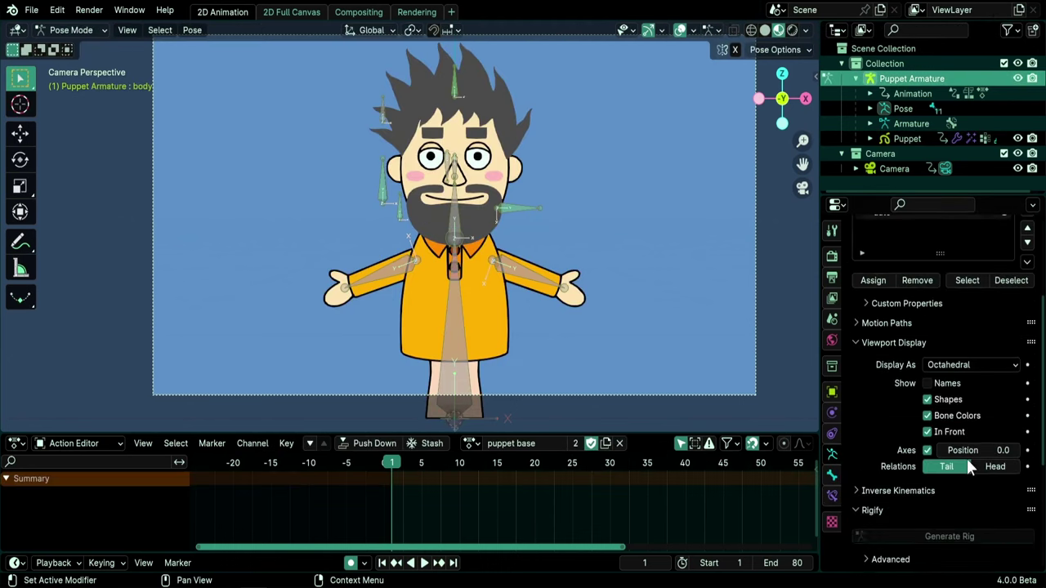
left_click(928, 384)
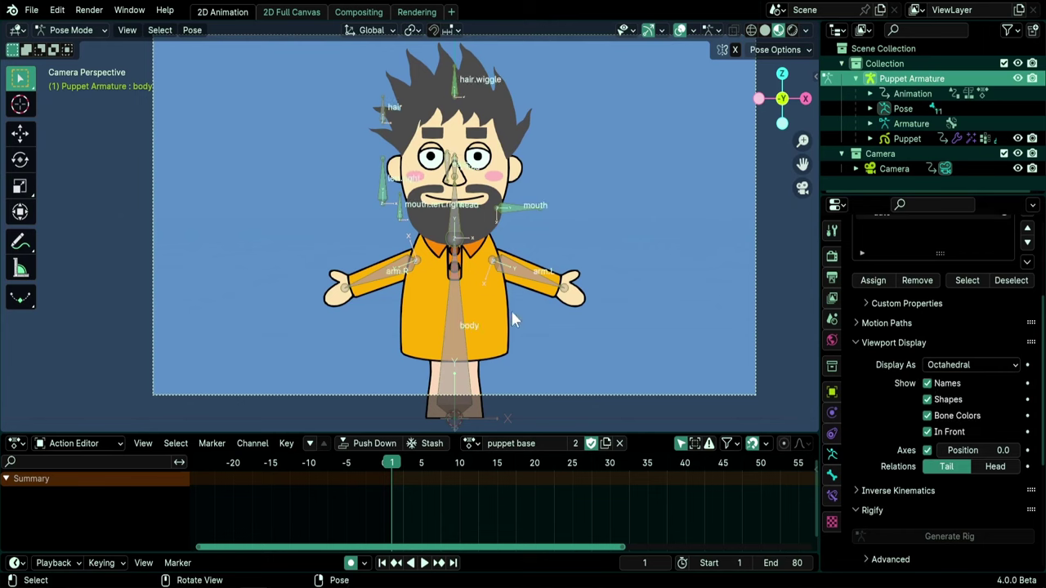
left_click(907, 139)
Inspect the weights of the arm.L, arm.R, head, mouth, left.right and mouth.left.right bones.
key("ctrl")
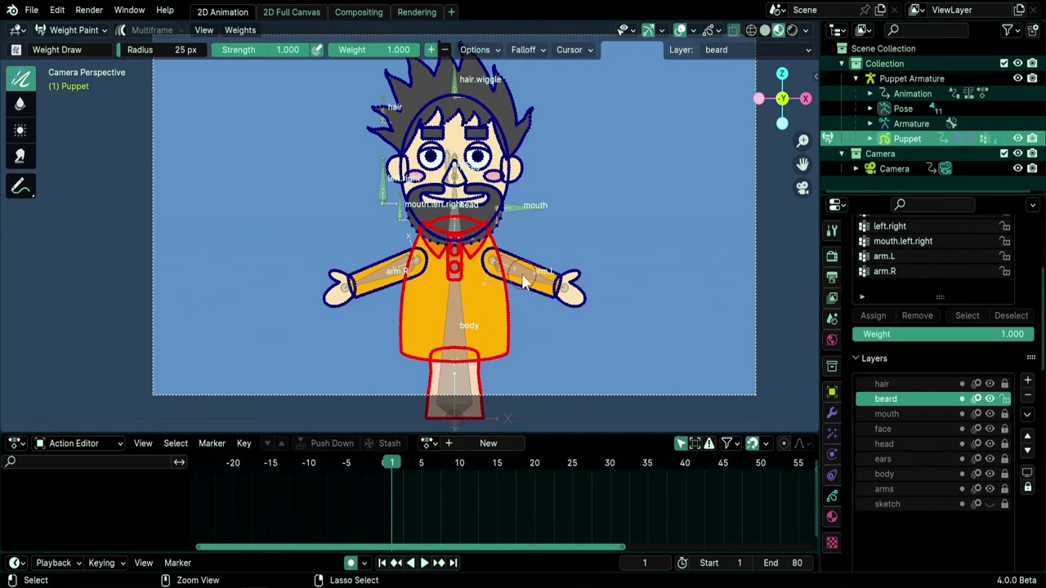
left_click(523, 277, "ctrl")
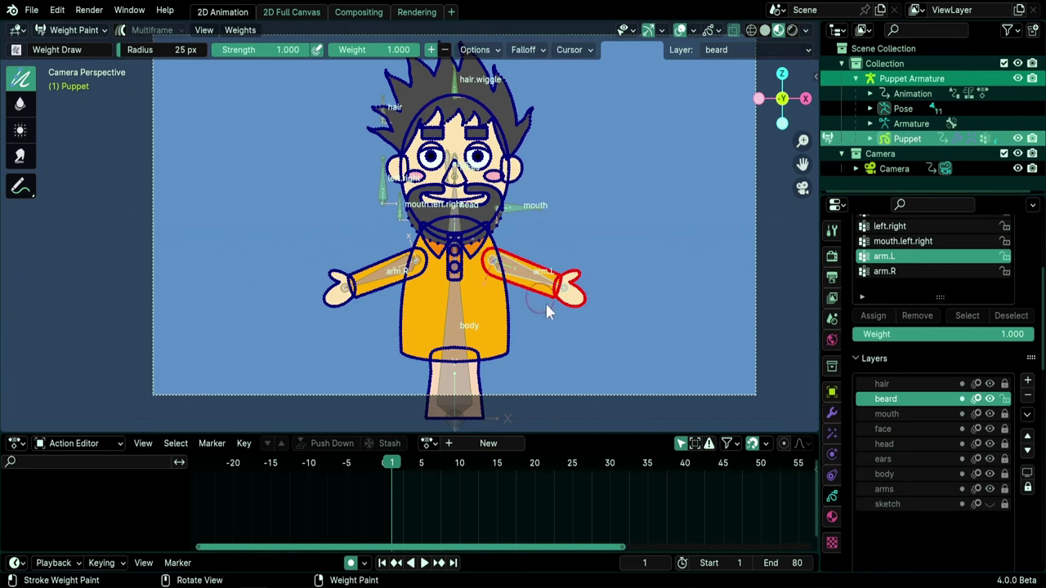
left_click(382, 273, "ctrl")
middle_click_drag(504, 219, 493, 364, "ctrl")
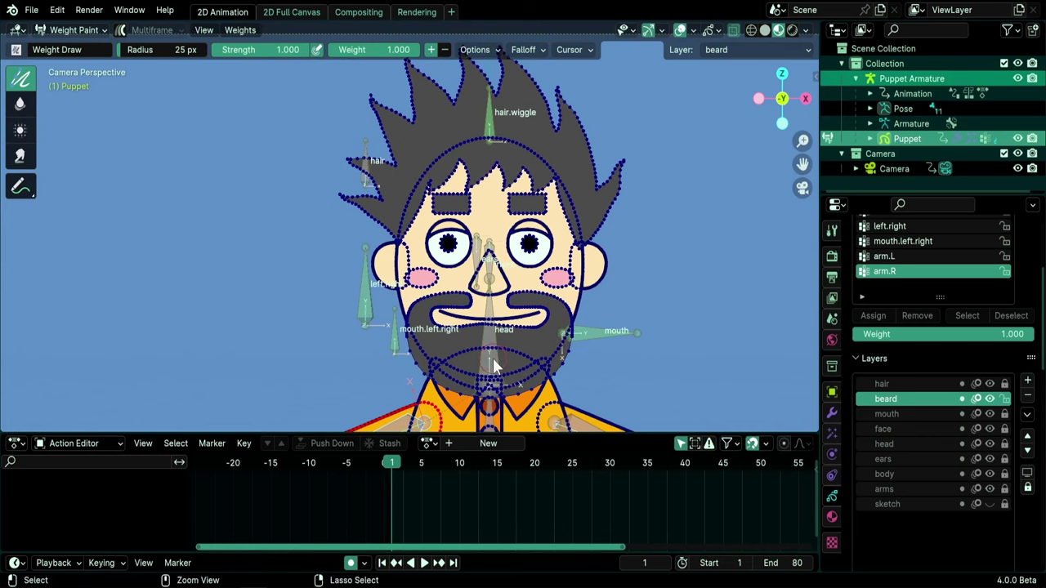
left_click(493, 360, "ctrl")
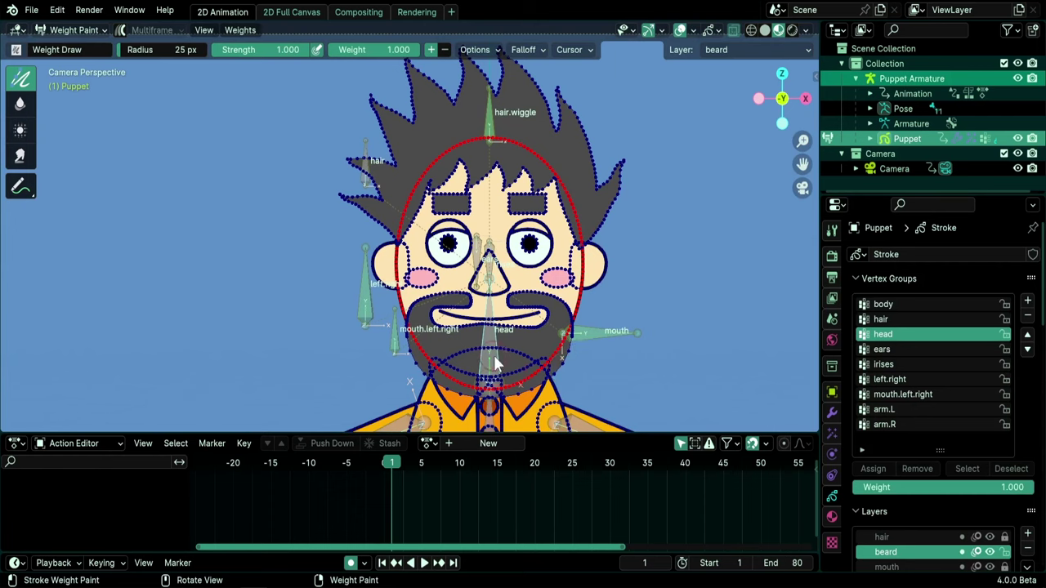
left_click(586, 331, "ctrl")
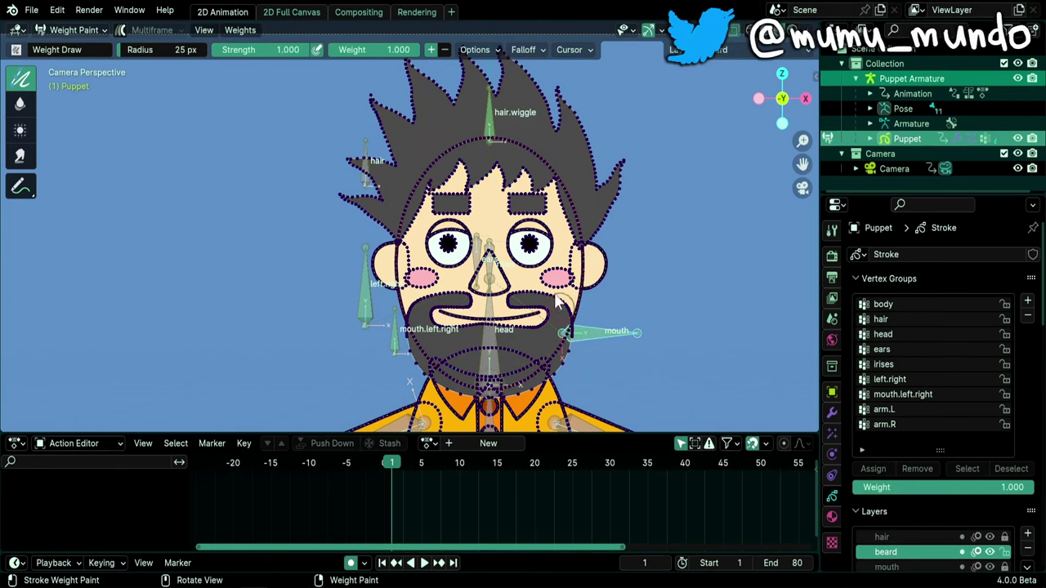
left_click(366, 309, "ctrl")
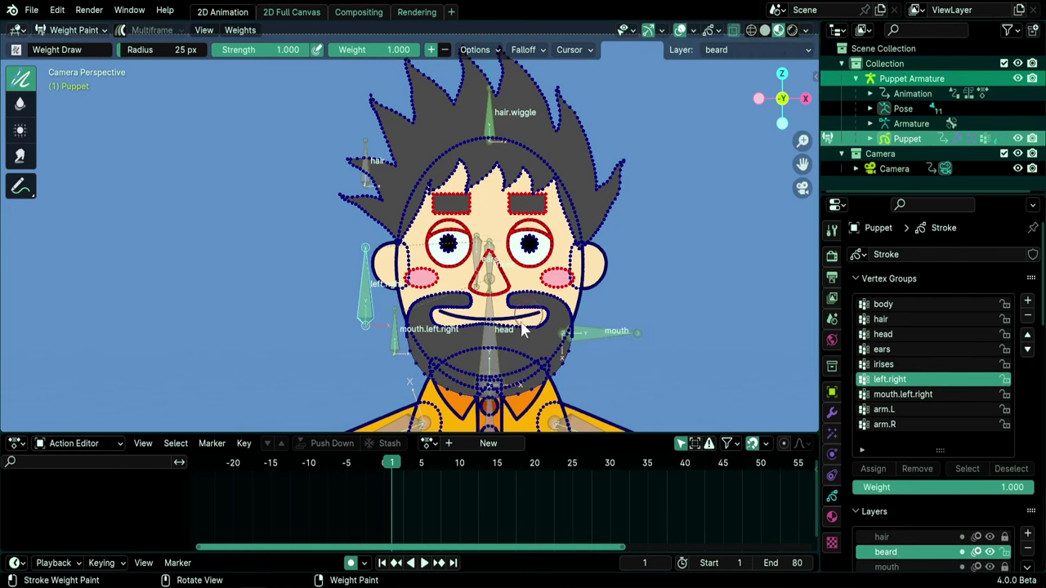
left_click(398, 344, "ctrl")
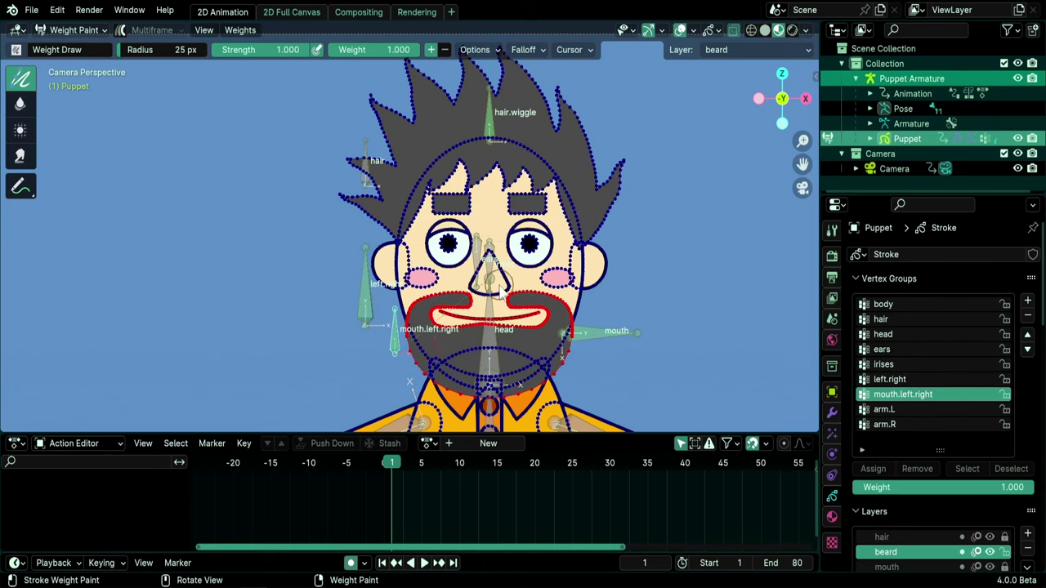
Check the ears, irises and hair vertex group weights and the hair.wiggle bone's influence.
scroll(500, 293, "up", 2)
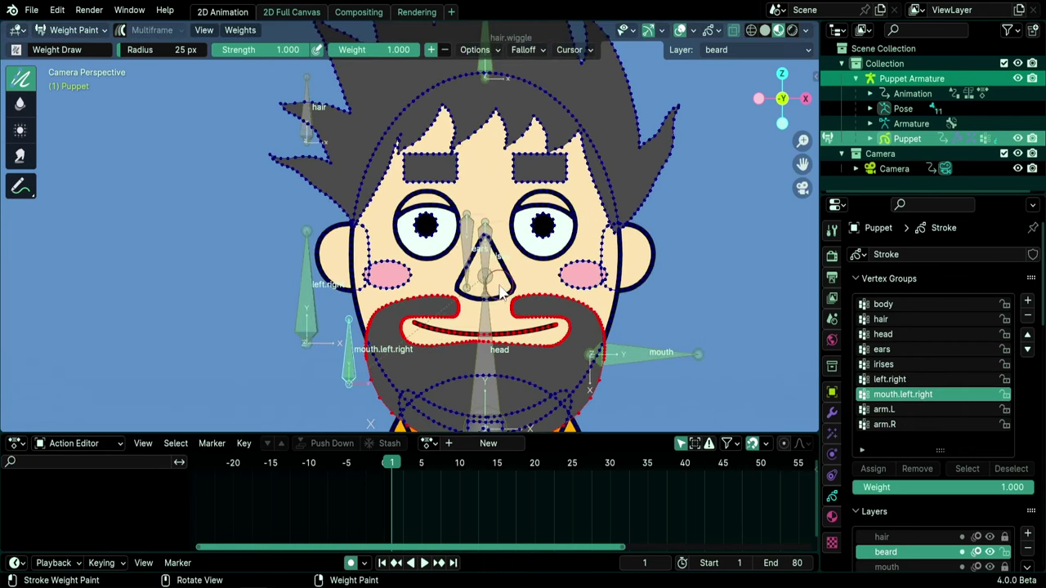
left_click(472, 255, "ctrl")
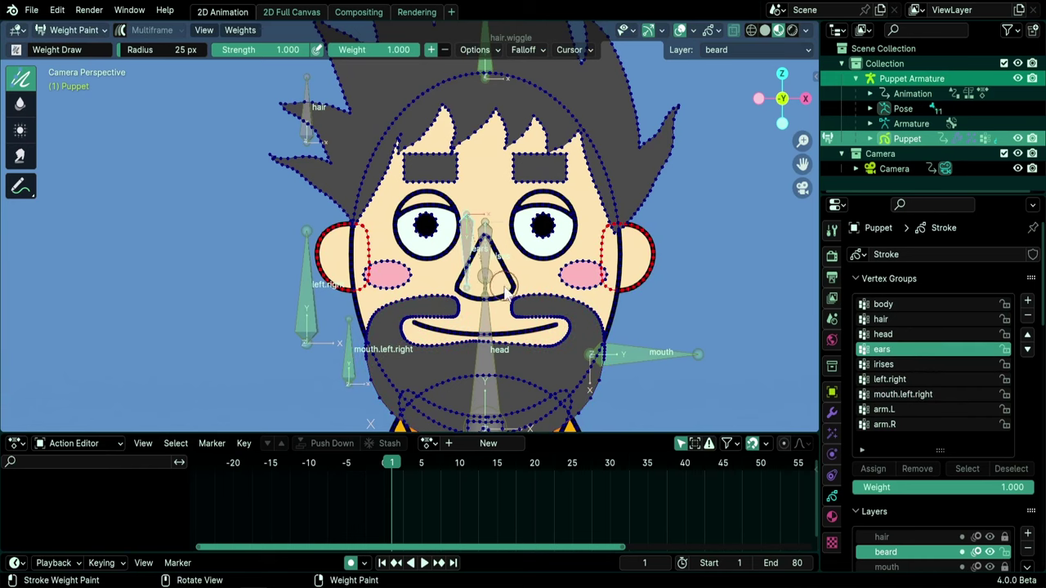
left_click(484, 236, "ctrl")
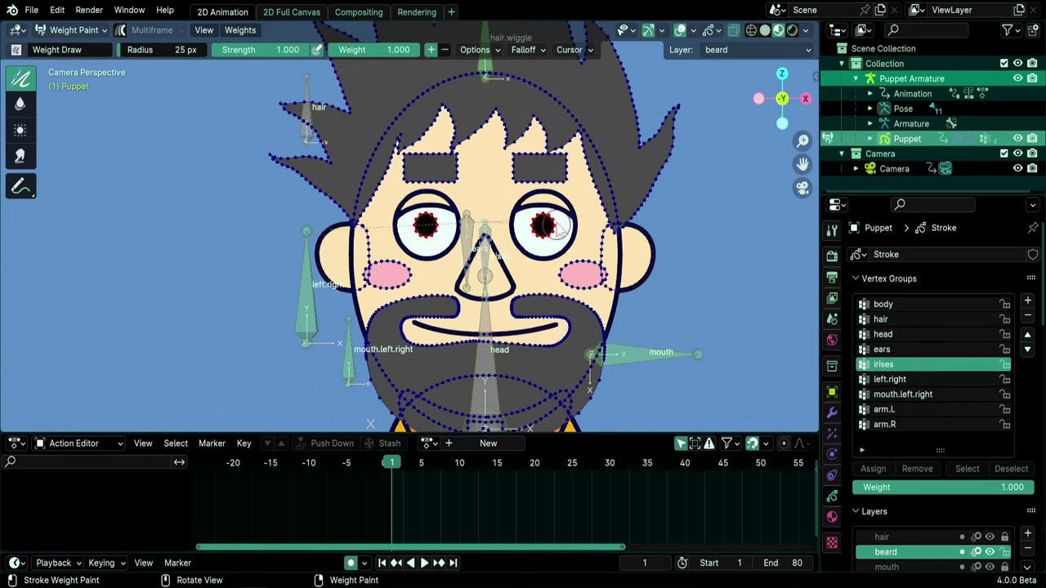
middle_click_drag(320, 145, 365, 242, "shift")
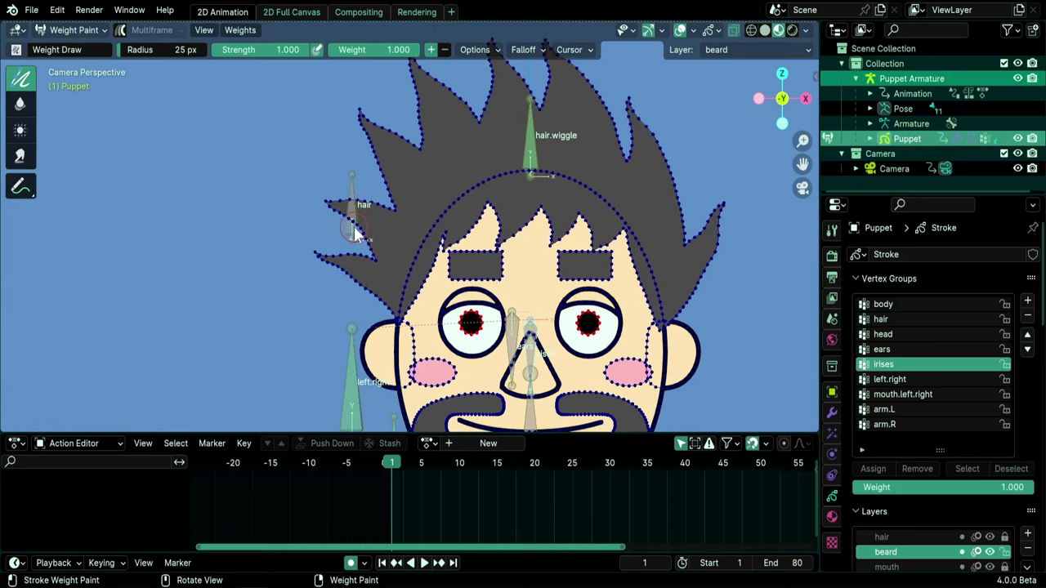
left_click(353, 231, "ctrl")
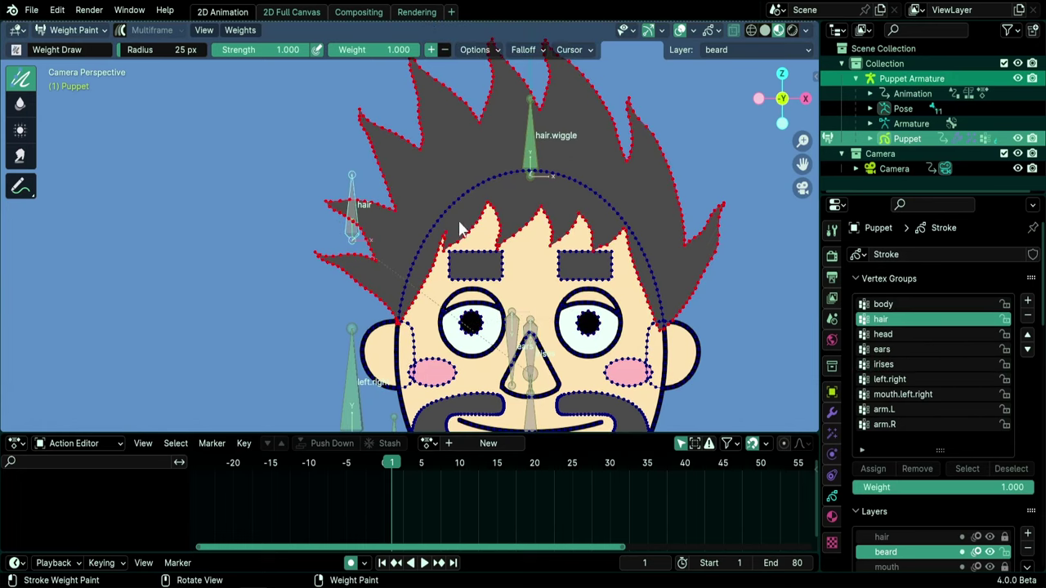
left_click(530, 159, "ctrl")
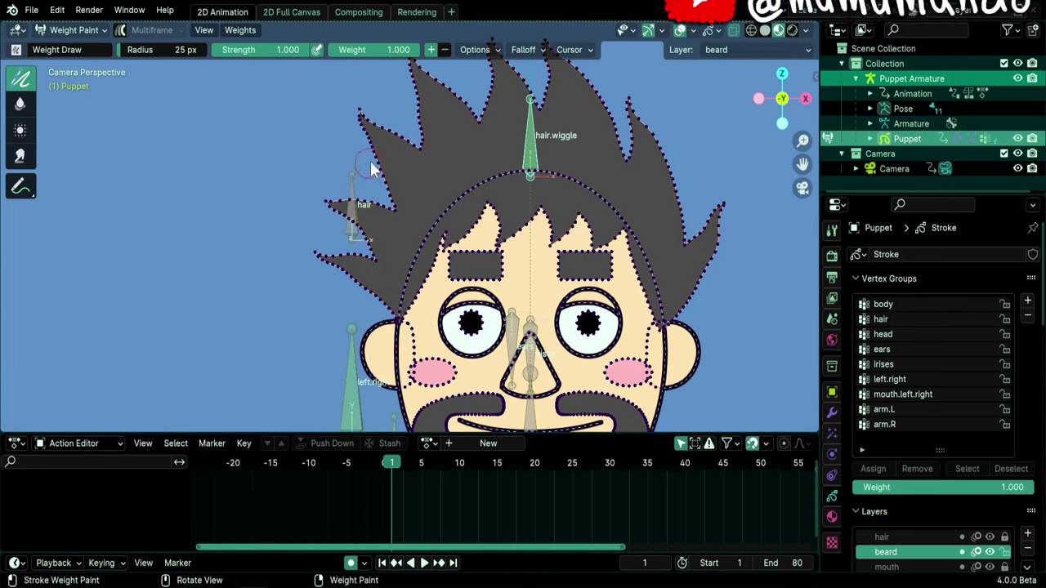
scroll(588, 295, "down", 3)
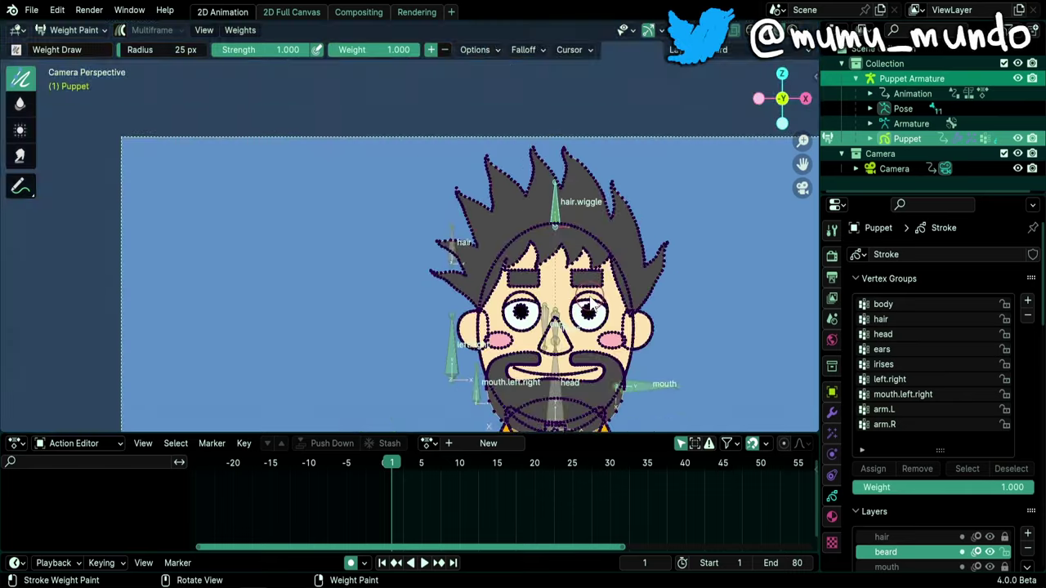
middle_click_drag(591, 305, 611, 273, "shift")
middle_click_drag(612, 231, 603, 279, "shift")
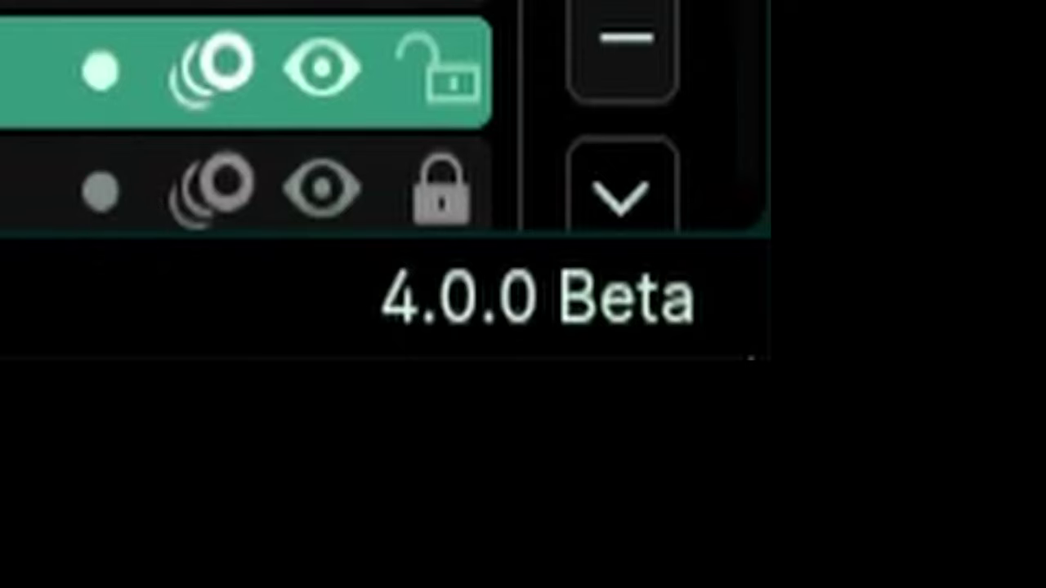
mouse_move(590, 315)
middle_mouse_down("ctrl")
mouse_move(590, 282)
mouse_move(593, 315)
middle_mouse_up("ctrl")
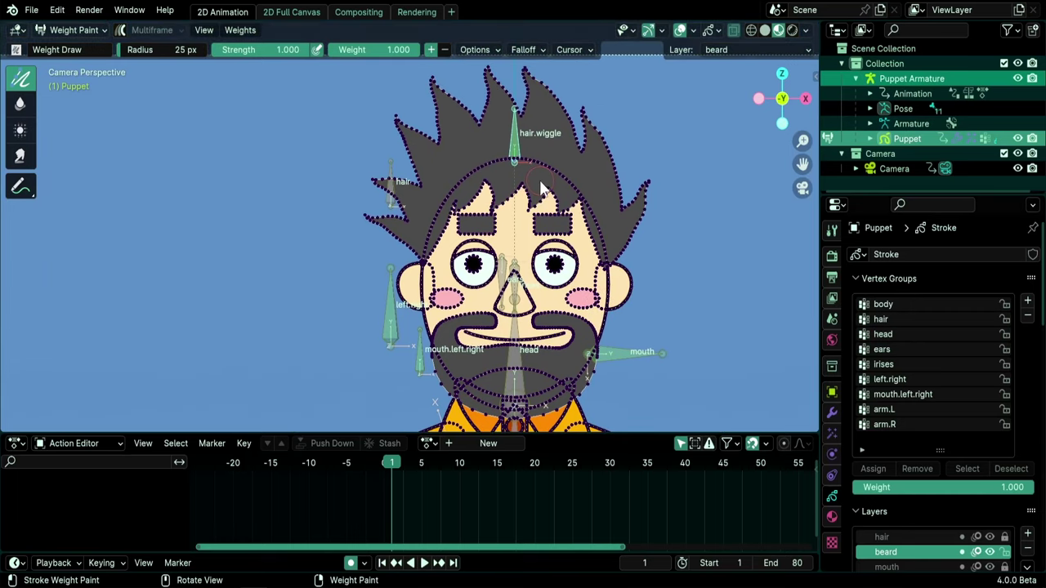
Pose the hair.wiggle bone and look at the Move to Collection bone collection choices.
left_click(519, 159)
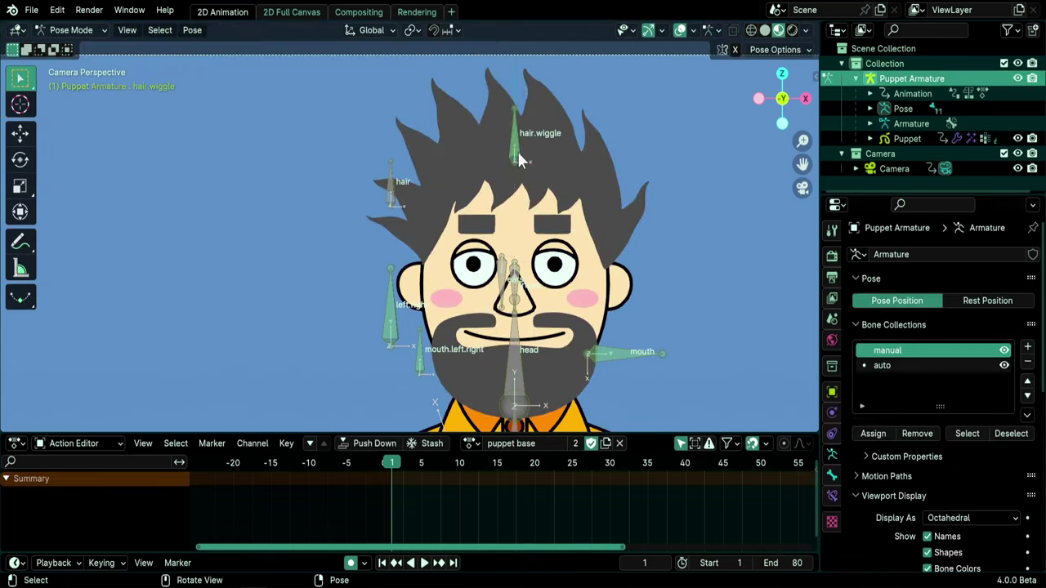
key("m")
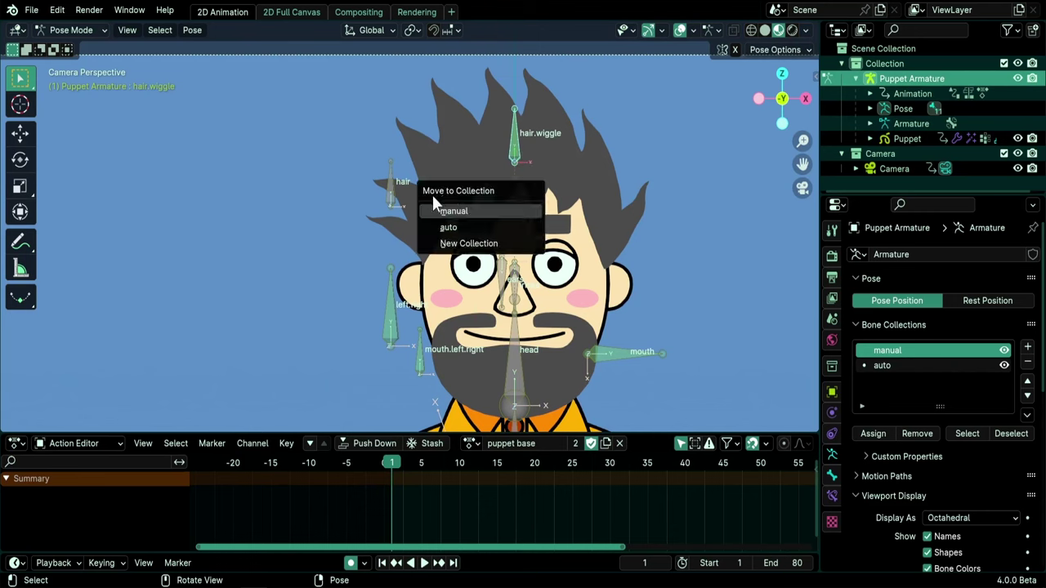
left_click(491, 205)
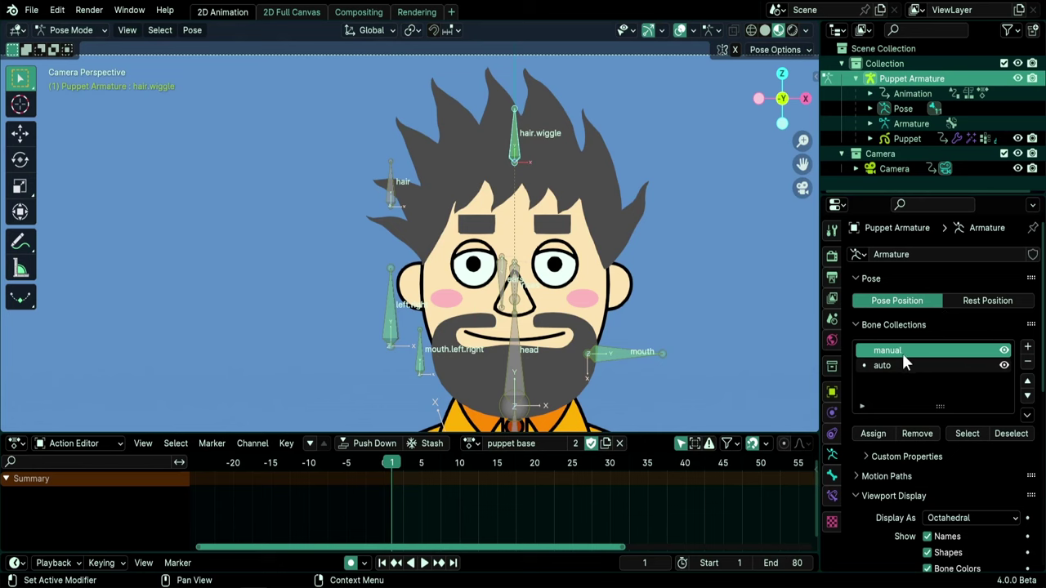
scroll(651, 346, "down", 5)
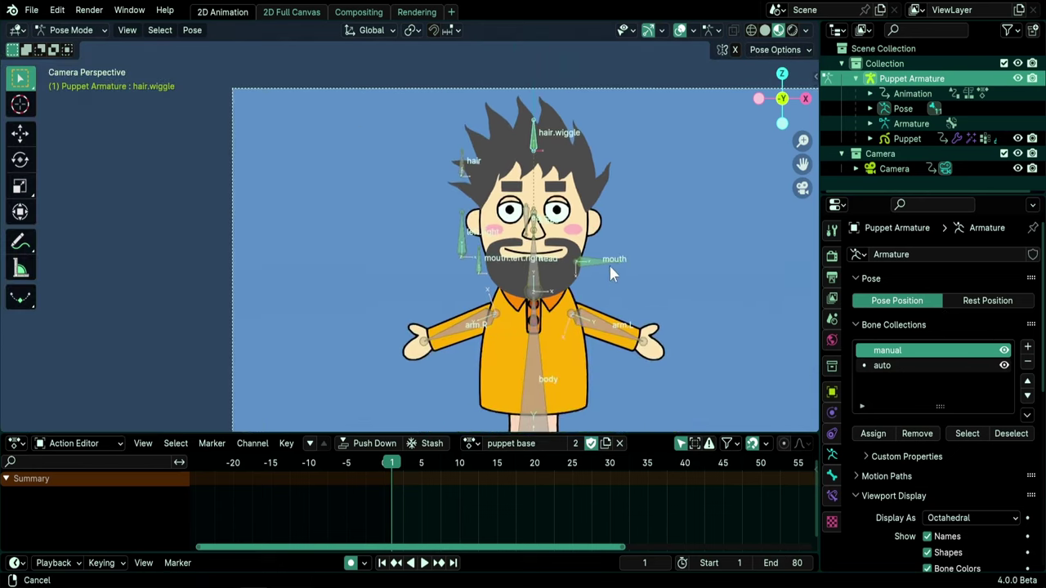
middle_click_drag(609, 274, 595, 253, "shift")
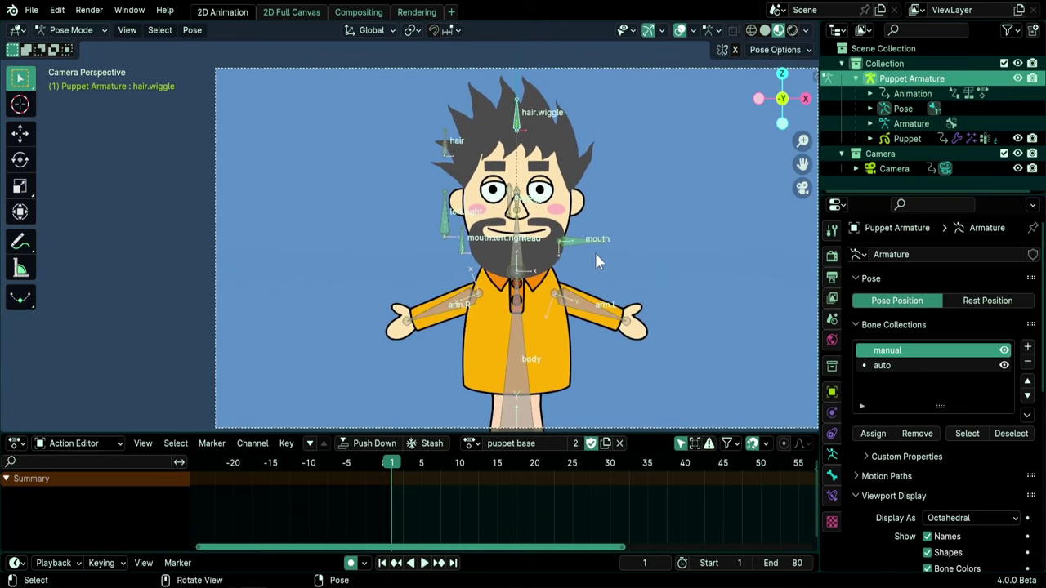
Hide the manual bone collection to isolate auto bones, show it again, and reselect the Puppet.
left_click(886, 365)
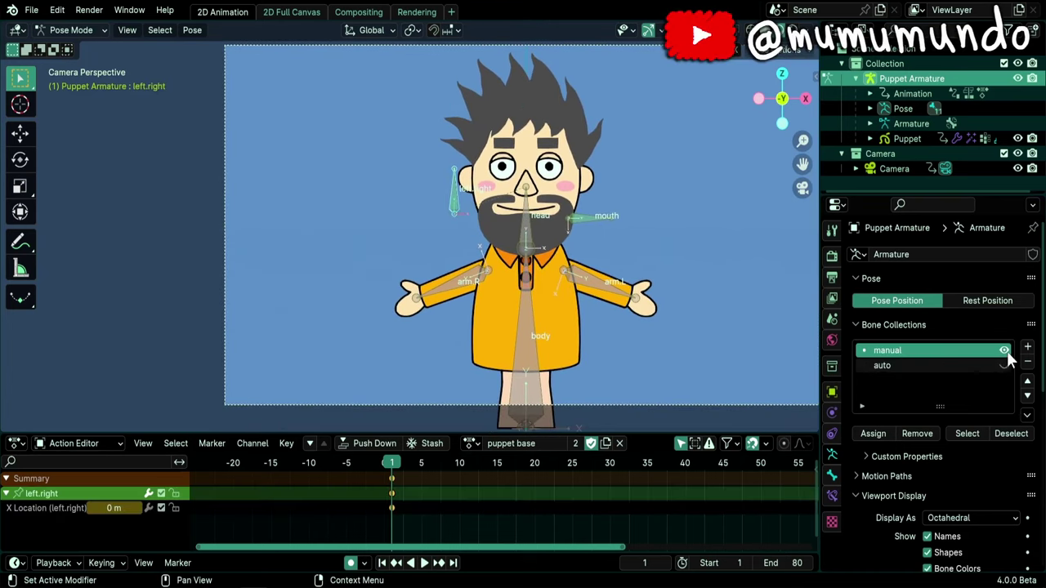
left_click(1005, 351)
left_click(1004, 365)
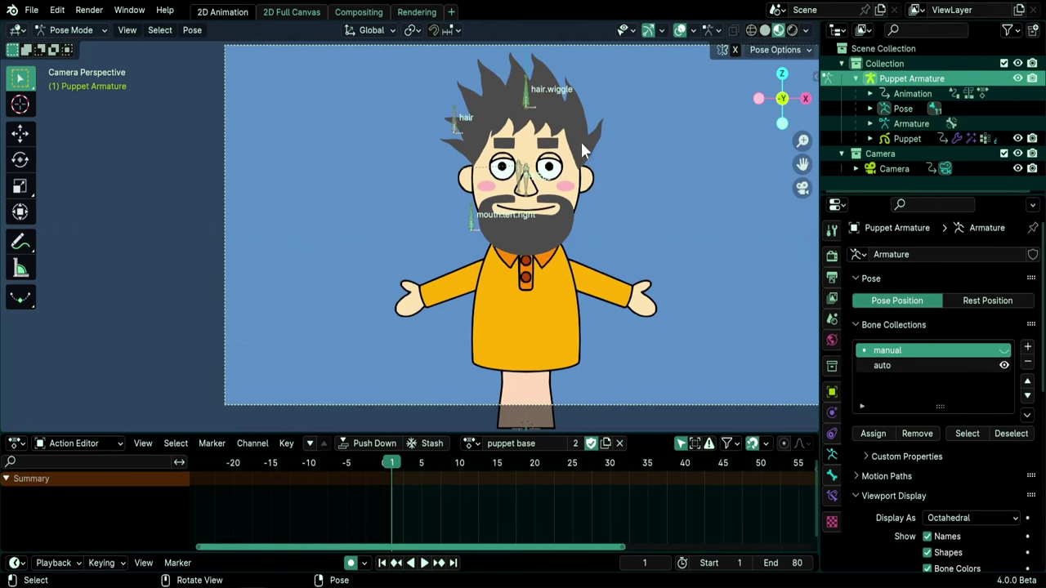
scroll(580, 140, "up", 5)
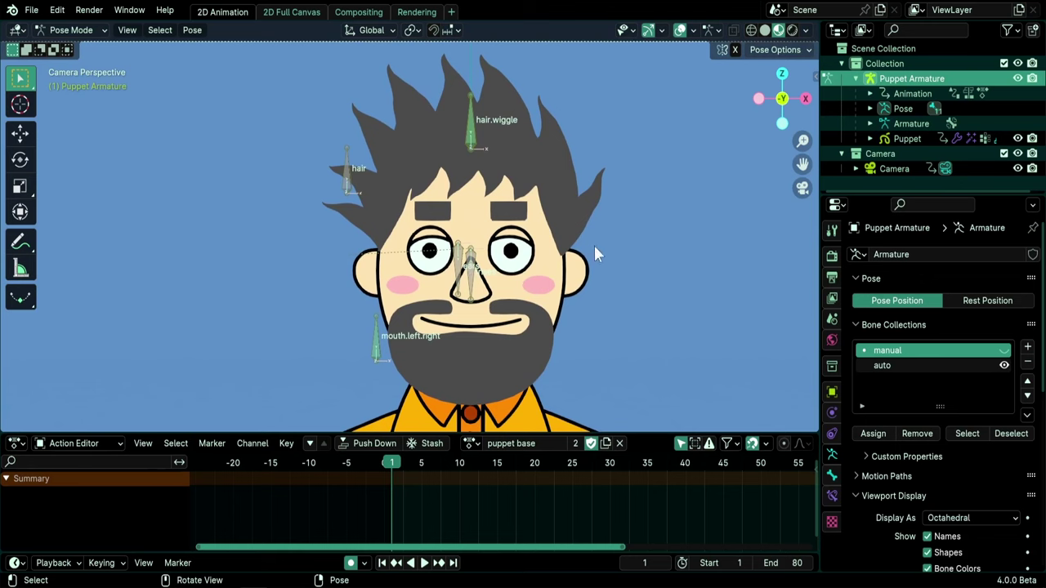
left_click(1003, 350)
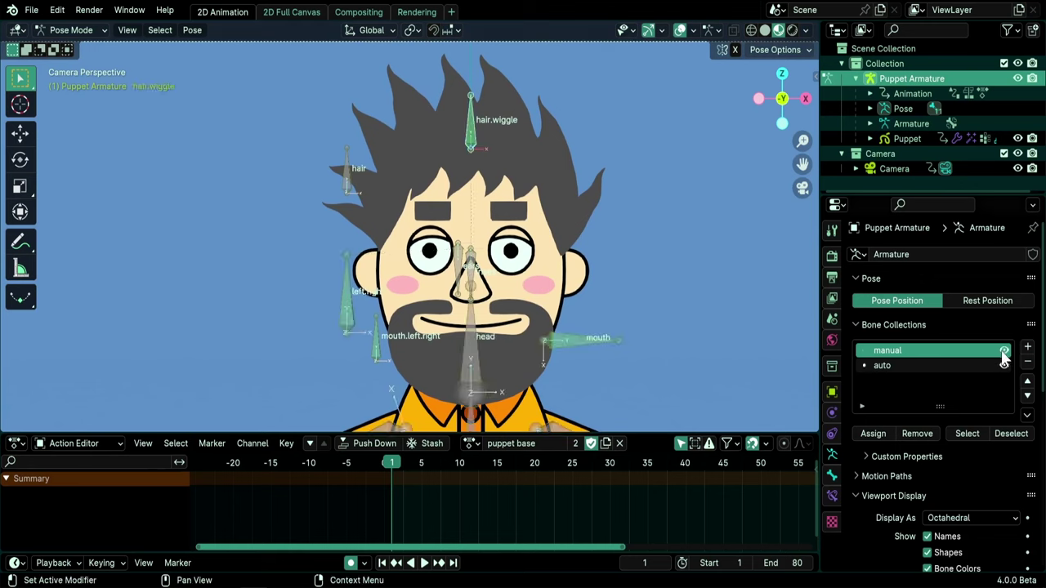
left_click(906, 139)
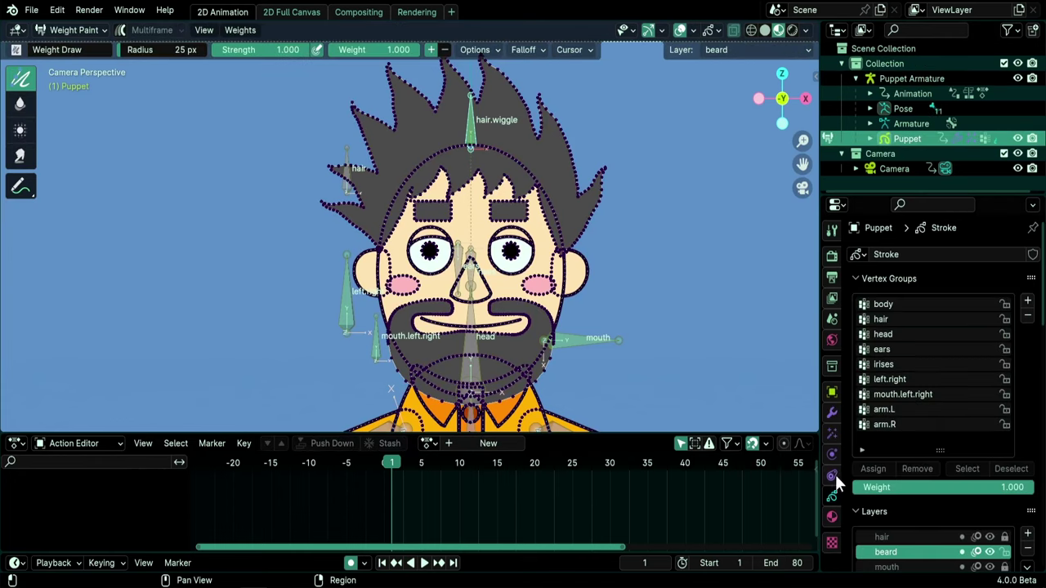
Expand the Puppet's hair TO modifier: Fixed Frame mode, frame 24, hair layer.
left_click(833, 414)
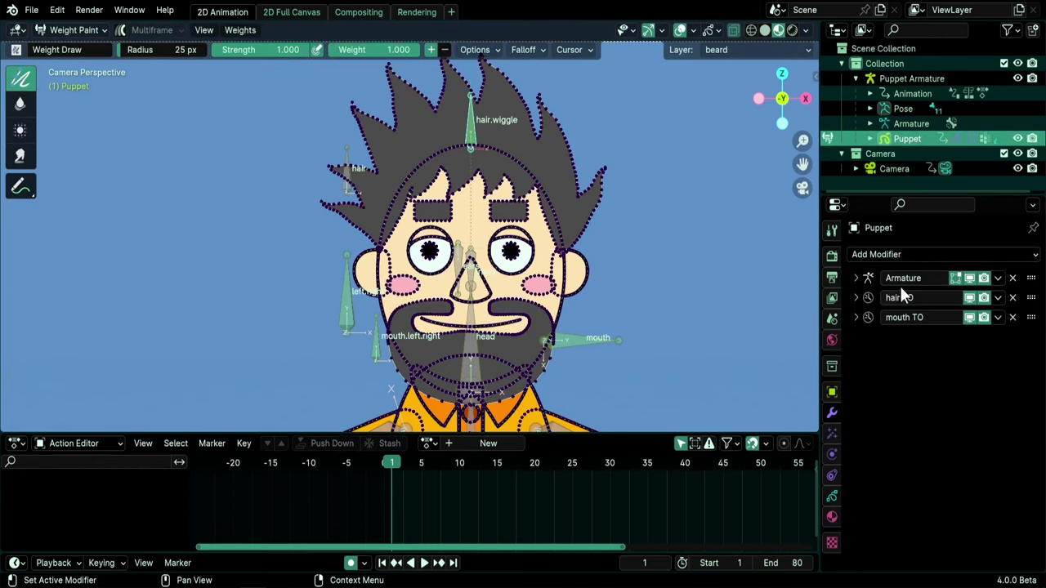
left_click(953, 307)
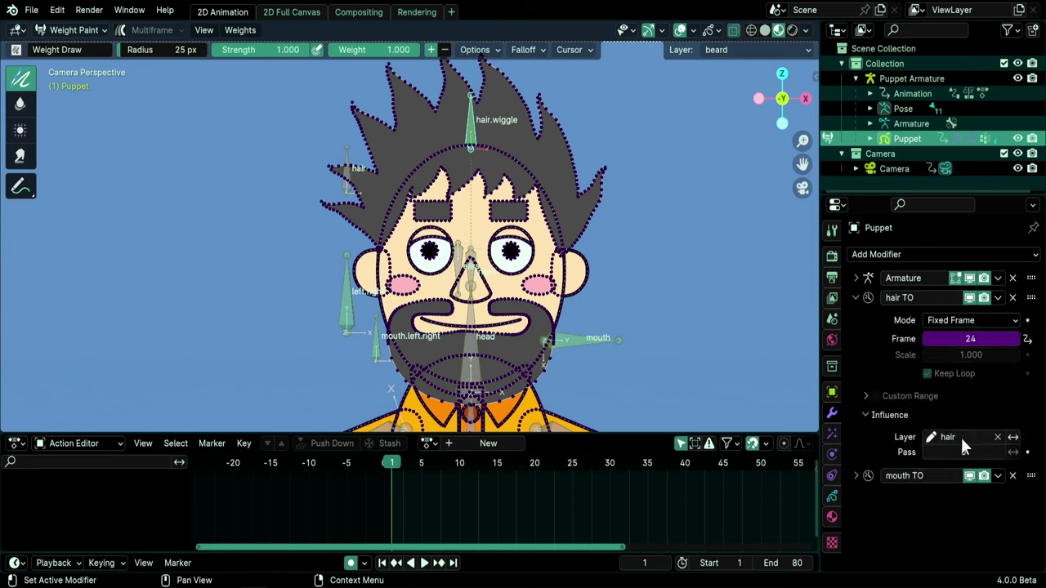
Show Grease Pencil layers in a taller timeline and expand the mouth TO modifier instead of hair TO.
left_click(59, 443)
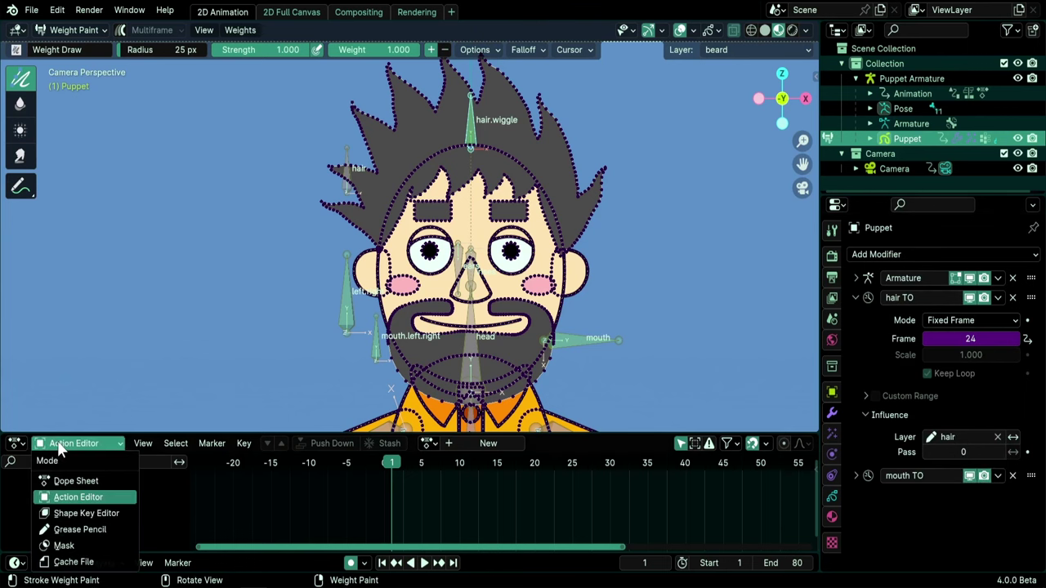
left_click(79, 529)
left_click_drag(236, 434, 236, 340)
left_click(855, 297)
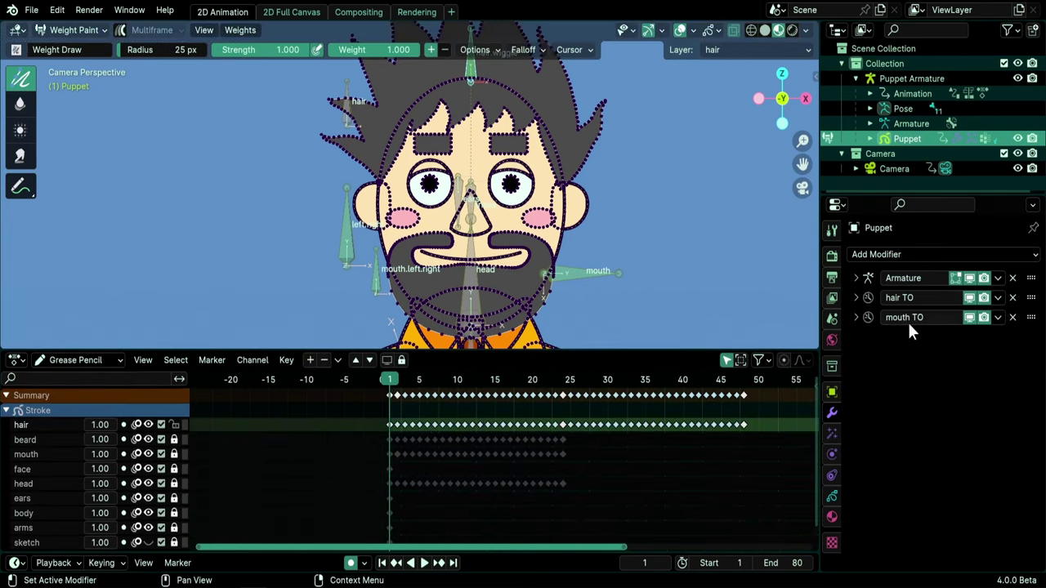
left_click(855, 317)
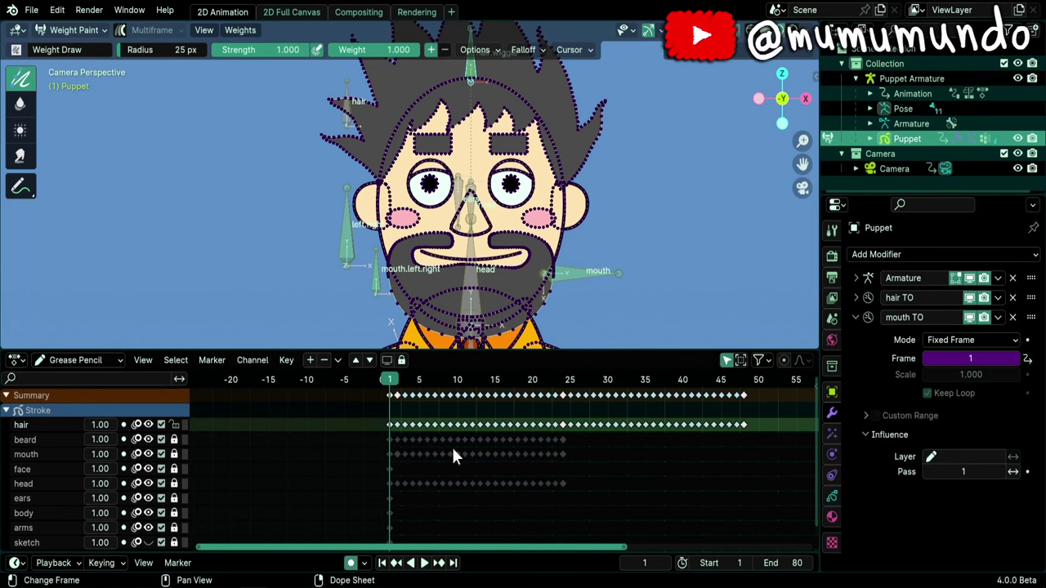
Click through the beard, mouth and head layers, noting head's Pass Index 1, then activate body.
left_click(44, 438)
left_click(39, 453)
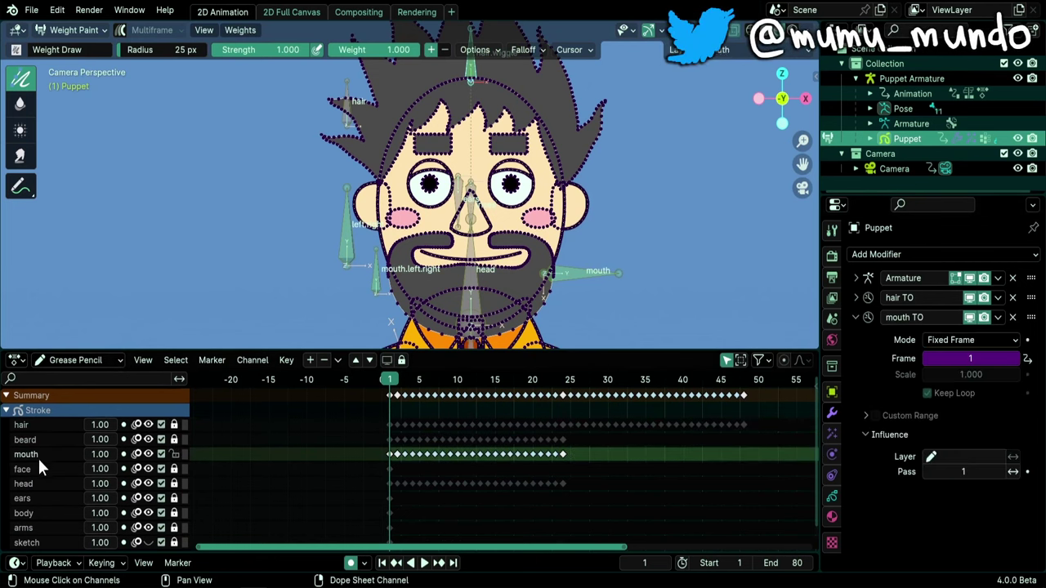
left_click(37, 483)
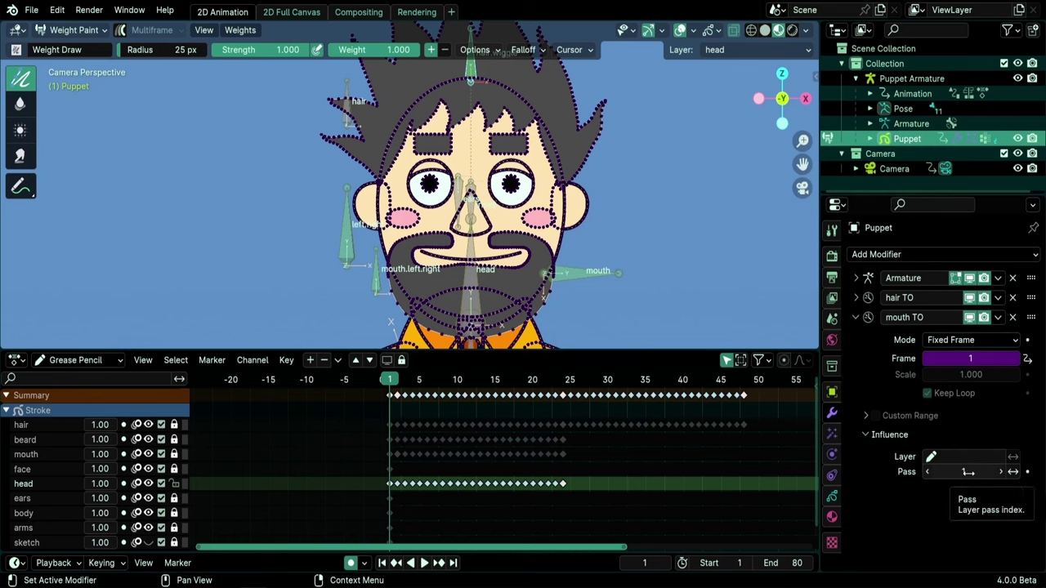
left_click(41, 439)
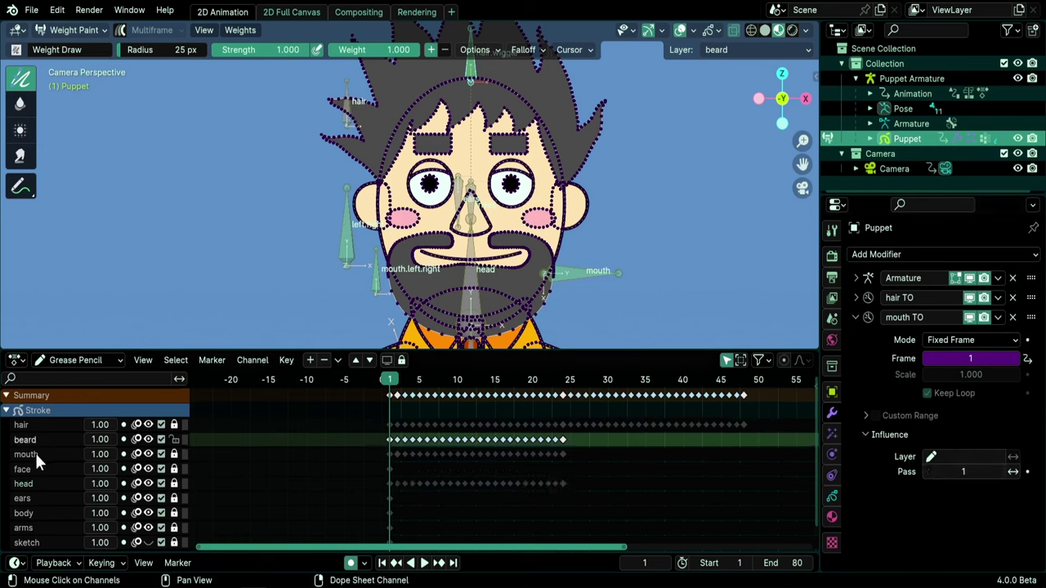
left_click(828, 497)
scroll(995, 369, "down", 6)
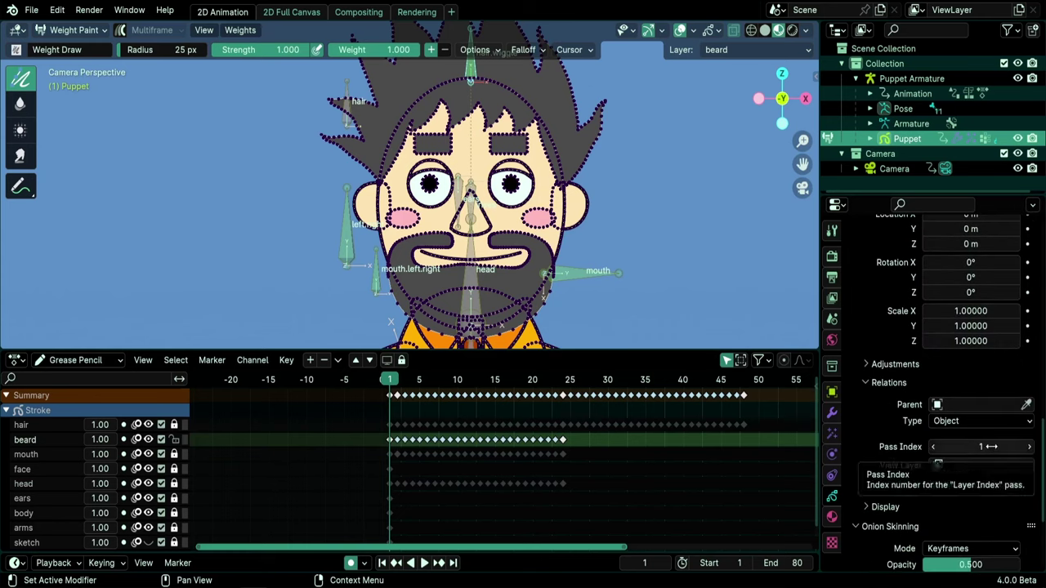
left_click(43, 510)
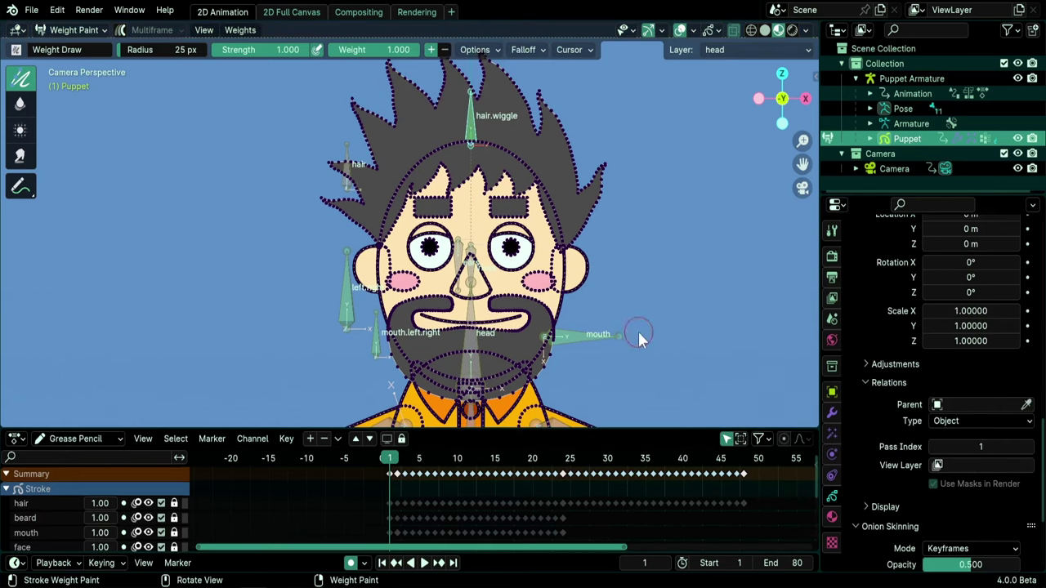
Return the Puppet to Object Mode and make the left half of a split viewport a Drivers editor.
left_click(829, 139)
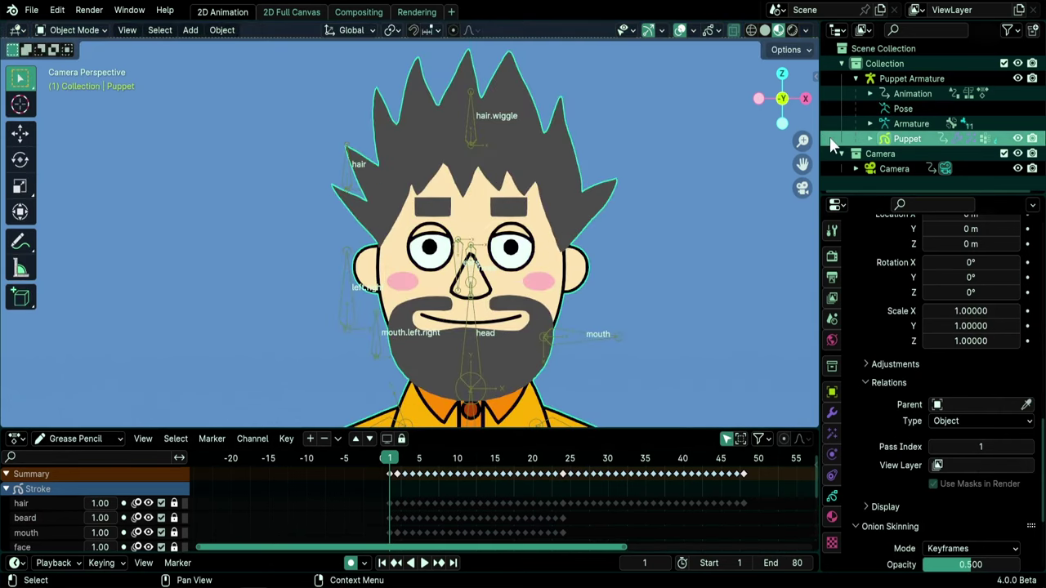
left_click_drag(3, 24, 407, 49)
left_click(16, 30)
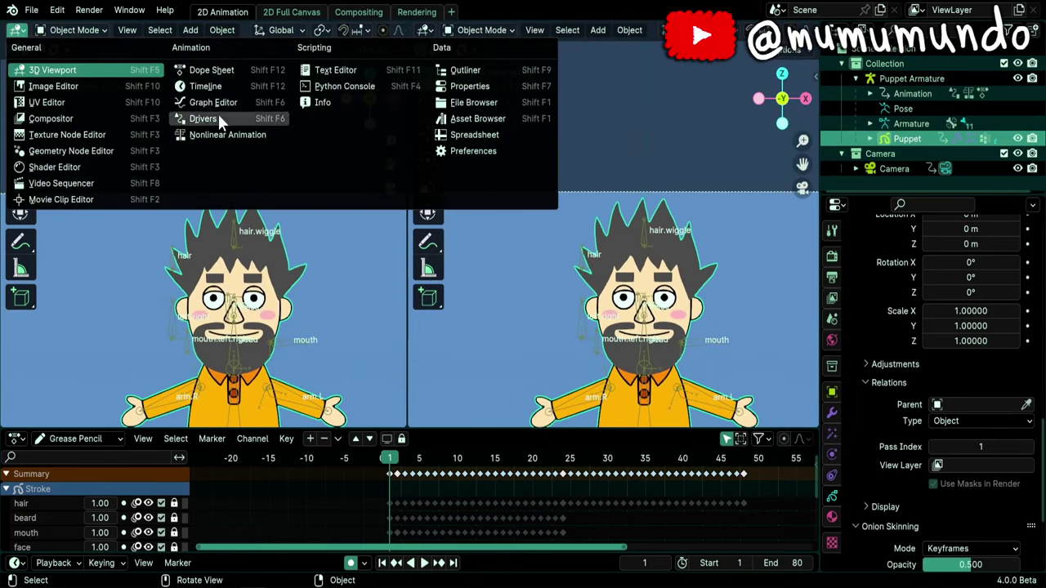
left_click(196, 121)
Show all drivers and open the hair Frame Offset driver (-var*50 + 24, hair.wiggle Z rotation).
left_click(267, 33)
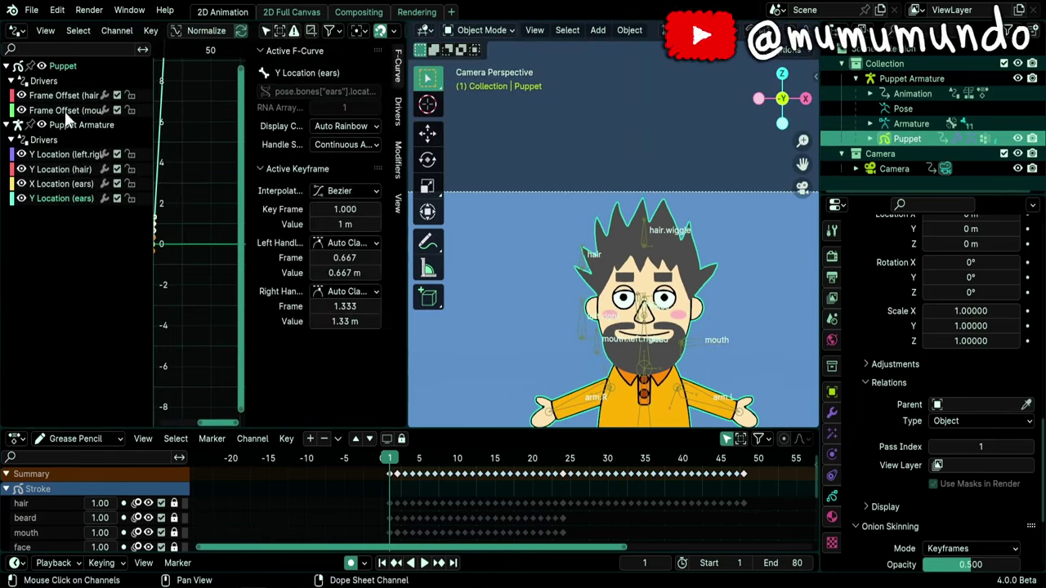
left_click(400, 108)
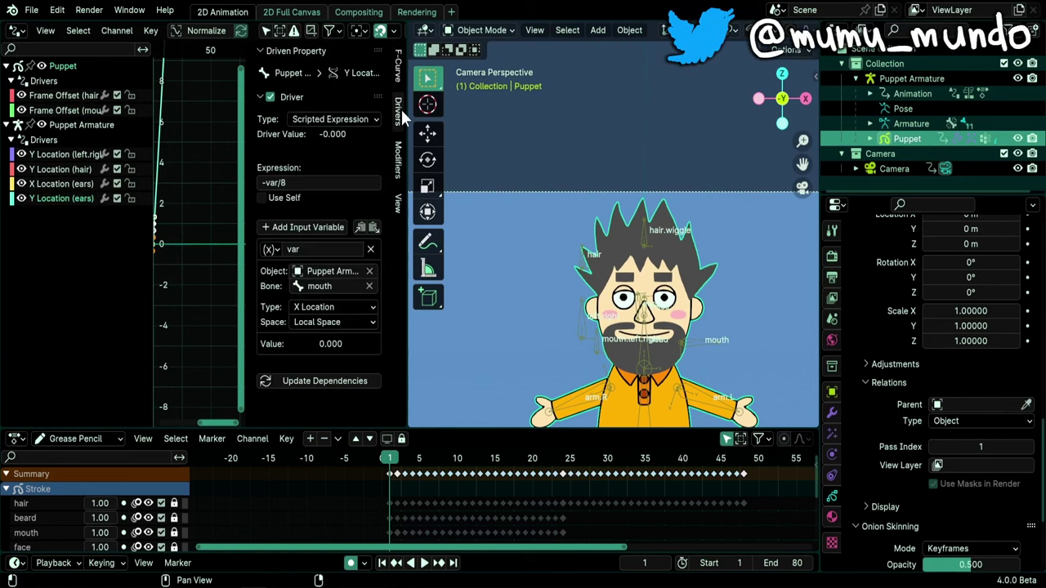
left_click(73, 95)
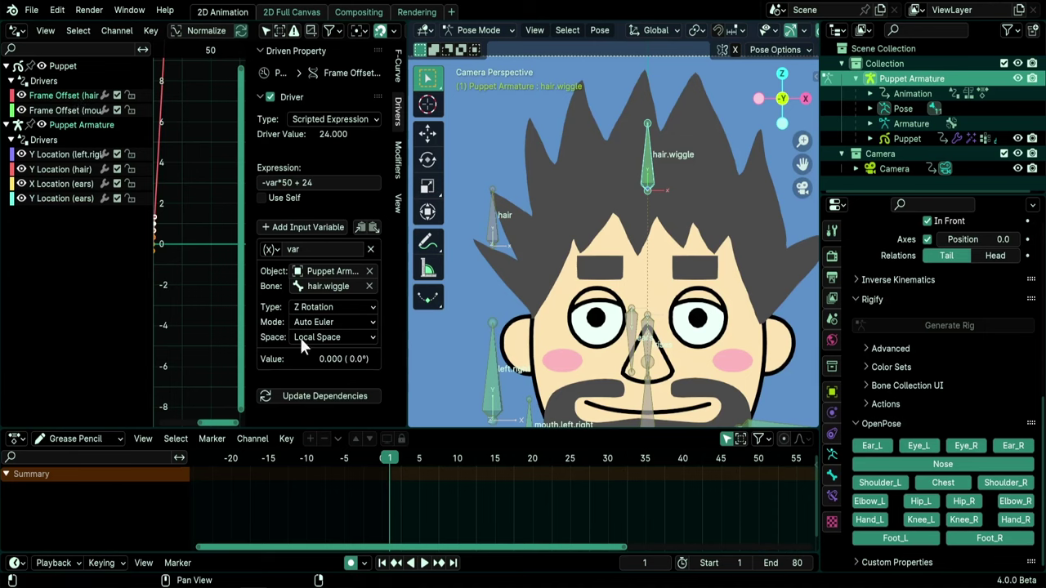
scroll(667, 187, "up", 4)
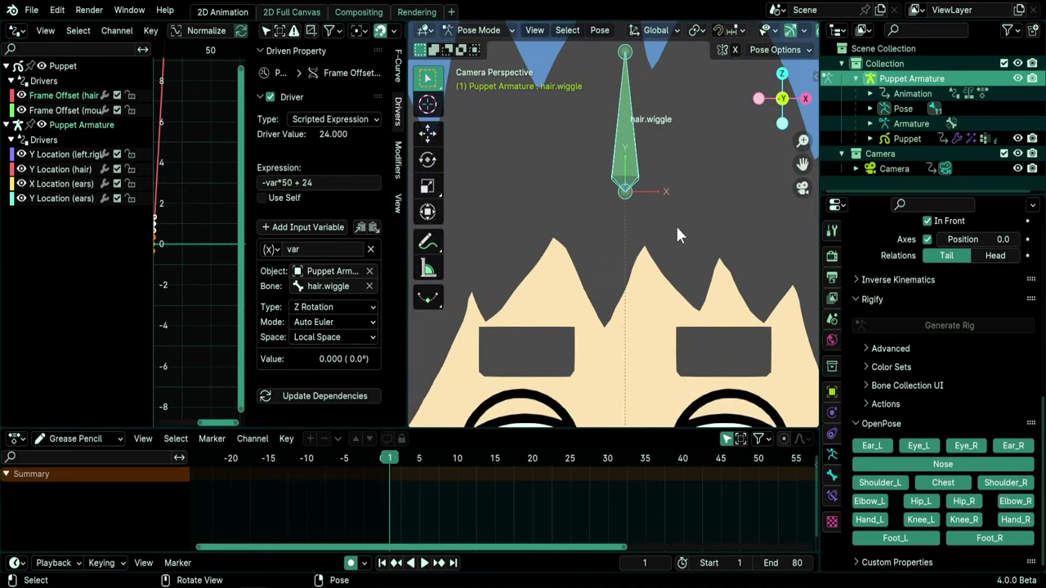
key("KP_Decimal")
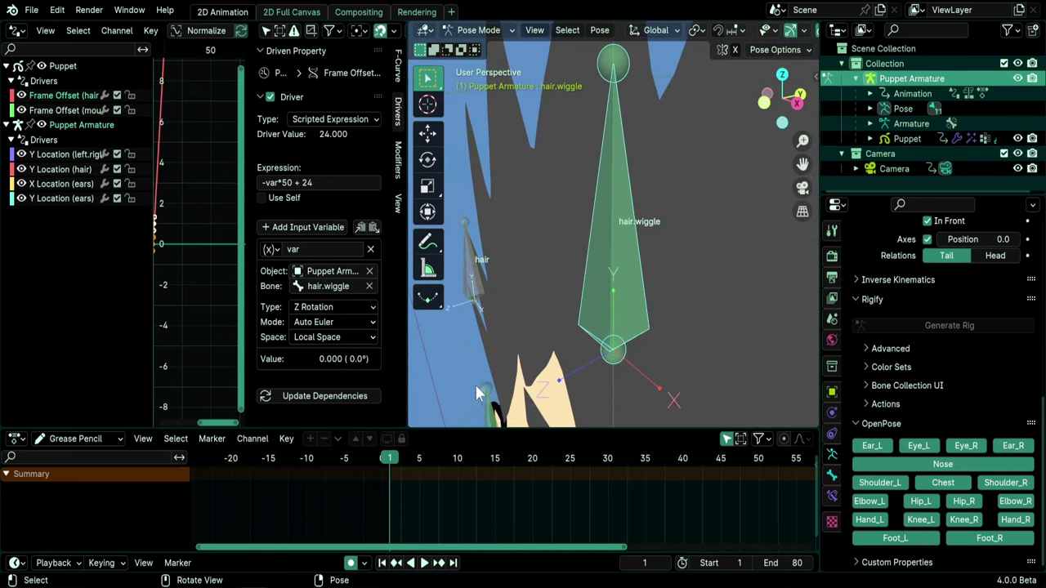
key("KP_0")
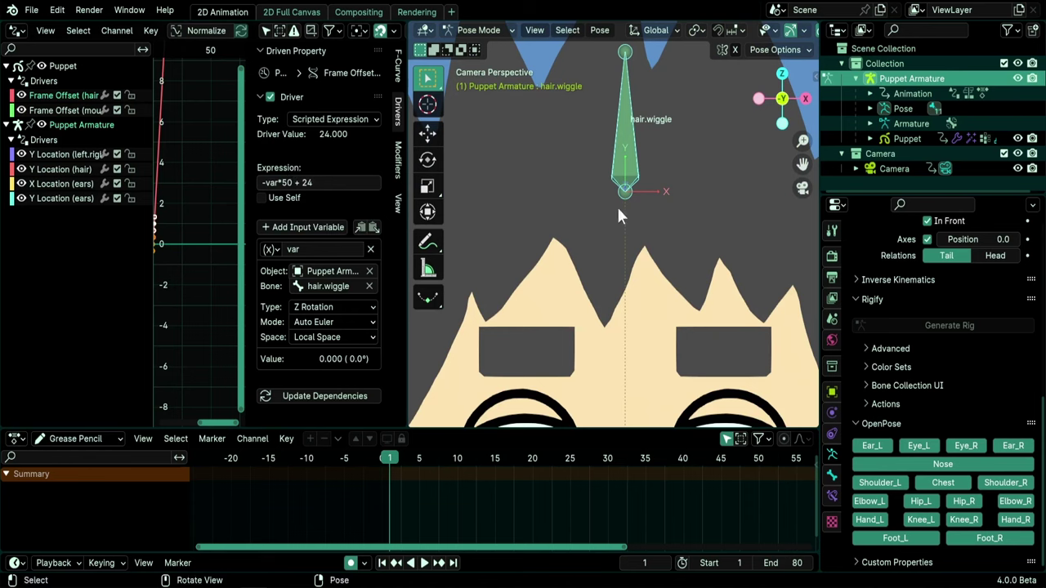
scroll(618, 182, "down", 5)
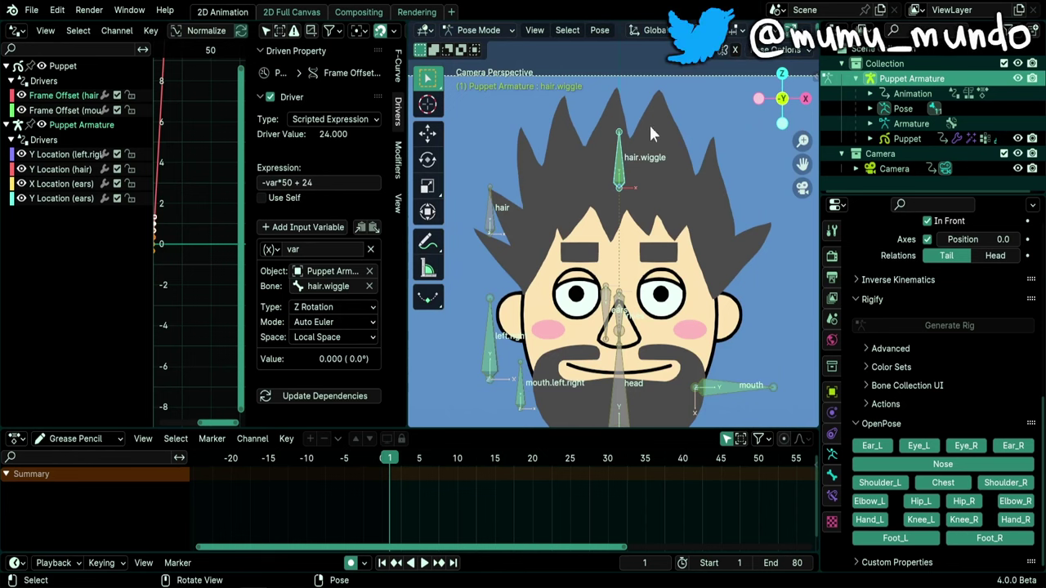
Check hair.wiggle's Limit Rotation (Z ±26.2°), then open the mouth Frame Offset driver (-var*700 + 1).
scroll(666, 136, "up", 3)
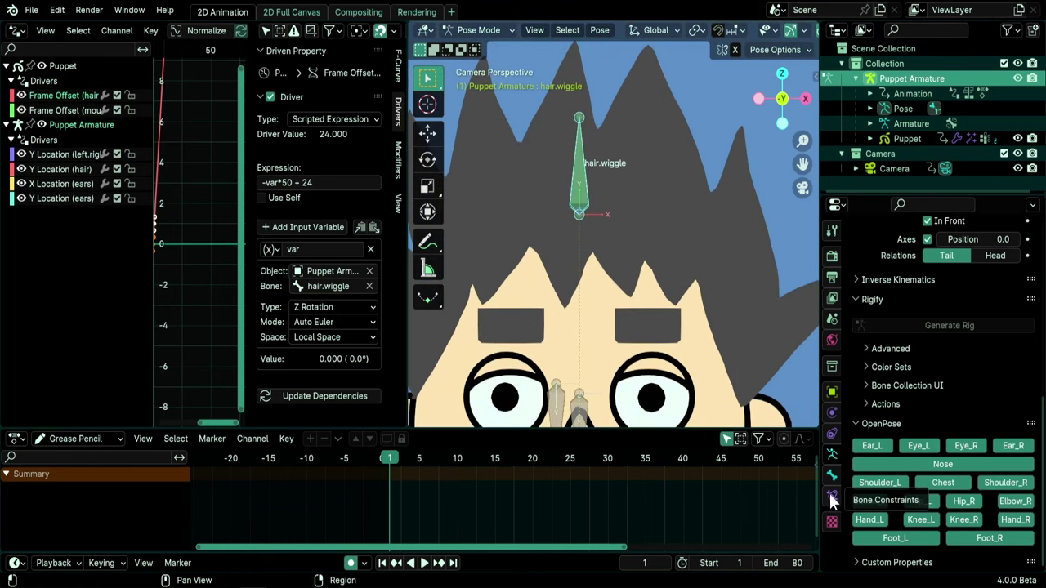
left_click(830, 495)
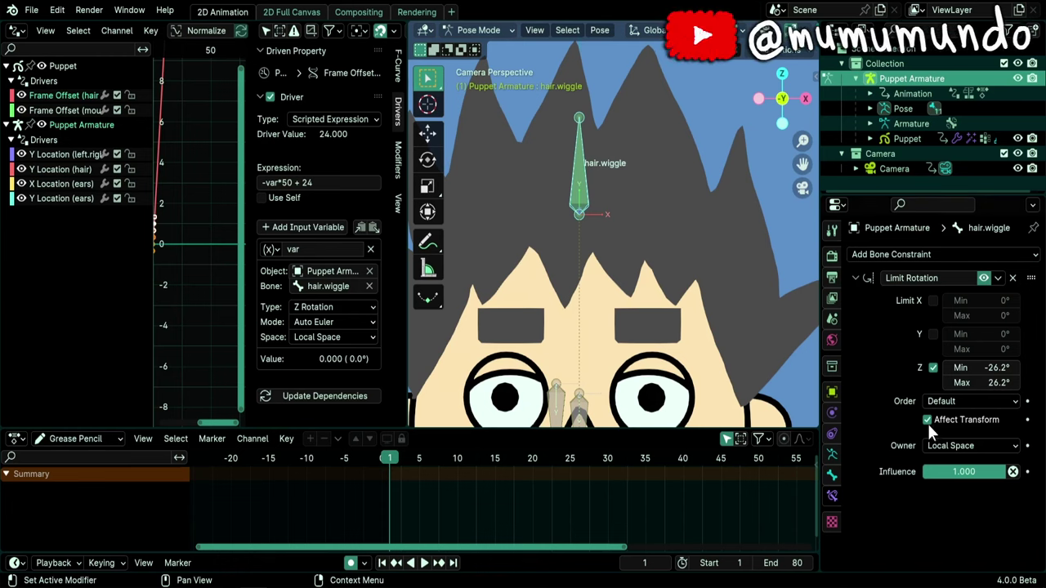
left_click(64, 111)
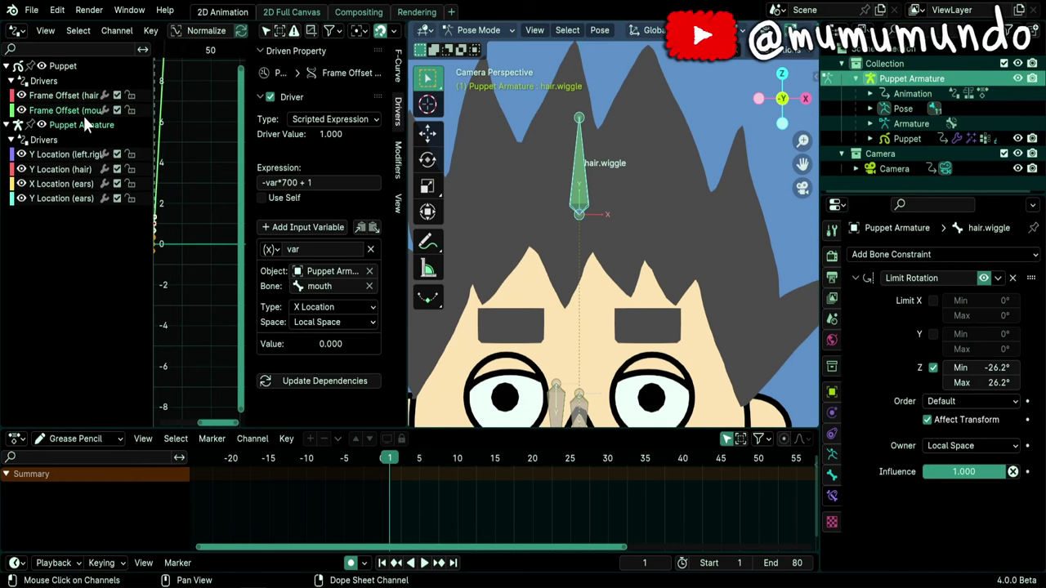
Select the mouth bone and move it repeatedly to open and close the mouth.
scroll(704, 262, "down", 3)
scroll(708, 286, "up", 4)
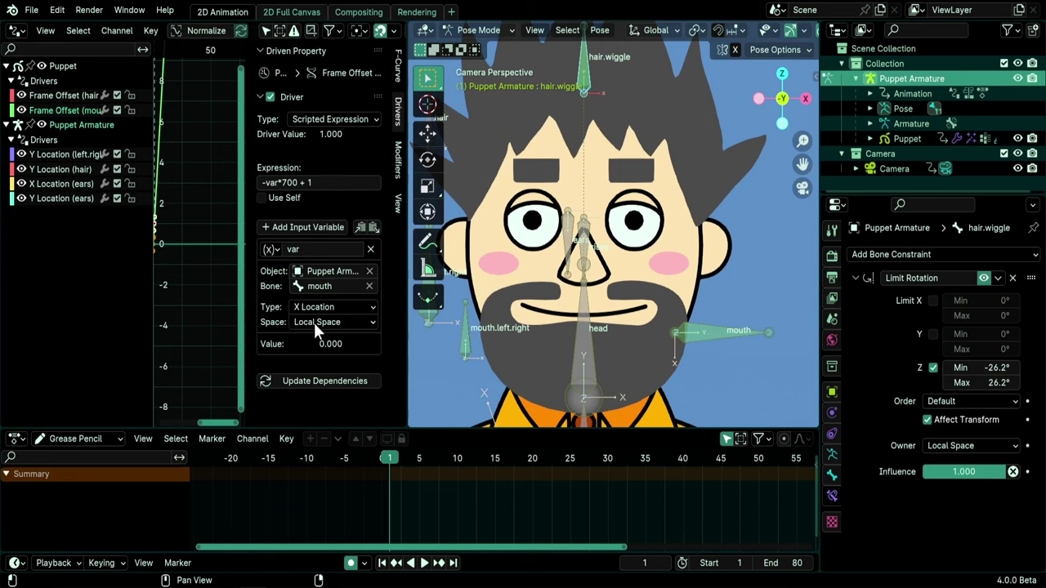
scroll(704, 364, "up", 3)
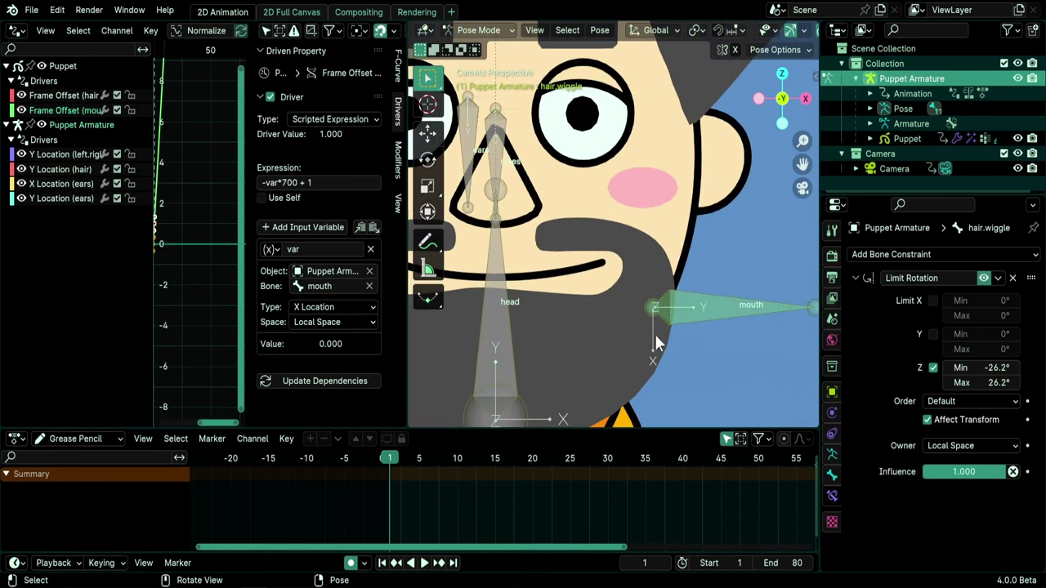
scroll(648, 333, "down", 3)
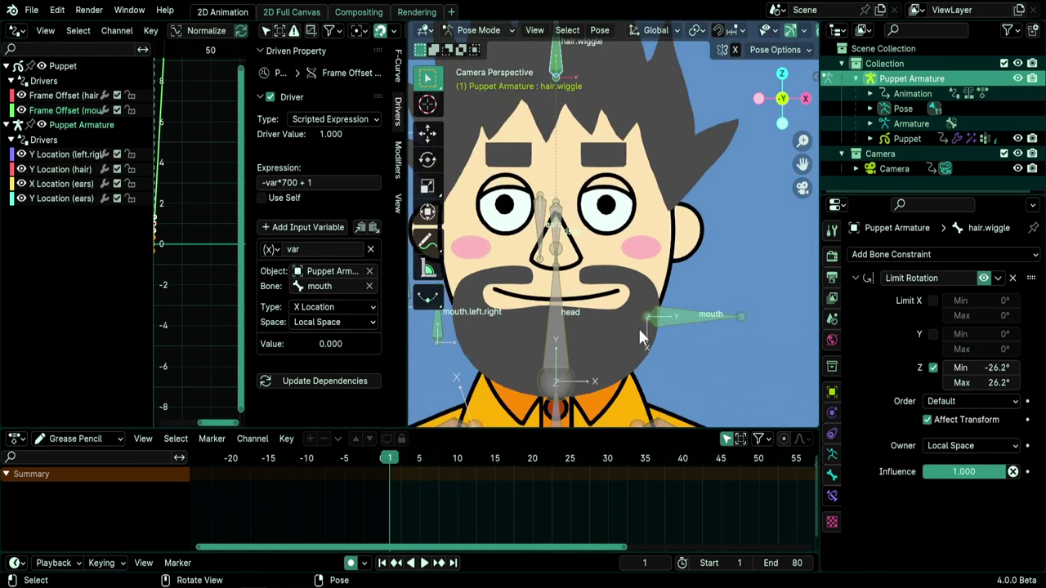
left_click(650, 315)
key("g")
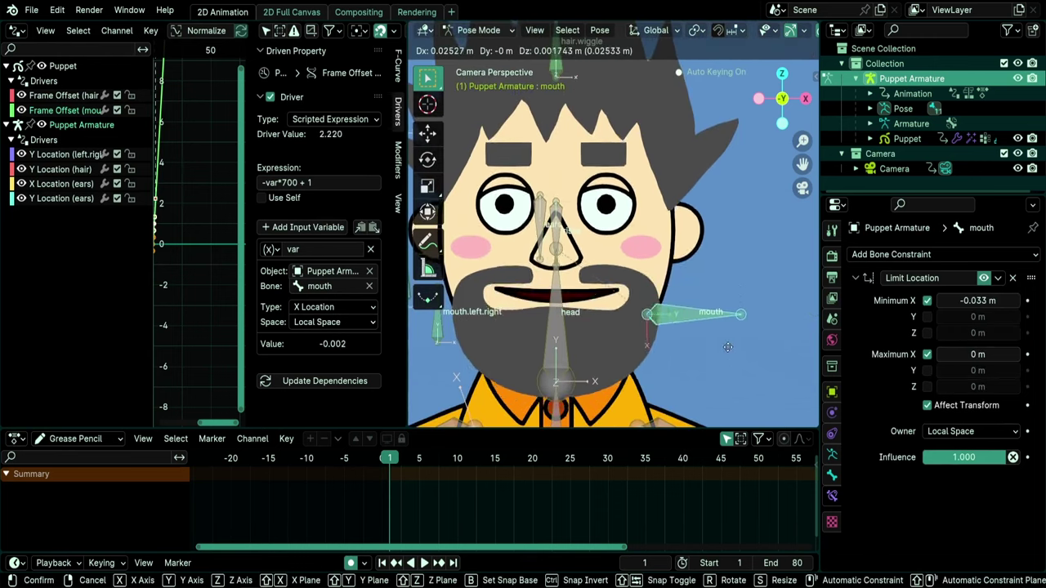
left_click(648, 347)
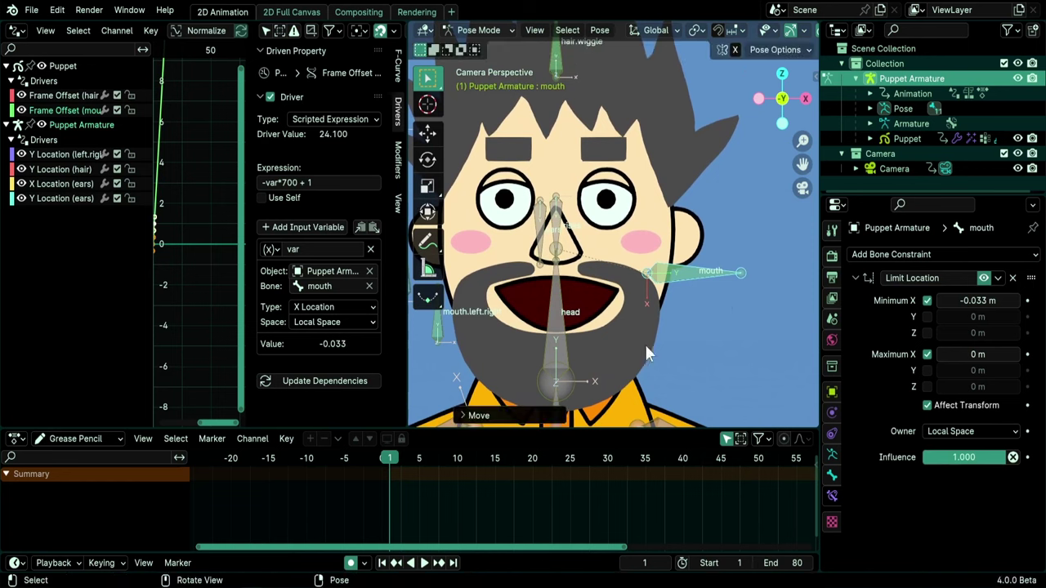
key("g")
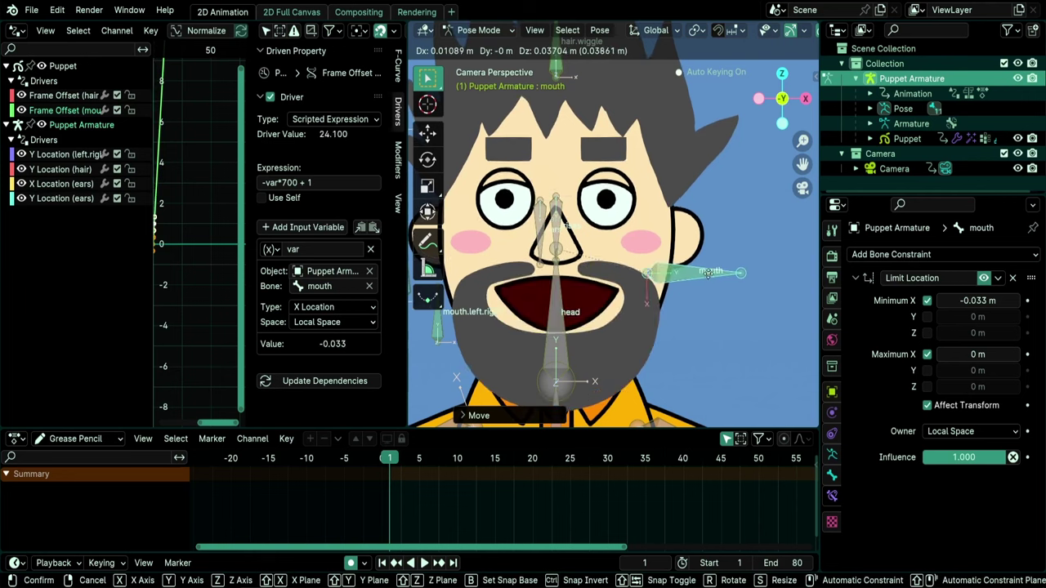
left_click(712, 282)
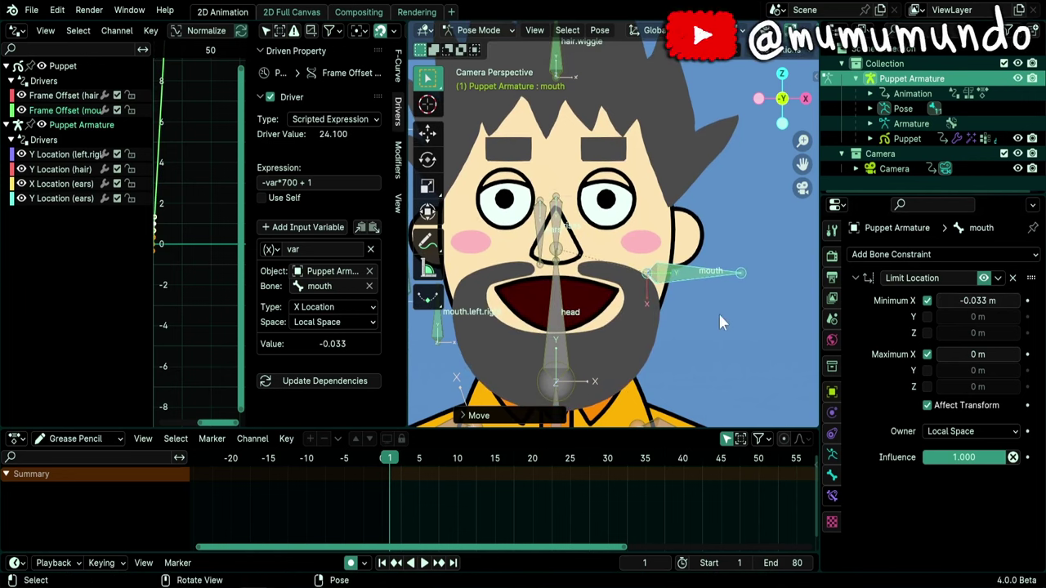
key("g")
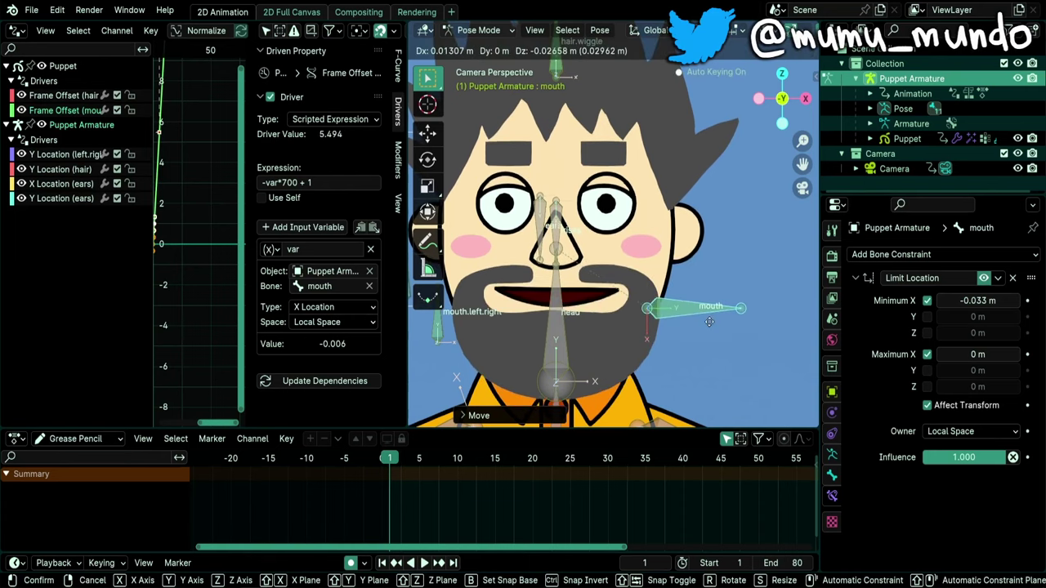
left_click(923, 364)
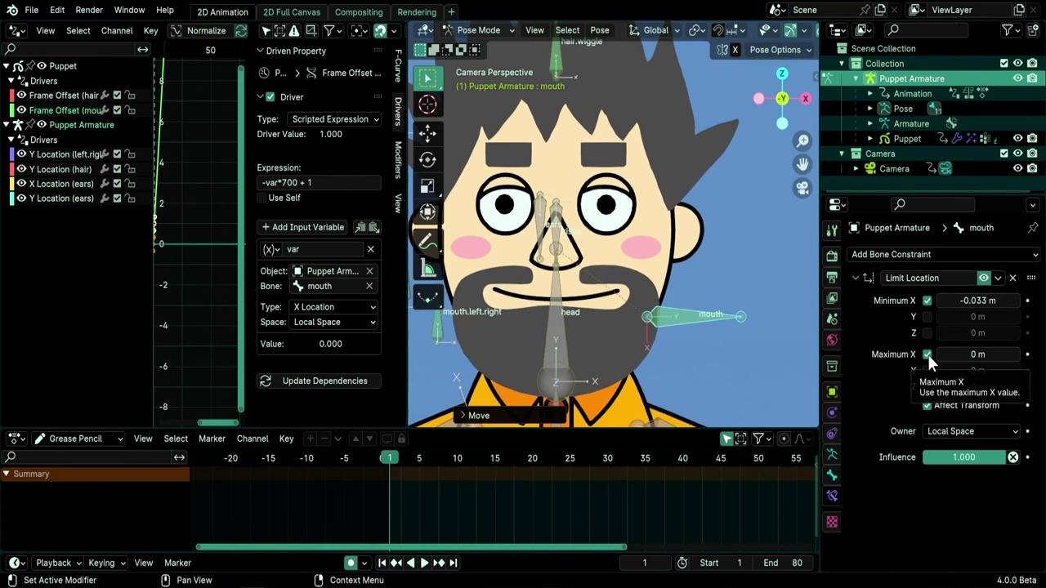
Disable the Limit Location maximum X, test moving past it, then restore it and open the mouth.
left_click(927, 354)
key("g")
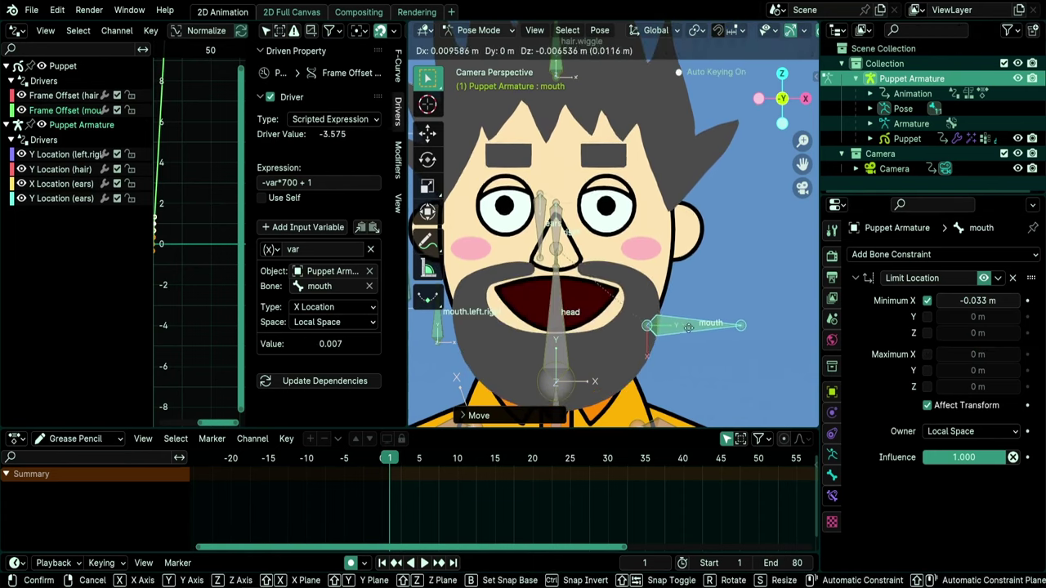
key("Escape")
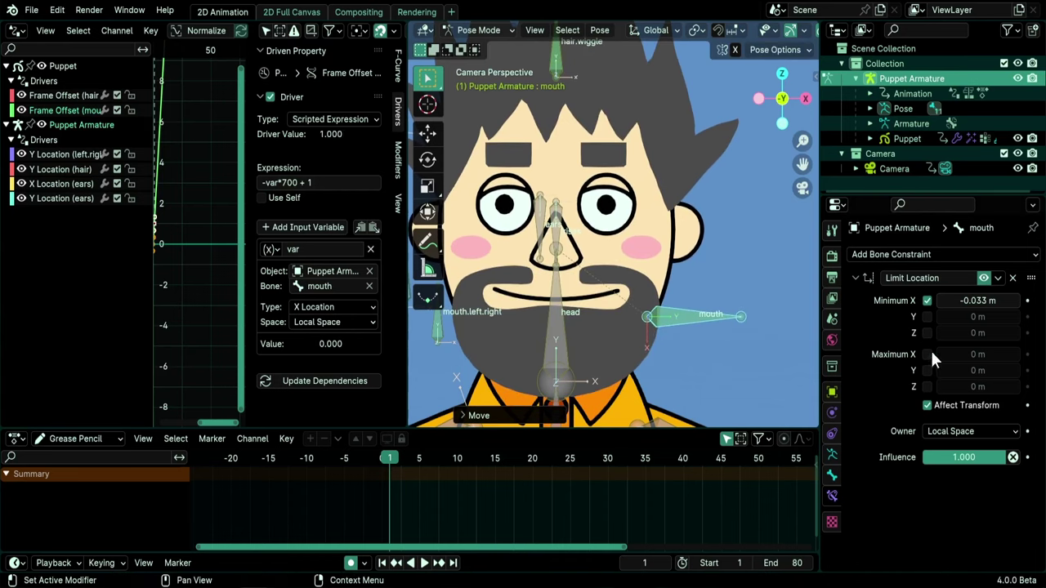
left_click(927, 354)
key("g")
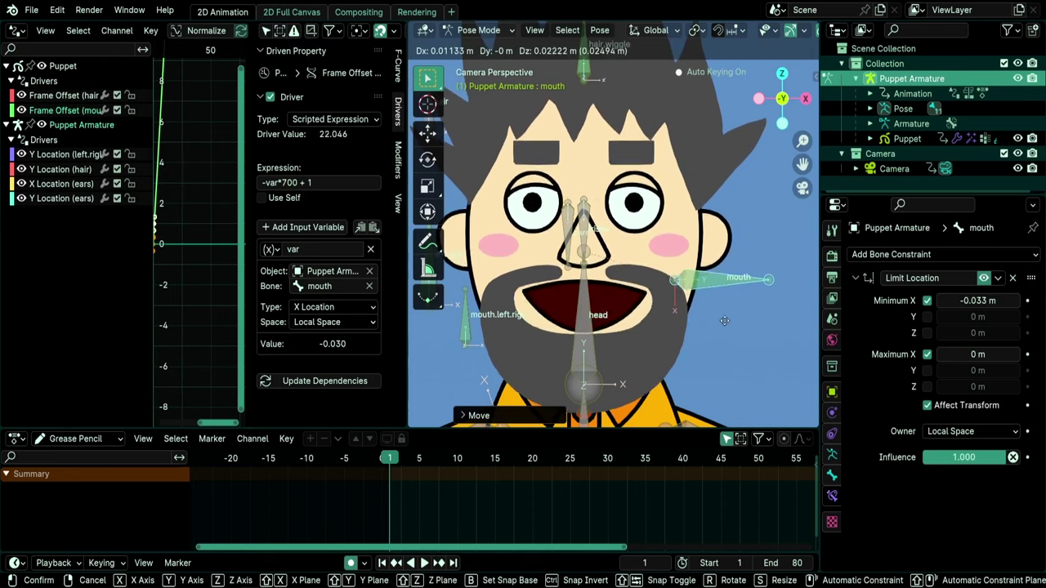
left_click(727, 341)
Open the left.right Y Location driver and move the left.right bone to test it.
left_click(83, 156)
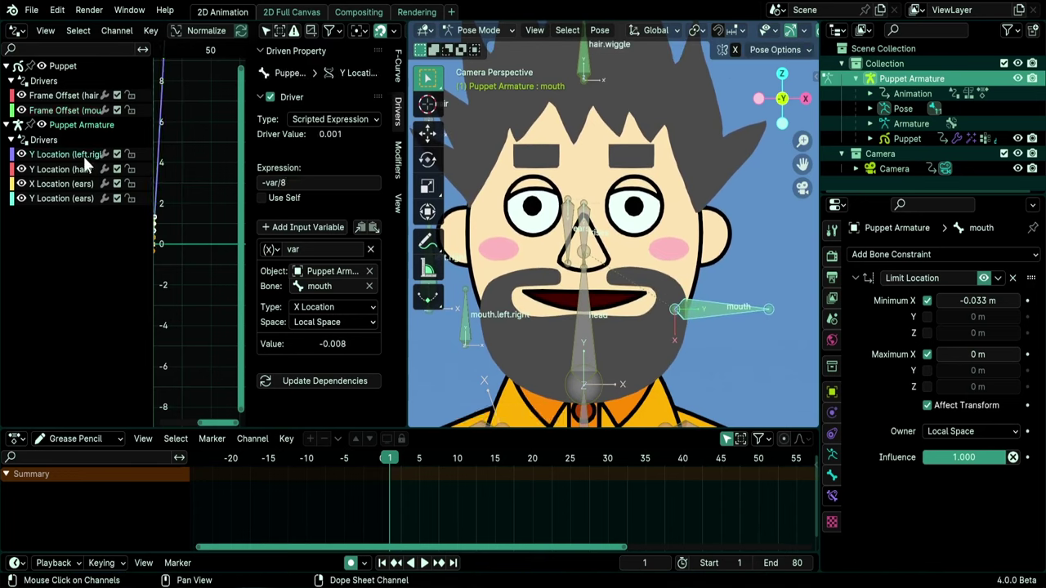
scroll(641, 328, "up", 5)
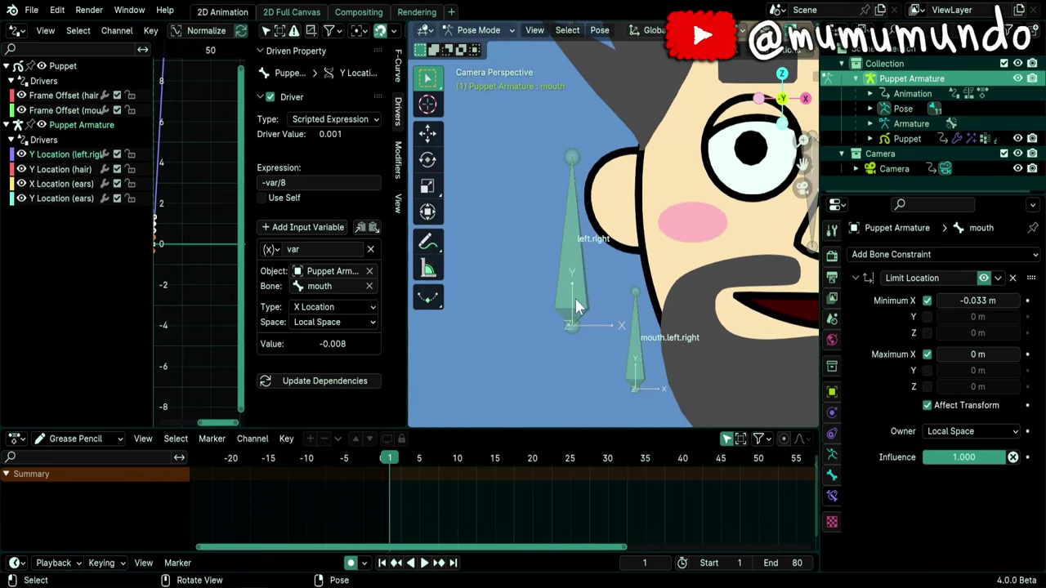
left_click(574, 321)
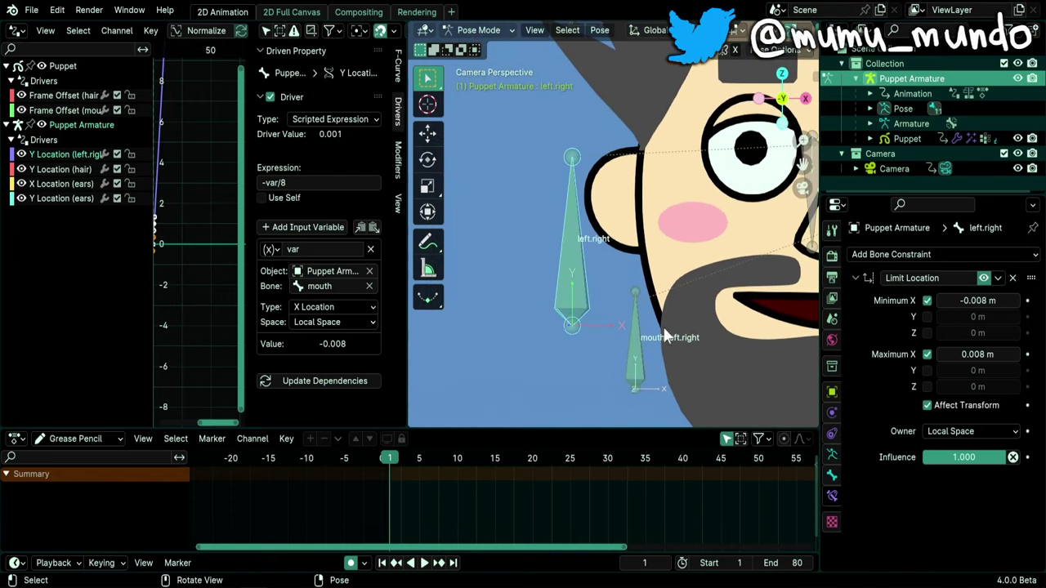
scroll(510, 332, "down", 4)
key("g")
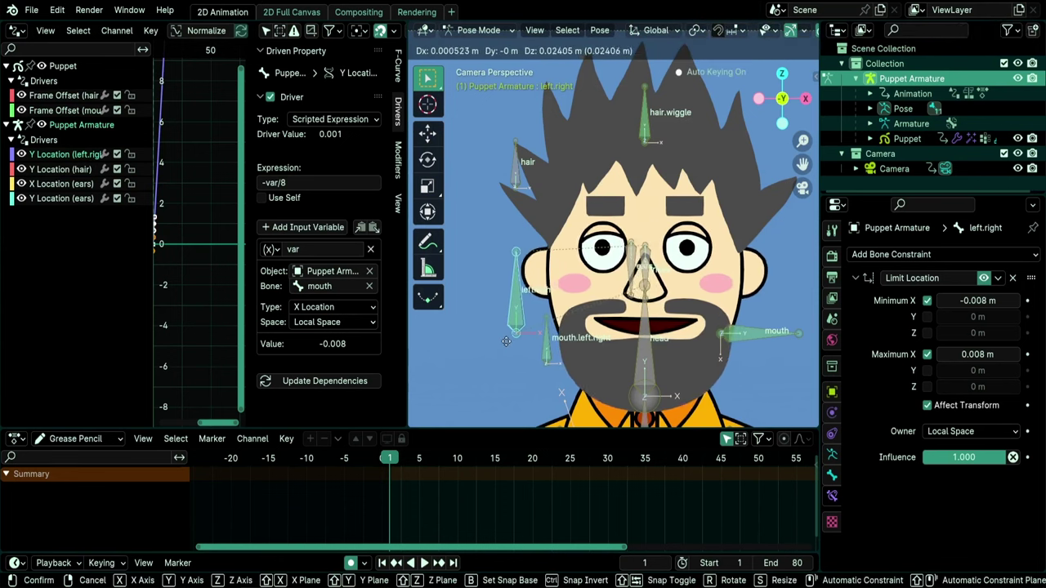
left_click(509, 313)
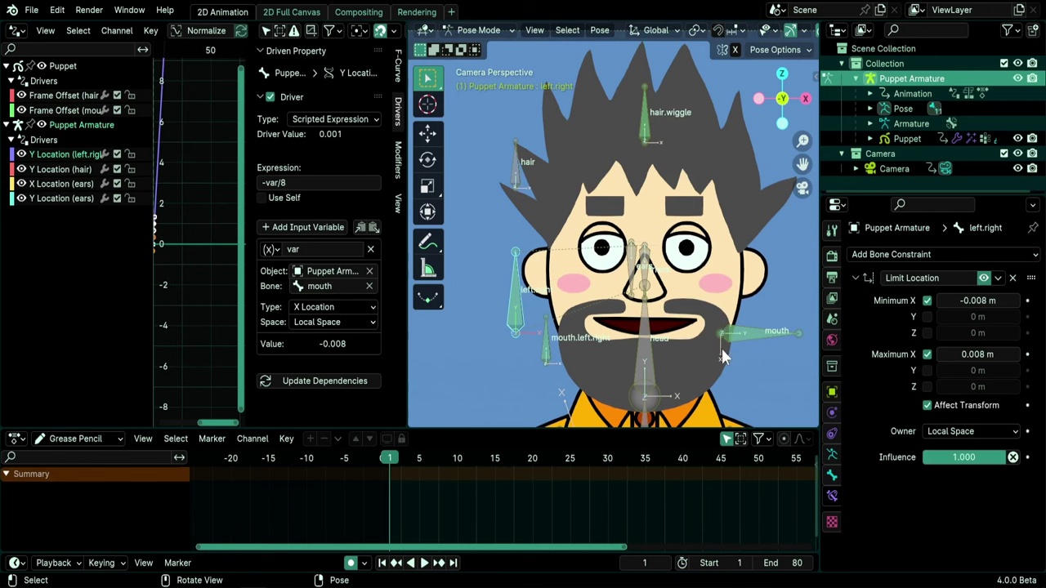
Change the driver expression to -var, test with the mouth bone, then restore -var/8.
left_click(287, 183)
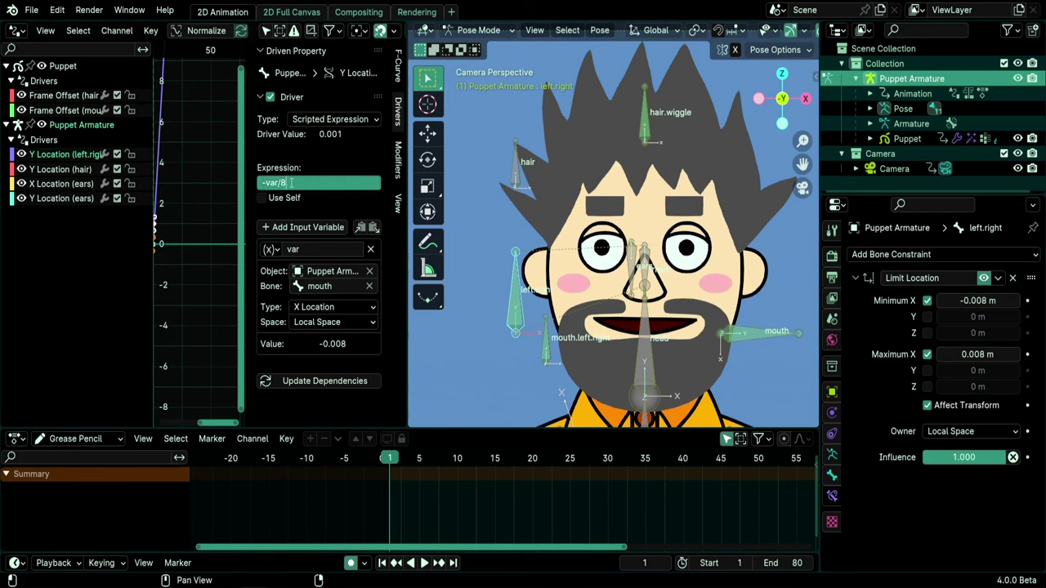
key("BackSpace")
key("BackSpace")
key("Return")
left_click(746, 352)
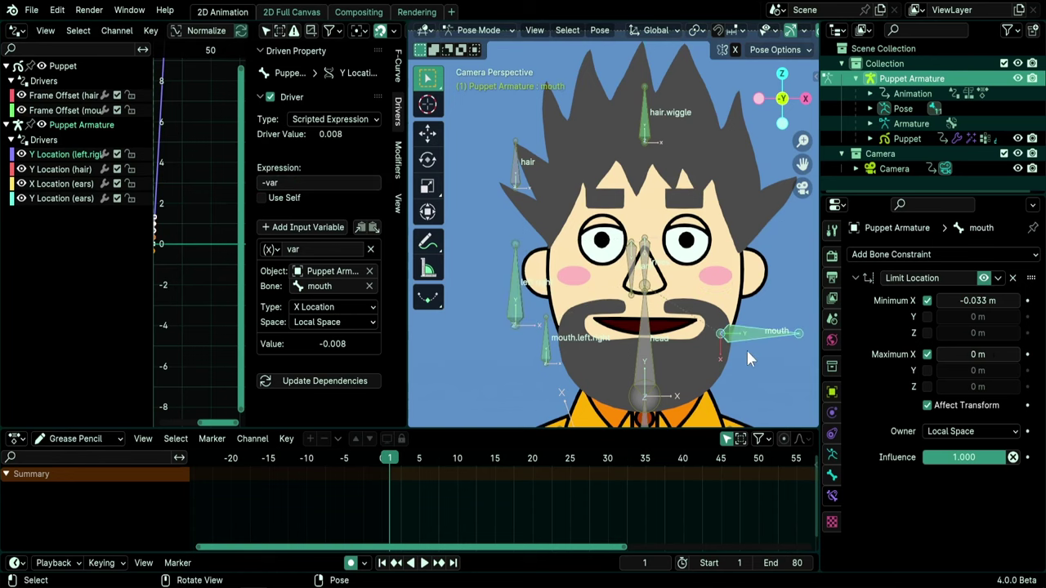
key("g")
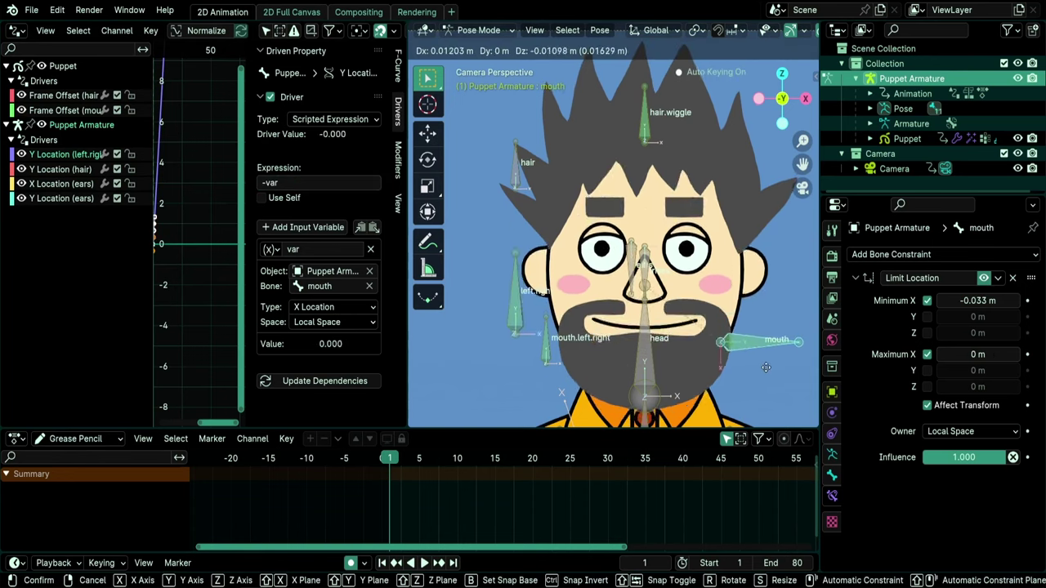
key("Escape")
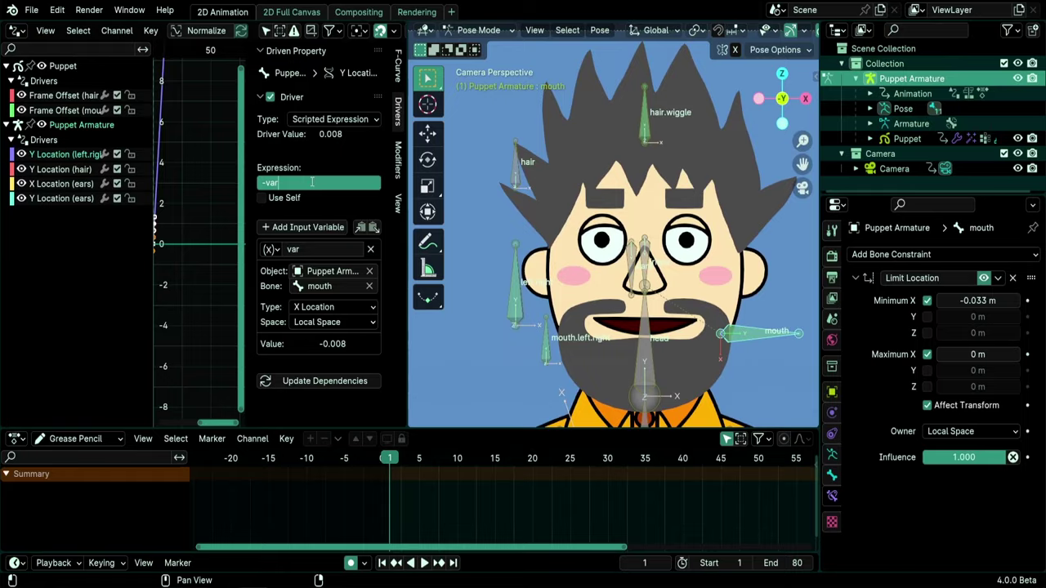
left_click(311, 182)
type("/8")
key("Return")
Check the left.right bone's transforms, then view the hair Y Location and ears X Location (-var/2) drivers.
left_click(519, 325)
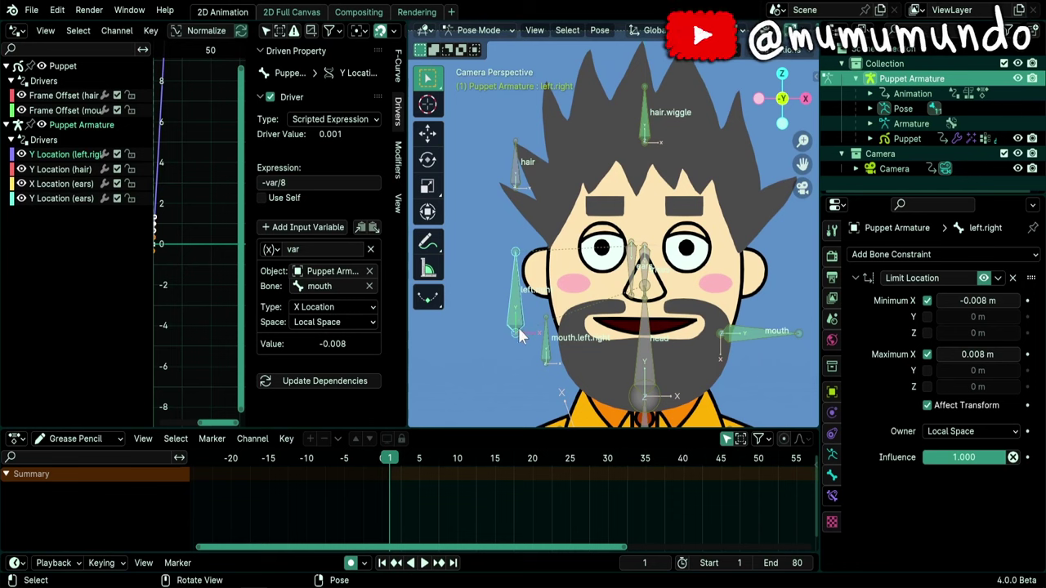
key("n")
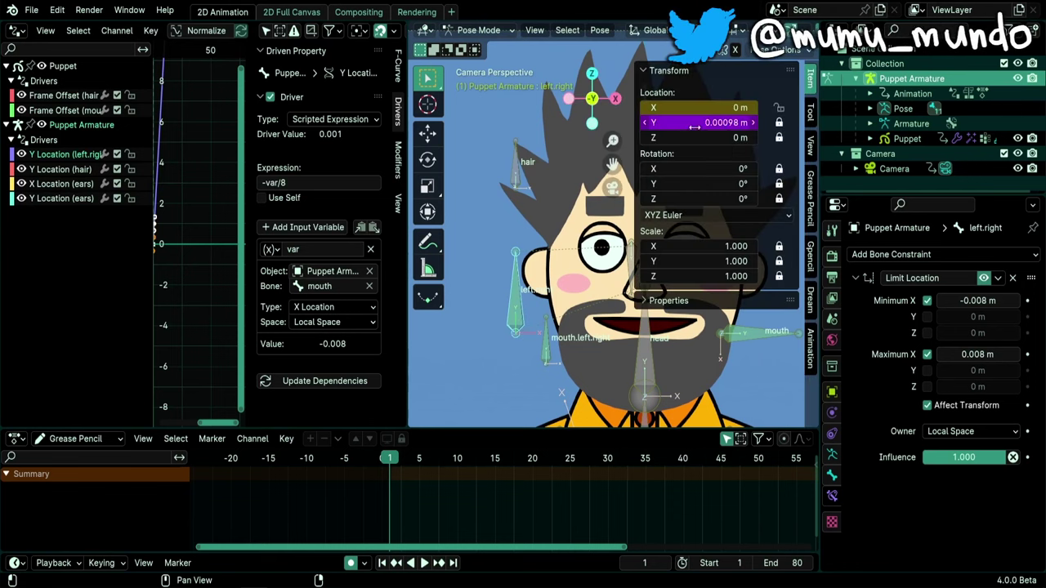
key("n")
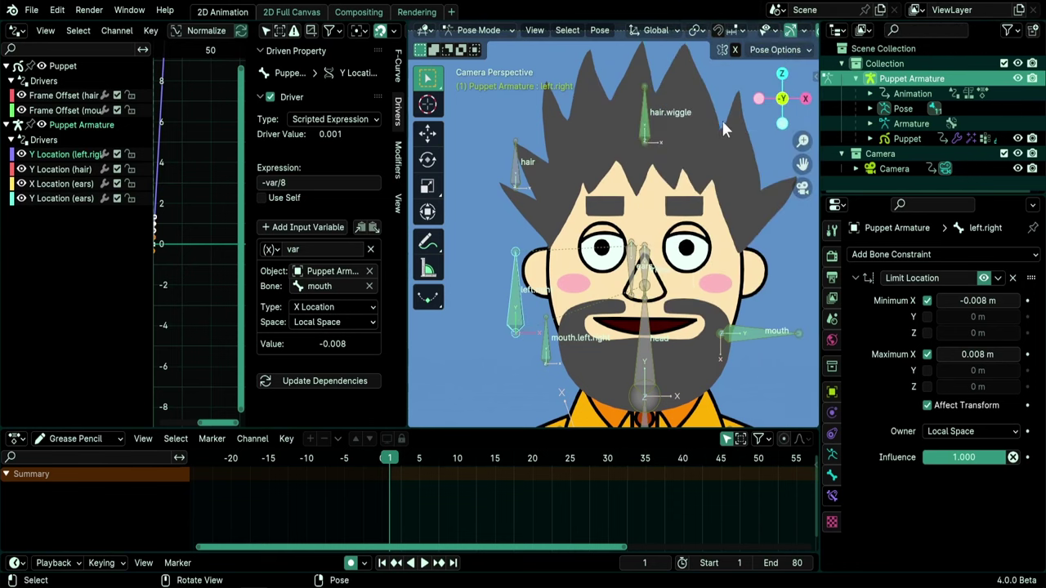
left_click(51, 170)
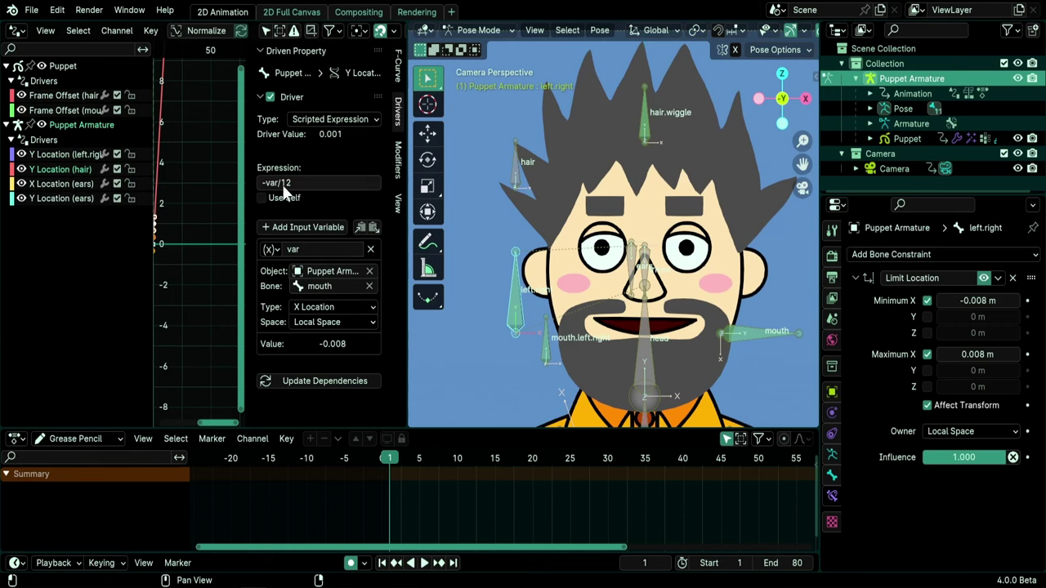
left_click(70, 182)
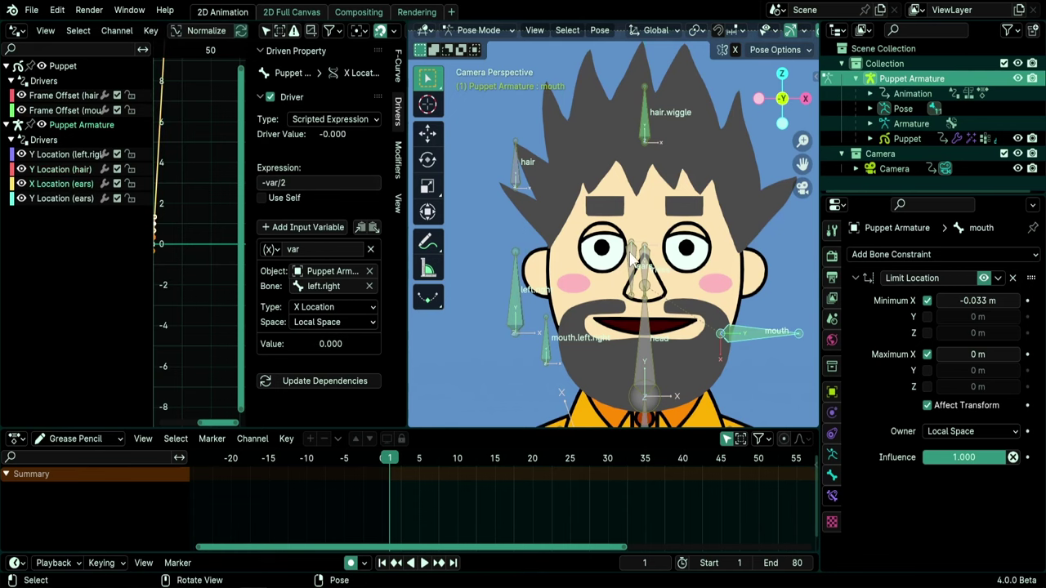
Shift the left.right bone right to its 0.008 m limit and check the ears' values (-0.004 m).
scroll(633, 259, "up", 2)
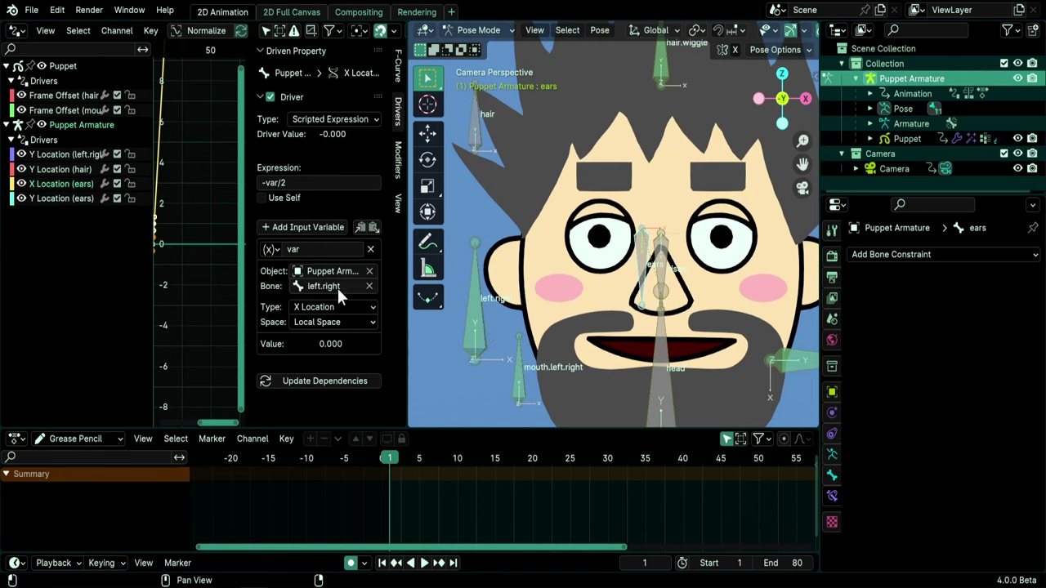
scroll(455, 374, "up", 2)
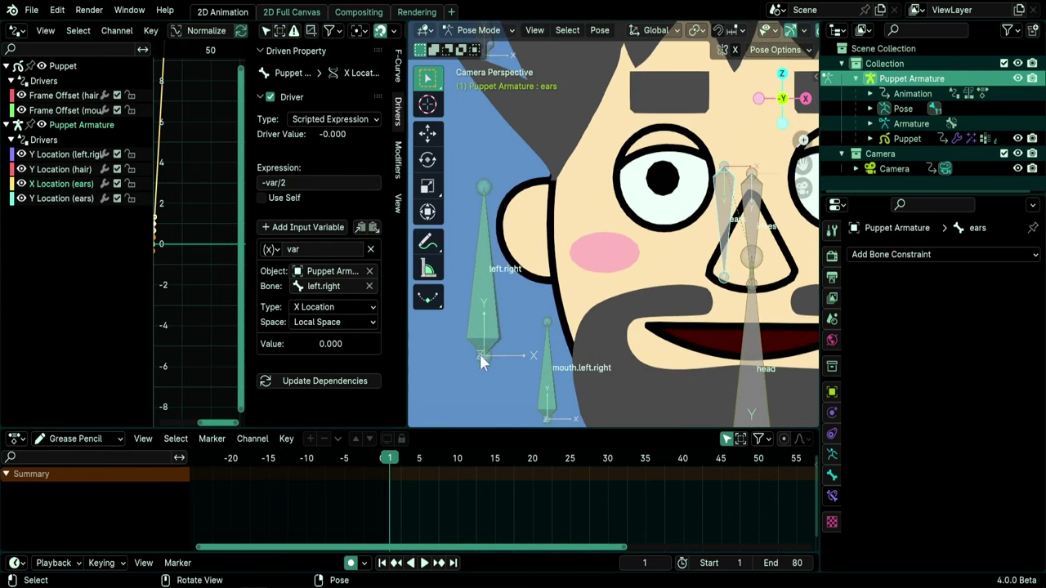
scroll(490, 339, "down", 2)
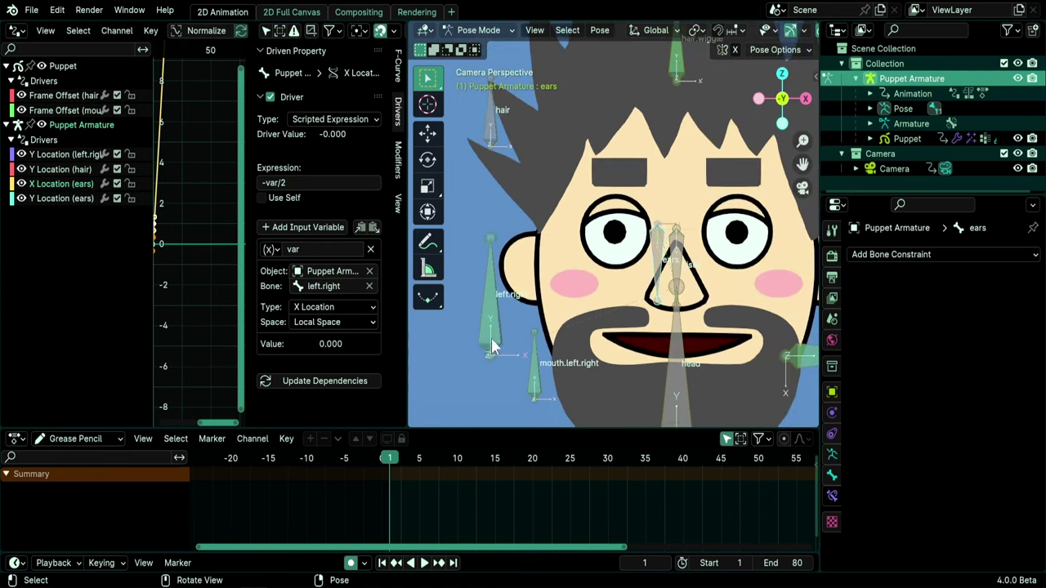
left_click(492, 337)
key("g")
left_click(505, 366)
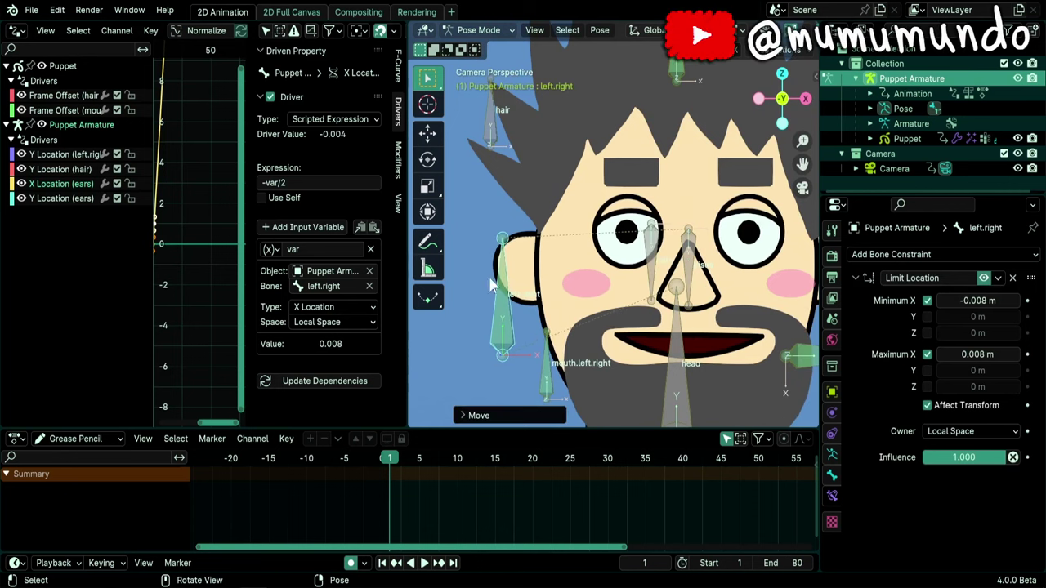
key("g")
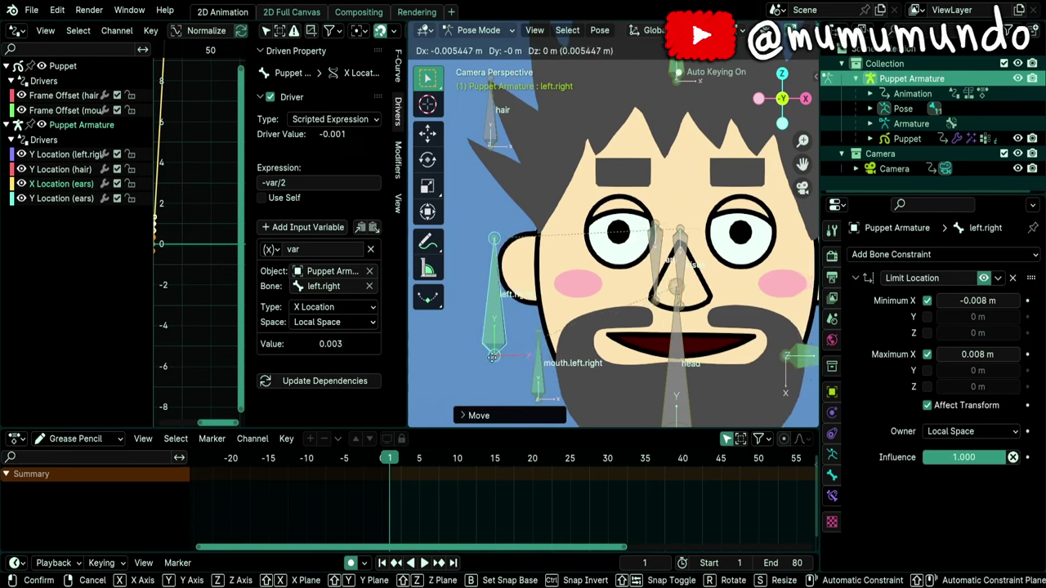
key("Escape")
left_click(652, 261)
key("n")
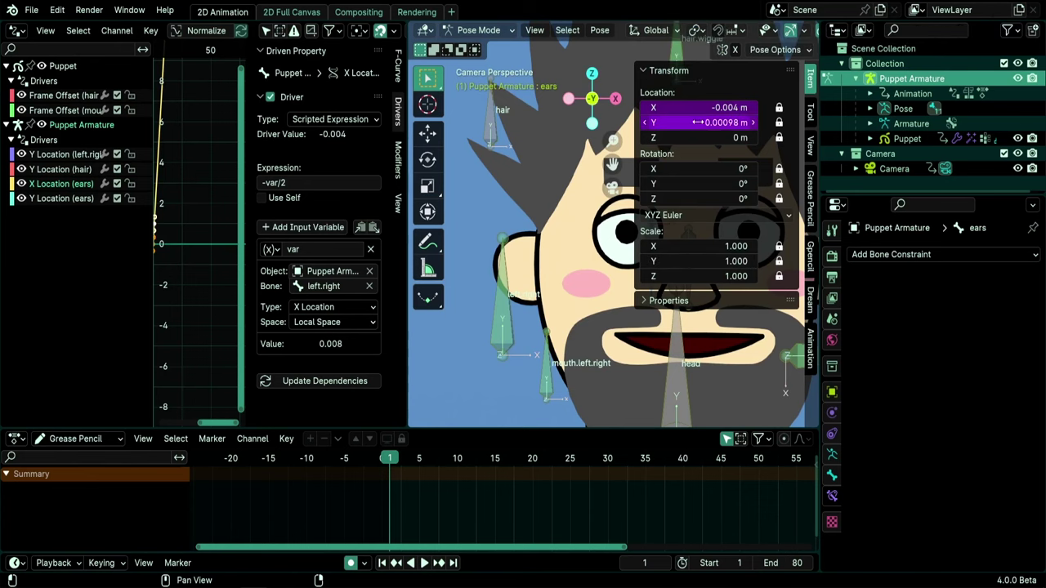
Hide the sidebar and display the ears' Y Location driver.
mouse_move(698, 122)
key("n")
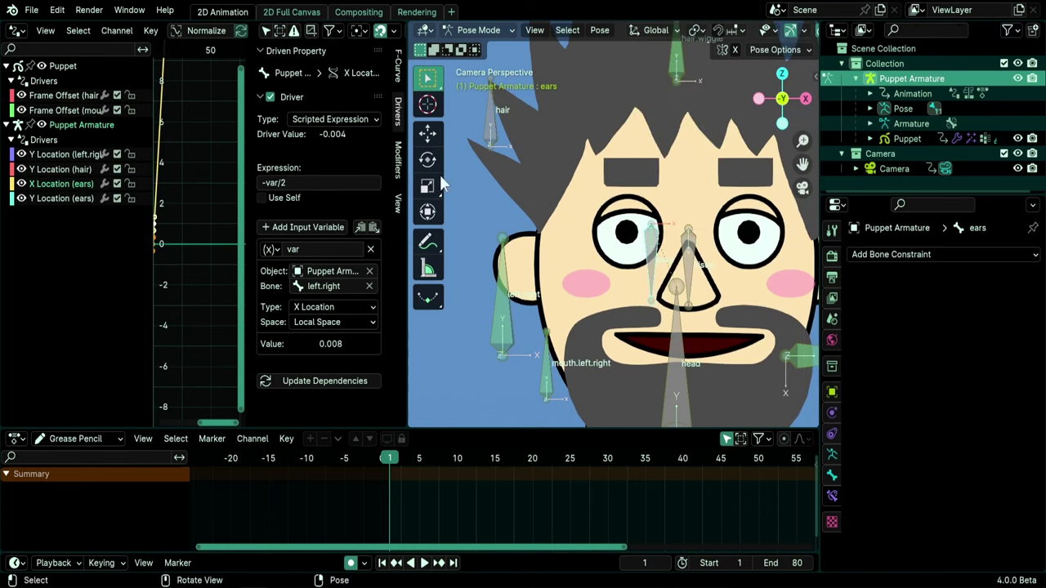
left_click(56, 197)
Recentre the face, open the mouth slightly with the mouth bone, then cancel back to closed.
scroll(654, 272, "up", 3)
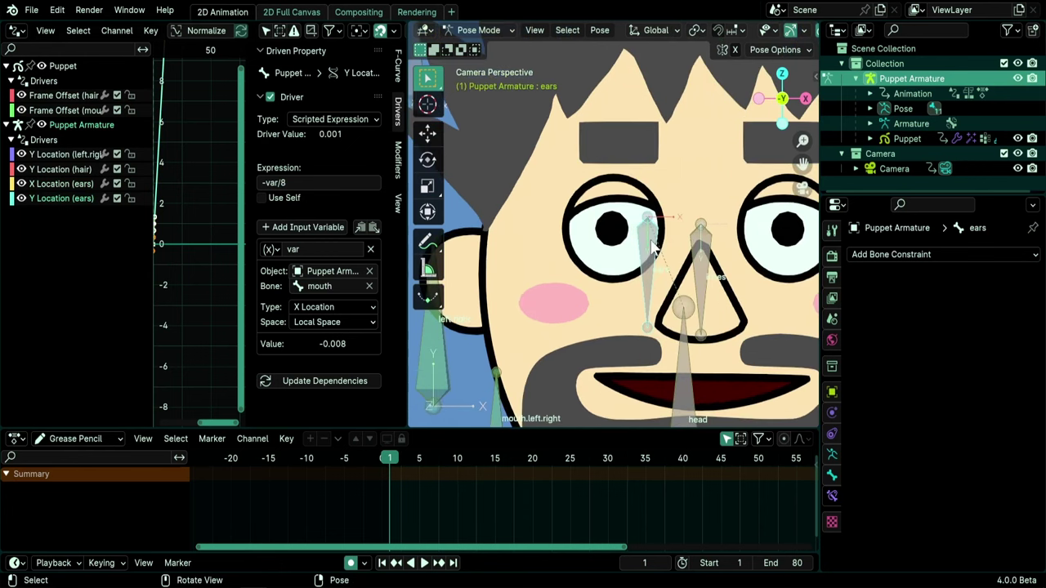
scroll(653, 277, "up", 3)
scroll(643, 292, "down", 5)
middle_click_drag(643, 293, 641, 233, "shift")
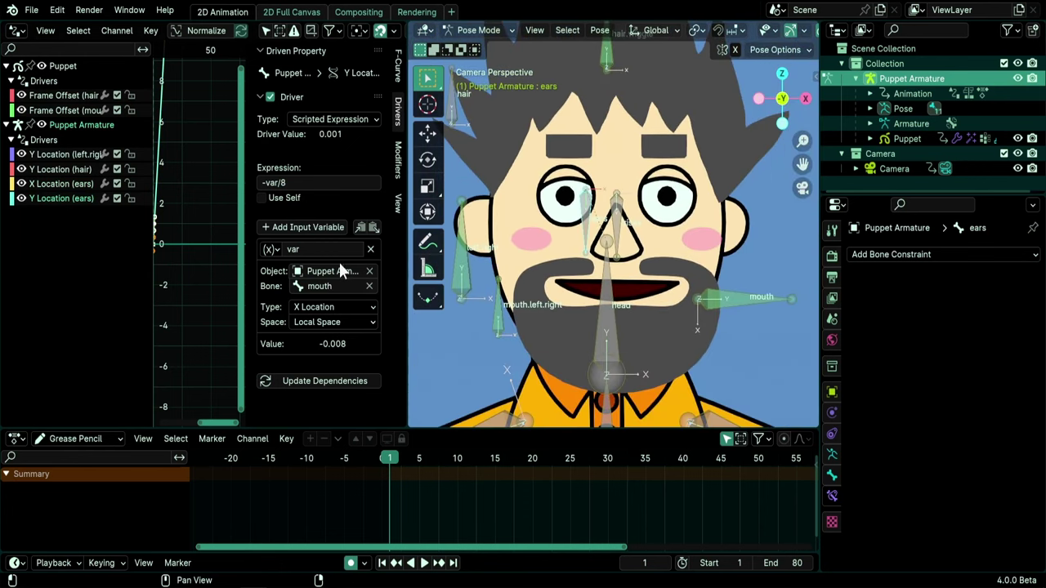
left_click(750, 290)
key("g")
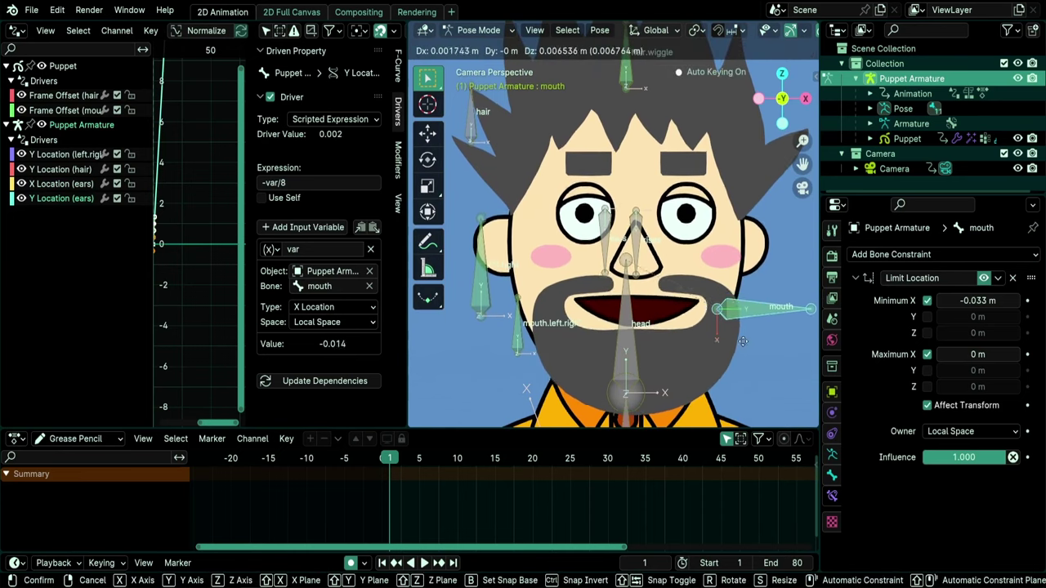
left_click(741, 330)
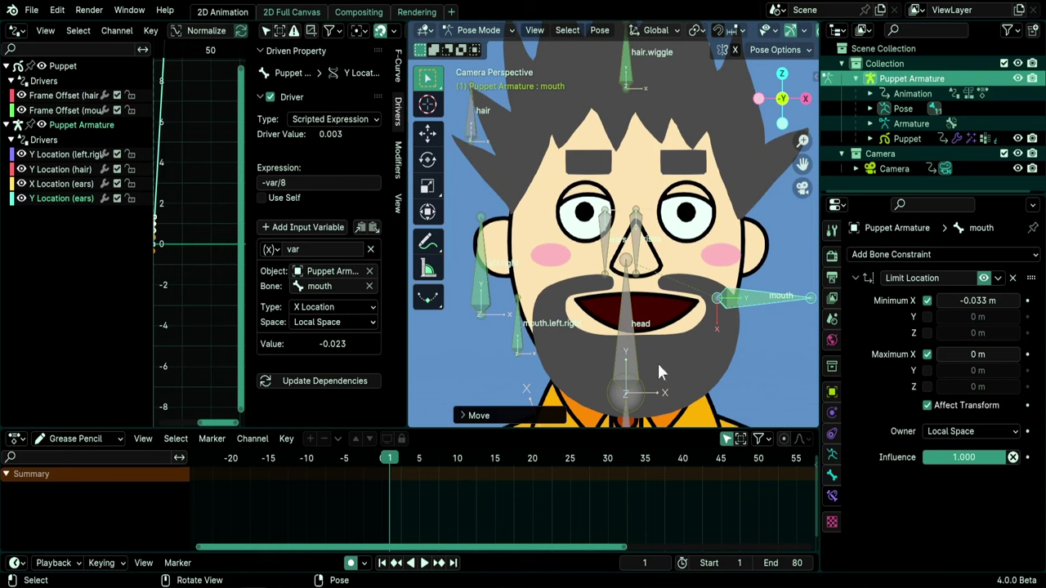
key("g")
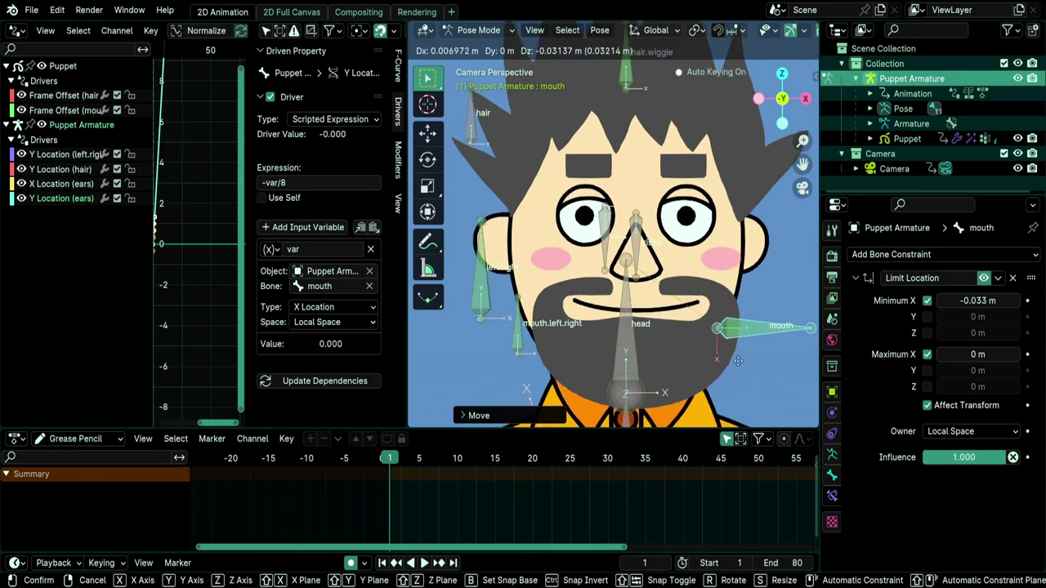
key("Escape")
Show mouth.left.right's Copy Location constraint copying left.right's local X.
scroll(480, 404, "up", 1)
scroll(481, 404, "up", 2)
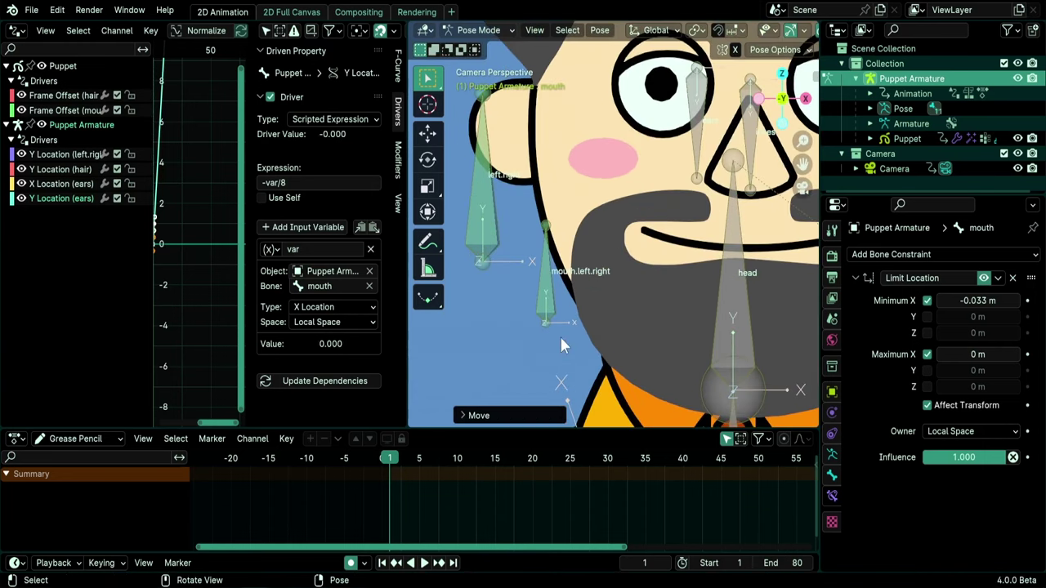
left_click(553, 312)
scroll(587, 318, "down", 2)
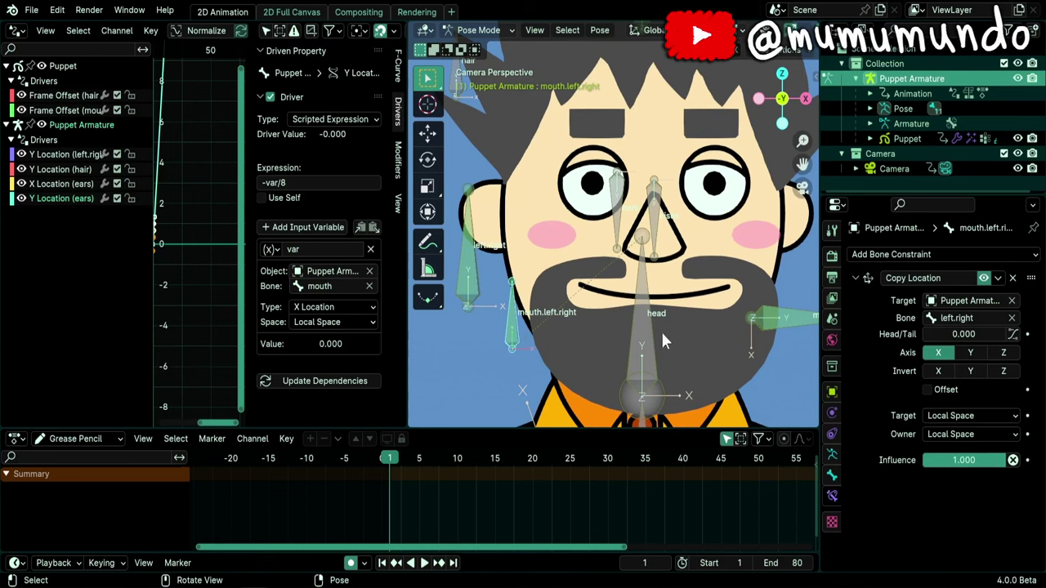
Trial-move the left.right bone several times, cancelling and undoing the moves.
left_click(468, 282)
key("g")
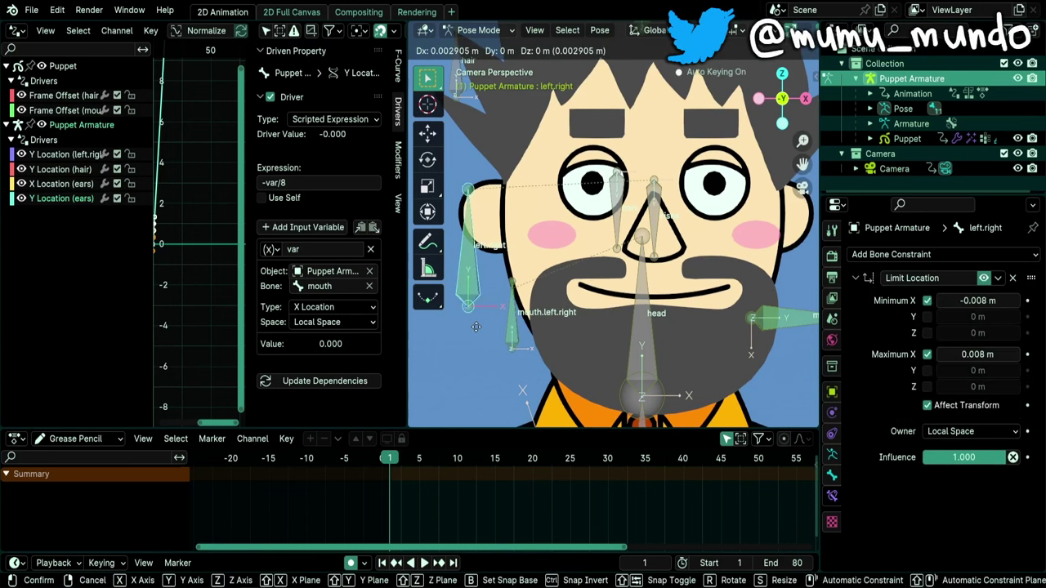
right_click(476, 327)
left_click(514, 342)
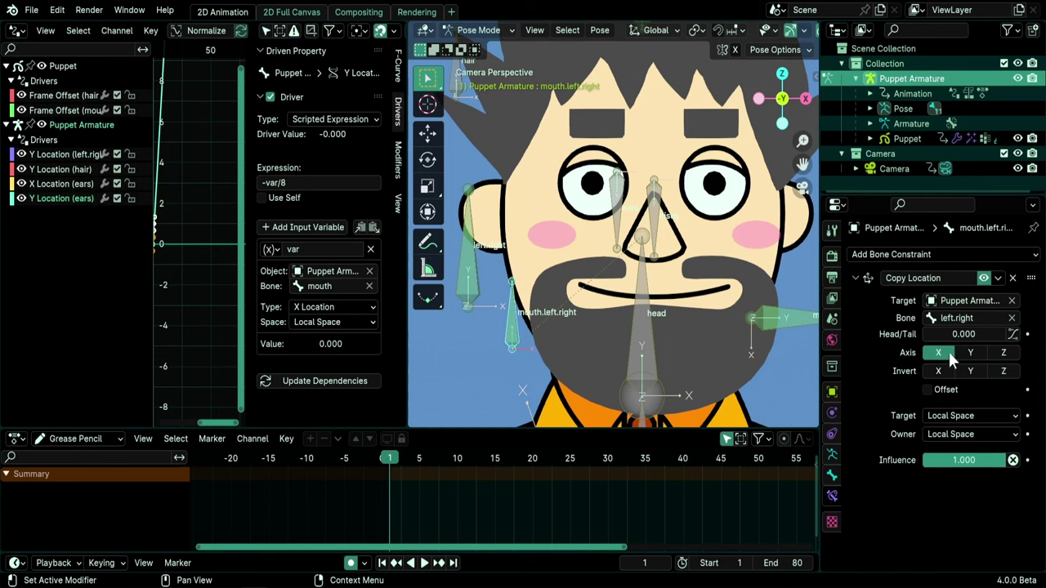
left_click(469, 326)
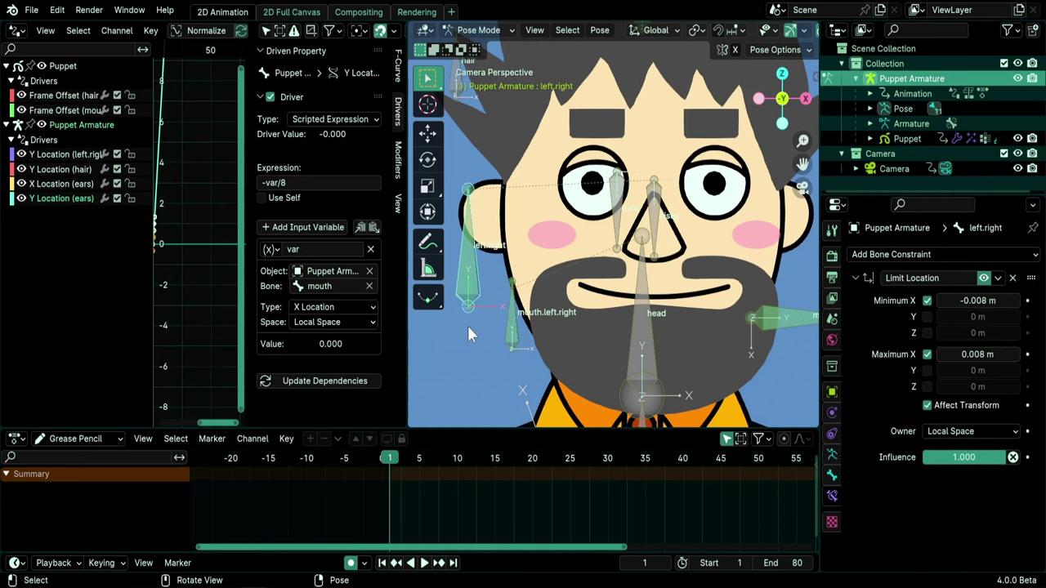
key("g")
left_click(491, 335)
left_click(516, 346)
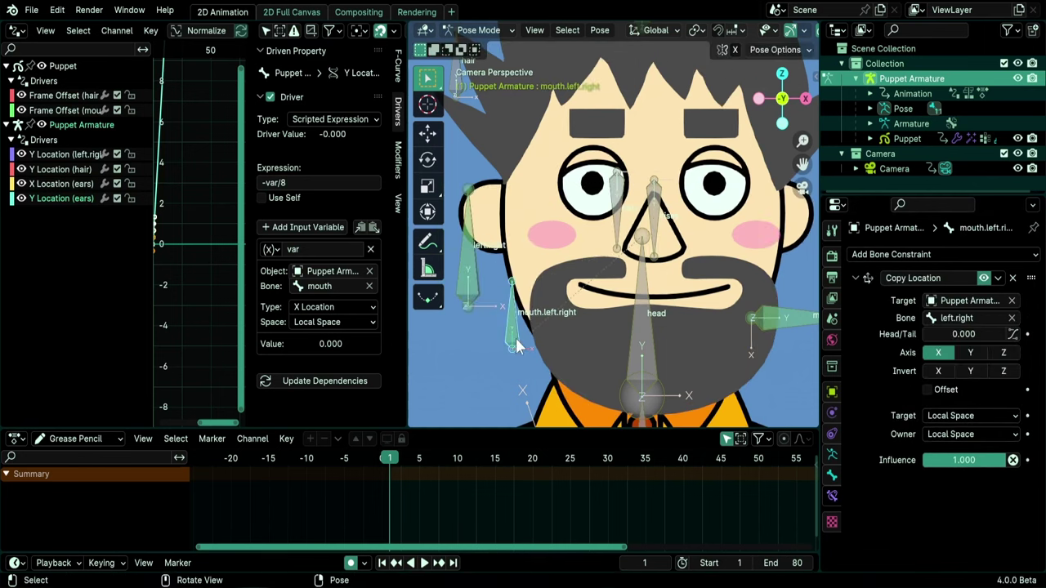
left_click(470, 315)
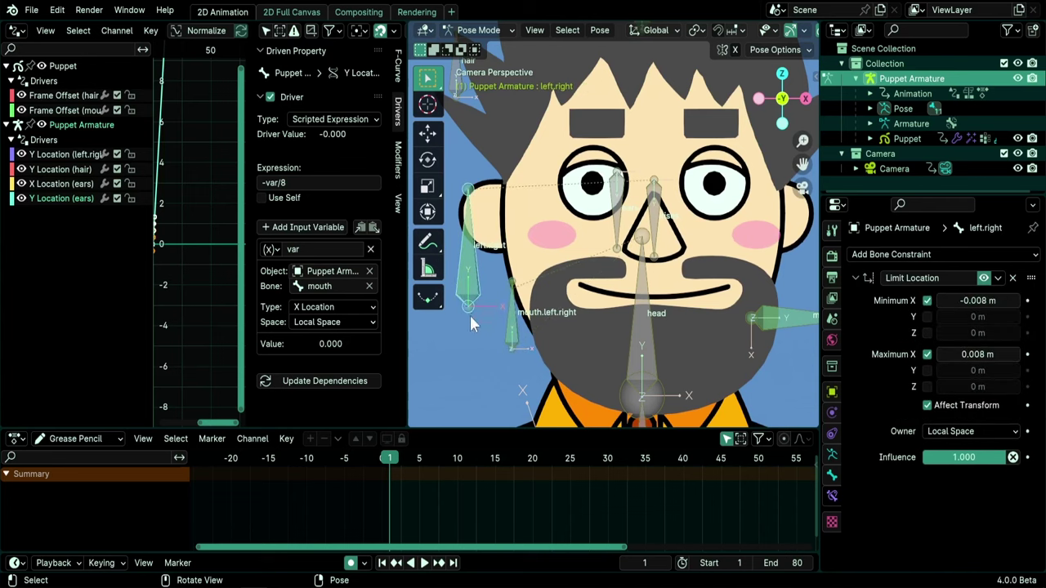
key("g")
key("Escape")
key("ctrl+z")
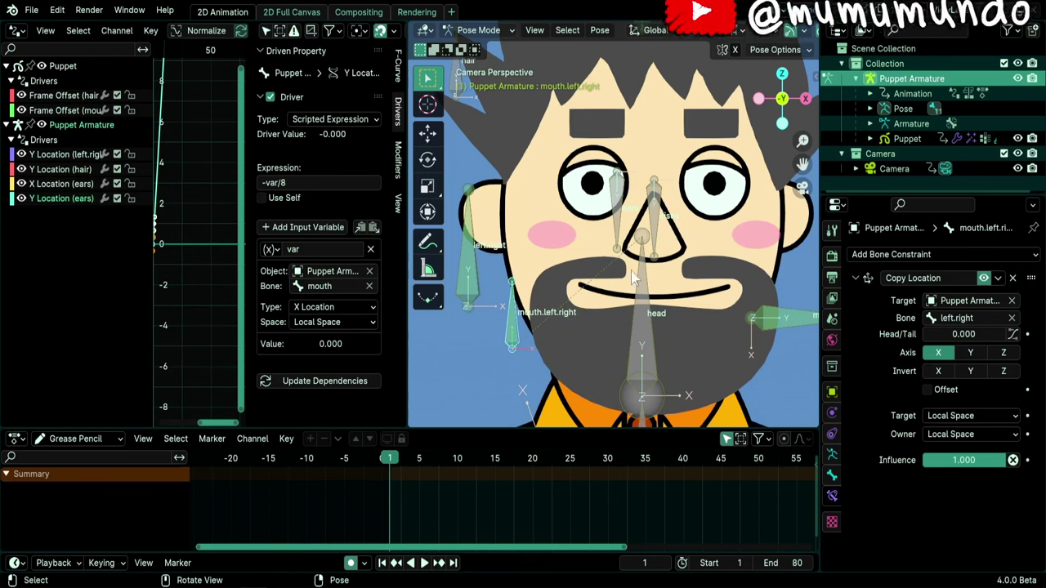
Open the mouth wide, move it back closed, and check mouth.left.right's constraint.
left_click(779, 320)
key("g")
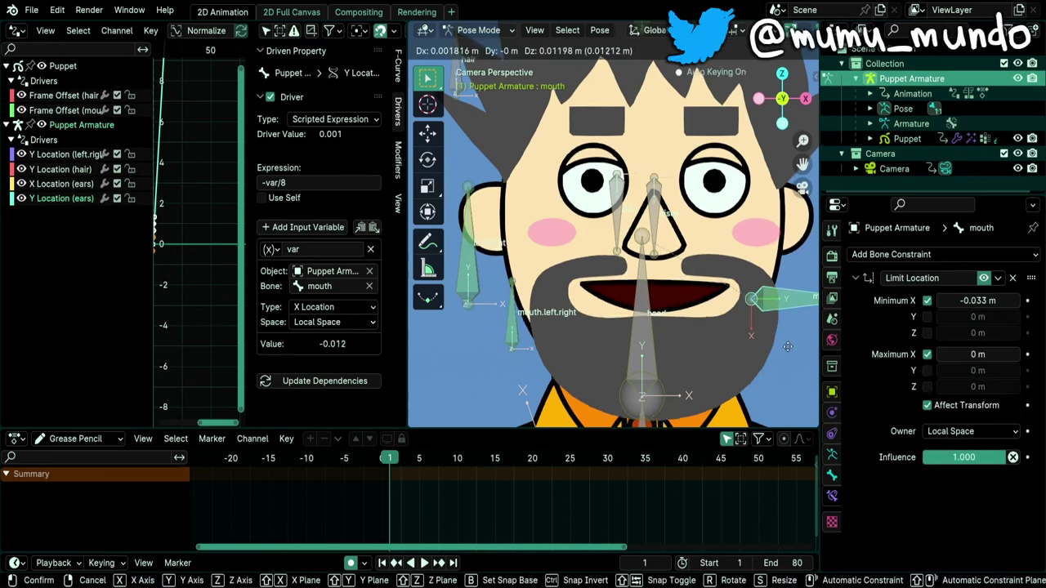
left_click(785, 331)
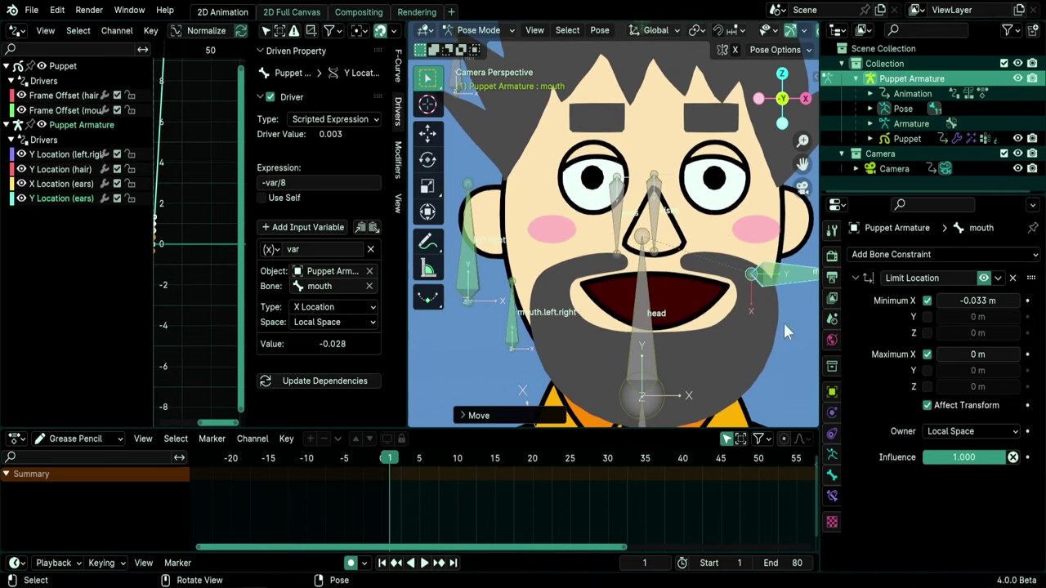
key("g")
left_click(603, 356)
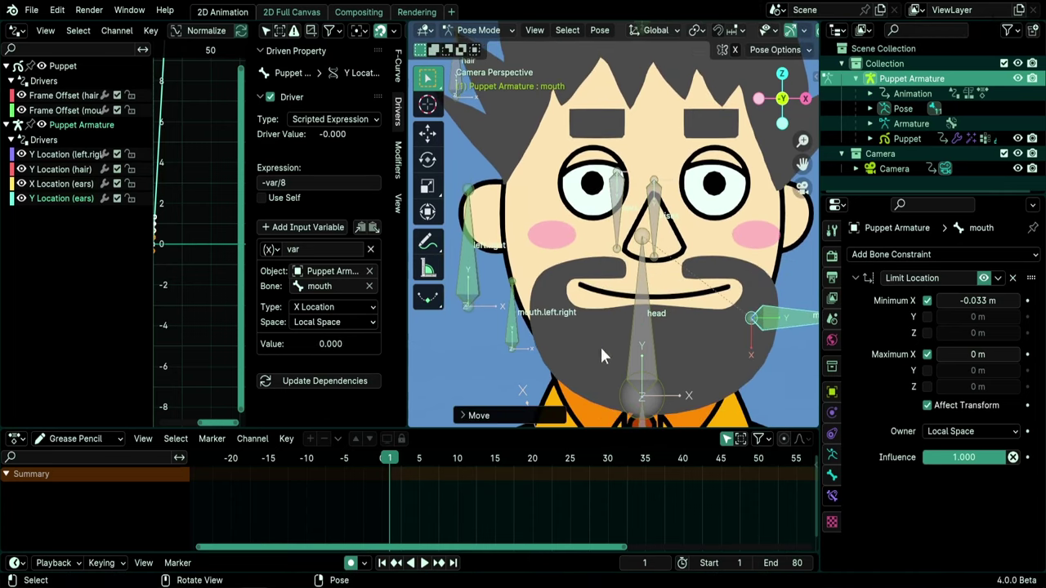
left_click(512, 342)
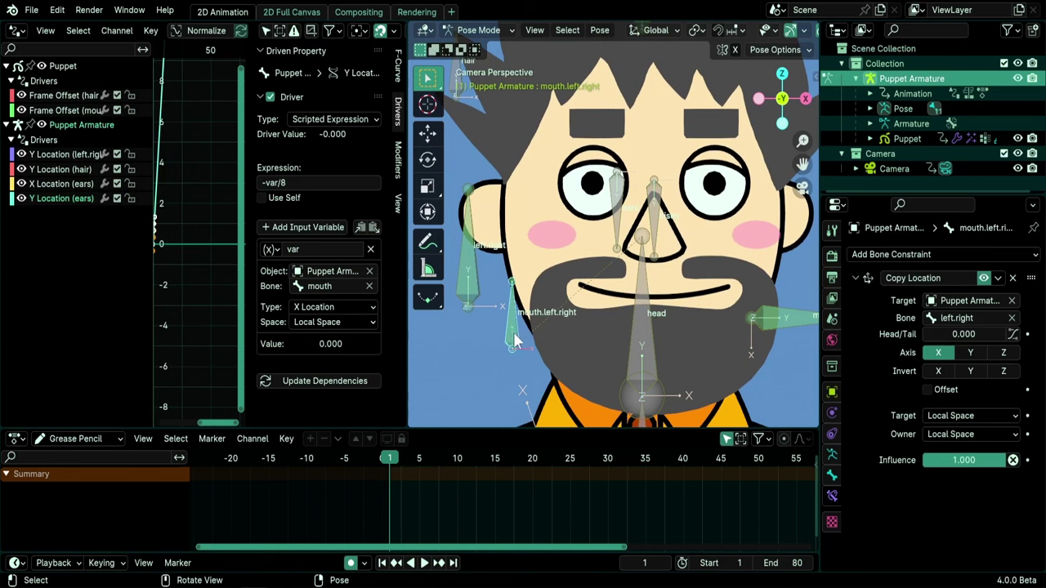
Move left.right within its ±0.008 m limit, recentre the view, and bring up the area-border options.
left_click(472, 320)
key("g")
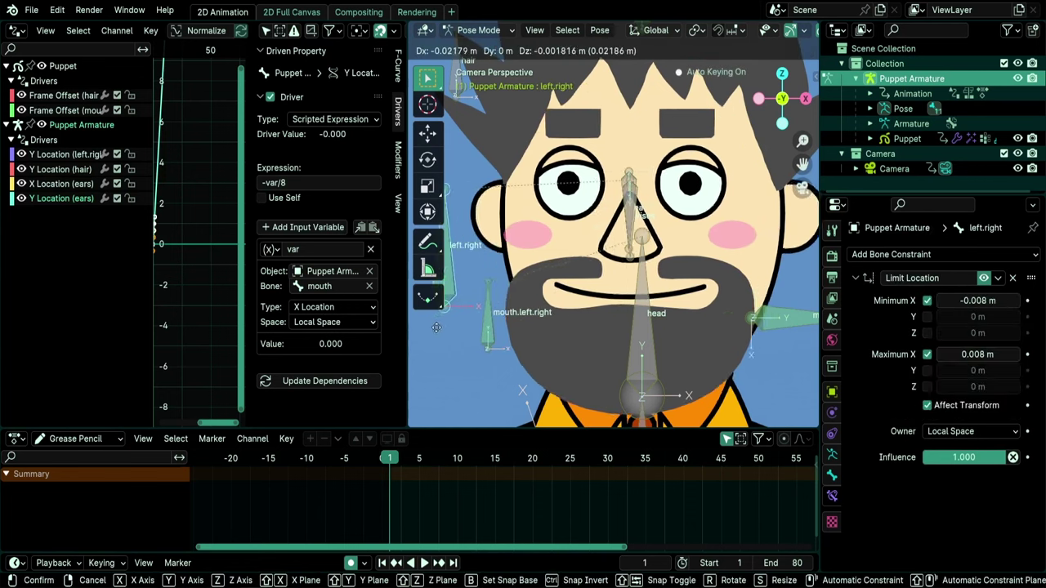
left_click(498, 349)
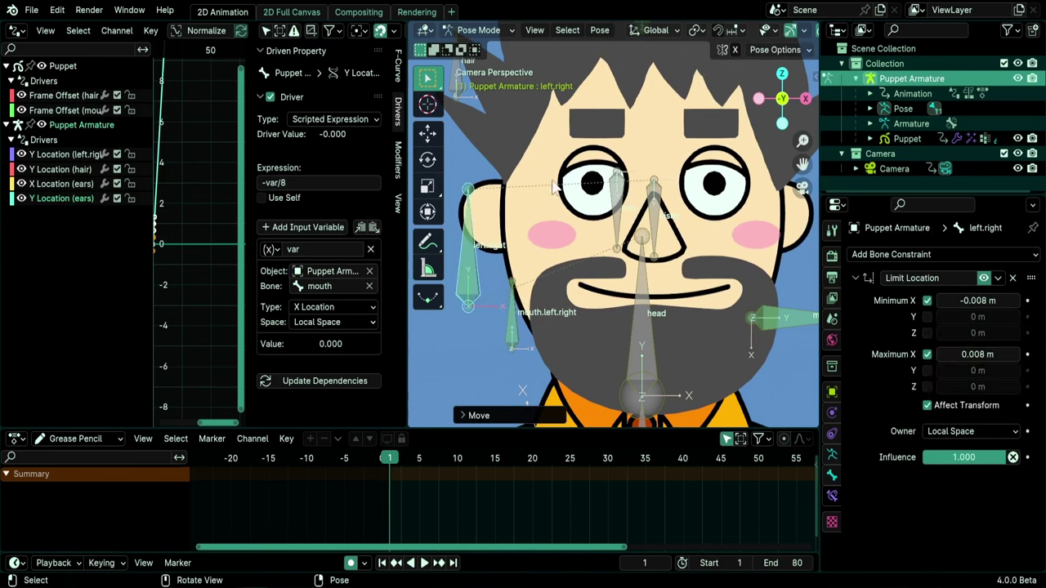
middle_click_drag(544, 294, 528, 279, "shift")
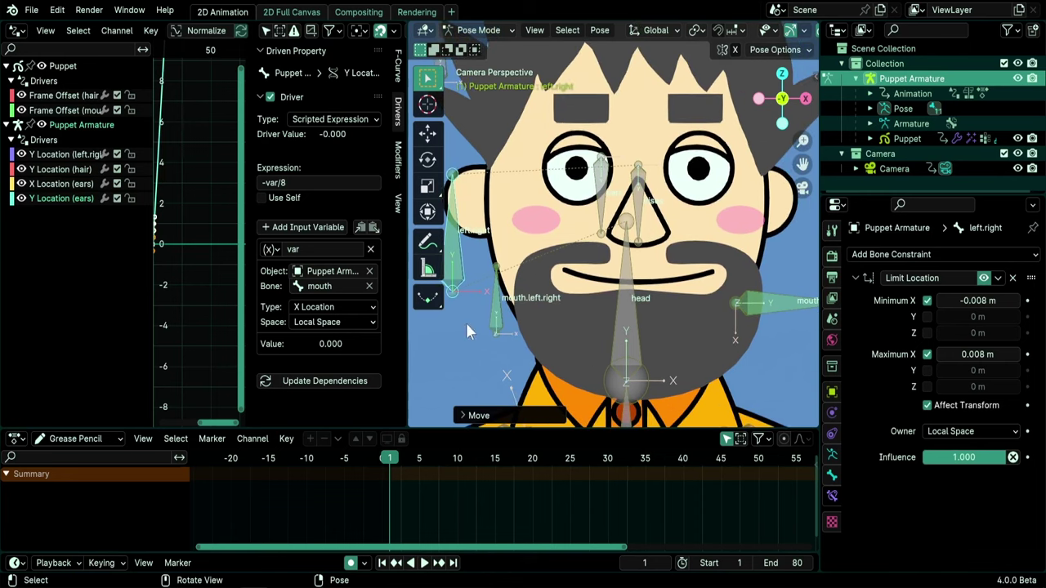
right_click(403, 324)
left_click(379, 355)
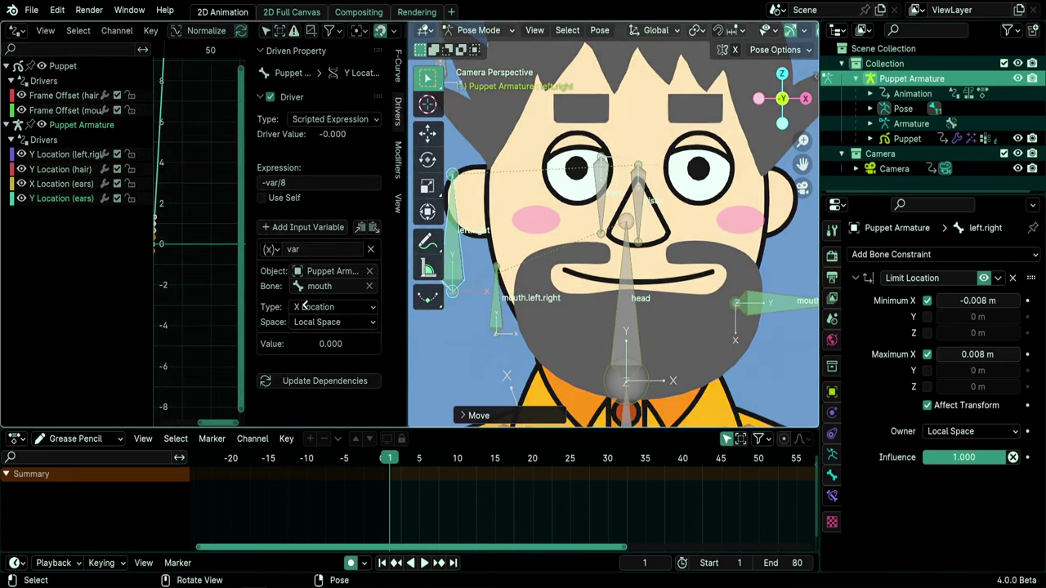
left_click(309, 314)
scroll(490, 294, "down", 6)
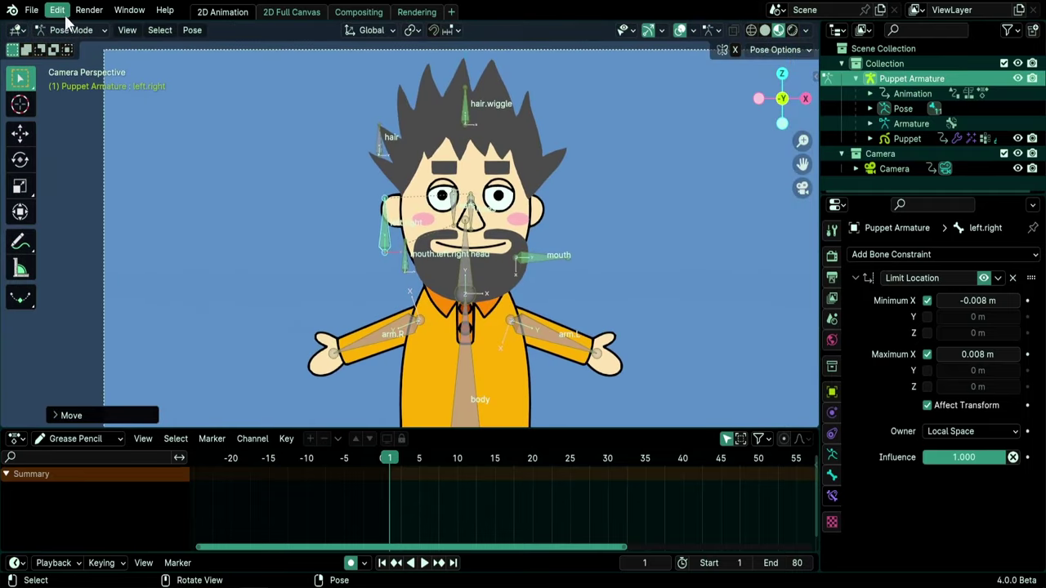
left_click(57, 10)
left_click(101, 219)
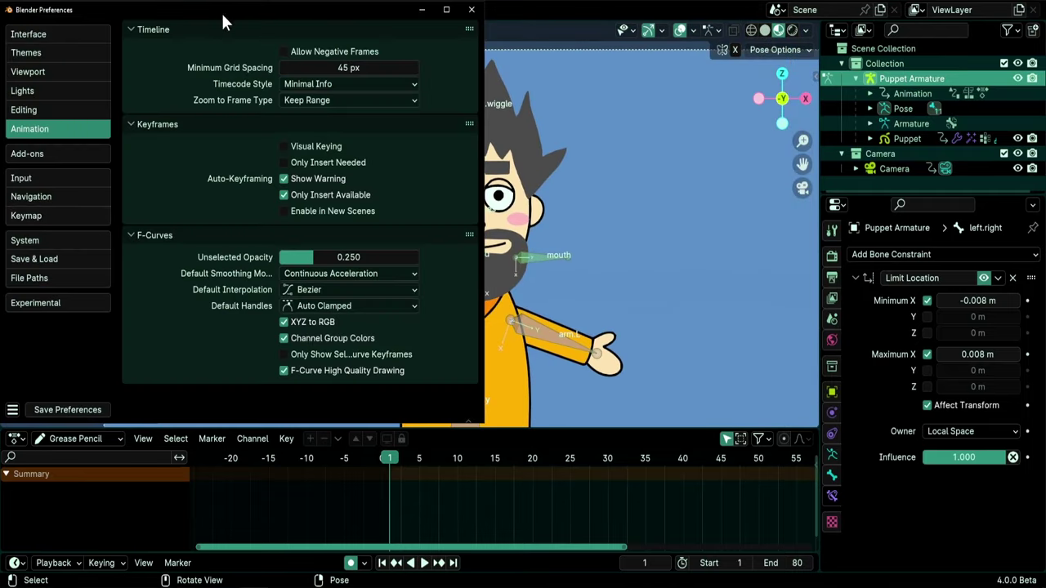
left_click_drag(221, 10, 531, 102)
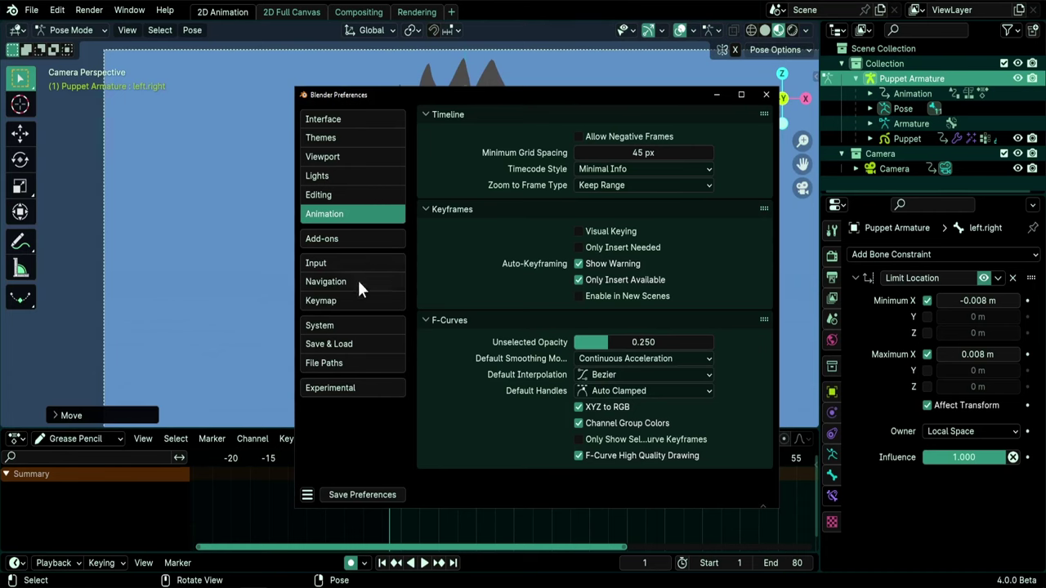
left_click(340, 239)
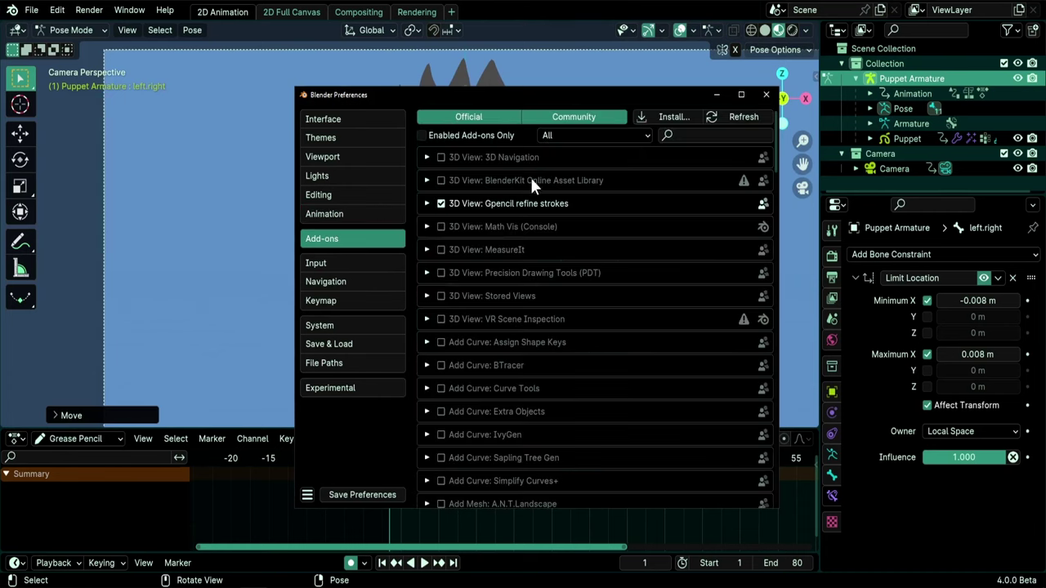
left_click(678, 136)
type("wiggl")
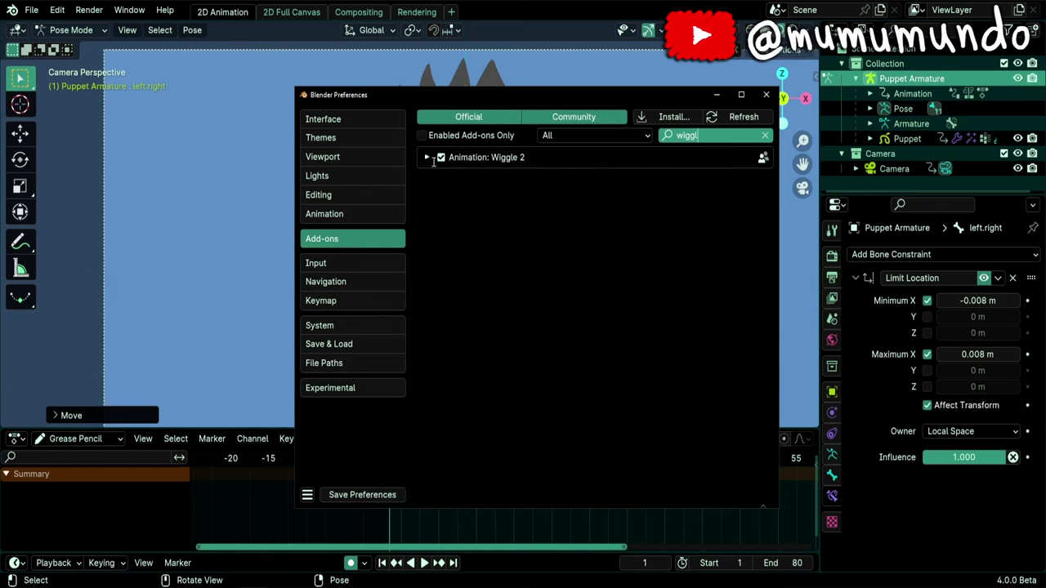
left_click(766, 97)
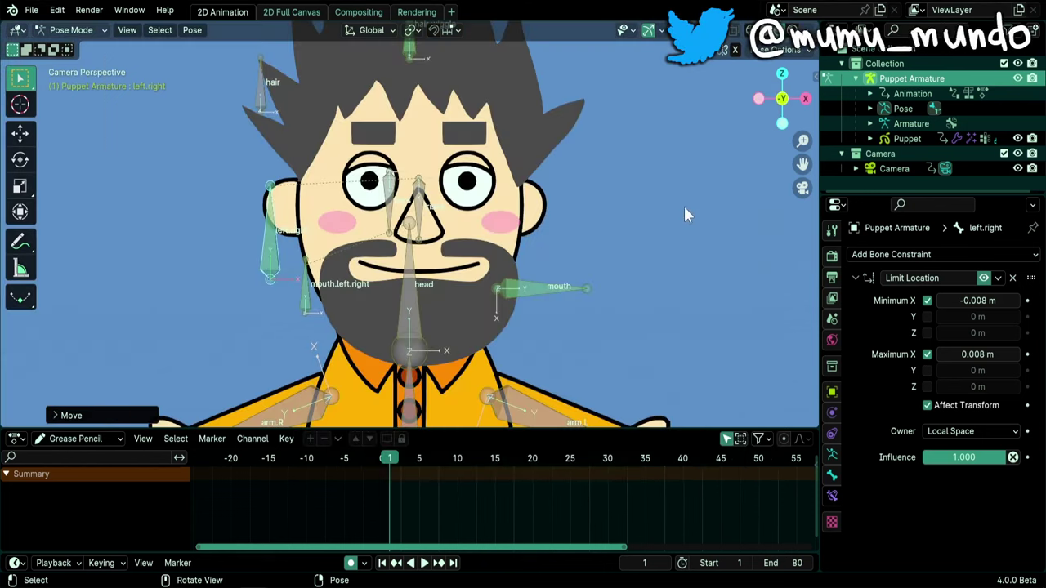
Show the Wiggle 2 sidebar panel and select the hair.wiggle bone.
key("n")
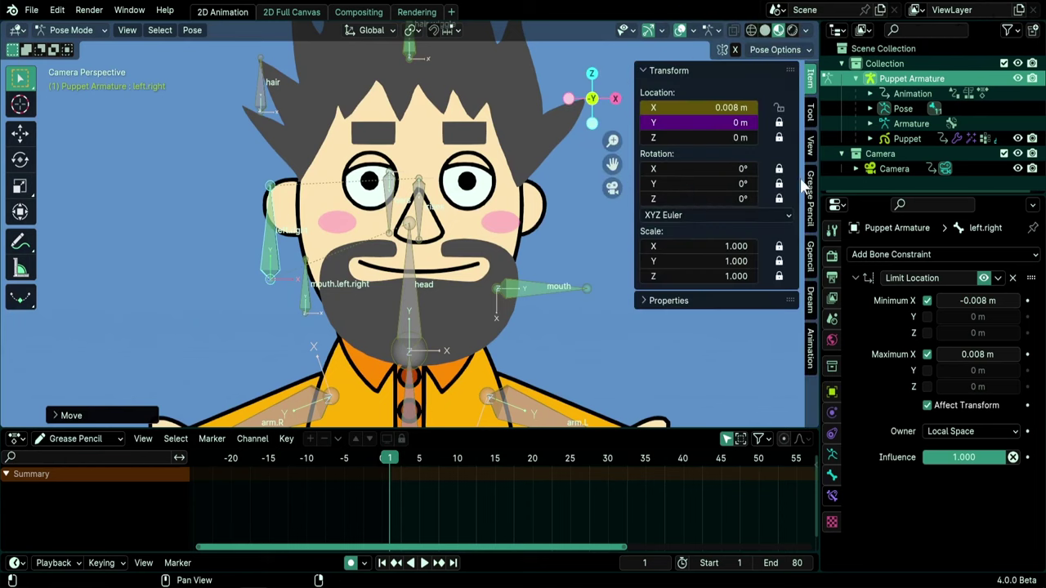
left_click(810, 348)
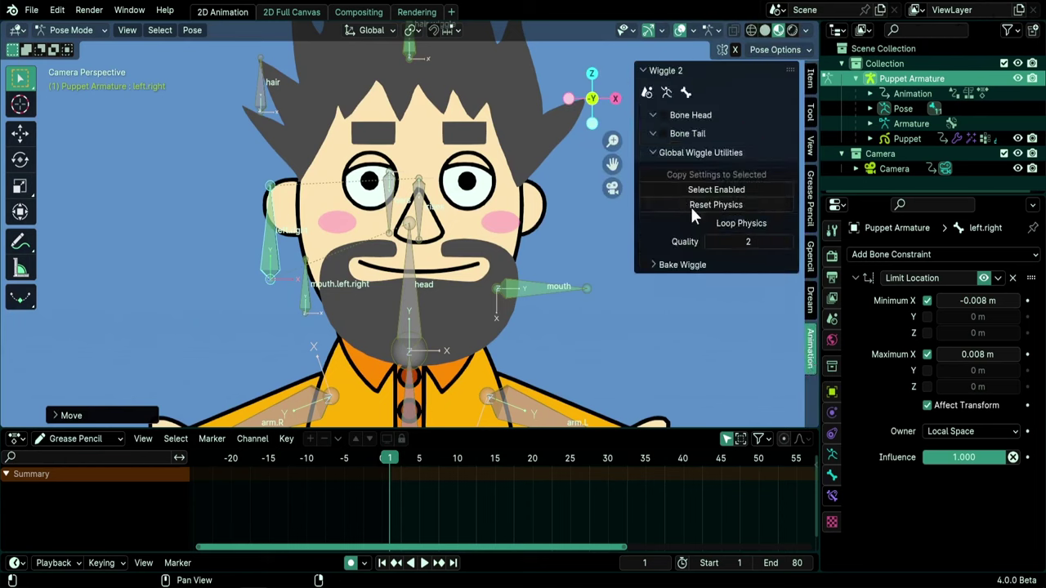
scroll(623, 184, "up", 2)
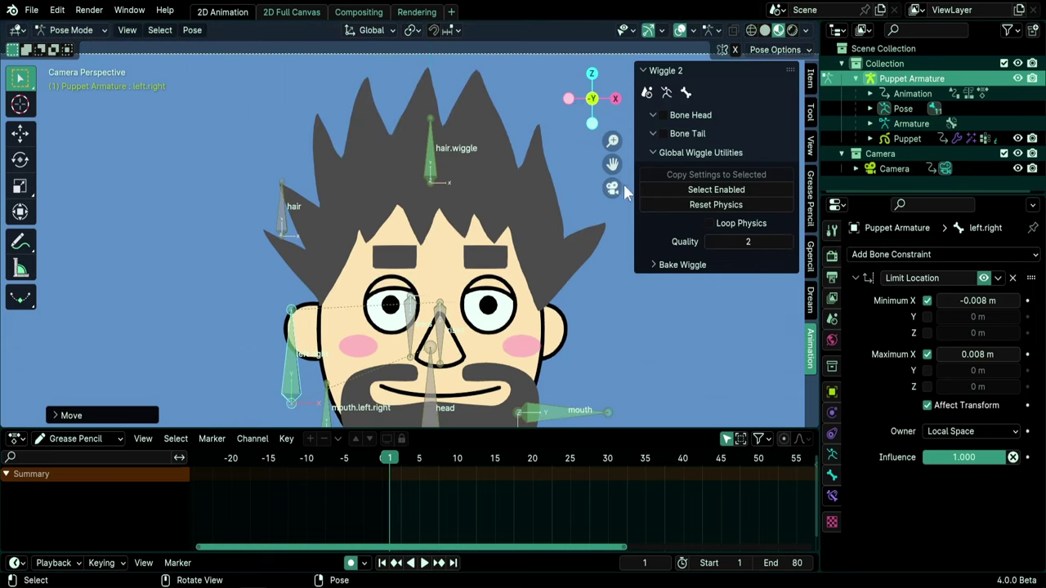
scroll(457, 168, "up", 1)
left_click(406, 159)
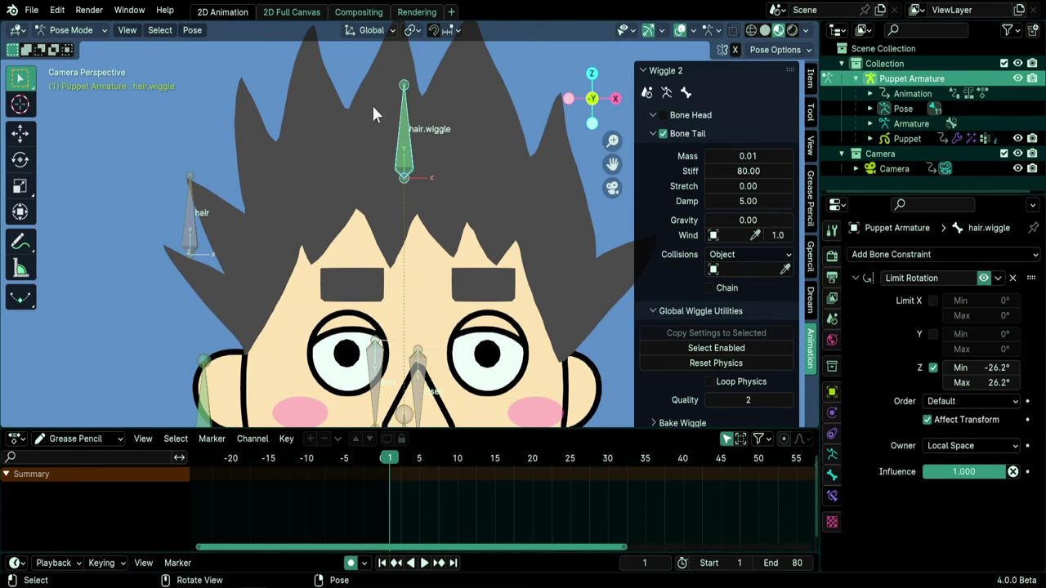
scroll(437, 237, "down", 2)
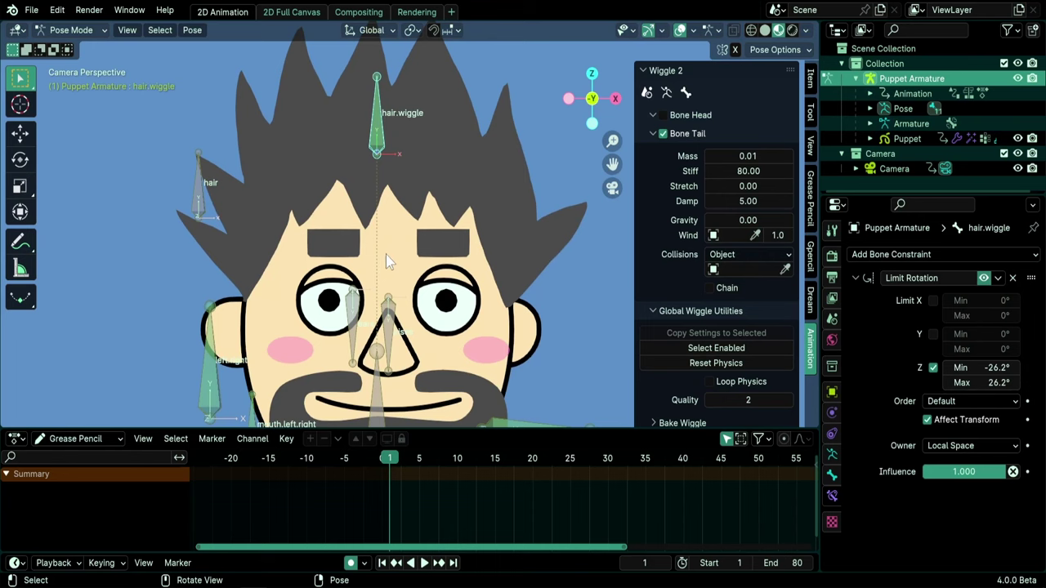
Try Gravity 1 on hair.wiggle, then undo back to 0.
left_click(769, 222)
type("1")
key("Return")
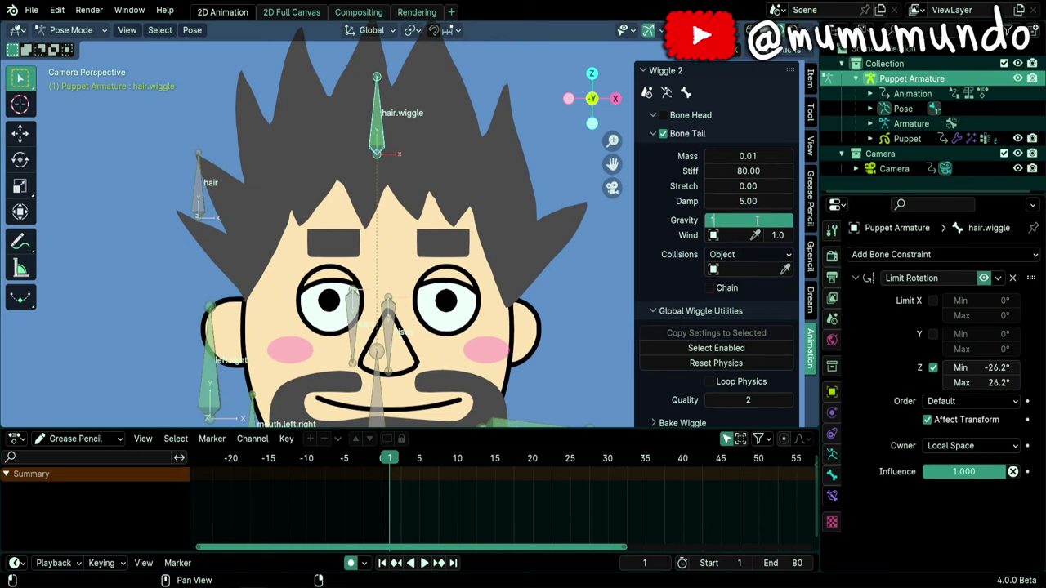
key("ctrl+z")
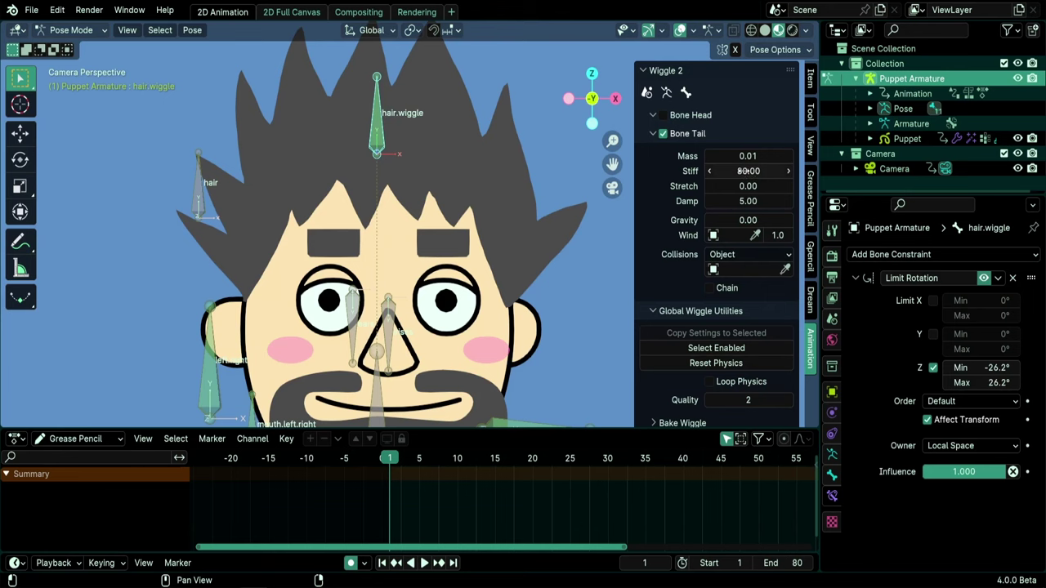
Switch the Dope Sheet to Action Editor, assign puppet.anim.test, and start playback.
left_click(79, 440)
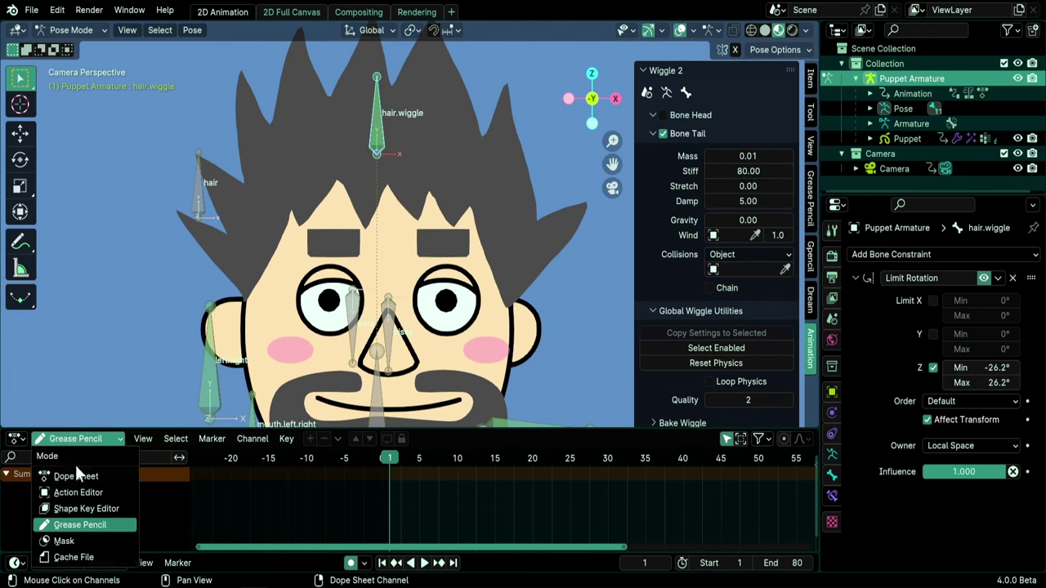
left_click(78, 493)
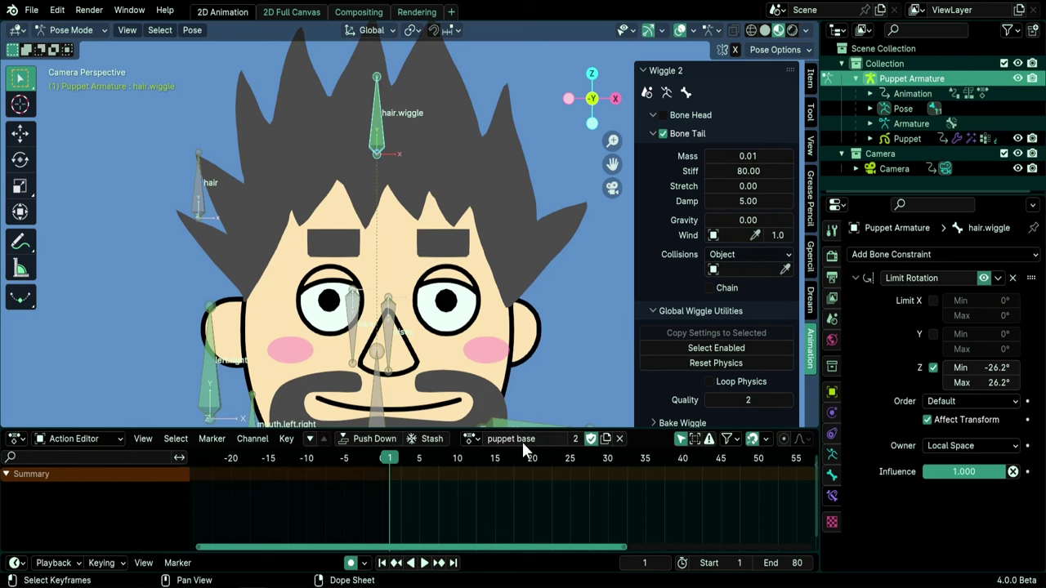
left_click(471, 439)
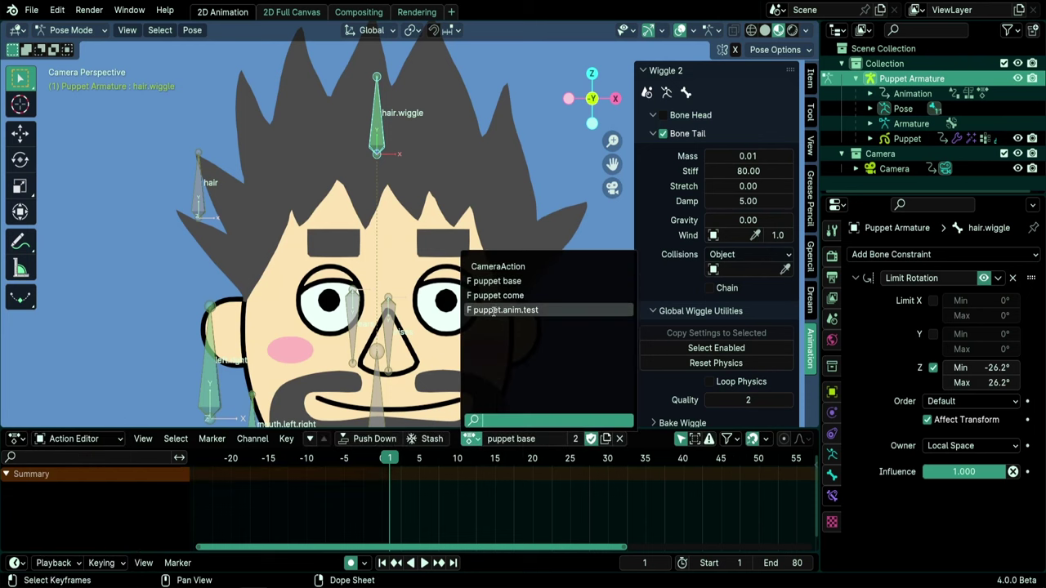
left_click(520, 311)
key("space")
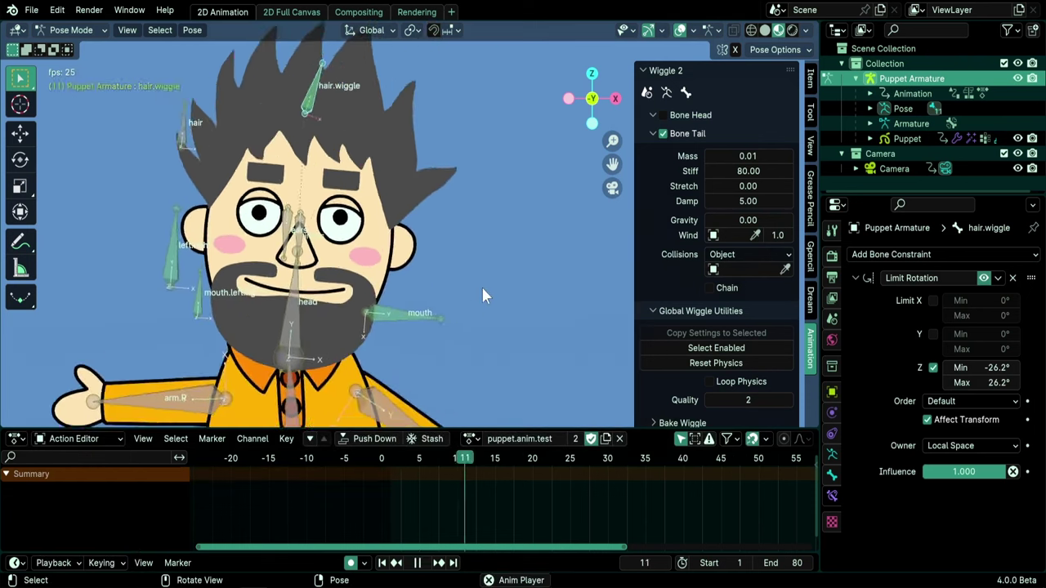
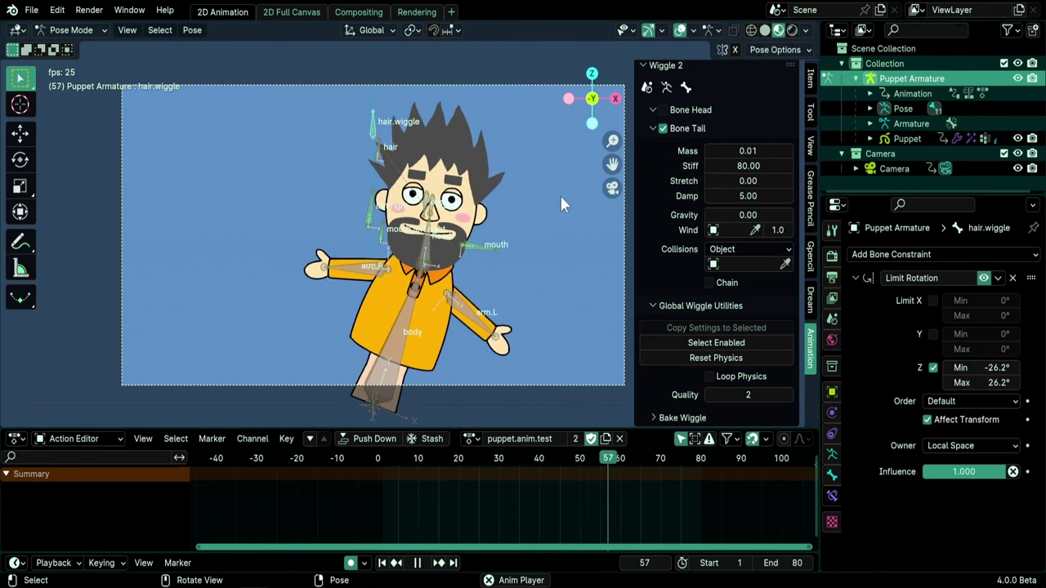
Select the irises bone, replay its wiggle (head 700, tail 800, damping 1.00), and list actions.
key("Escape")
scroll(474, 209, "up", 7)
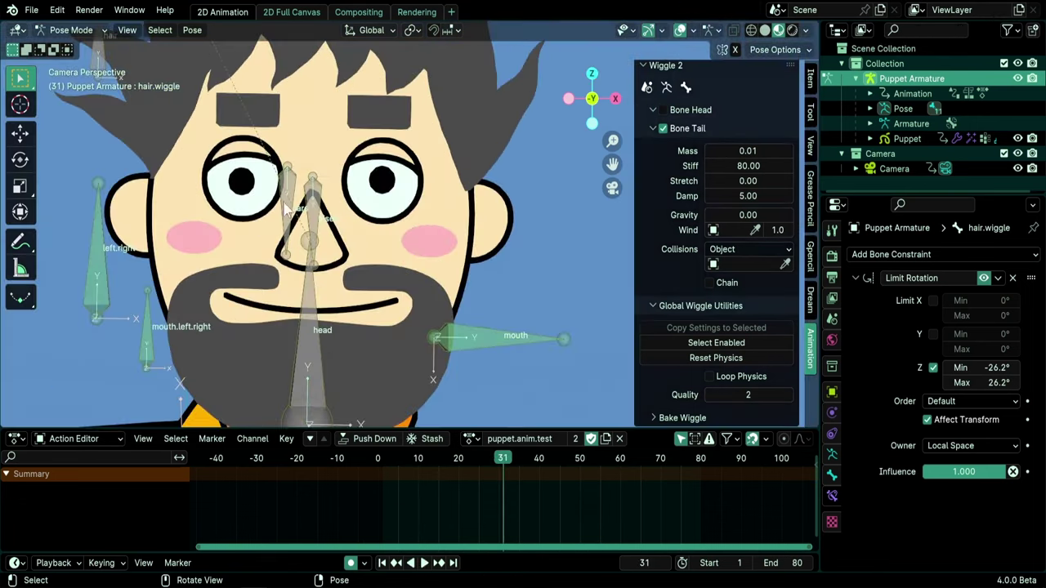
left_click(317, 223)
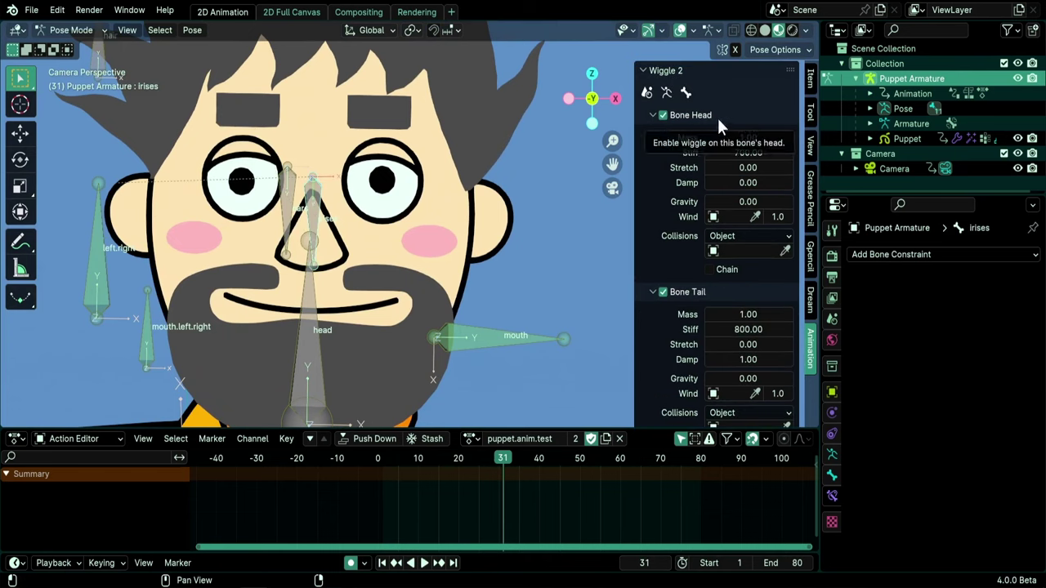
key("space")
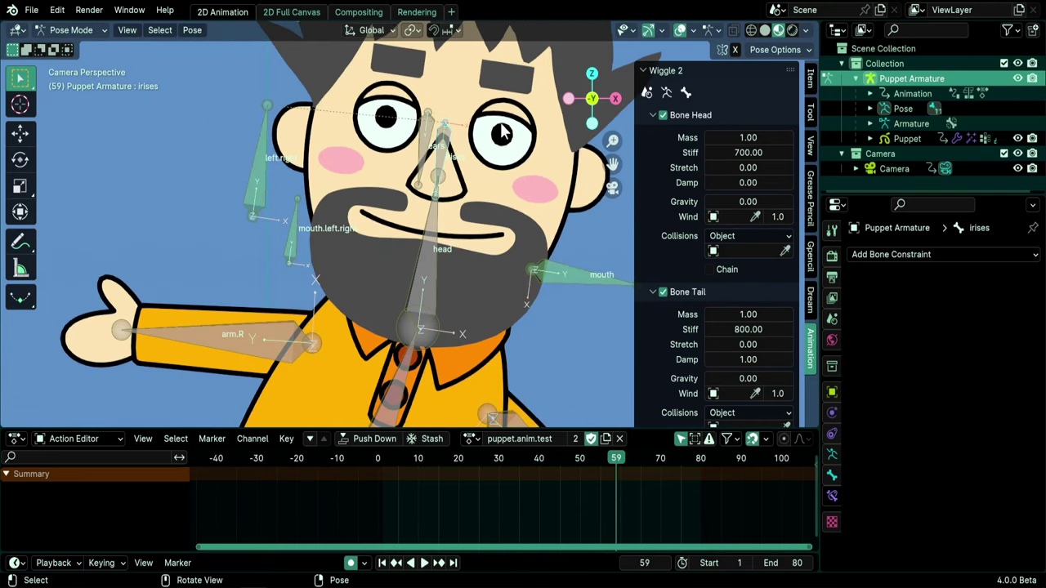
key("space")
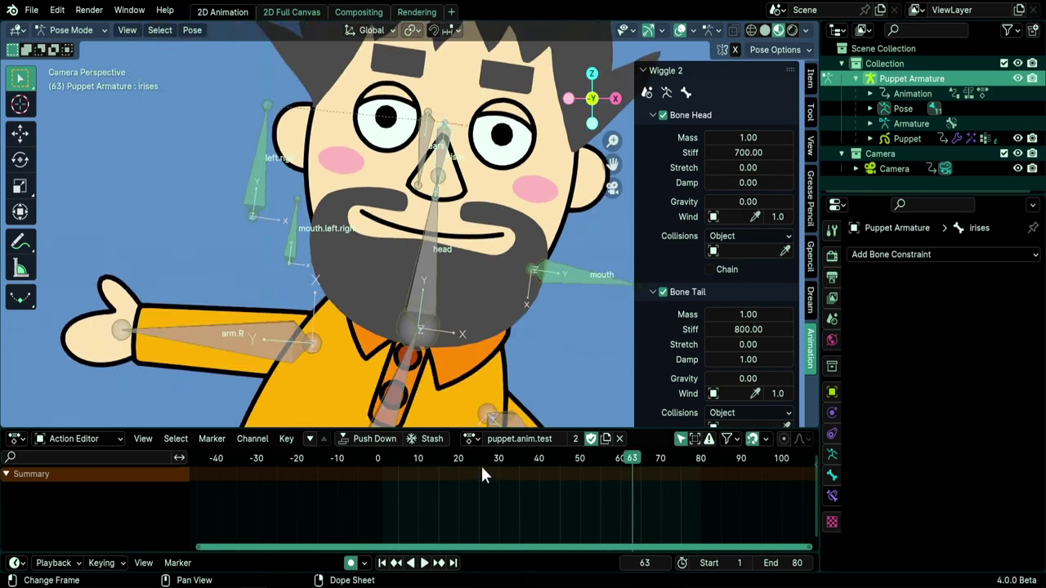
left_click(471, 439)
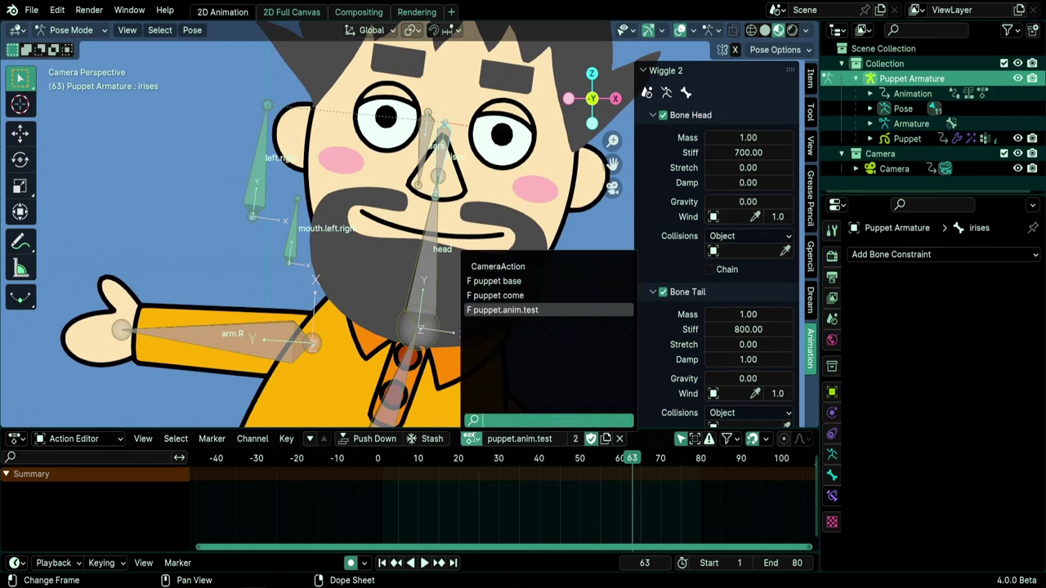
Set 'puppet come' as the active action and play it to watch arm.L's tail wiggle (stiffness 40).
left_click(523, 296)
scroll(444, 321, "down", 5)
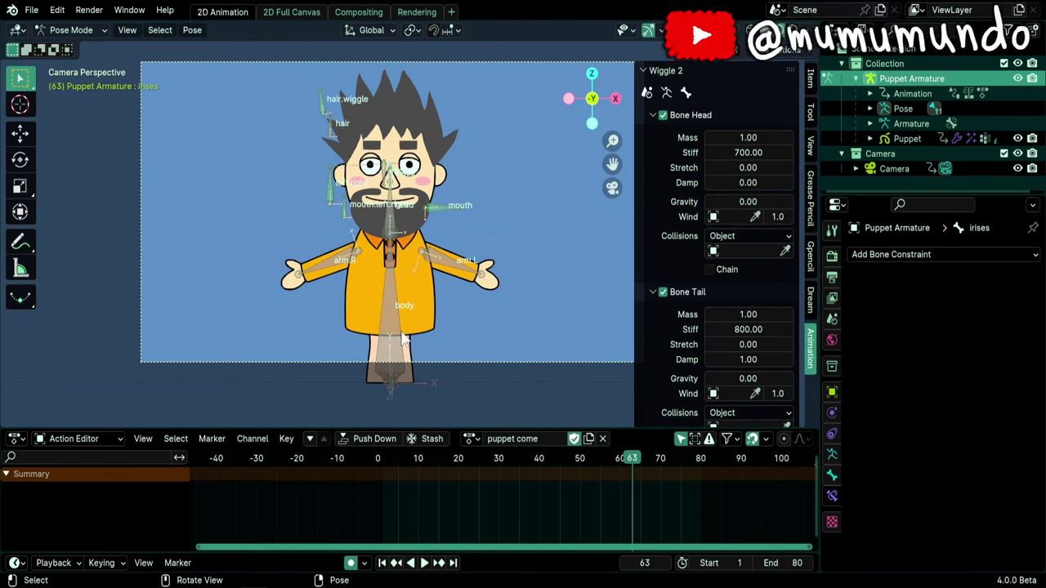
key("space")
key("space")
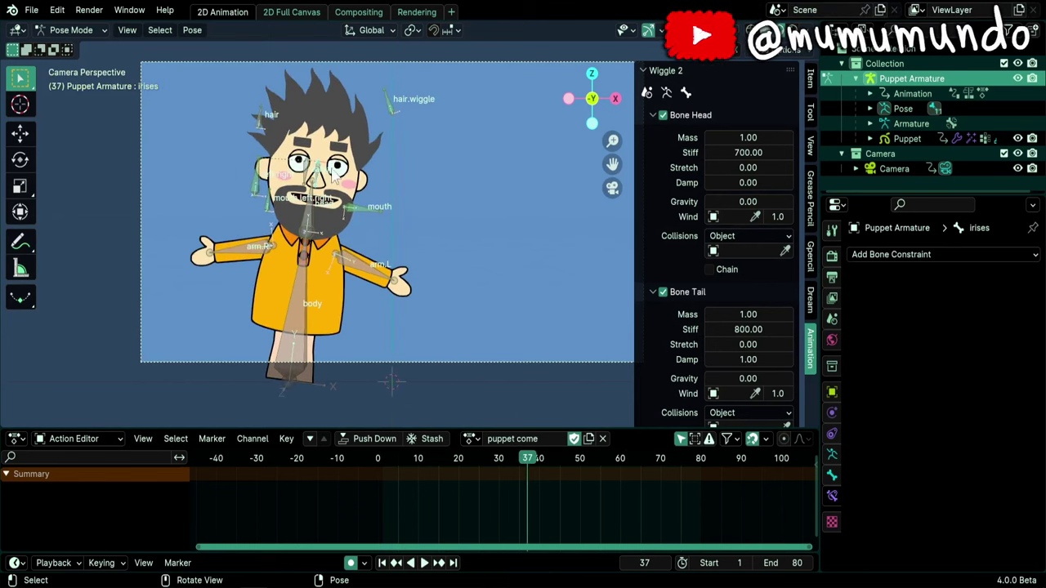
key("space")
scroll(411, 290, "up", 5)
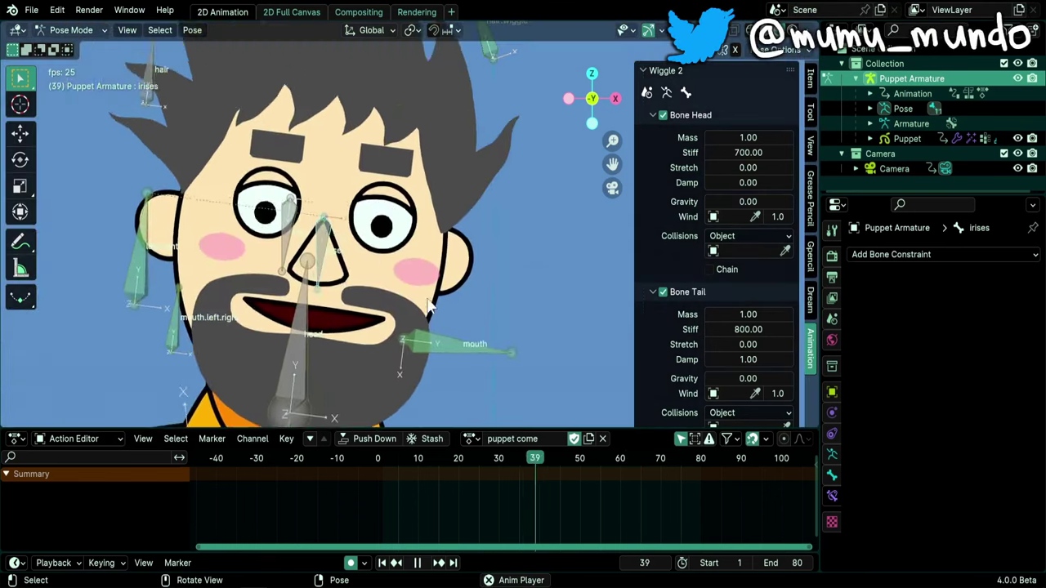
key("space")
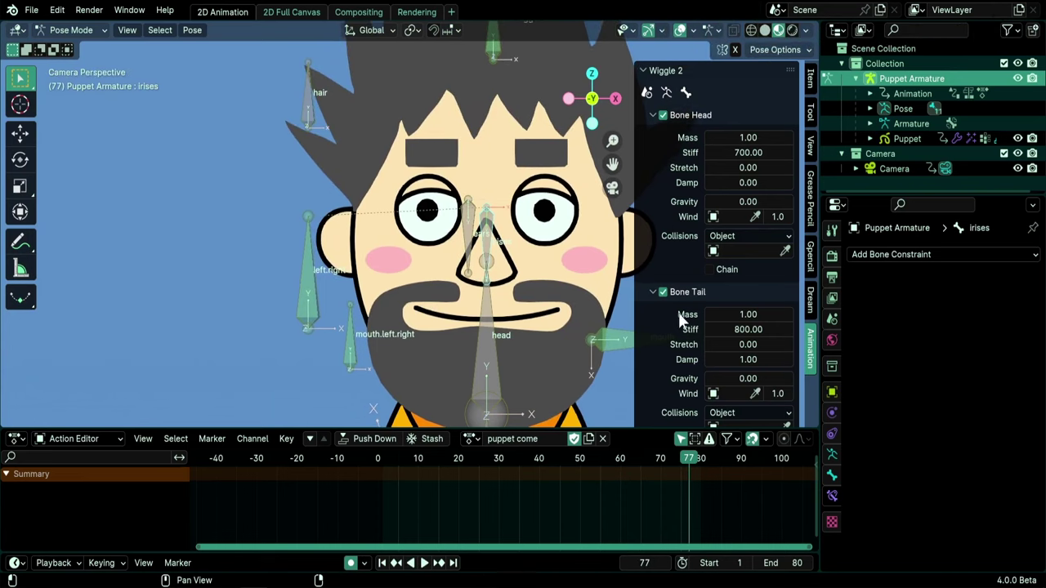
scroll(678, 319, "down", 3)
scroll(703, 302, "up", 3)
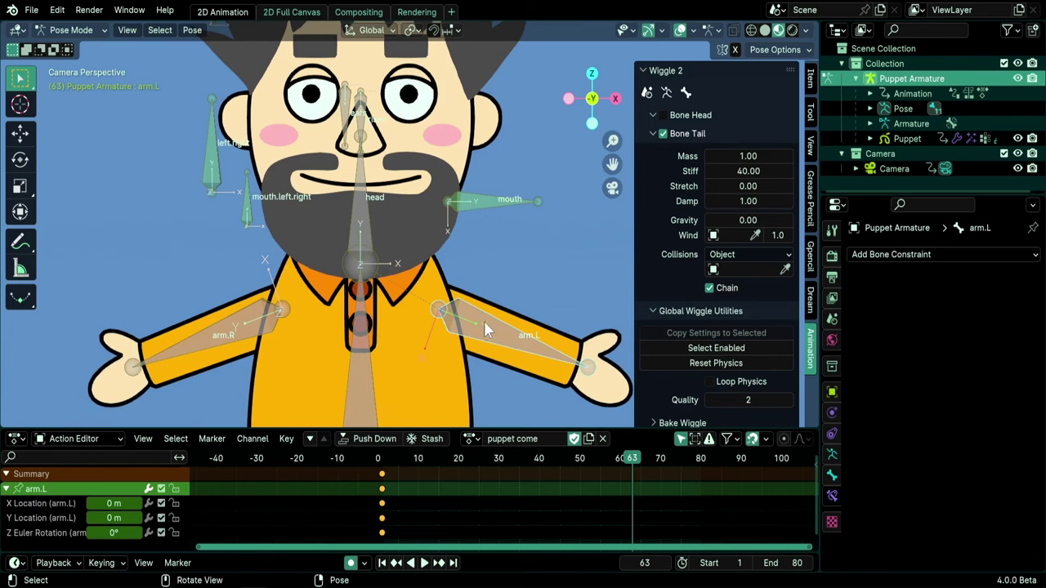
left_click(663, 113)
key("space")
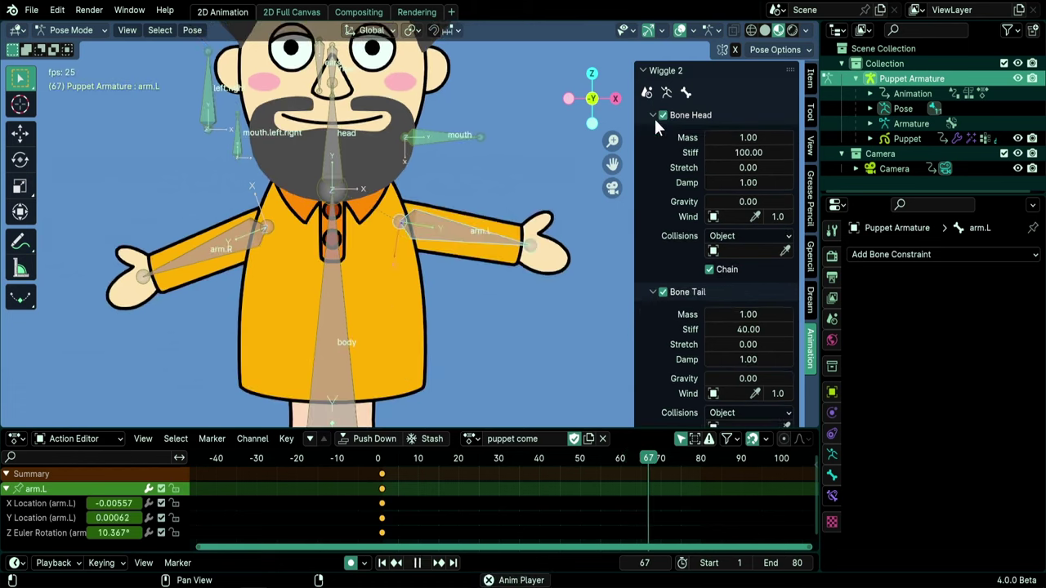
left_click(660, 116)
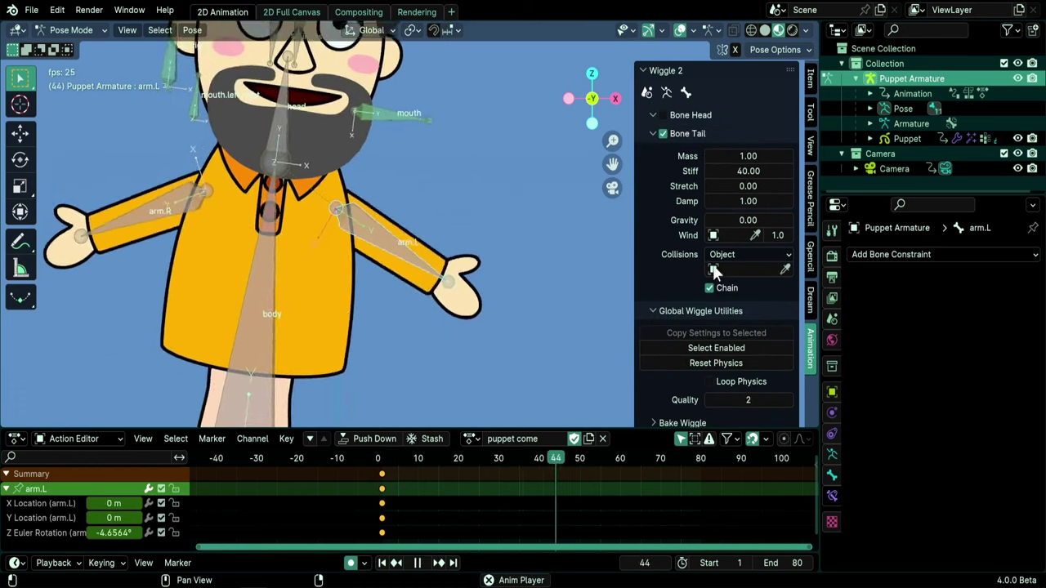
left_click(746, 220)
type("1")
key("Return")
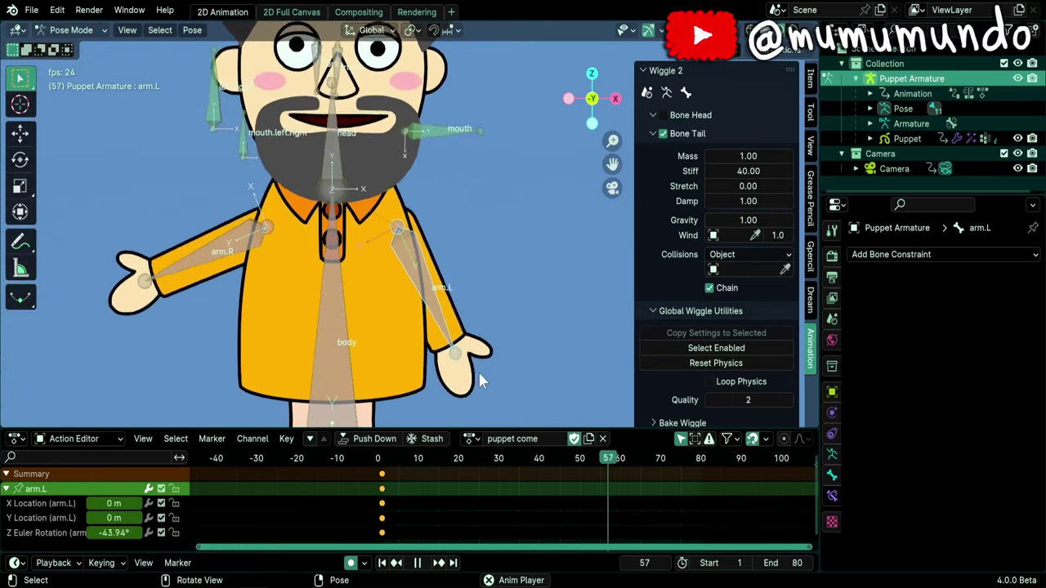
left_click(769, 220)
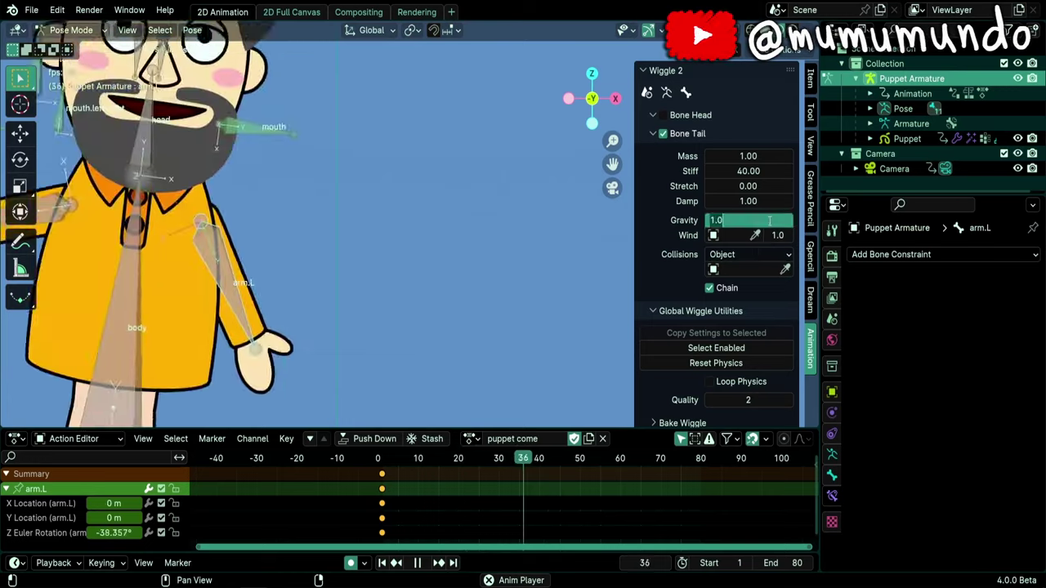
type("0.2")
key("Return")
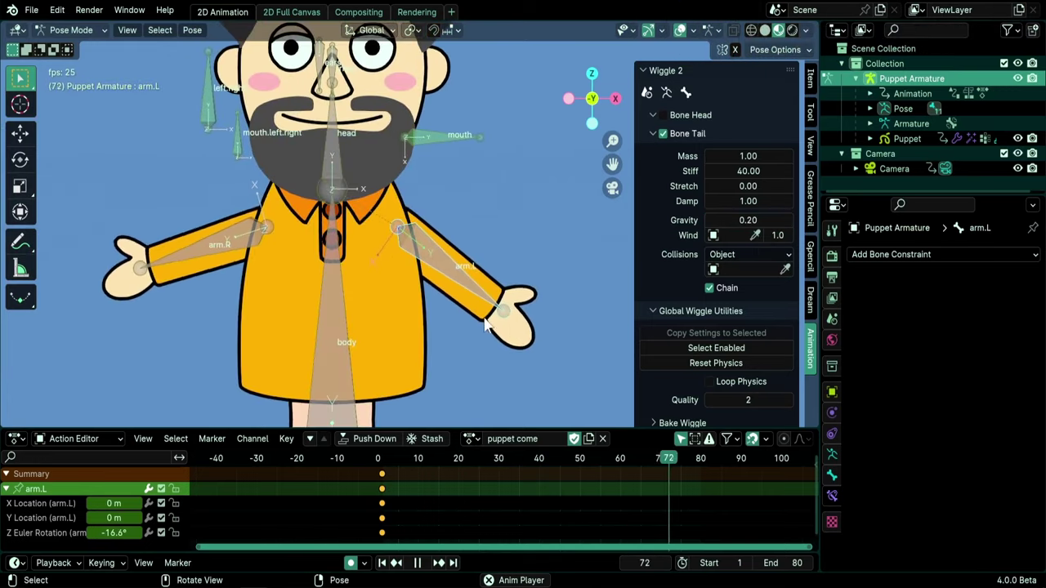
key("BackSpace")
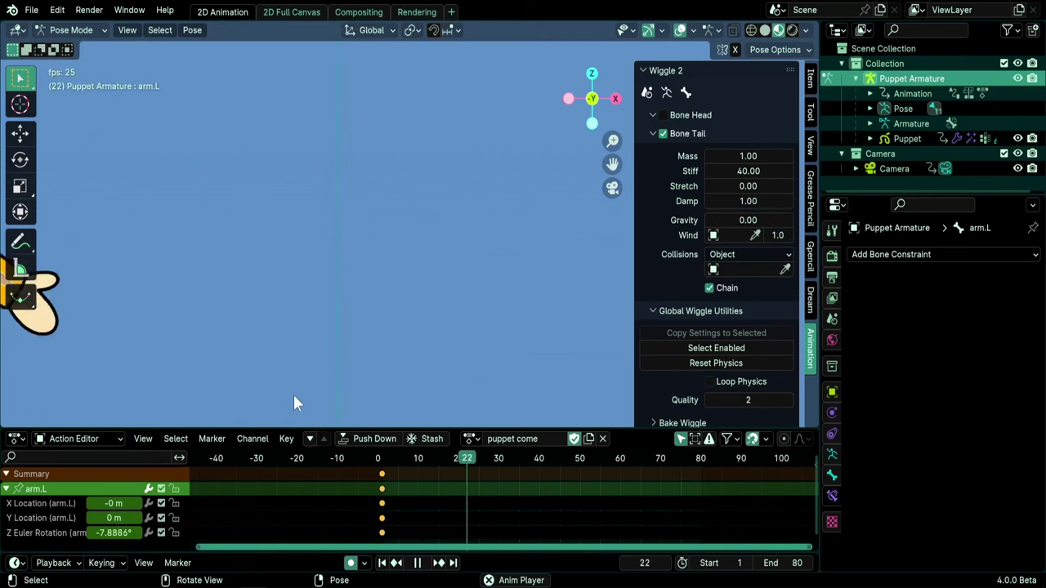
key("space")
Select the body bone, enable its tail wiggle and set the wiggle stretch to 0.0.
left_click(296, 357)
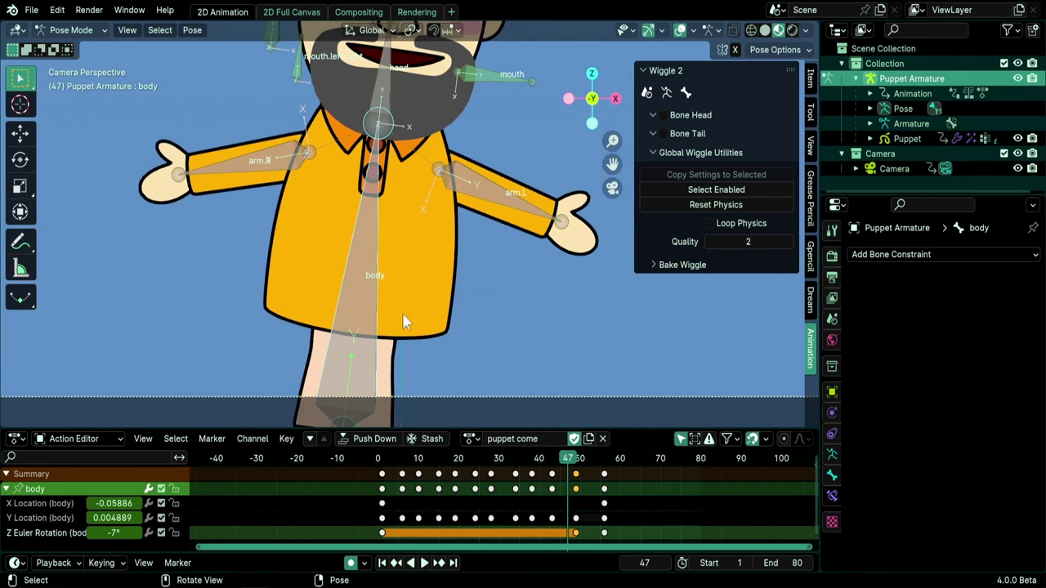
left_click(663, 133)
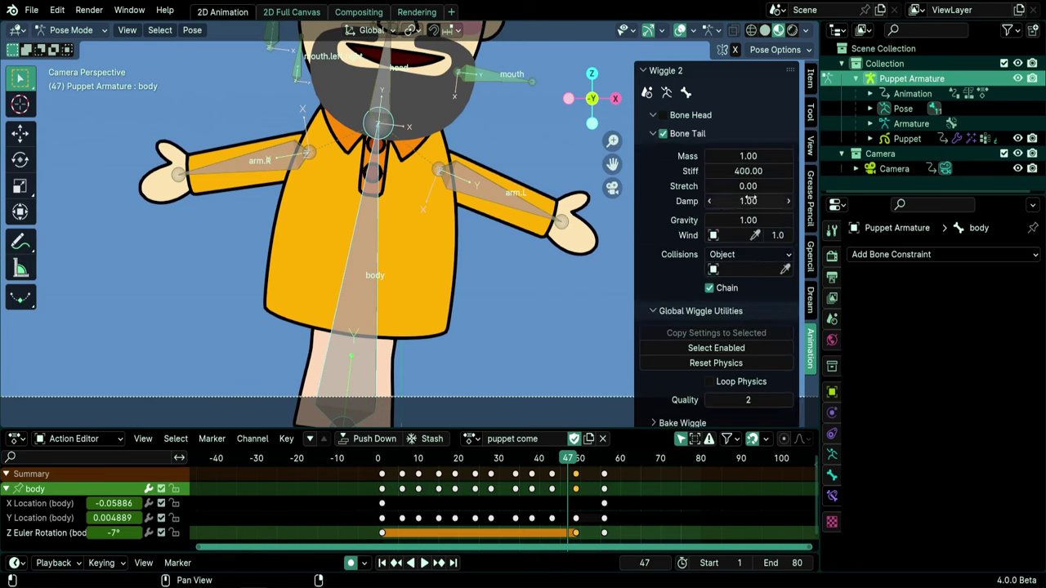
left_click(748, 186)
type("0.0")
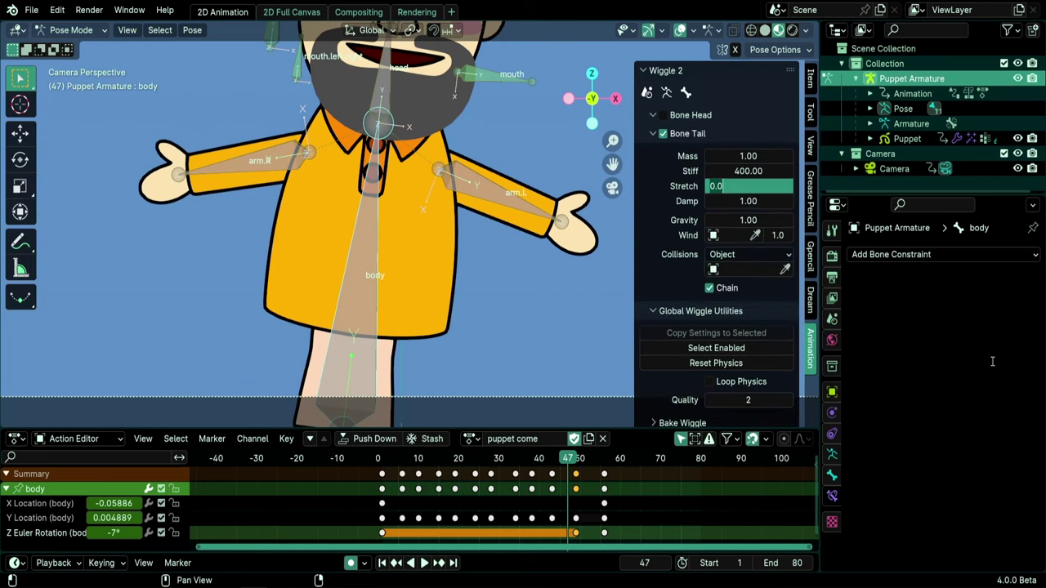
key("Escape")
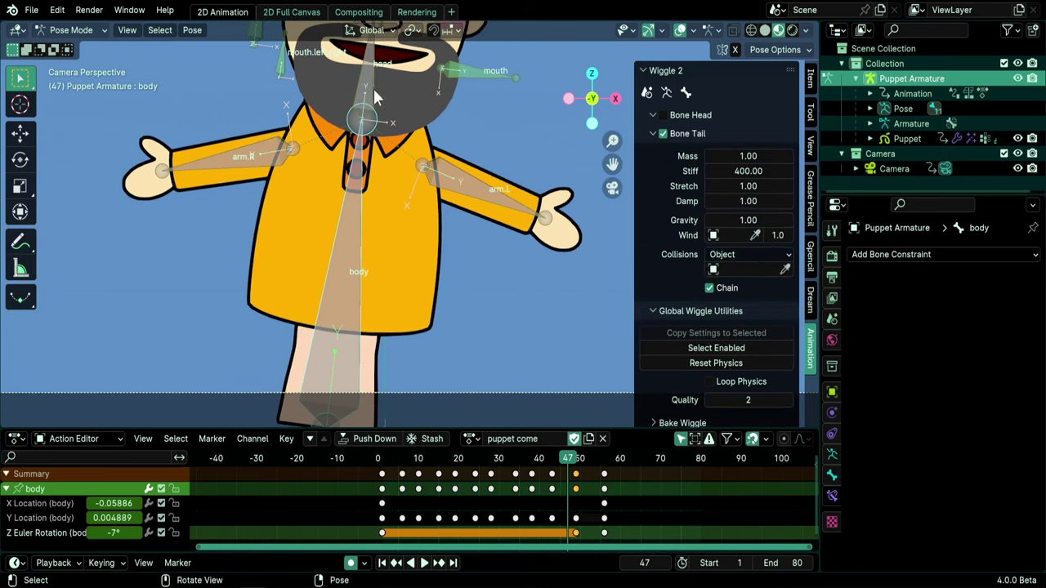
Play the animation twice to test the body bone's wiggle.
scroll(412, 239, "down", 5)
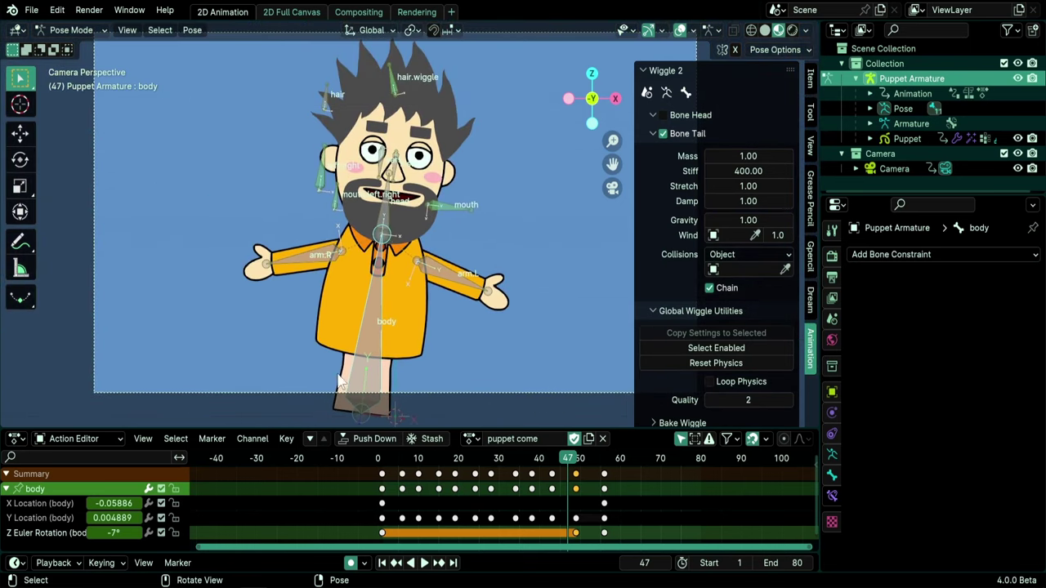
key("space")
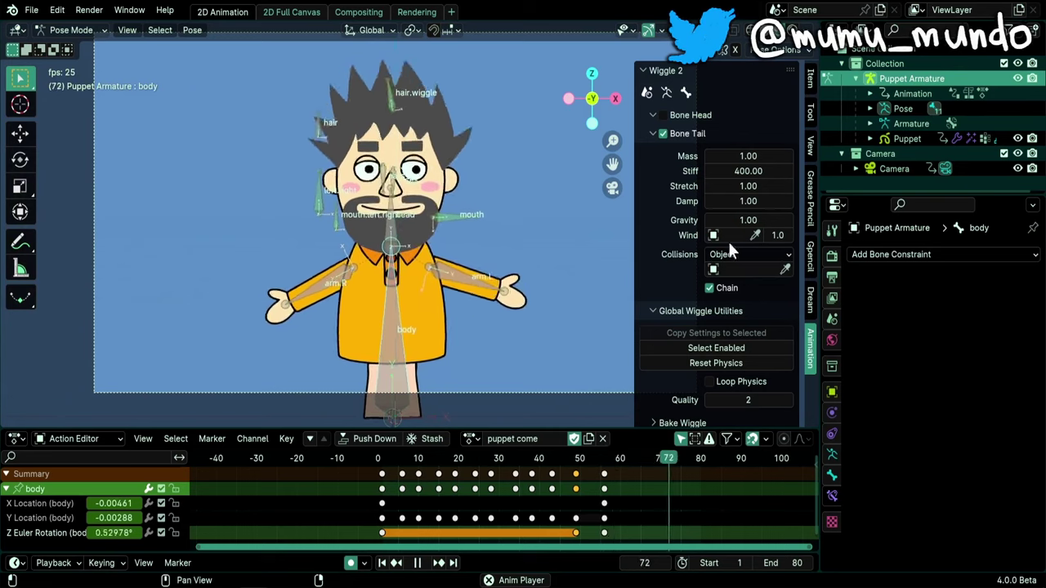
key("space")
key("space")
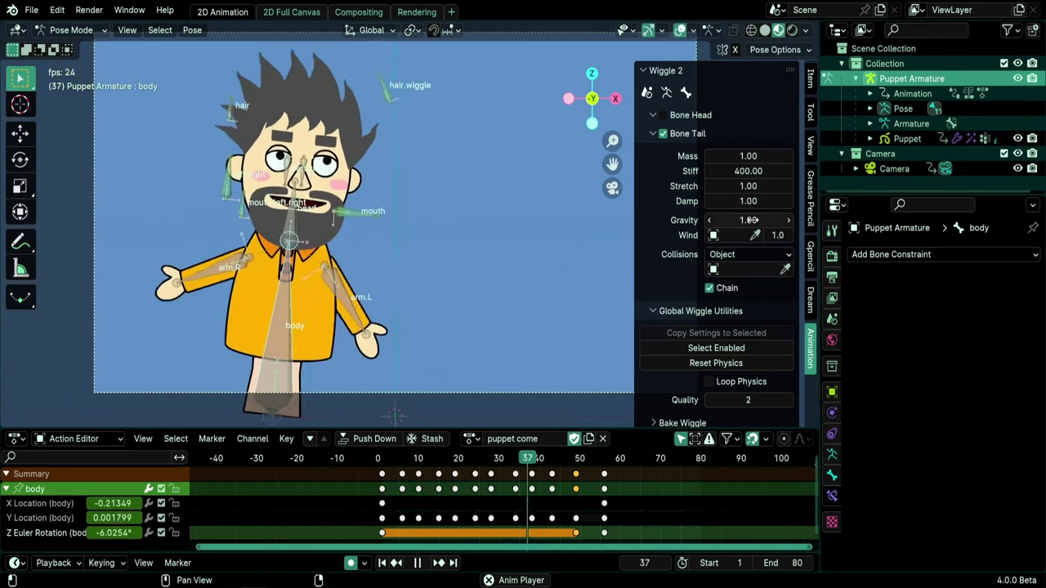
key("space")
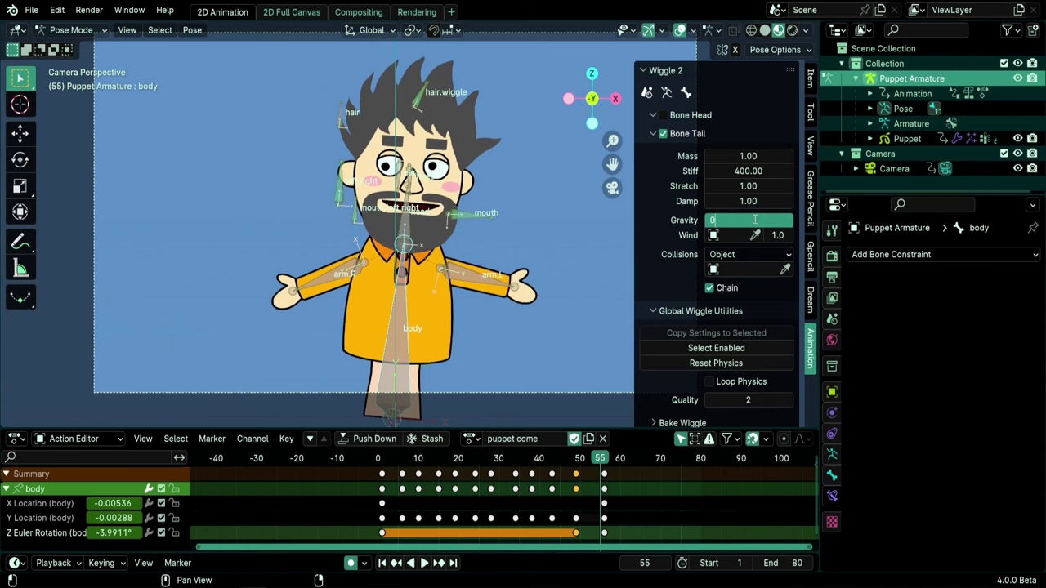
key("space")
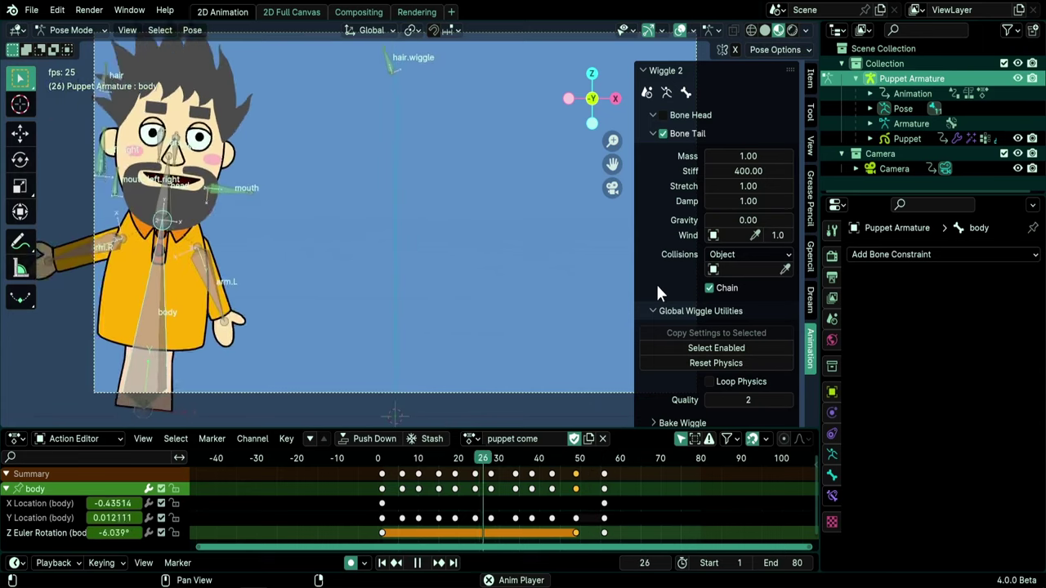
key("space")
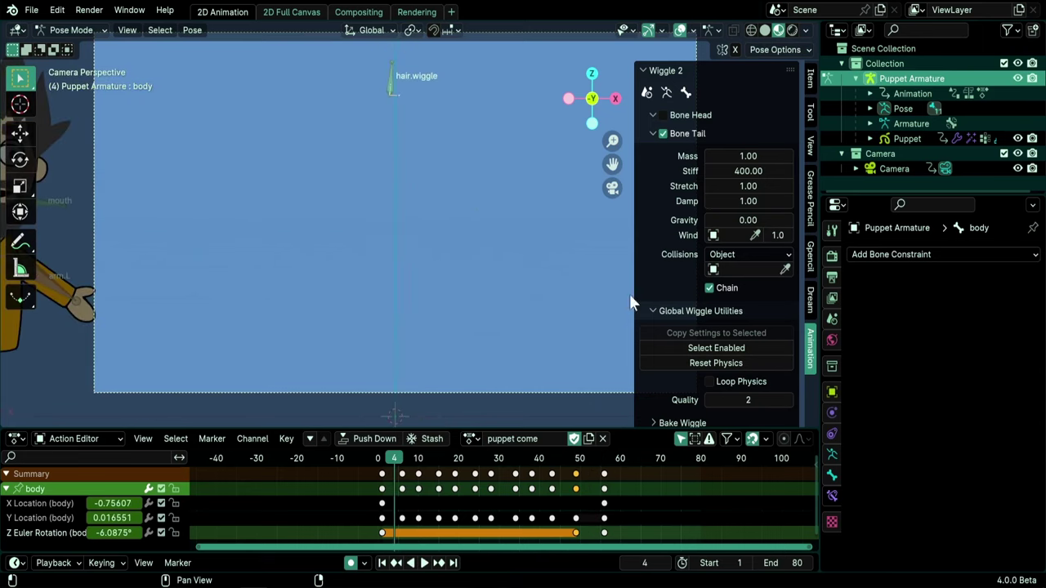
key("space")
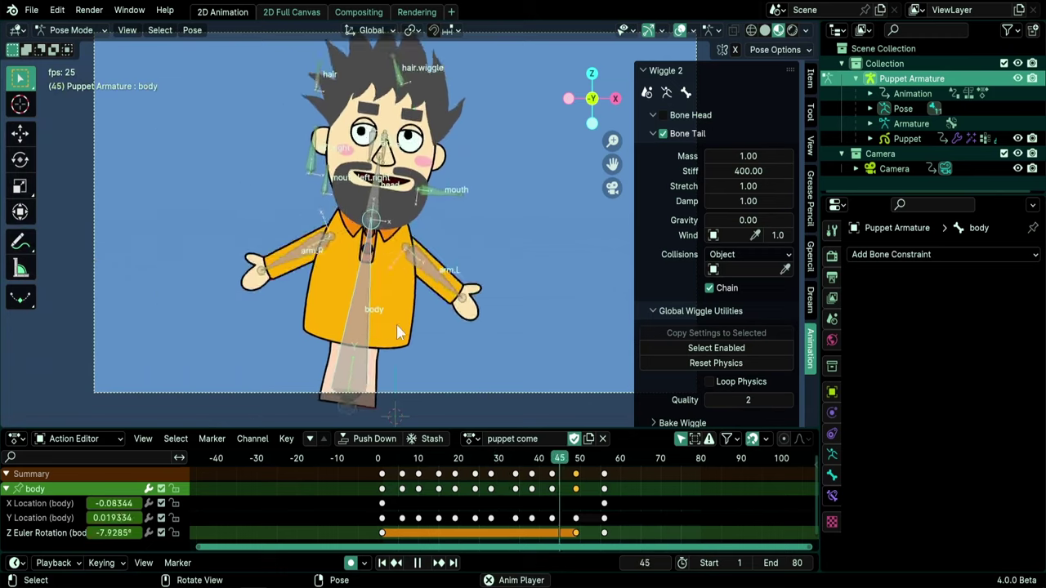
key("space")
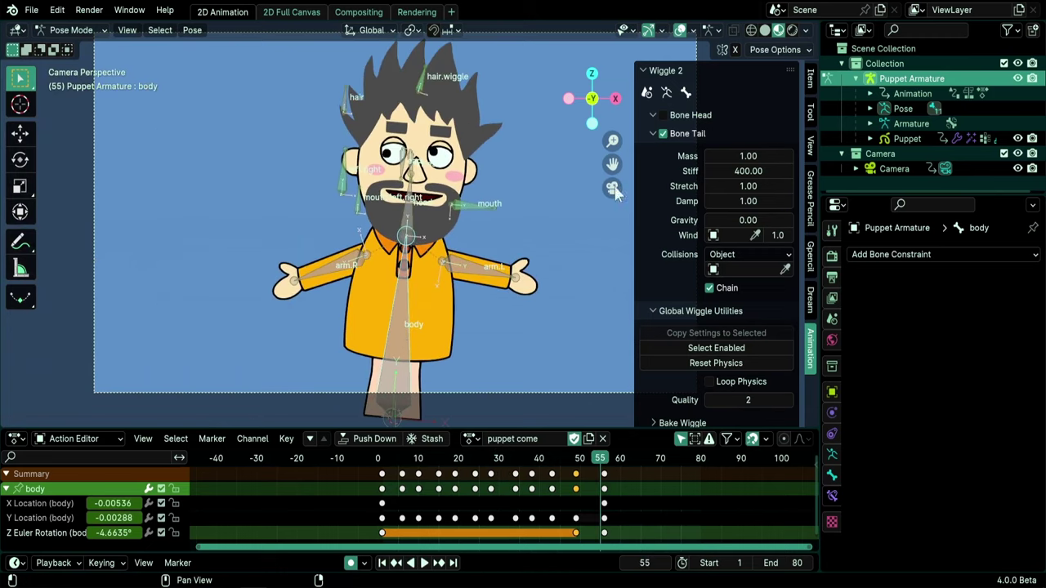
key("space")
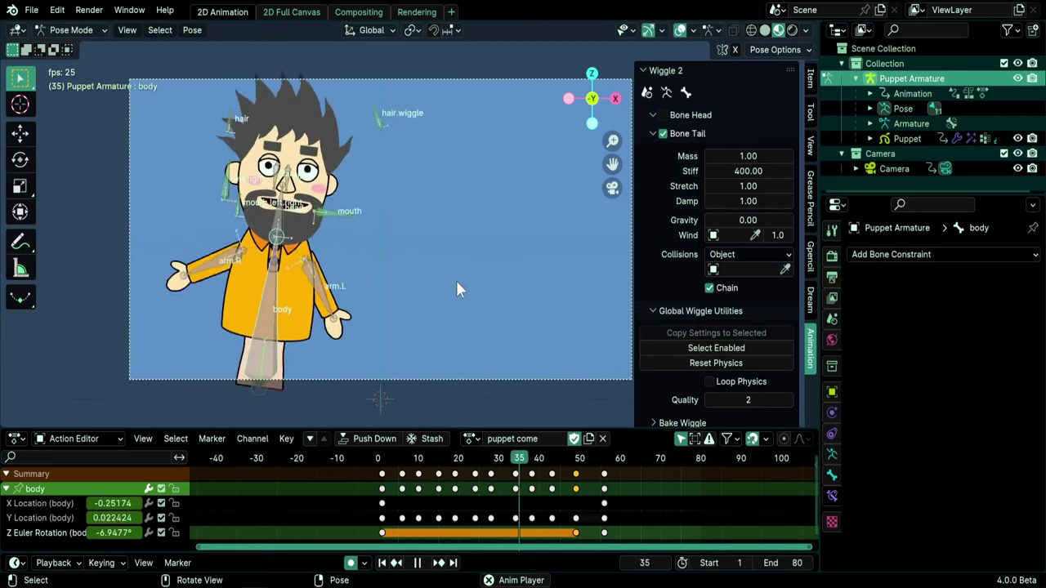
key("space")
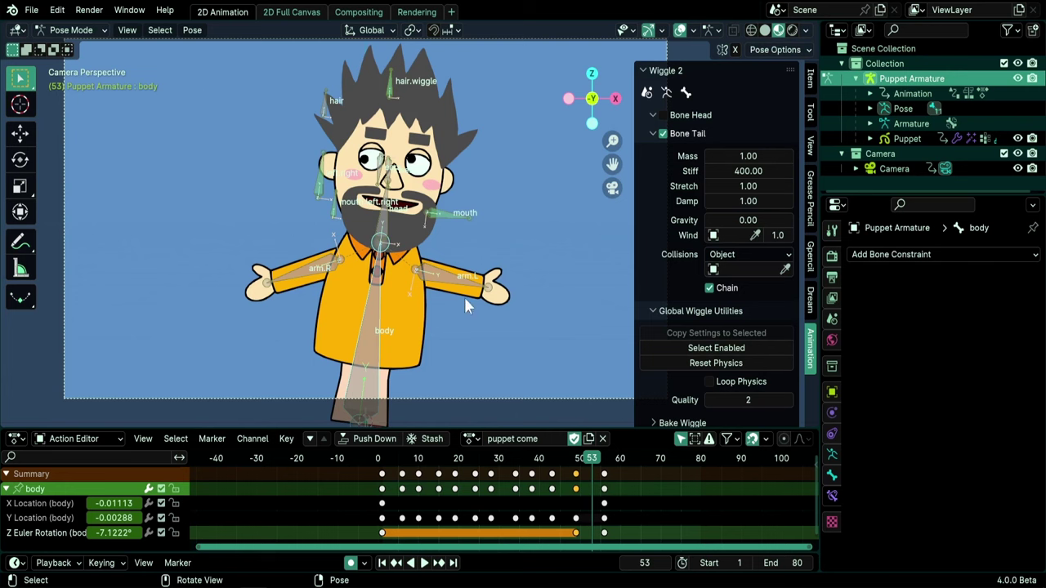
key("space")
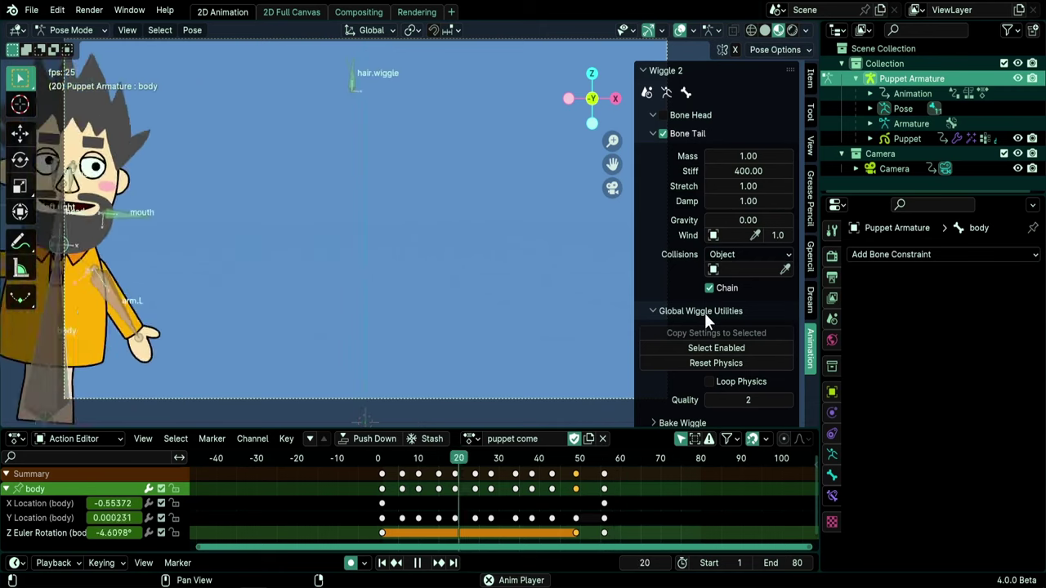
scroll(705, 313, "down", 1)
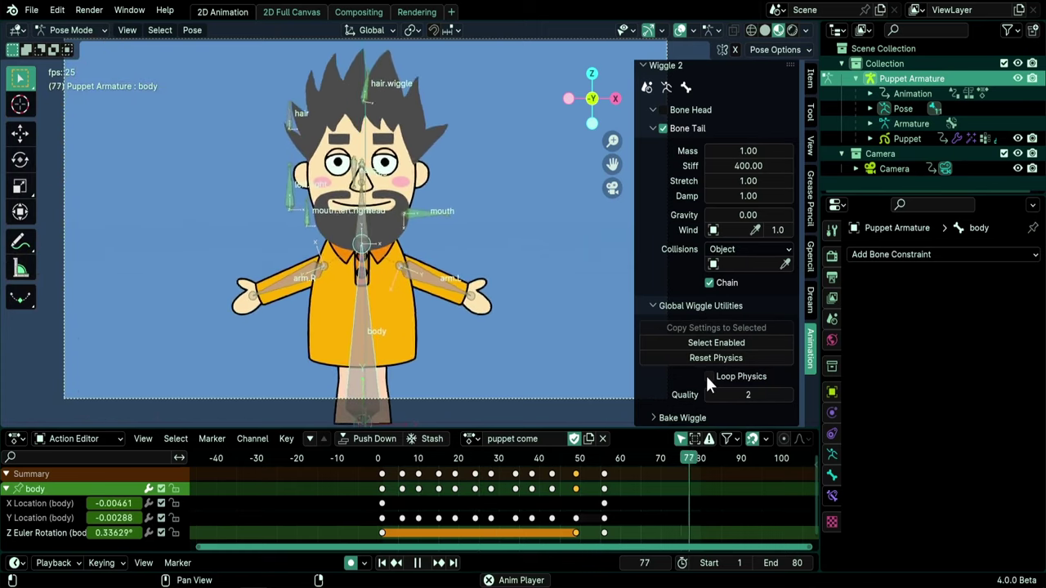
key("space")
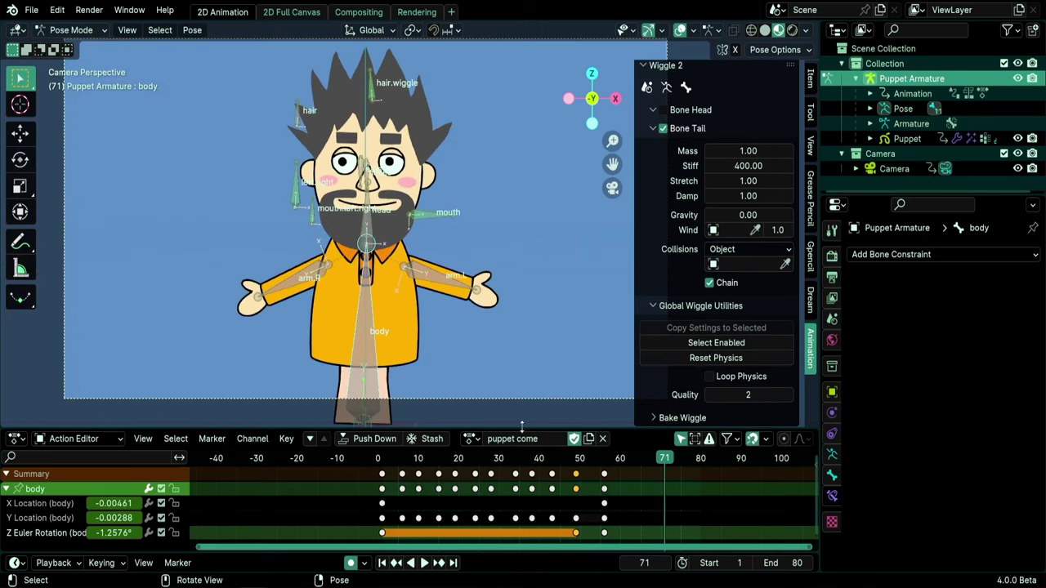
Assign the puppet.anim.test action to the armature and play it.
left_click(472, 439)
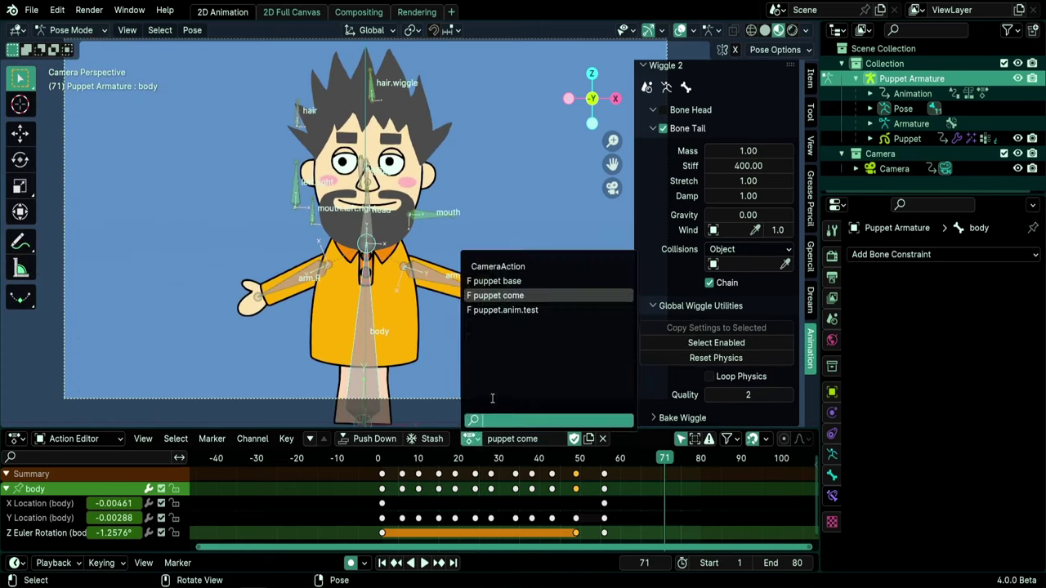
left_click(529, 310)
key("space")
scroll(465, 347, "down", 3)
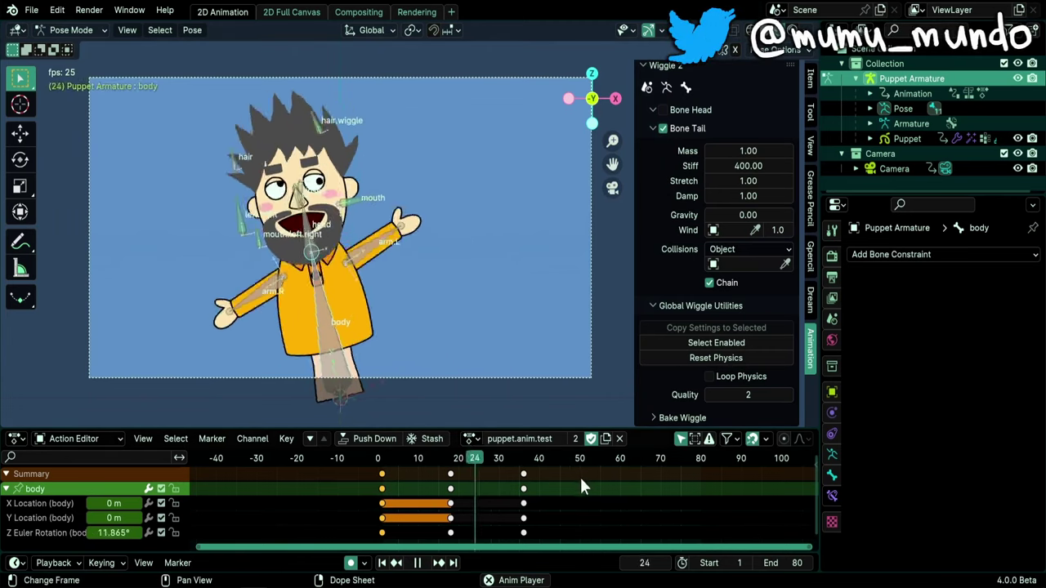
Replay the test animation, then switch the active action back to puppet come.
key("Escape")
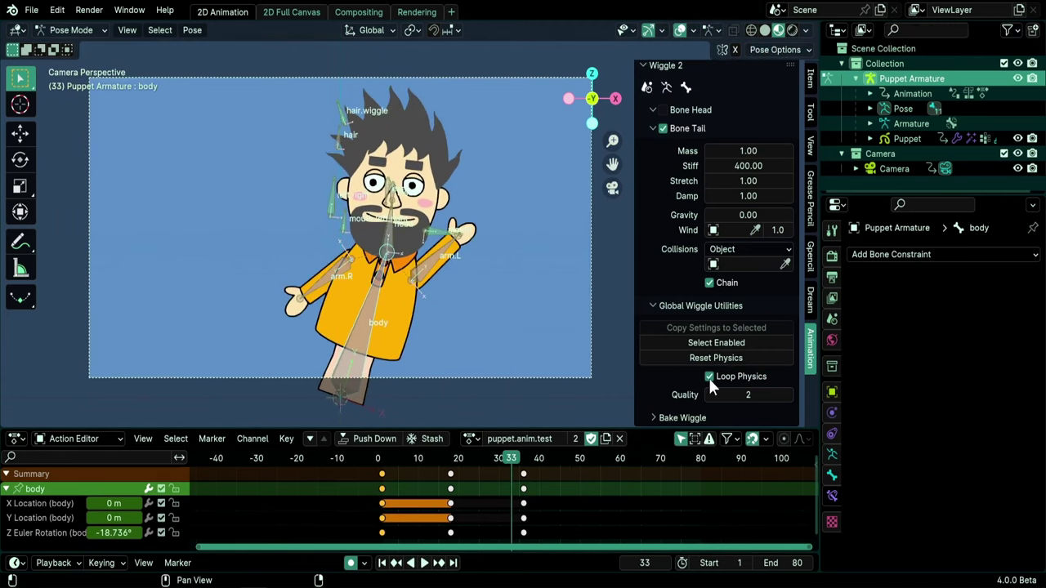
key("space")
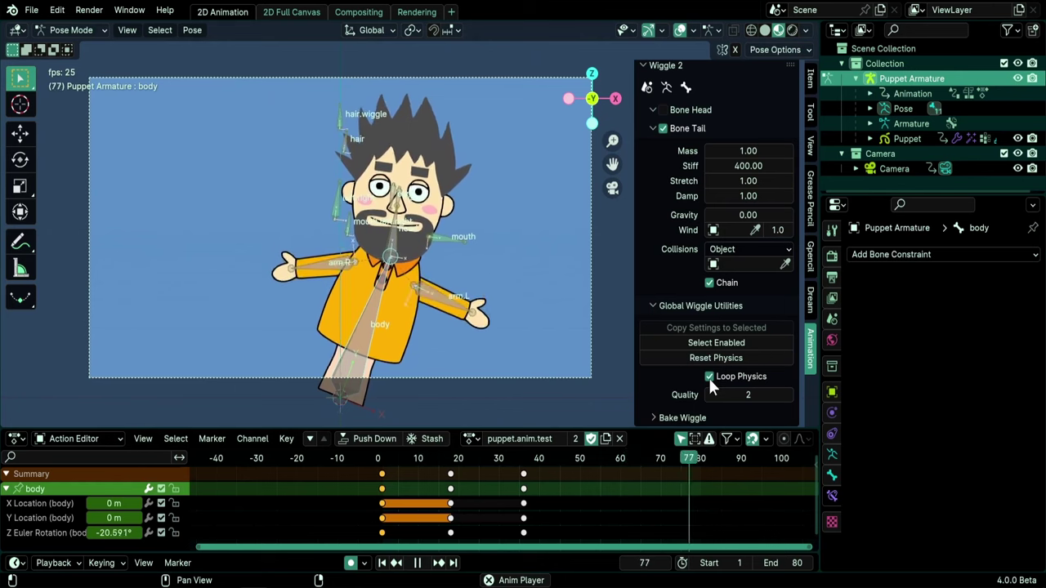
key("Escape")
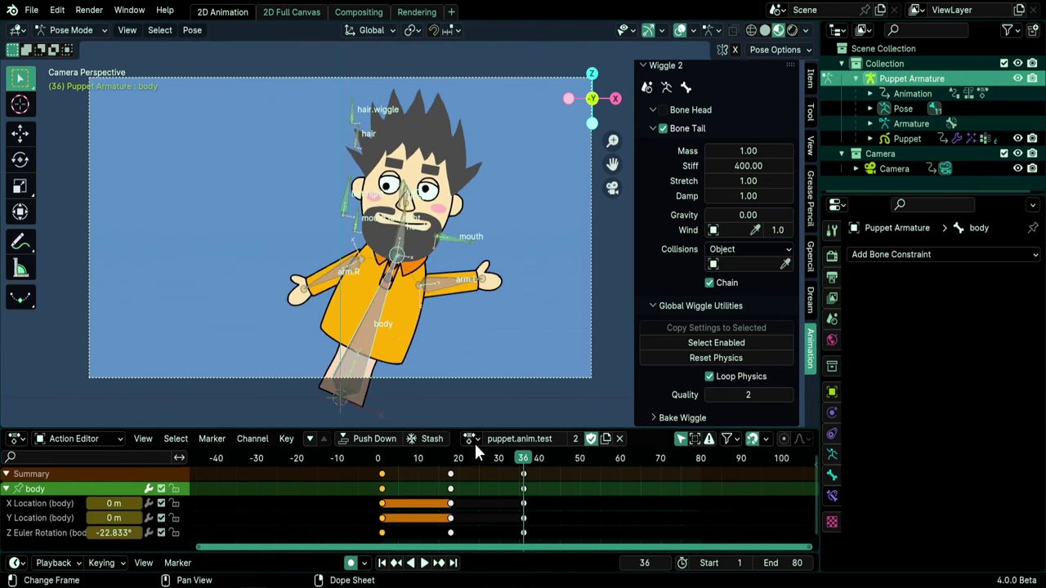
left_click(475, 443)
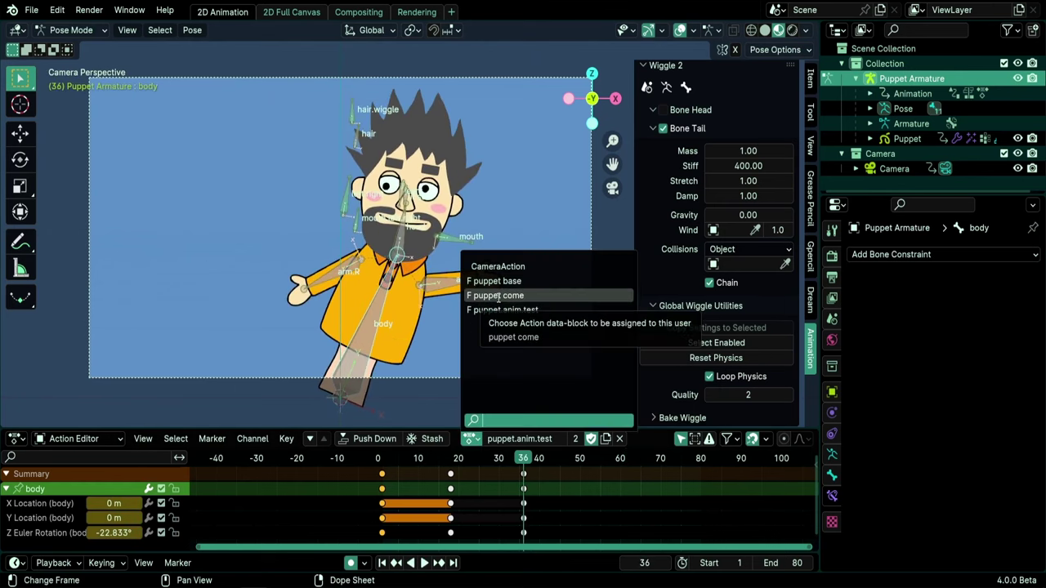
left_click(498, 296)
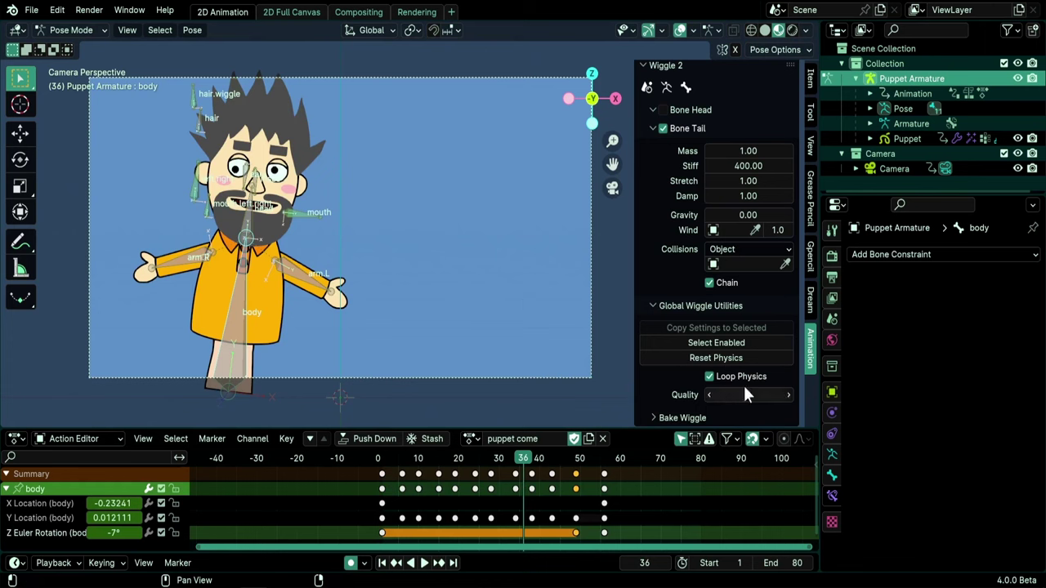
Play puppet come, then replace it with the puppet base action.
key("space")
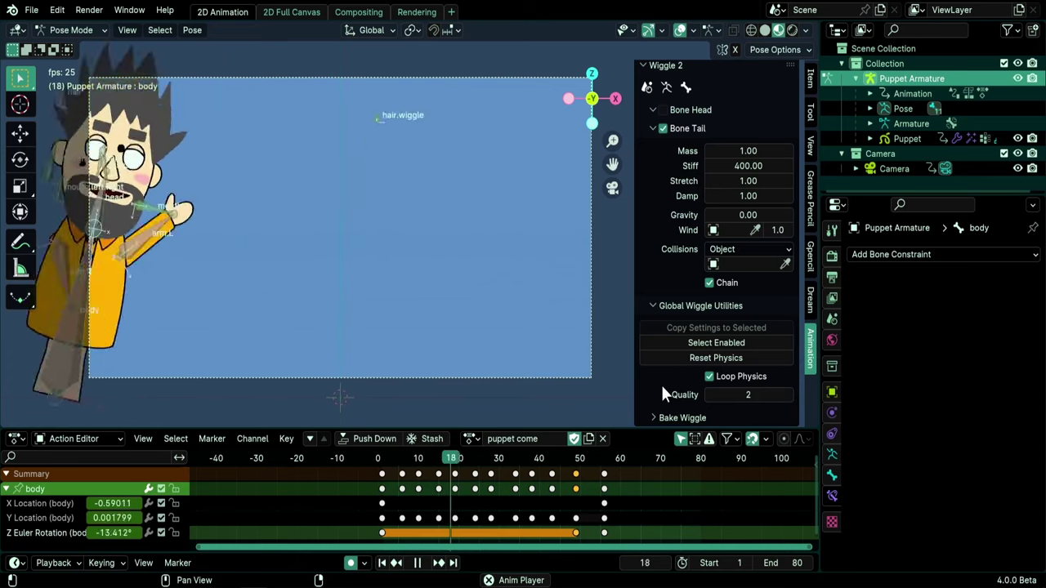
key("Escape")
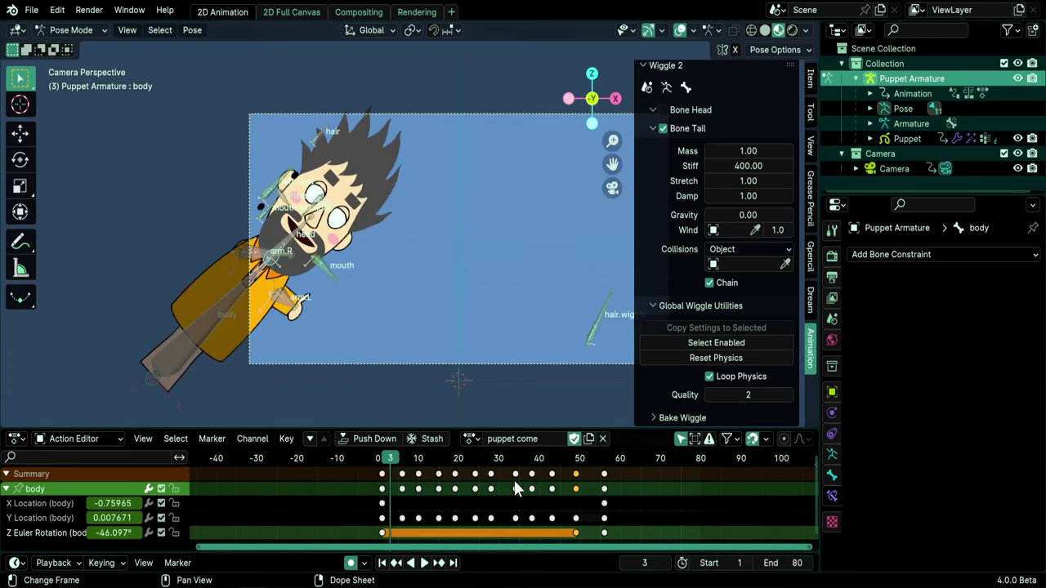
left_click(474, 438)
left_click(519, 279)
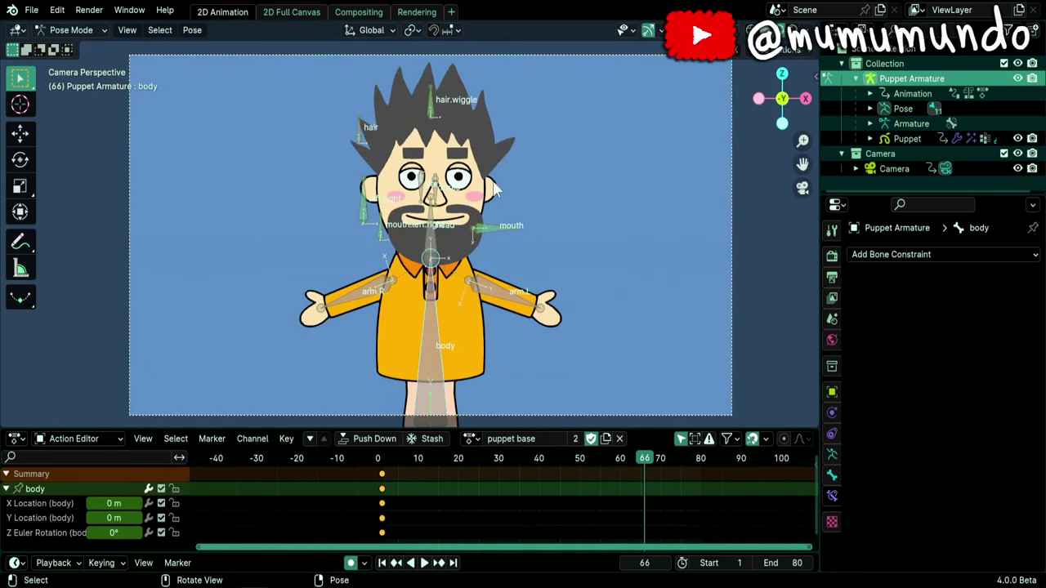
Show the body bone's transform values in the sidebar Item tab and jump to frame 1.
left_click(432, 394)
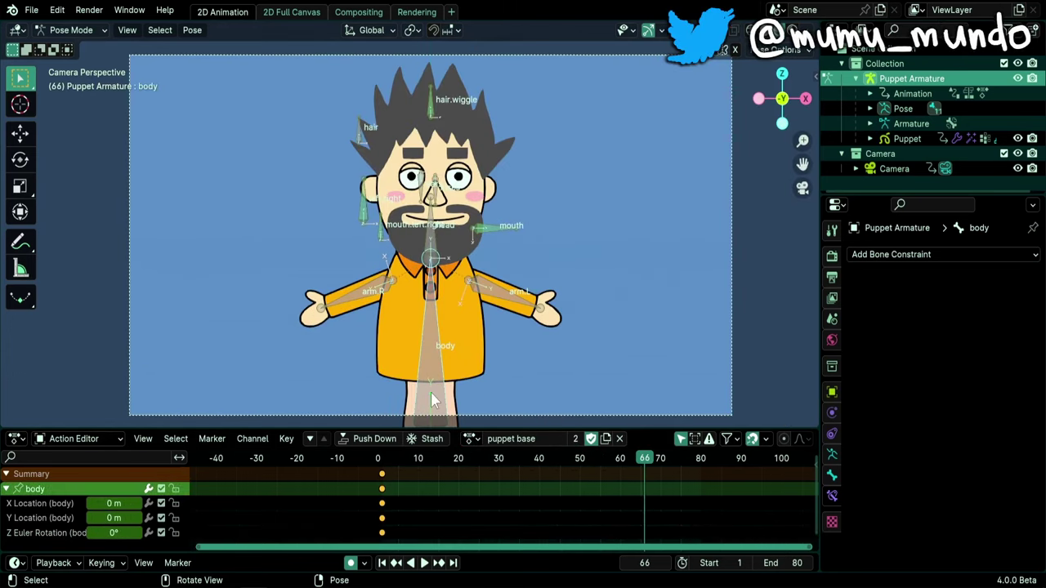
key("n")
left_click(812, 85)
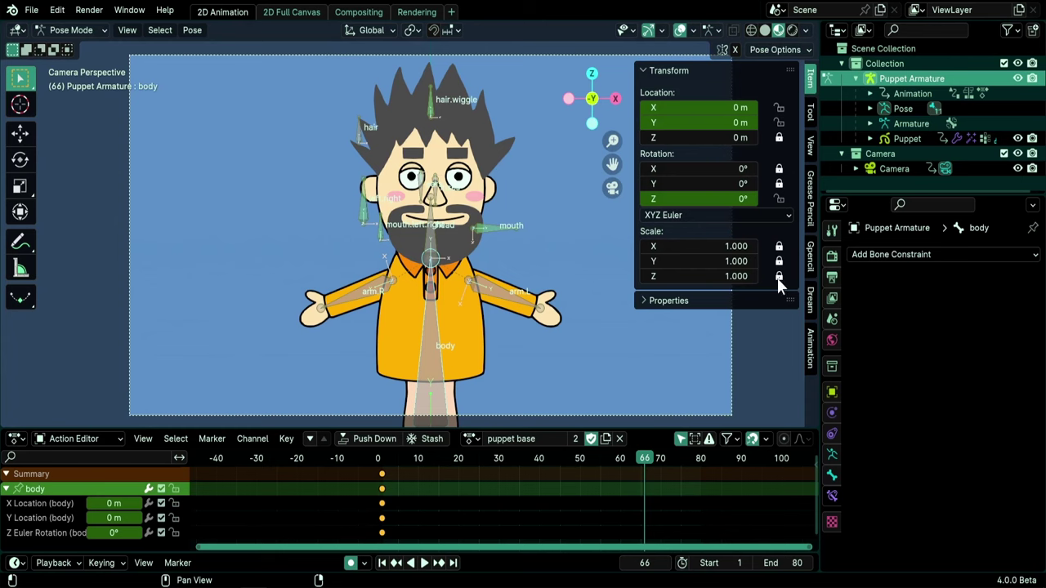
key("shift+Left")
Check the Wiggle 2 add-on and Animation preferences, then close Preferences.
left_click(57, 10)
left_click(91, 218)
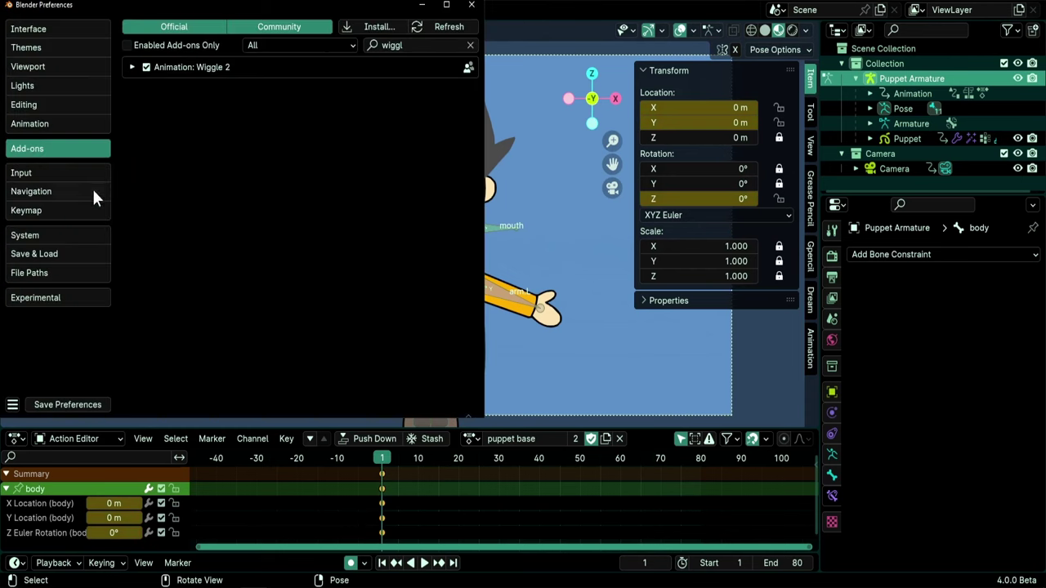
left_click(29, 124)
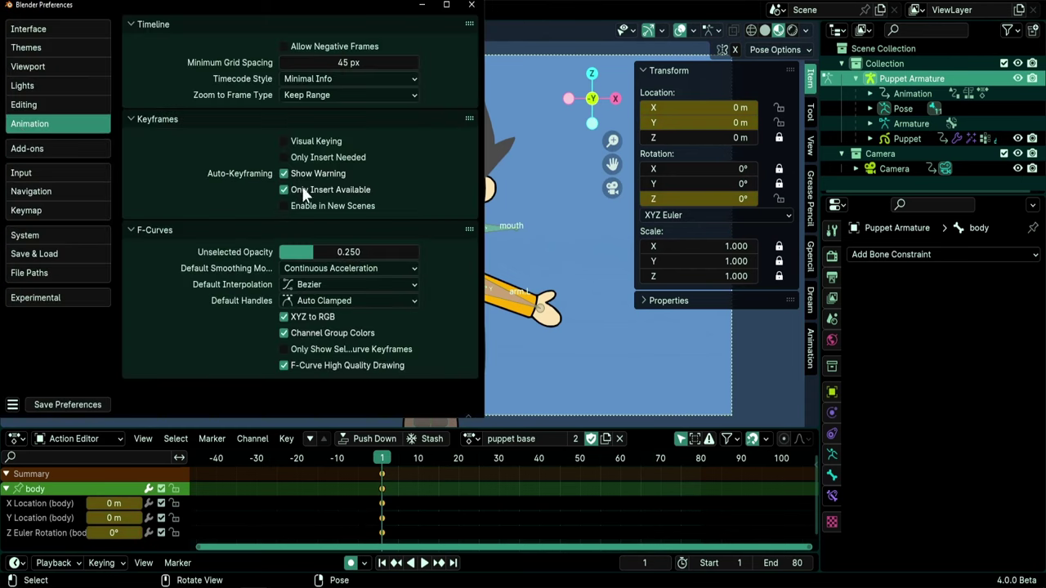
left_click(470, 8)
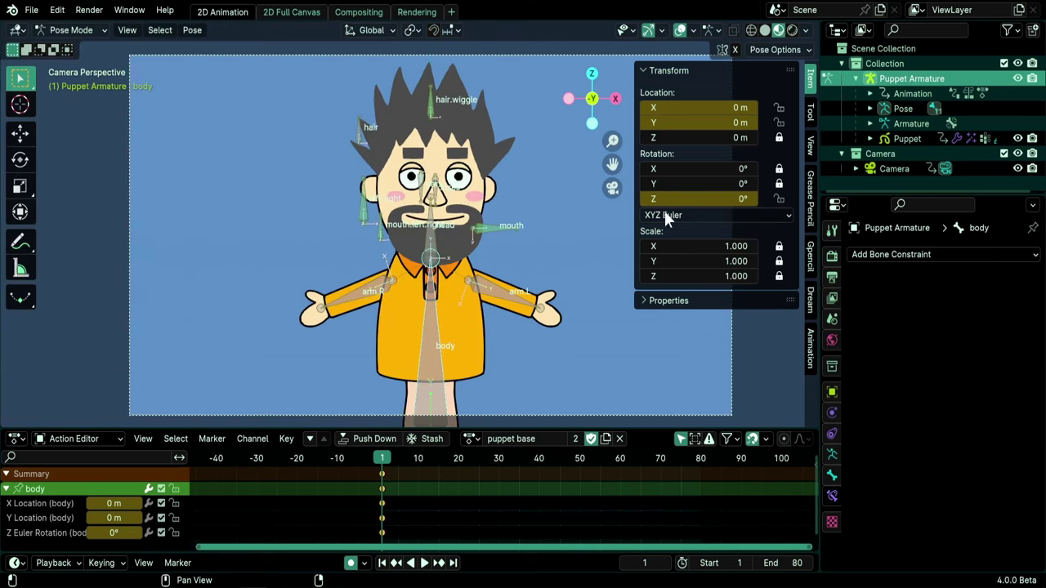
Drag the left.right control bone to shift the face sideways and open the mouth.
scroll(440, 330, "up", 2)
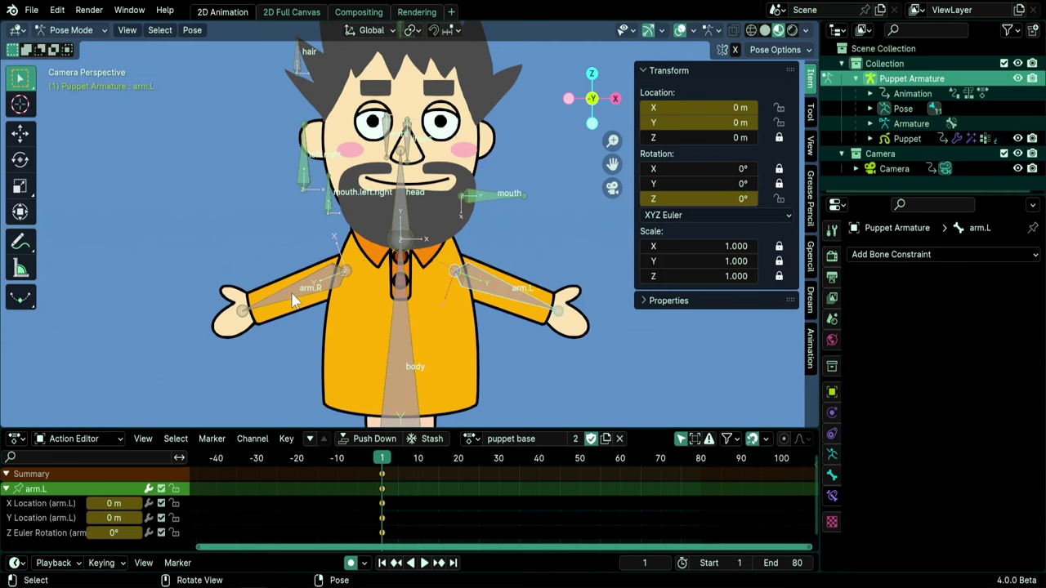
left_click(305, 168)
scroll(247, 237, "up", 2)
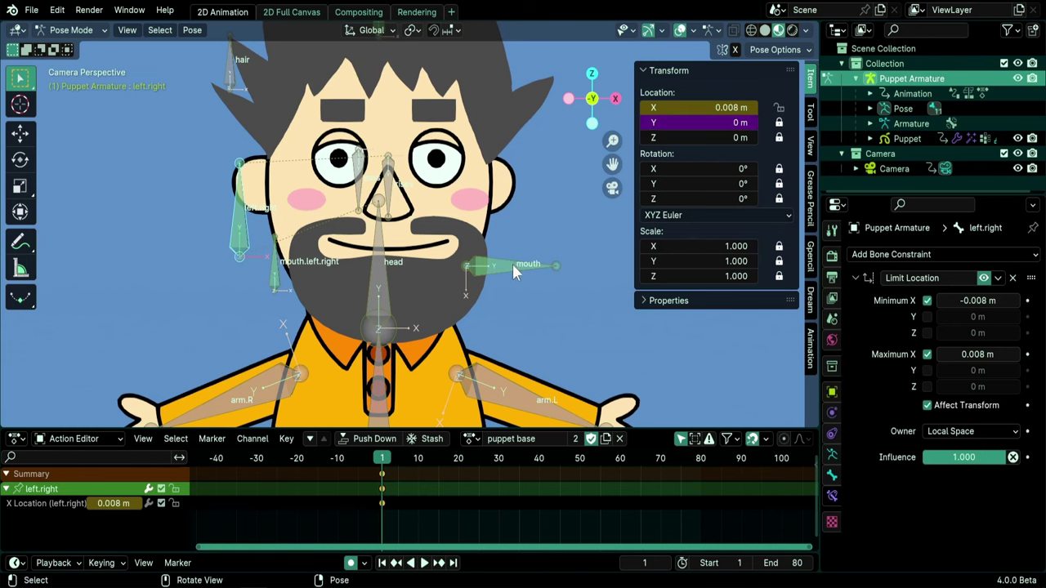
left_click_drag(512, 272, 413, 164)
Inspect the rotation limits of the hair.wiggle, hair and head bones.
left_click(406, 158)
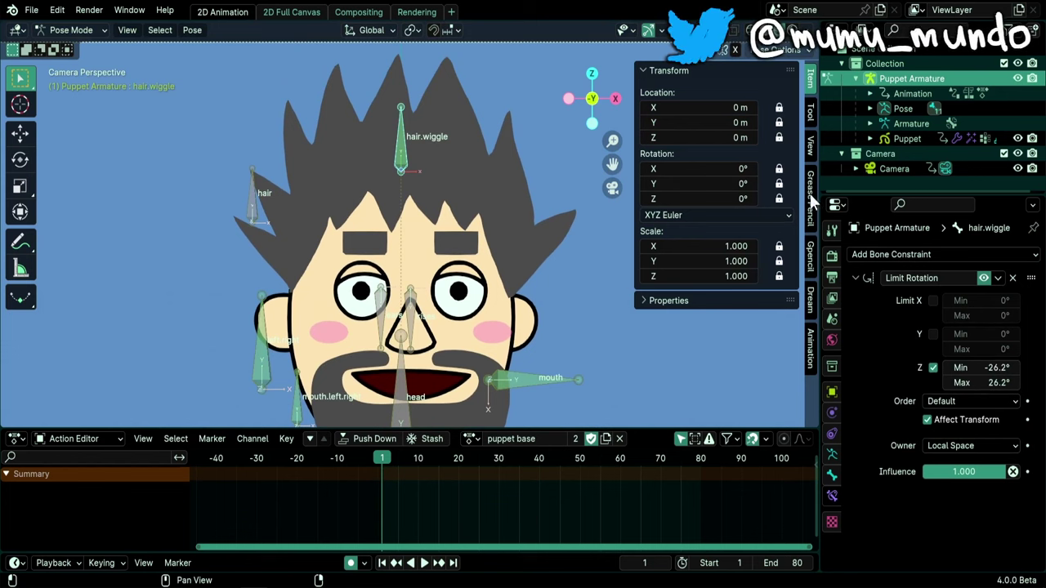
scroll(416, 163, "up", 4)
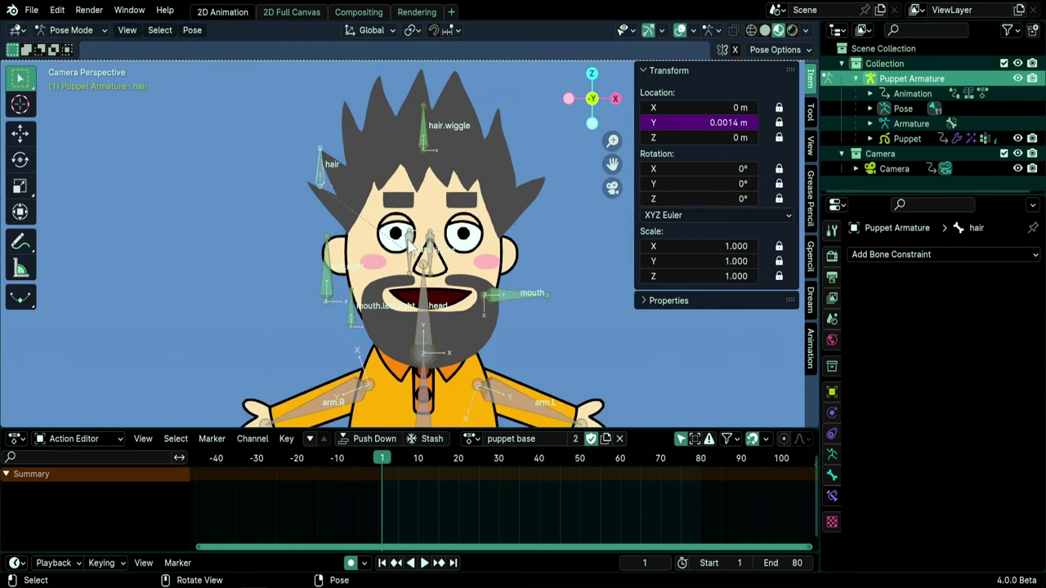
scroll(399, 181, "up", 4)
left_click(449, 121)
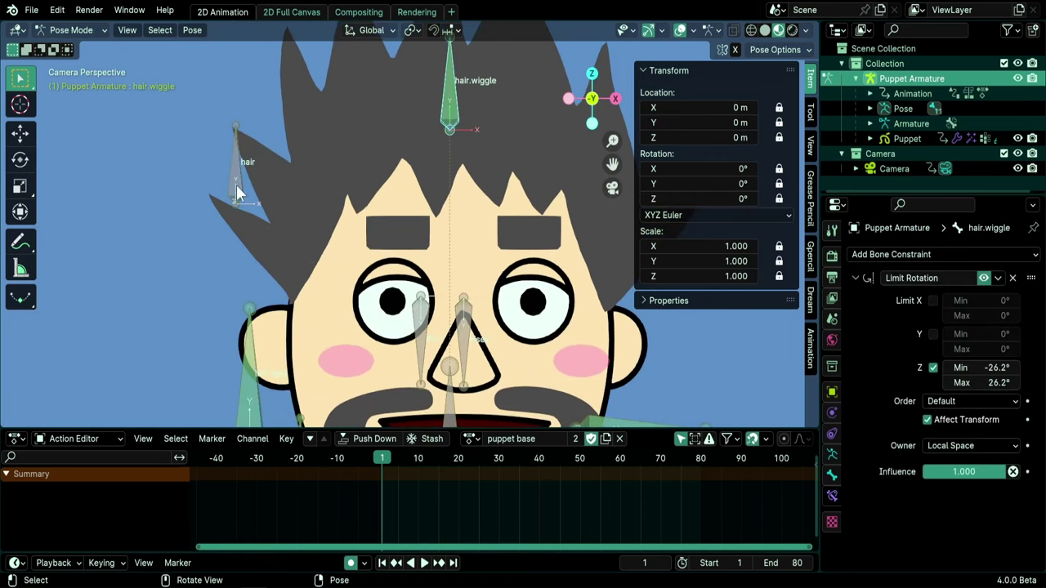
left_click(237, 193)
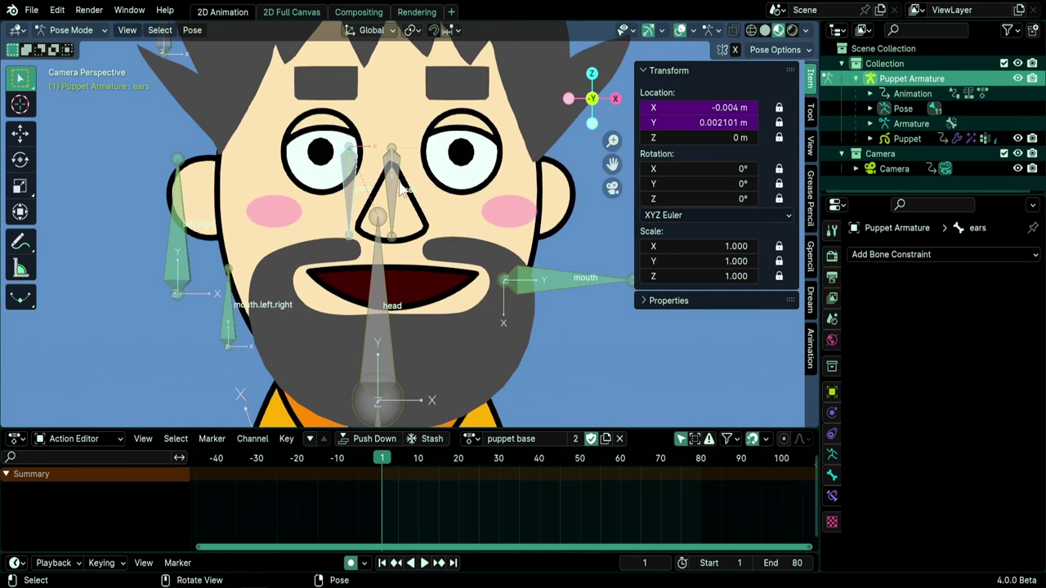
left_click(378, 326)
scroll(343, 310, "down", 3)
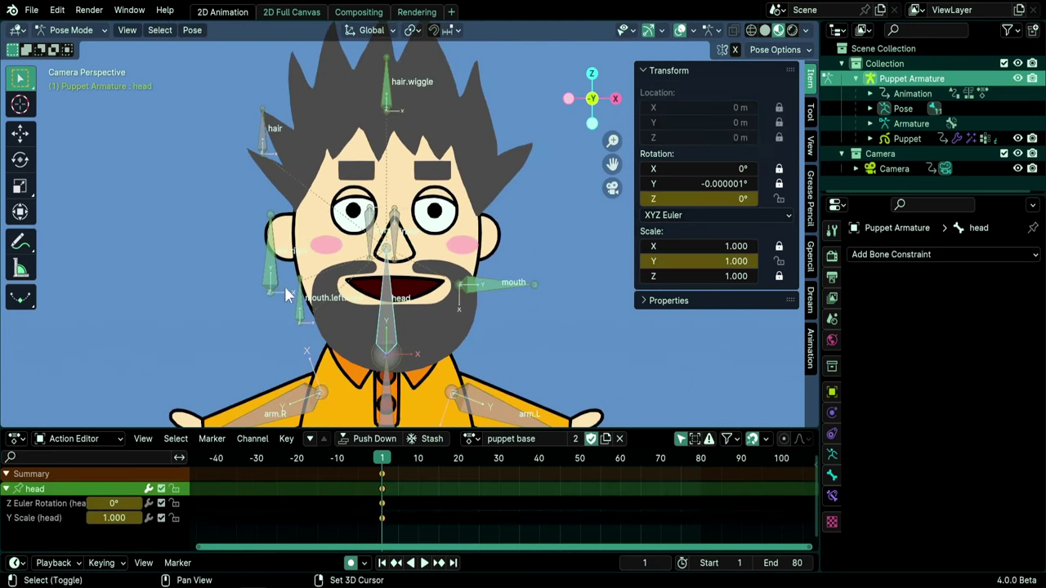
Inspect the left.right, mouth.left, mouth and body bones' limits, then show bone collections.
left_click(301, 317)
left_click(301, 313)
left_click(485, 287)
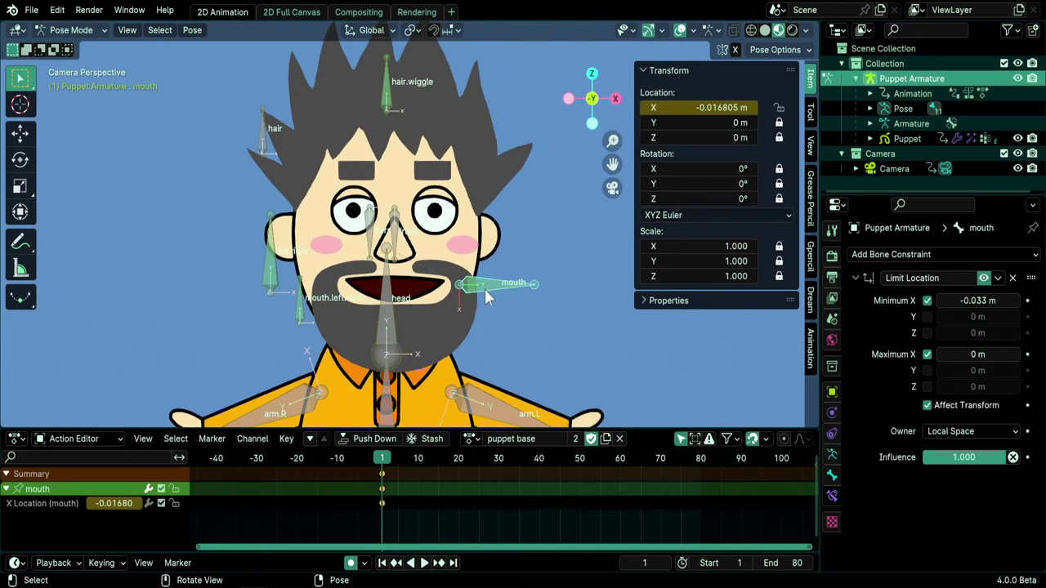
middle_click_drag(485, 289, 506, 210, "shift")
left_click(402, 250)
left_click(402, 342)
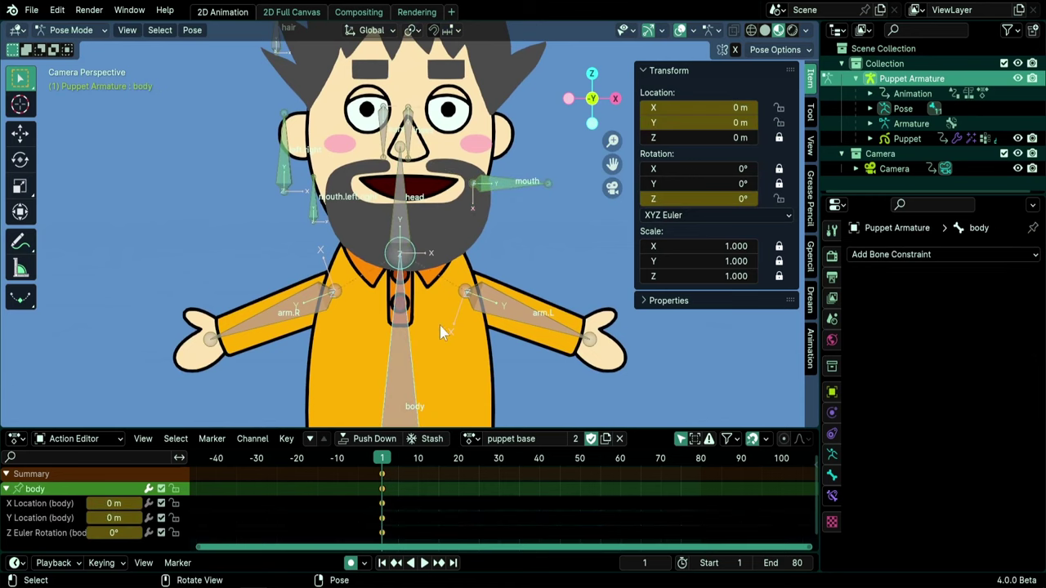
middle_click_drag(439, 326, 498, 294, "shift")
left_click(832, 454)
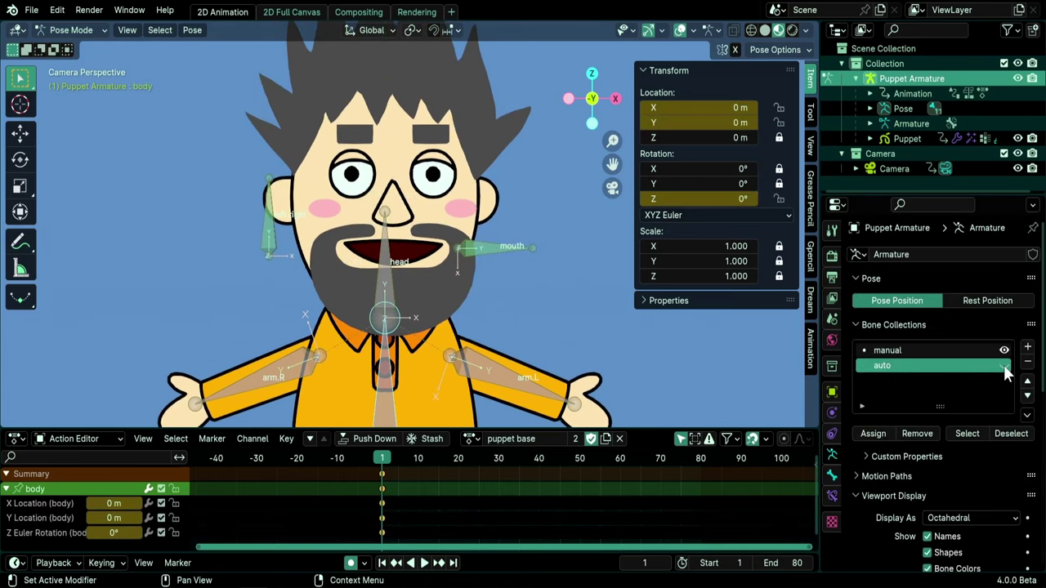
Frame the whole camera view, try moving the mouth bone, then cancel the move.
scroll(500, 360, "down", 3)
middle_click_drag(444, 300, 440, 169, "shift")
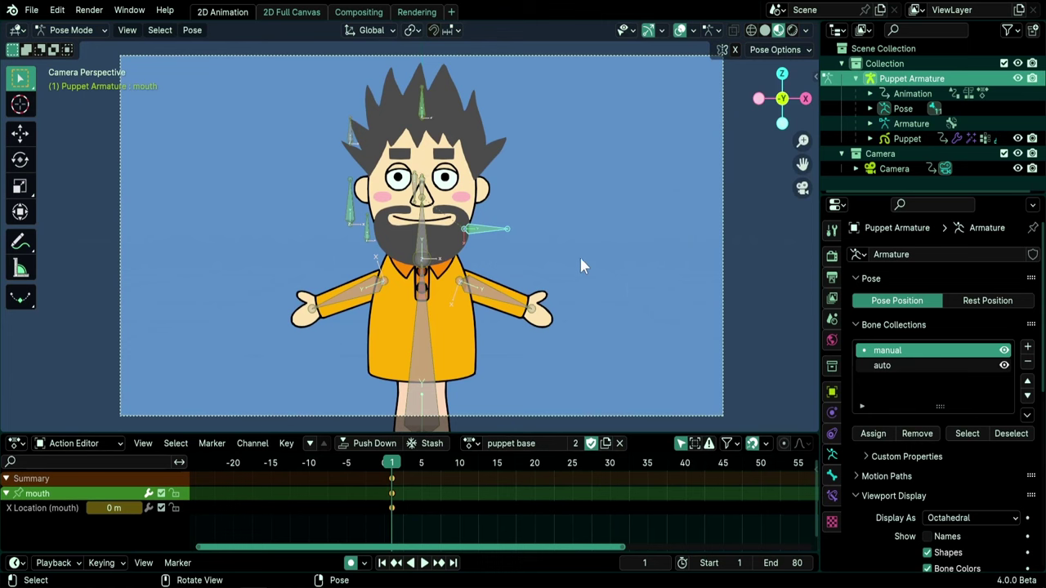
key("g")
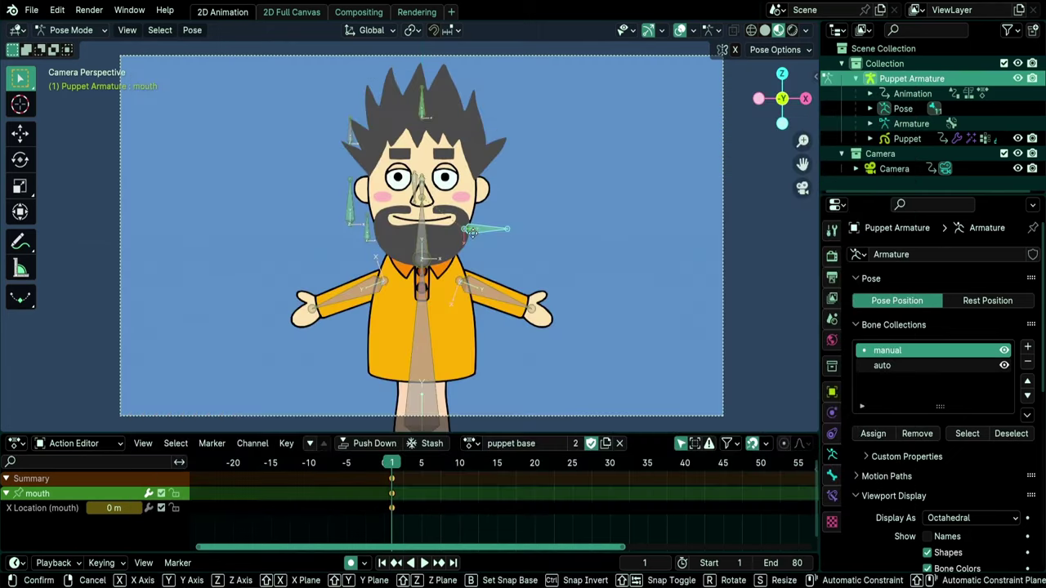
key("g")
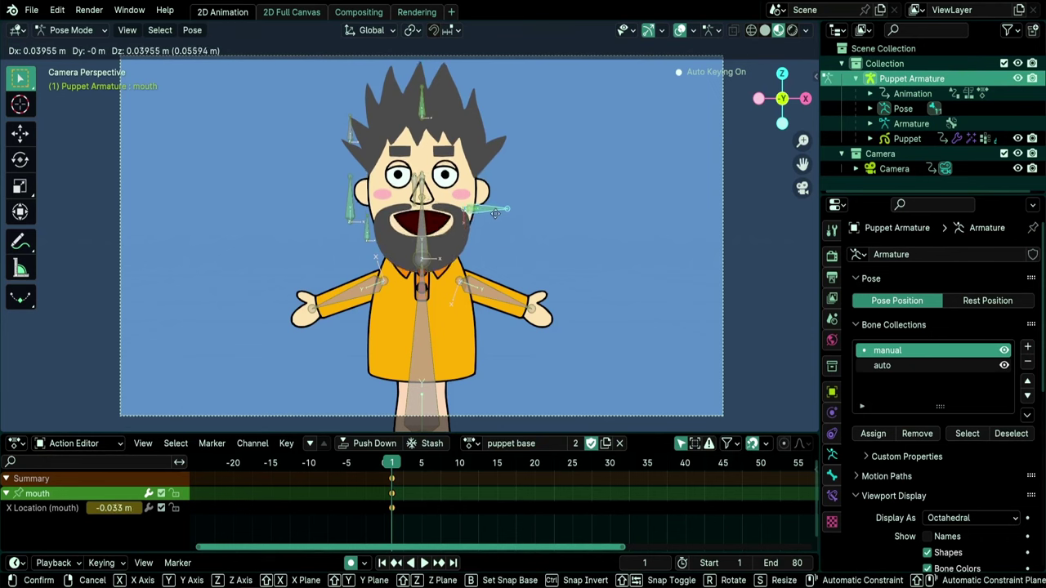
right_click(489, 233)
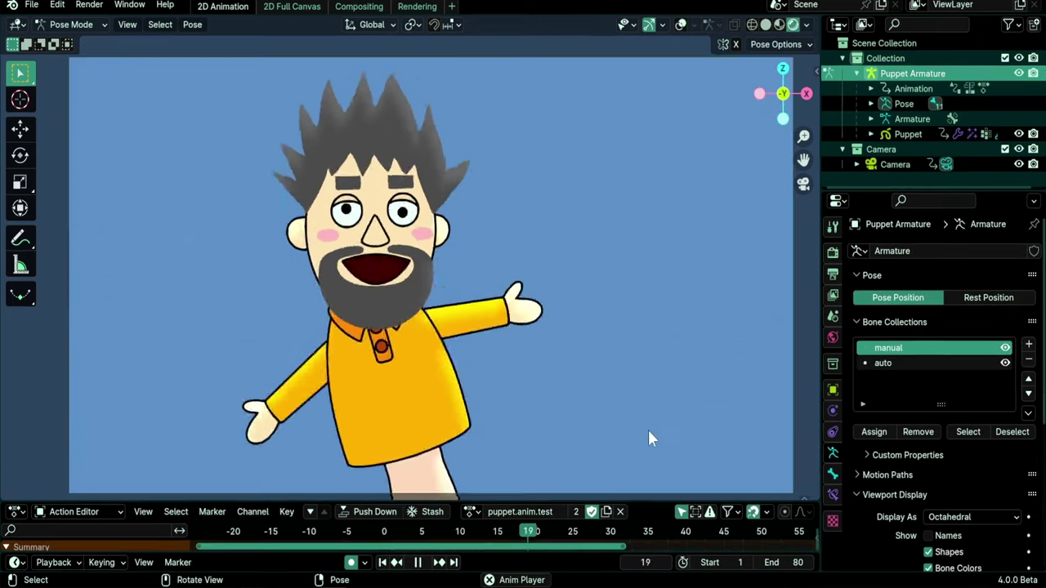
Choose puppet come from the Action Editor's stored actions list.
scroll(648, 430, "up", 8)
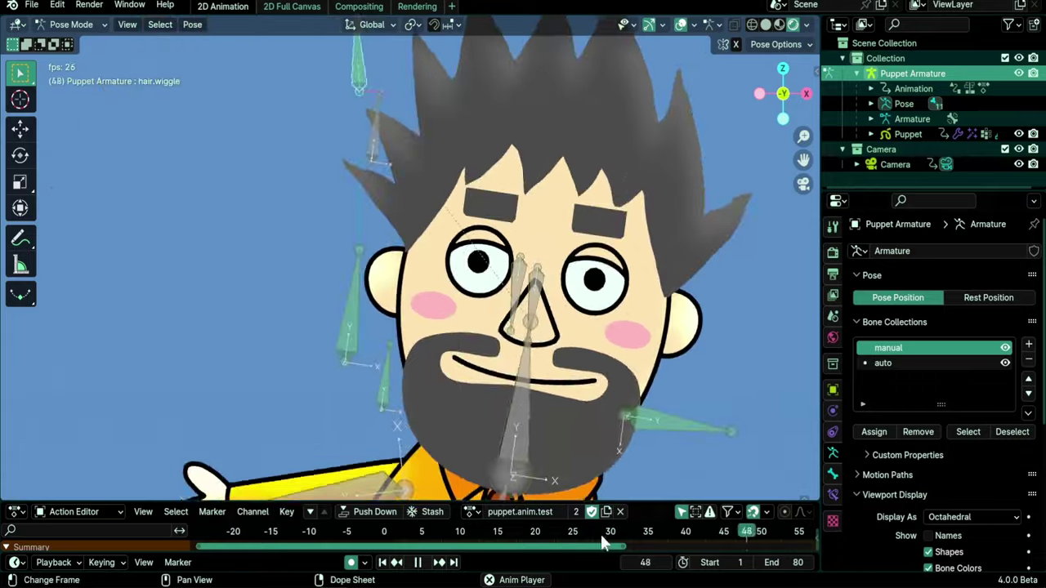
left_click(472, 511)
left_click(526, 367)
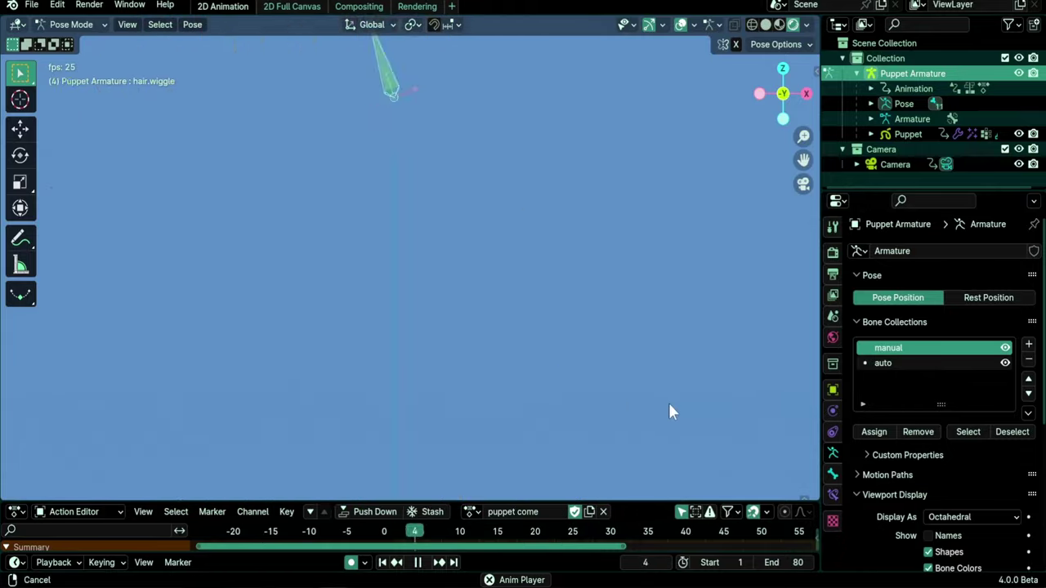